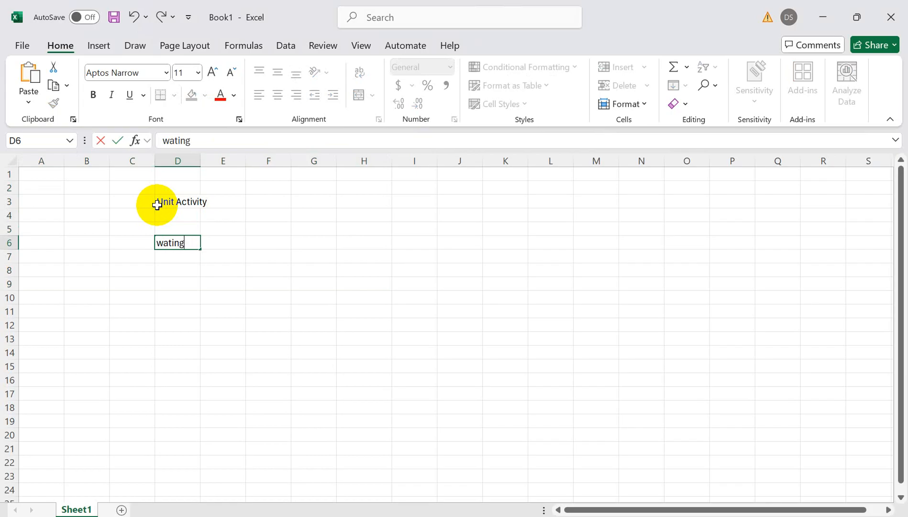
- Discard the unfinished text in cell D6 and enter "input container" in cell D8
{"action": "key", "text": "BackSpace"}
{"action": "key", "text": "BackSpace"}
{"action": "key", "text": "BackSpace"}
{"action": "key", "text": "BackSpace"}
{"action": "key", "text": "BackSpace"}
{"action": "key", "text": "BackSpace"}
{"action": "left_click", "coordinate": [179, 273]}
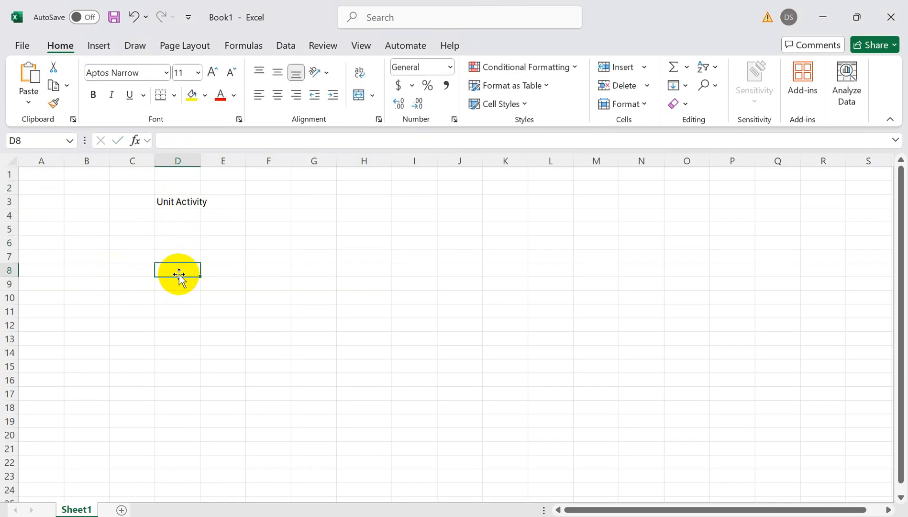
{"action": "type", "text": "input"}
{"action": "key", "text": "BackSpace"}
{"action": "key", "text": "BackSpace"}
{"action": "key", "text": "BackSpace"}
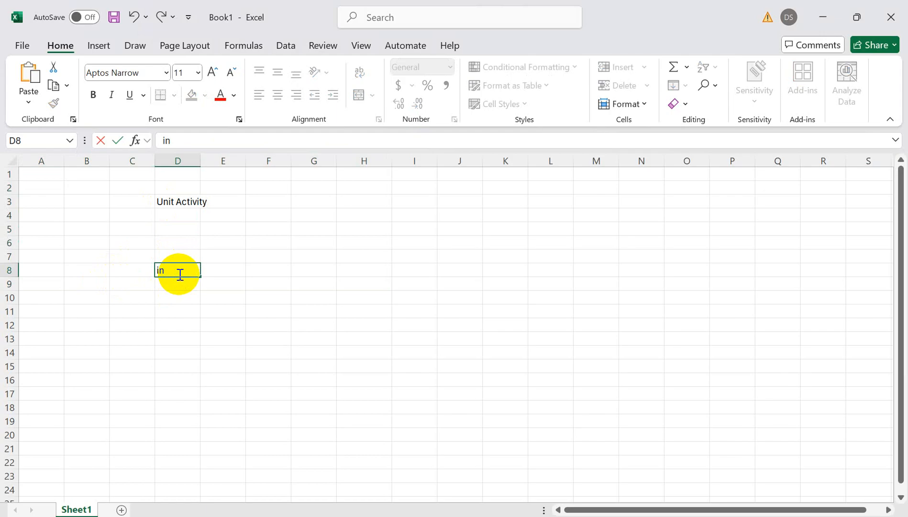
{"action": "type", "text": "put container"}
{"action": "key", "text": "Return"}
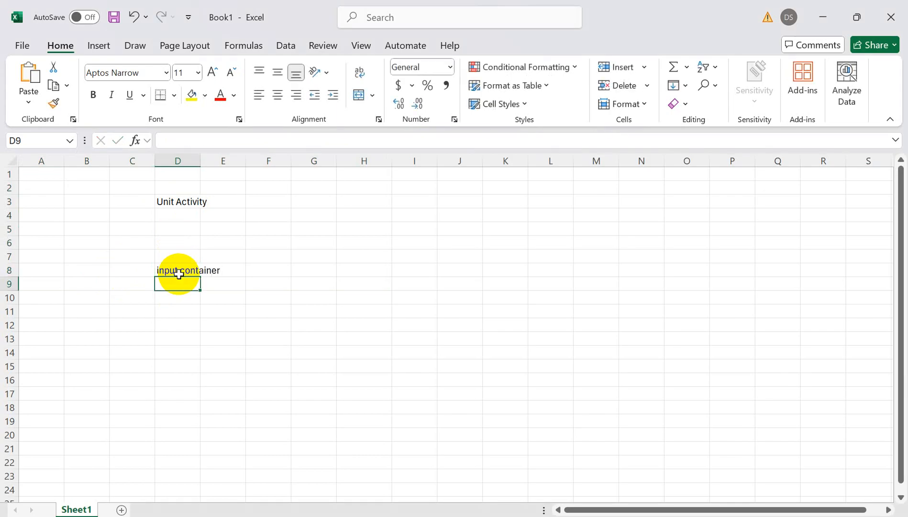
- Enter the file name "Sales_IN.csv" in cell D10, under the input container label
{"action": "key", "text": "Return"}
{"action": "type", "text": "S"}
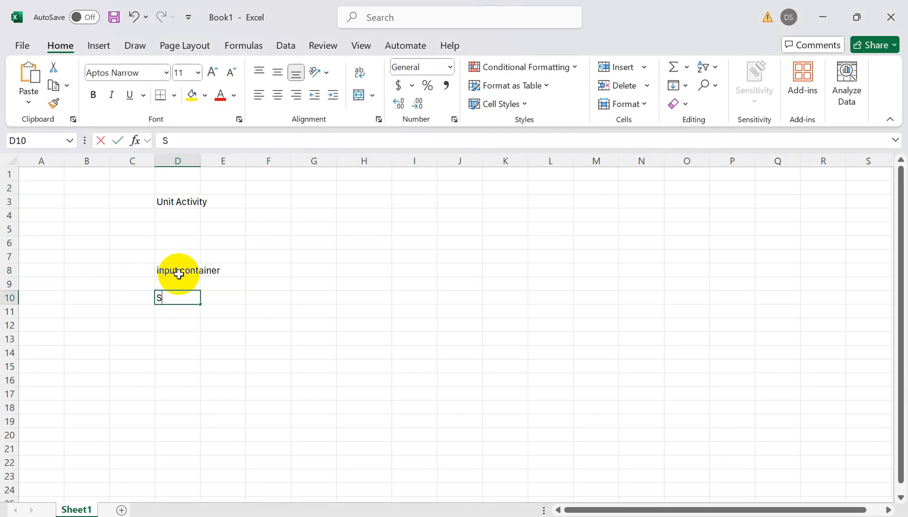
{"action": "type", "text": "ales_IN"}
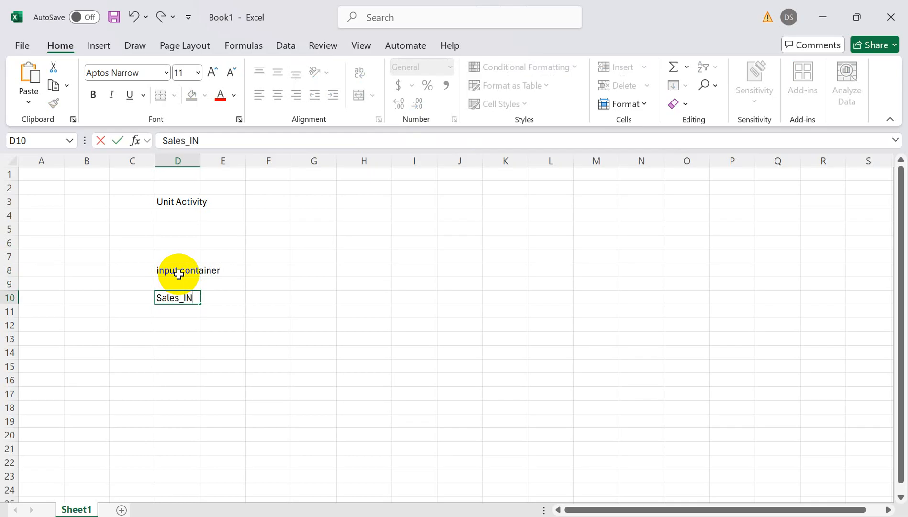
{"action": "type", "text": ".csv"}
{"action": "left_click", "coordinate": [165, 314]}
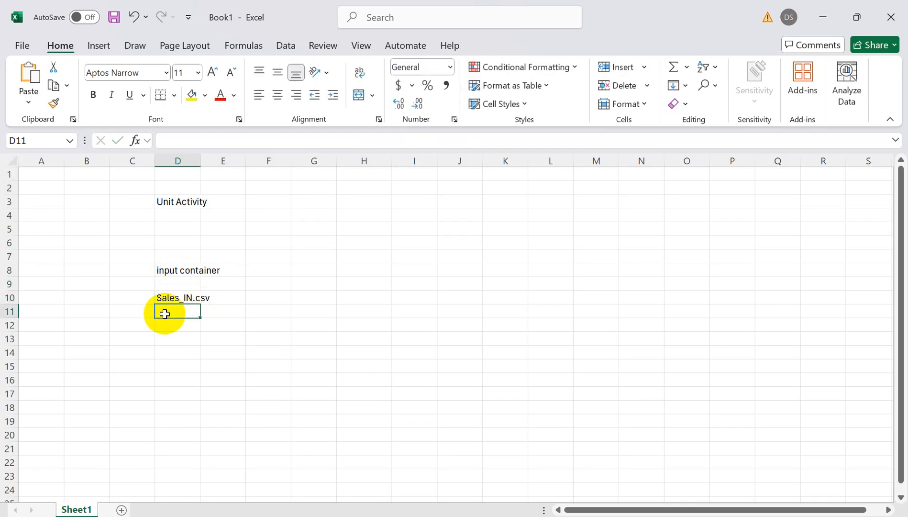
- Enter "Copy" in cell G10, on the same row as the Sales_IN.csv file name
{"action": "left_click", "coordinate": [173, 203]}
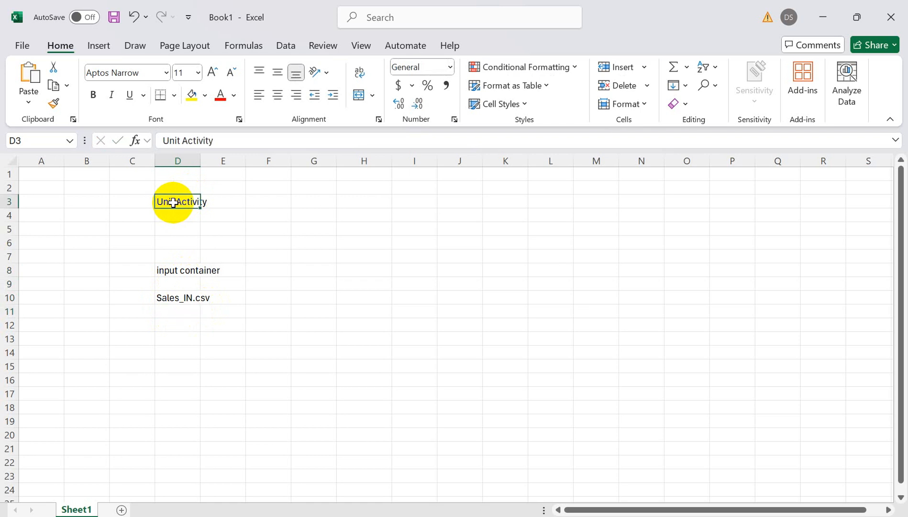
{"action": "left_click", "coordinate": [179, 298]}
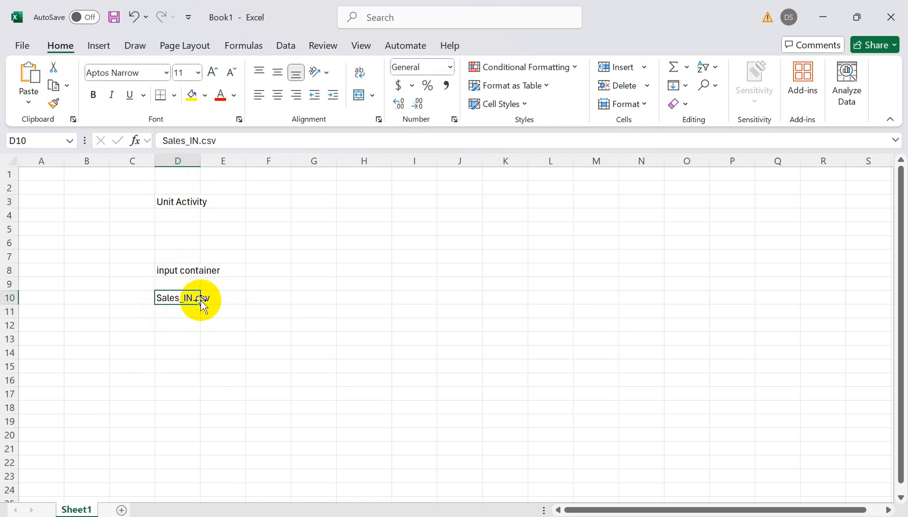
{"action": "left_click", "coordinate": [294, 298]}
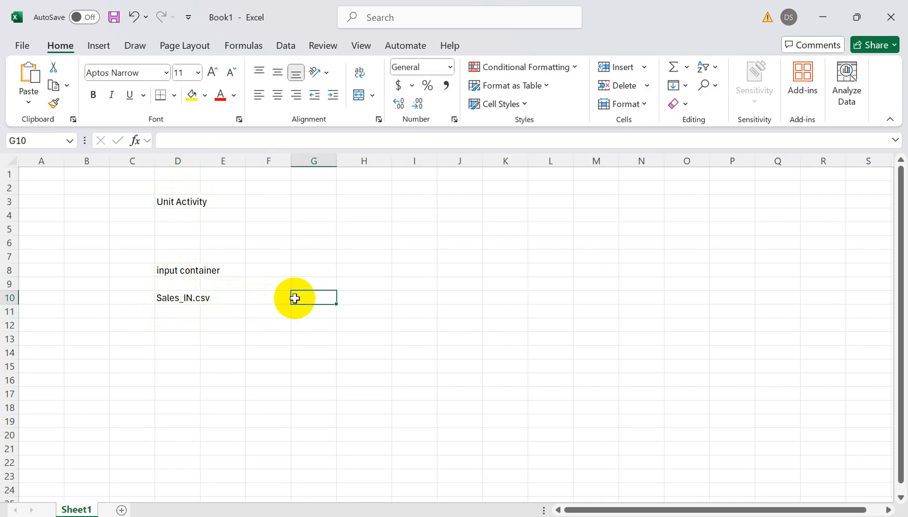
{"action": "type", "text": "Copy"}
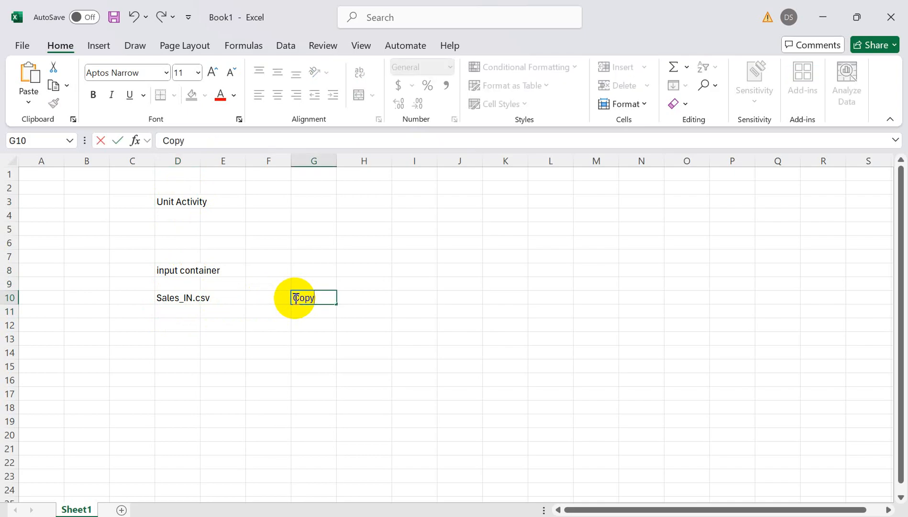
{"action": "key", "text": "Return"}
{"action": "key", "text": "Return"}
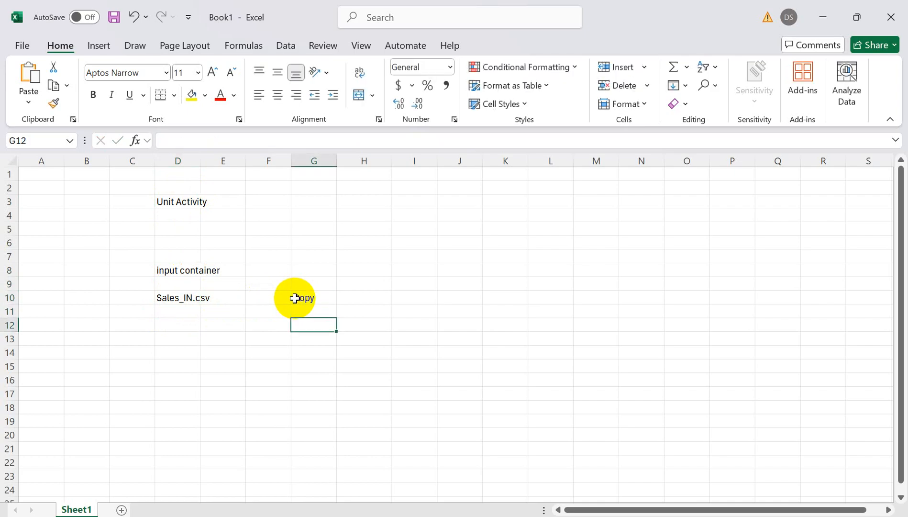
- Enter "Wait" in cell E12, below the Sales_IN.csv row
{"action": "key", "text": "Left"}
{"action": "key", "text": "Left"}
{"action": "key", "text": "Left"}
{"action": "key", "text": "Right"}
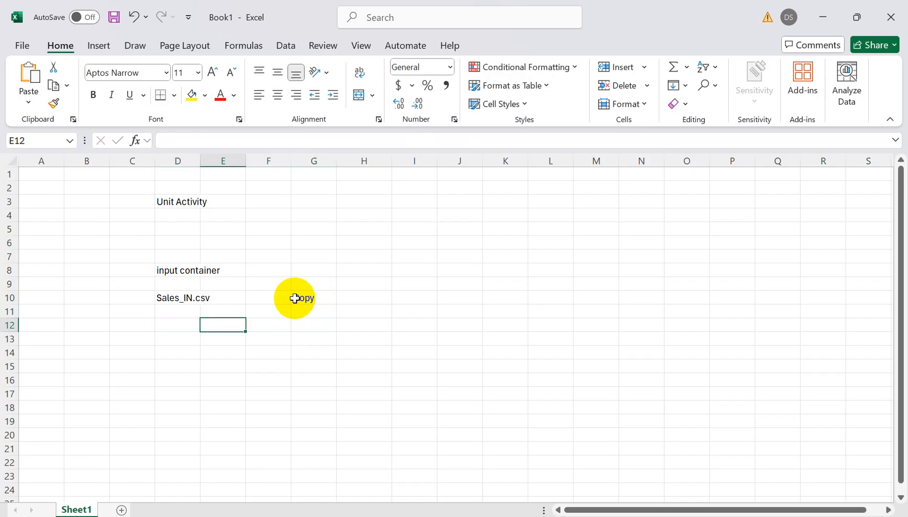
{"action": "type", "text": "Wait"}
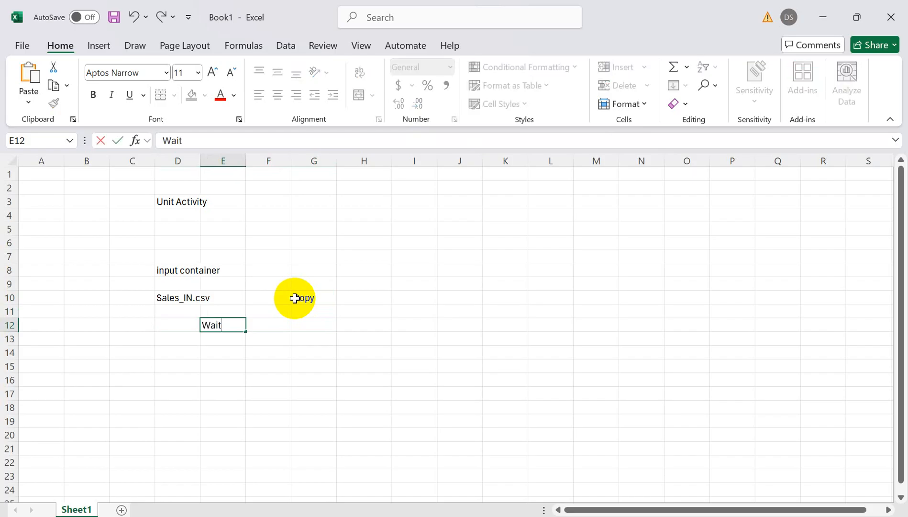
{"action": "left_click", "coordinate": [199, 297]}
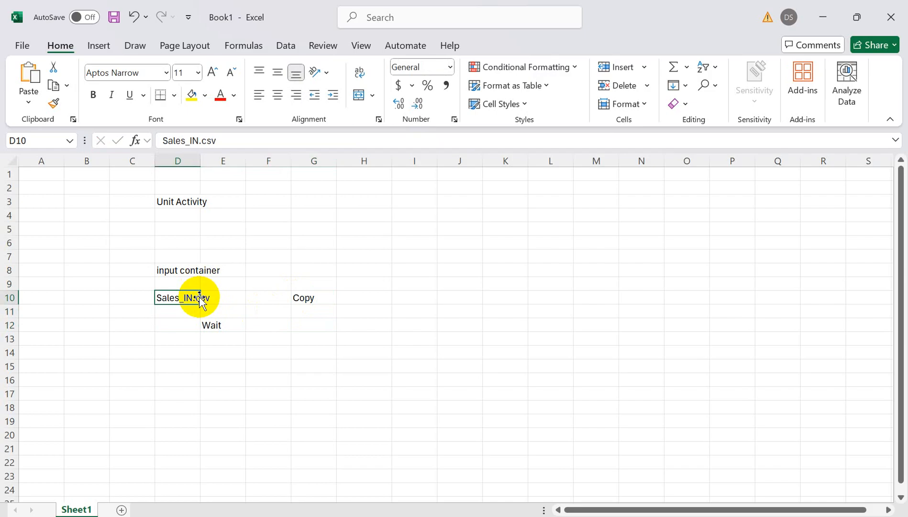
- Enter "get-meta" in cell H4 as the note for the metadata activity
{"action": "left_click", "coordinate": [384, 216]}
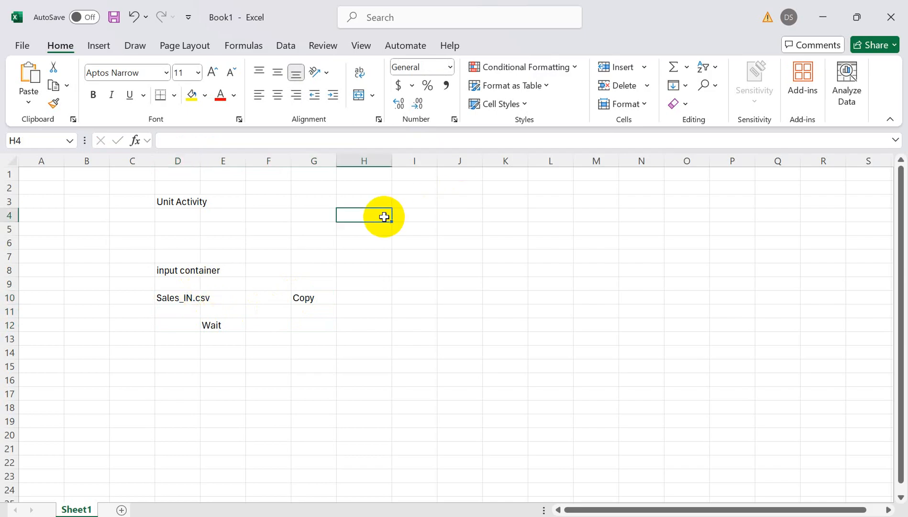
{"action": "type", "text": "get-mata d"}
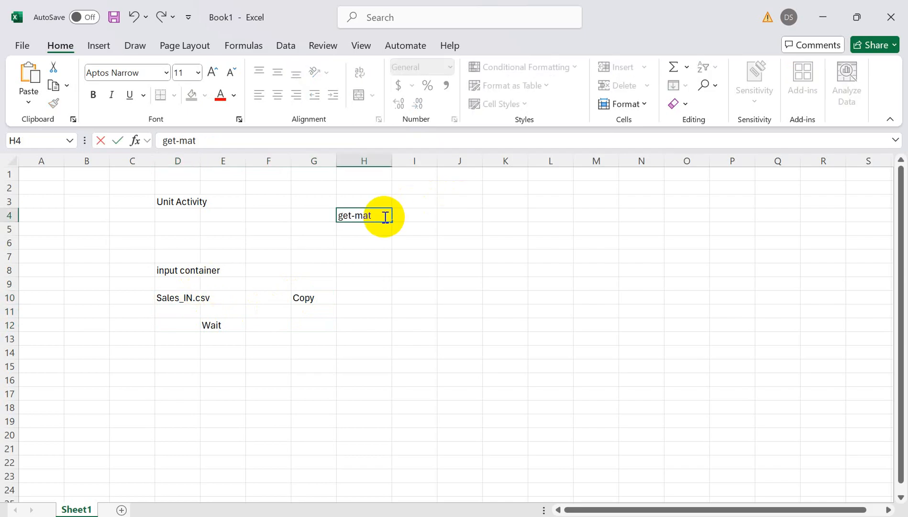
{"action": "key", "text": "BackSpace"}
{"action": "key", "text": "BackSpace"}
{"action": "key", "text": "BackSpace"}
{"action": "key", "text": "BackSpace"}
{"action": "key", "text": "BackSpace"}
{"action": "type", "text": "eta"}
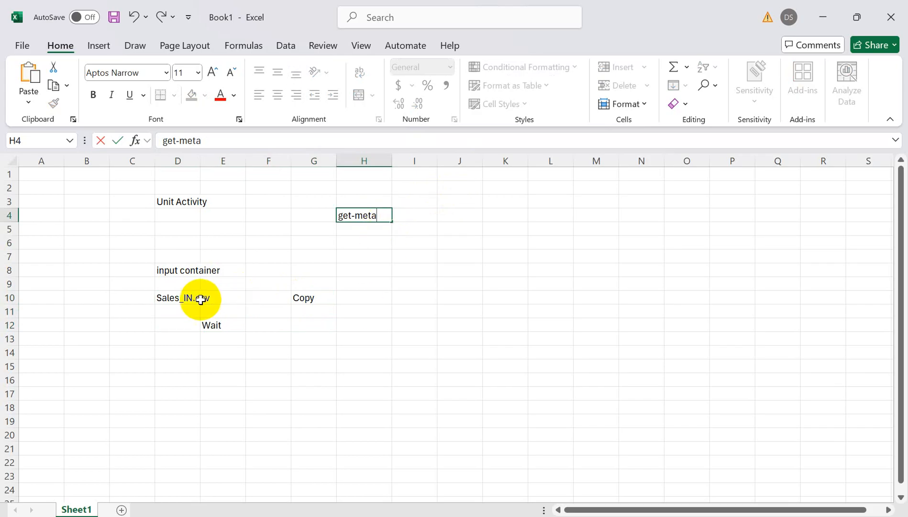
{"action": "left_click", "coordinate": [173, 297]}
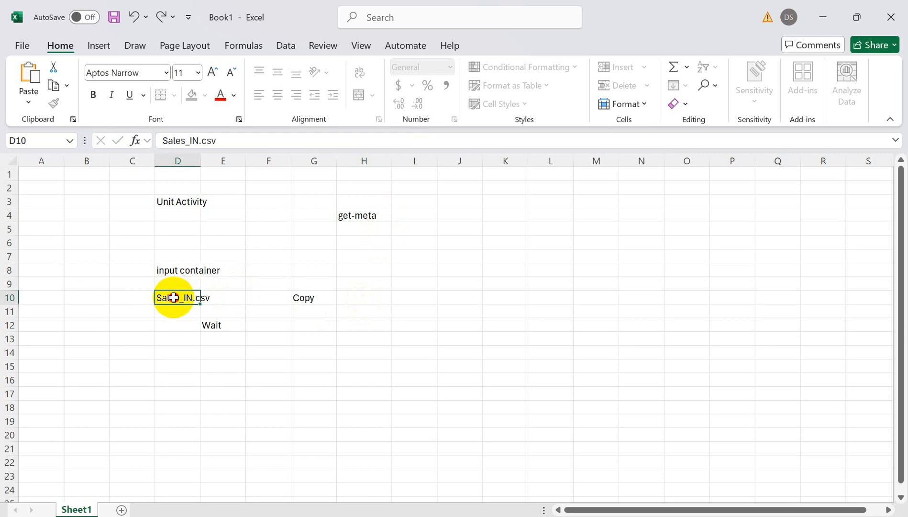
- Write "Exists" in cell H5, directly below the get-meta note
{"action": "left_click", "coordinate": [355, 229]}
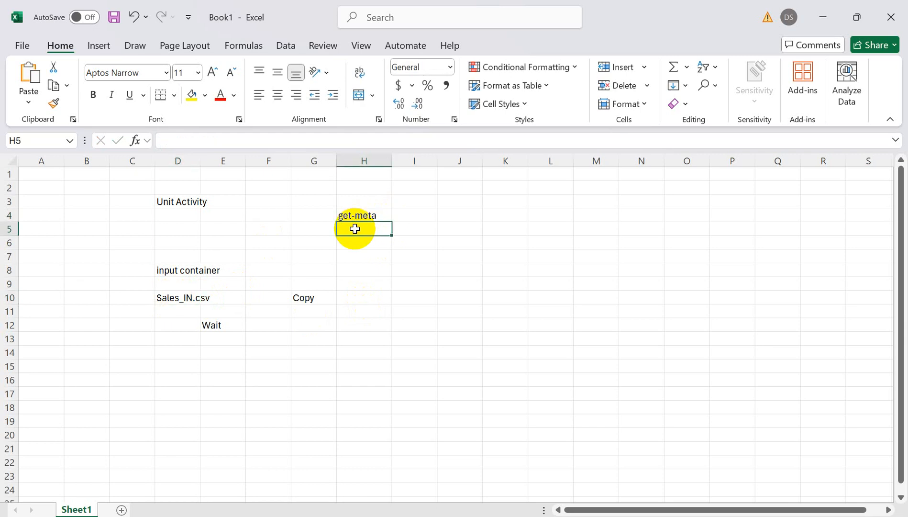
{"action": "type", "text": "c"}
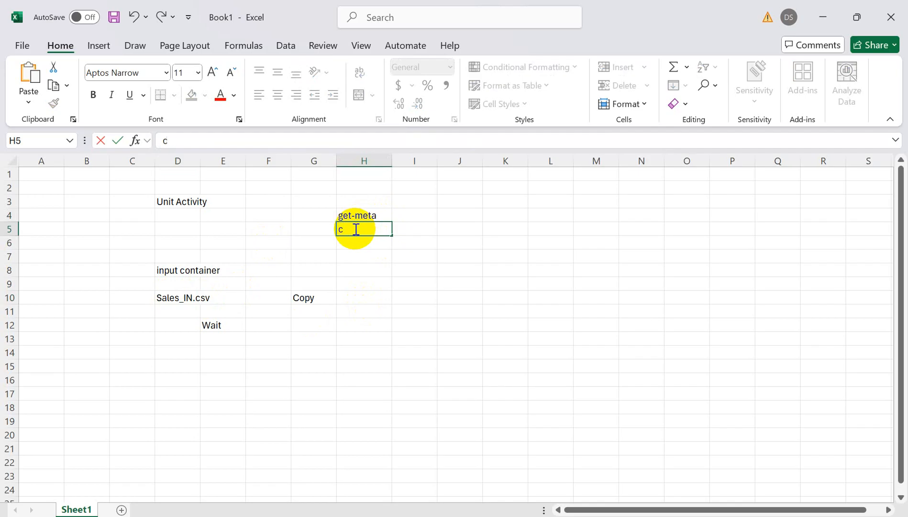
{"action": "type", "text": "hul"}
{"action": "key", "text": "BackSpace"}
{"action": "key", "text": "BackSpace"}
{"action": "key", "text": "BackSpace"}
{"action": "key", "text": "BackSpace"}
{"action": "type", "text": "Exists"}
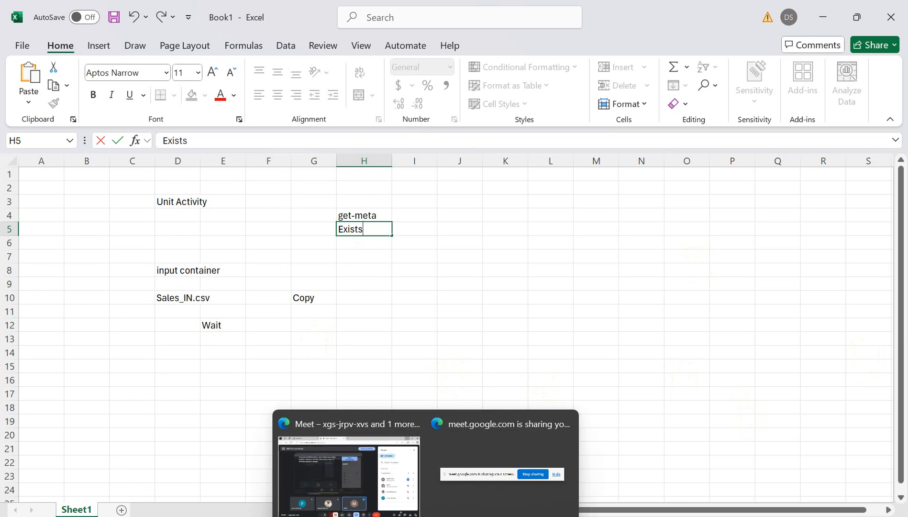
- Switch to Azure Data Factory in the browser and create a new blank pipeline
{"action": "left_click", "coordinate": [426, 516]}
{"action": "left_click", "coordinate": [618, 294]}
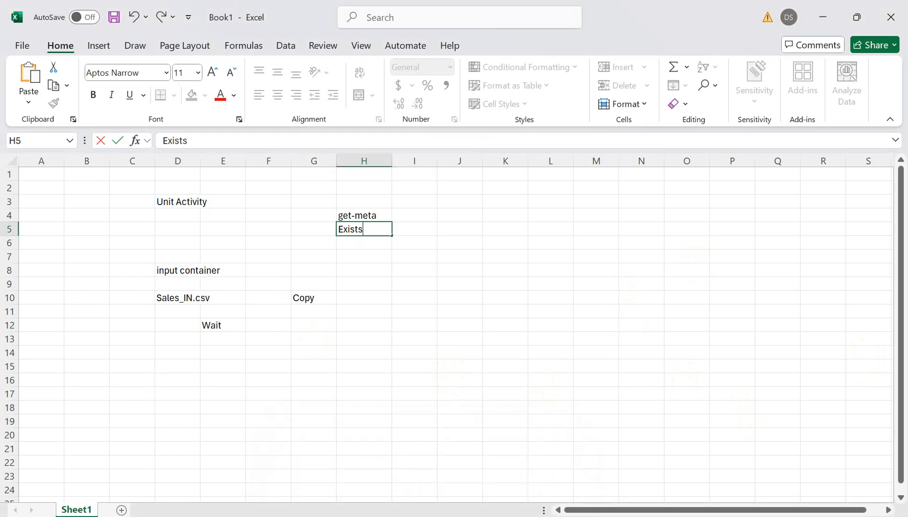
{"action": "left_click", "coordinate": [582, 516]}
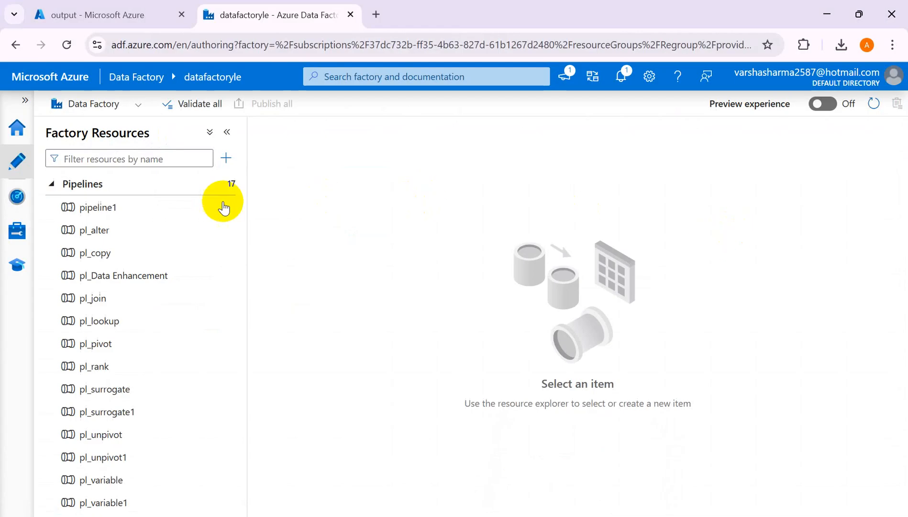
{"action": "left_click", "coordinate": [225, 184]}
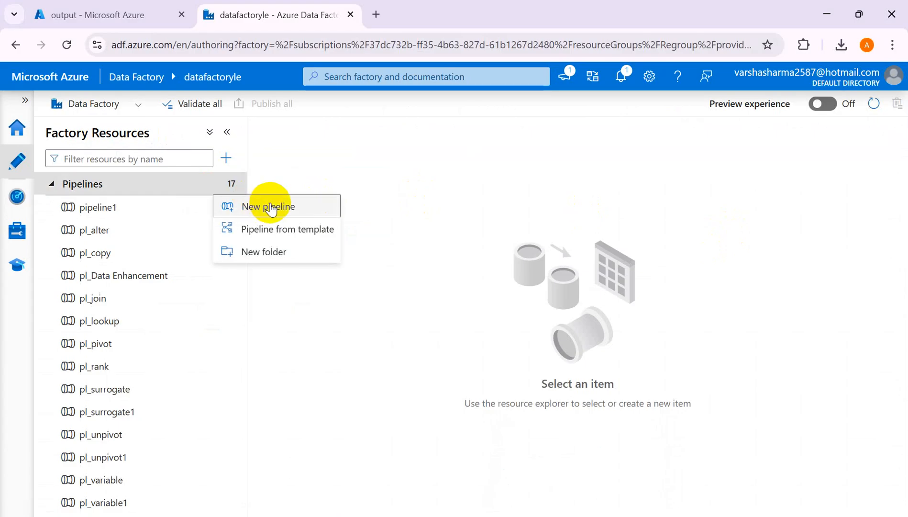
{"action": "left_click", "coordinate": [253, 206]}
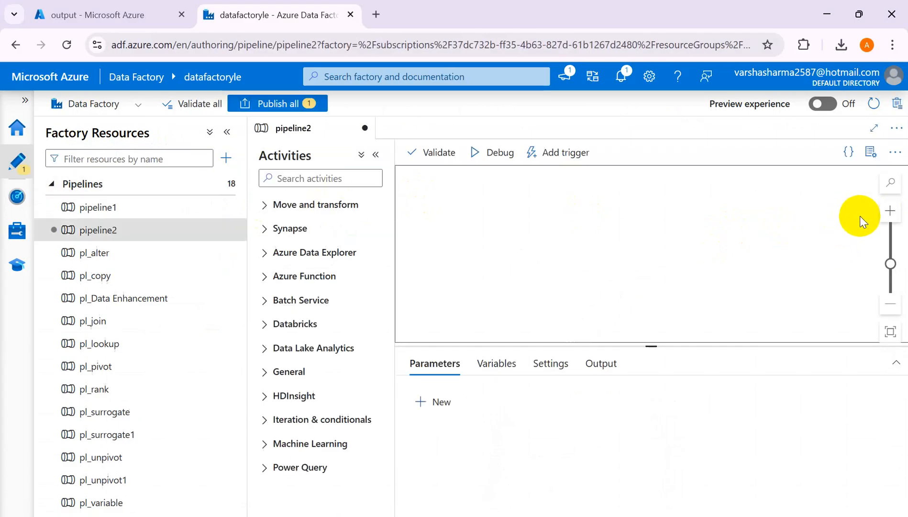
- Rename the new pipeline as pl_until and close its properties
{"action": "left_click", "coordinate": [754, 249]}
{"action": "key", "text": "BackSpace"}
{"action": "key", "text": "BackSpace"}
{"action": "key", "text": "BackSpace"}
{"action": "key", "text": "BackSpace"}
{"action": "key", "text": "BackSpace"}
{"action": "key", "text": "BackSpace"}
{"action": "key", "text": "BackSpace"}
{"action": "key", "text": "BackSpace"}
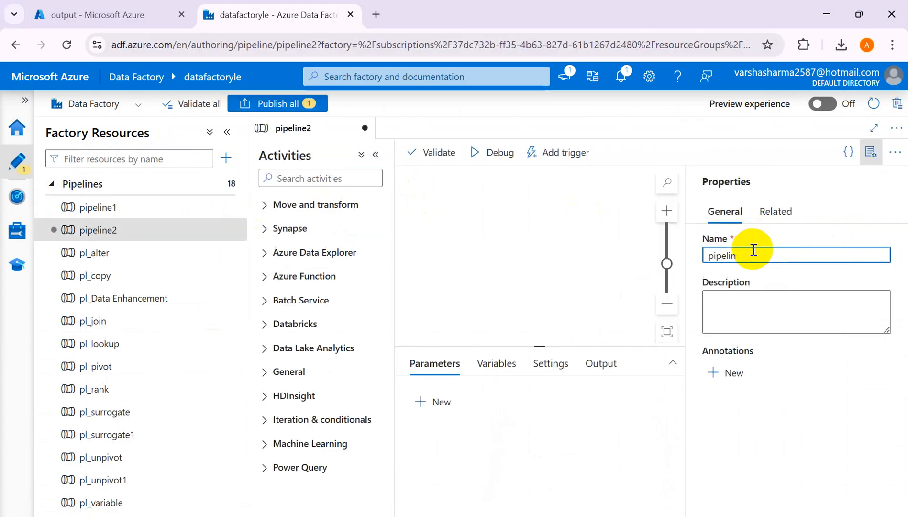
{"action": "type", "text": "l"}
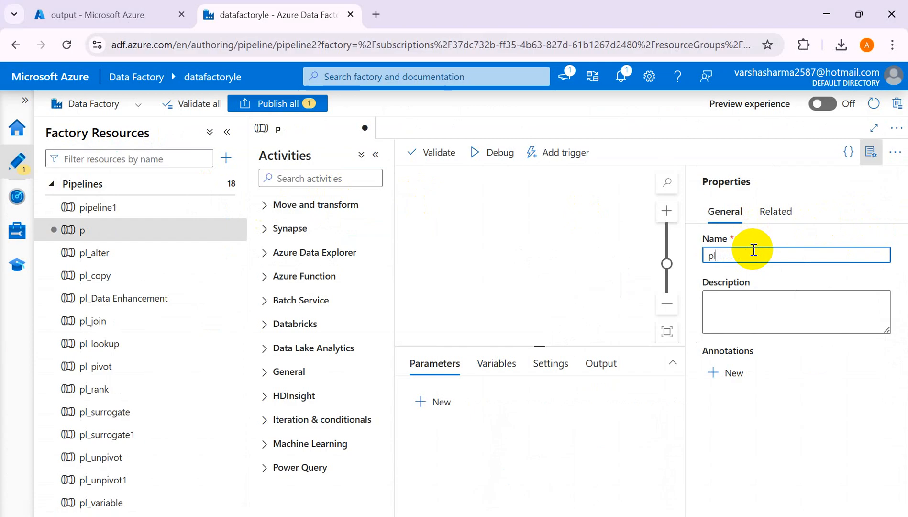
{"action": "type", "text": "_until"}
{"action": "left_click", "coordinate": [564, 253]}
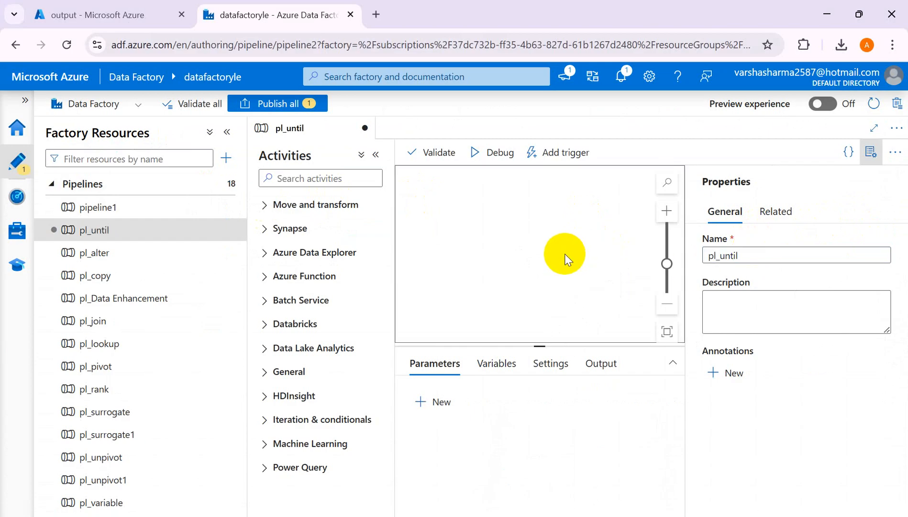
{"action": "left_click", "coordinate": [871, 151]}
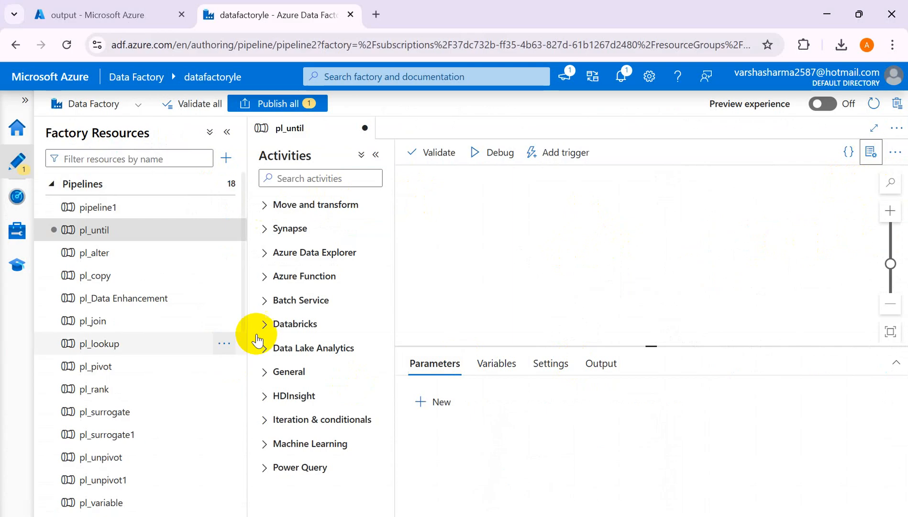
- Add a String pipeline variable named FileAvailable with the default value false
{"action": "left_click", "coordinate": [498, 376]}
{"action": "left_click", "coordinate": [431, 404]}
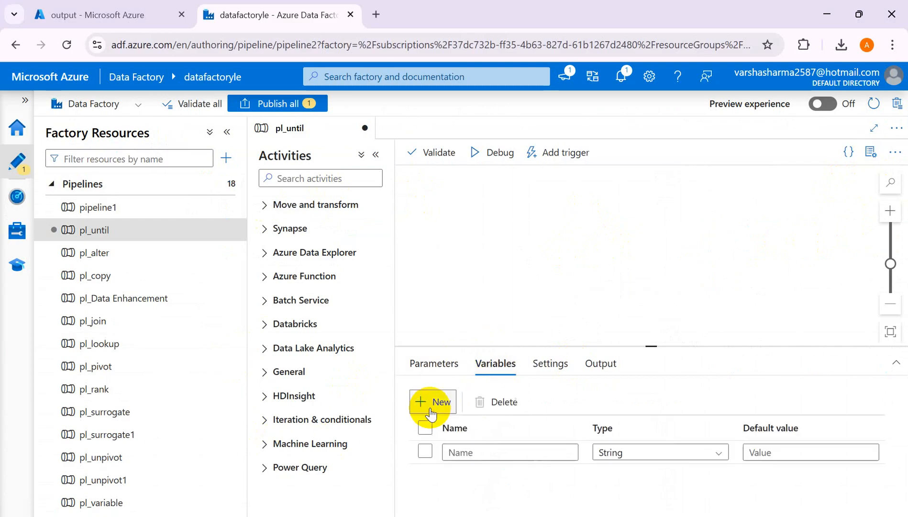
{"action": "left_click", "coordinate": [467, 451]}
{"action": "type", "text": "FileA"}
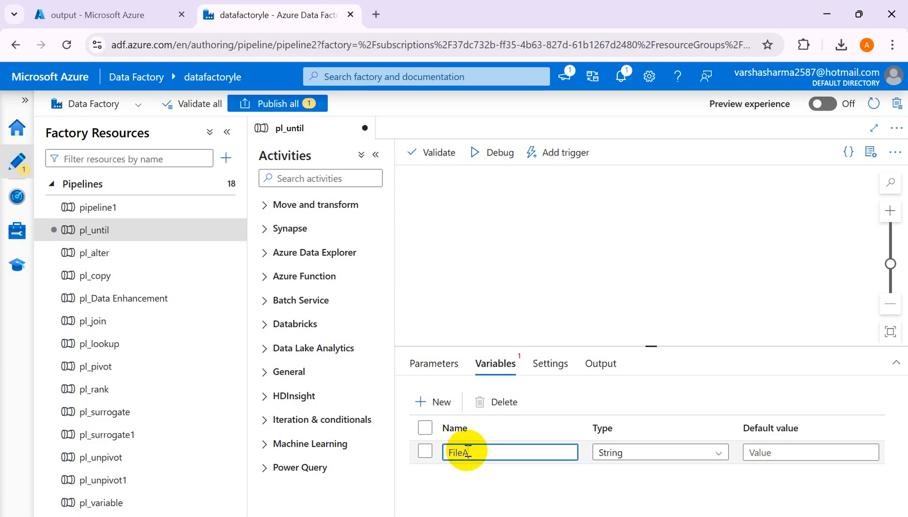
{"action": "type", "text": "vailable"}
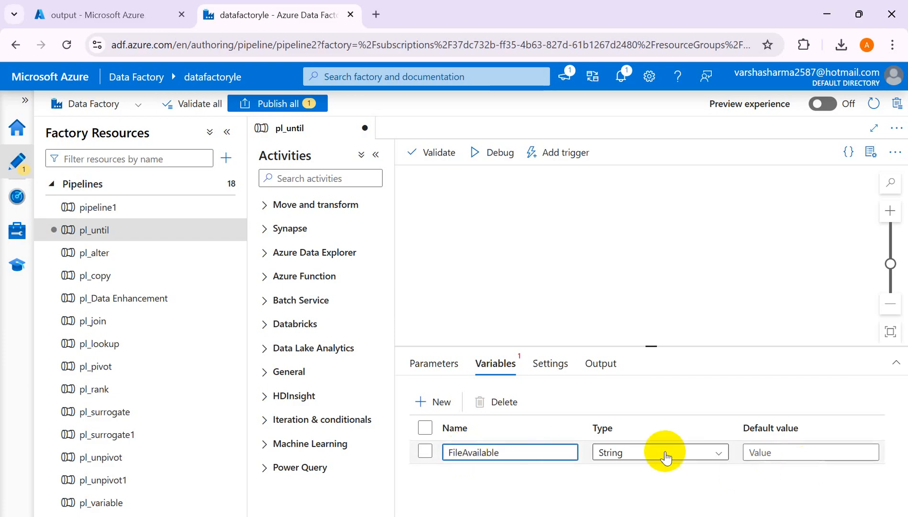
{"action": "left_click", "coordinate": [773, 456]}
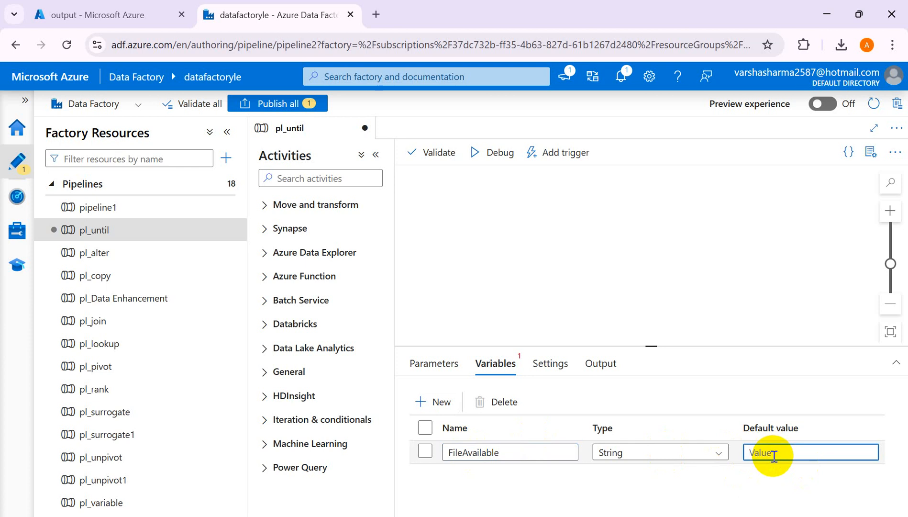
{"action": "type", "text": "false"}
{"action": "left_click", "coordinate": [589, 274]}
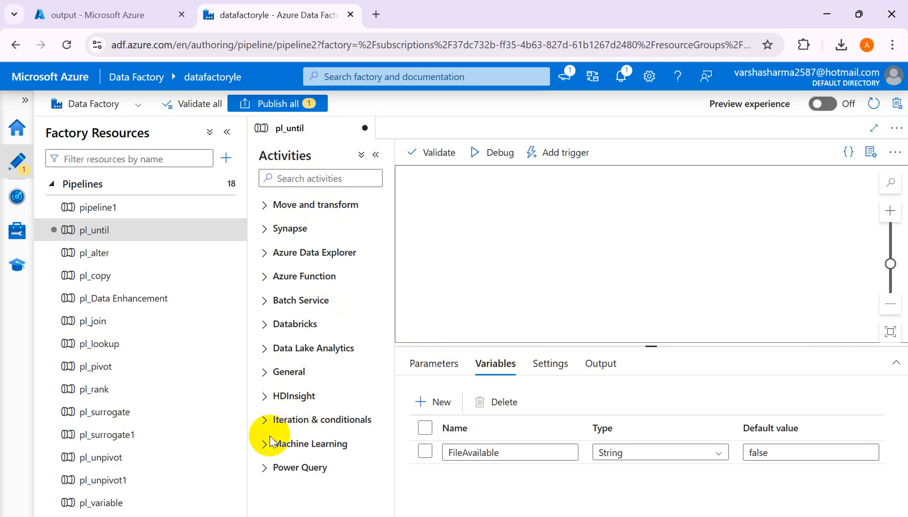
- Add an Until activity from the iteration and conditional activities to the pl_until pipeline
{"action": "left_click", "coordinate": [264, 419]}
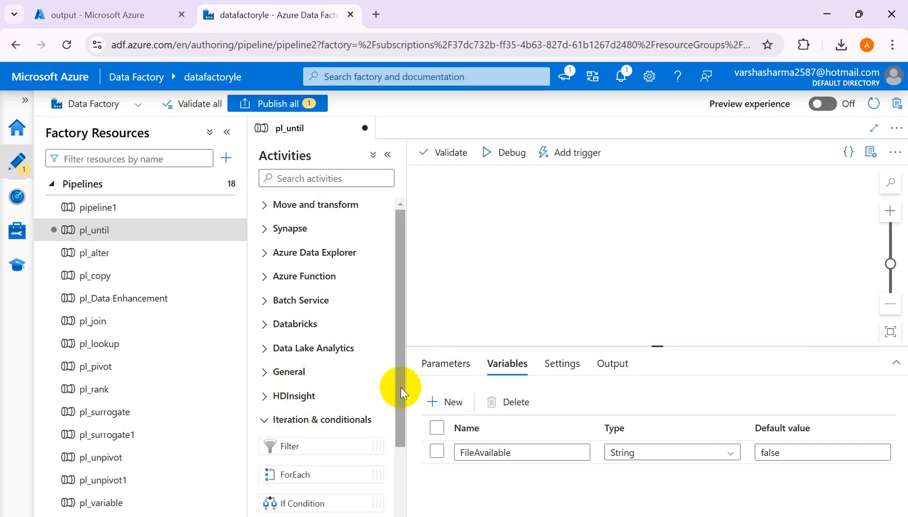
{"action": "left_click_drag", "start_coordinate": [400, 385], "coordinate": [411, 486]}
{"action": "left_click_drag", "start_coordinate": [331, 452], "coordinate": [644, 273]}
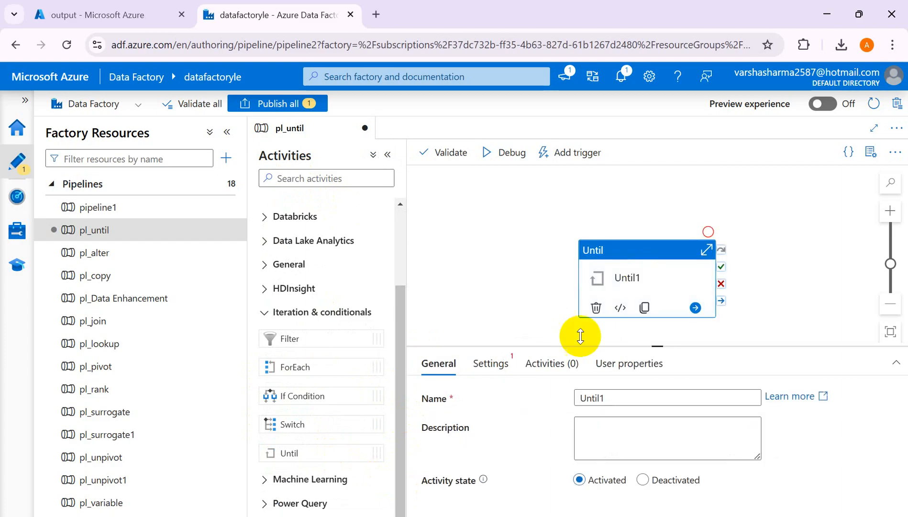
- Start a dynamic expression for the Until activity's condition with the bool conversion function
{"action": "left_click", "coordinate": [499, 364]}
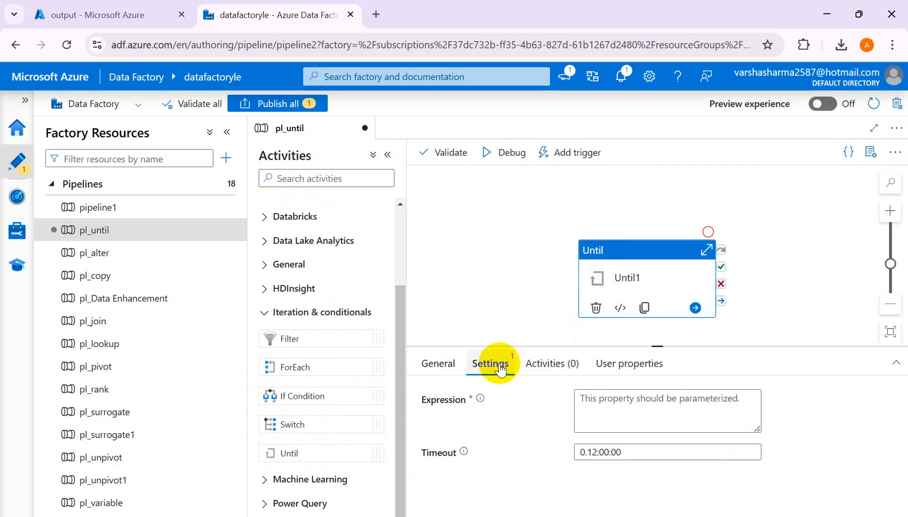
{"action": "left_click", "coordinate": [618, 403]}
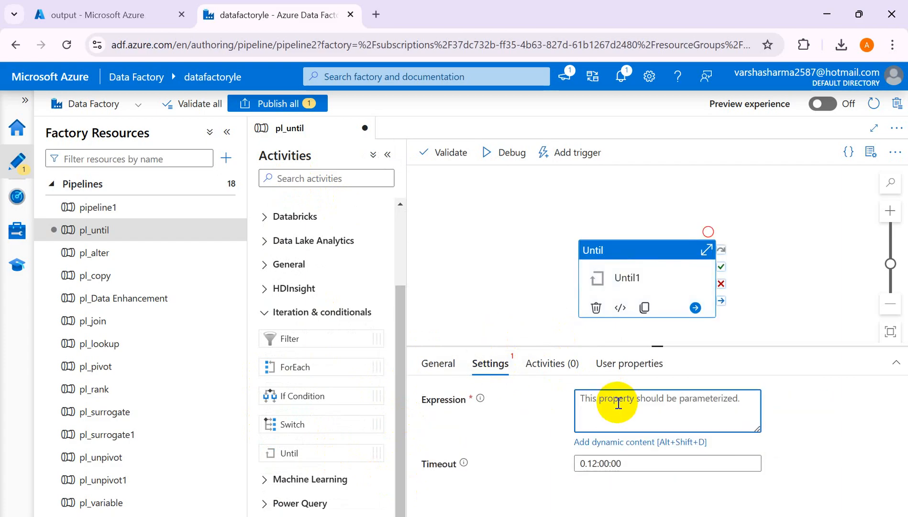
{"action": "left_click", "coordinate": [620, 442]}
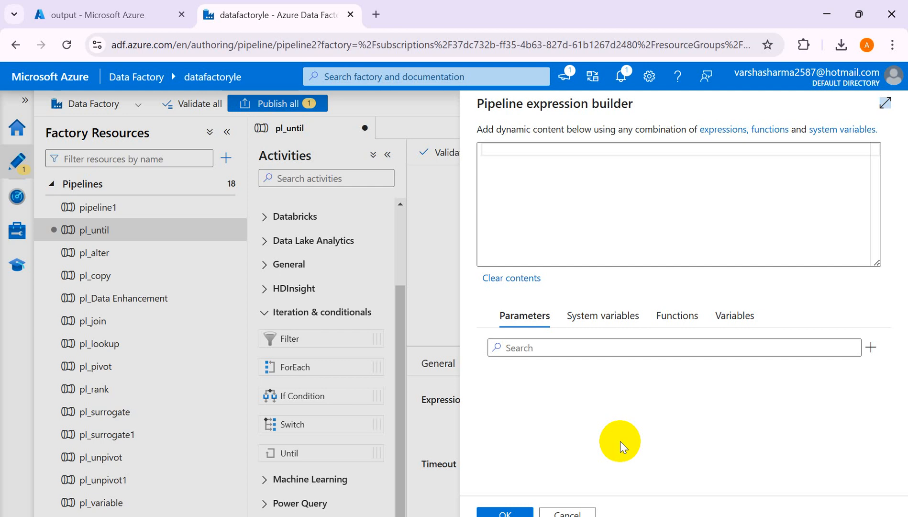
{"action": "left_click", "coordinate": [516, 151]}
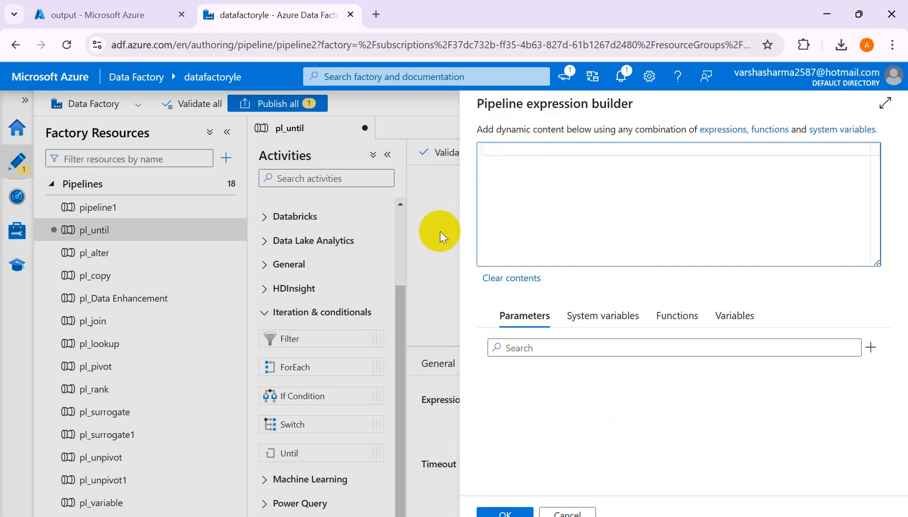
{"action": "left_click", "coordinate": [678, 324]}
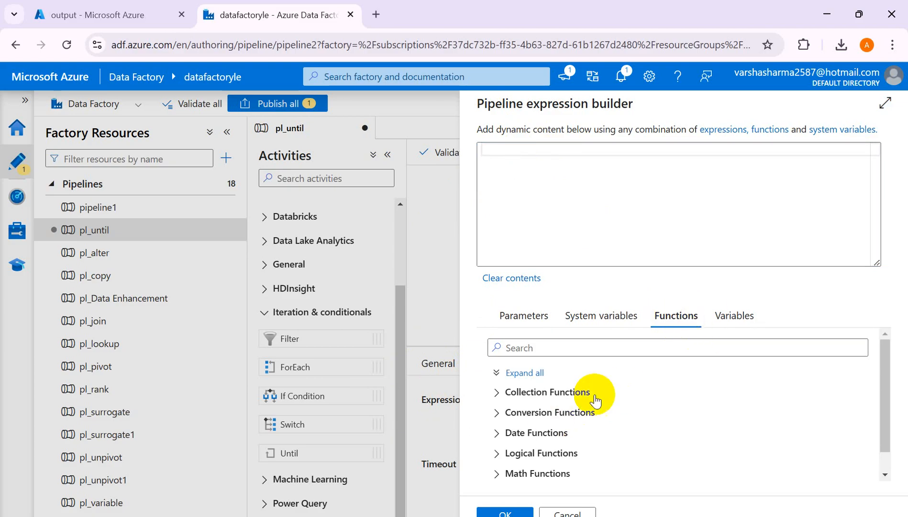
{"action": "left_click", "coordinate": [496, 413]}
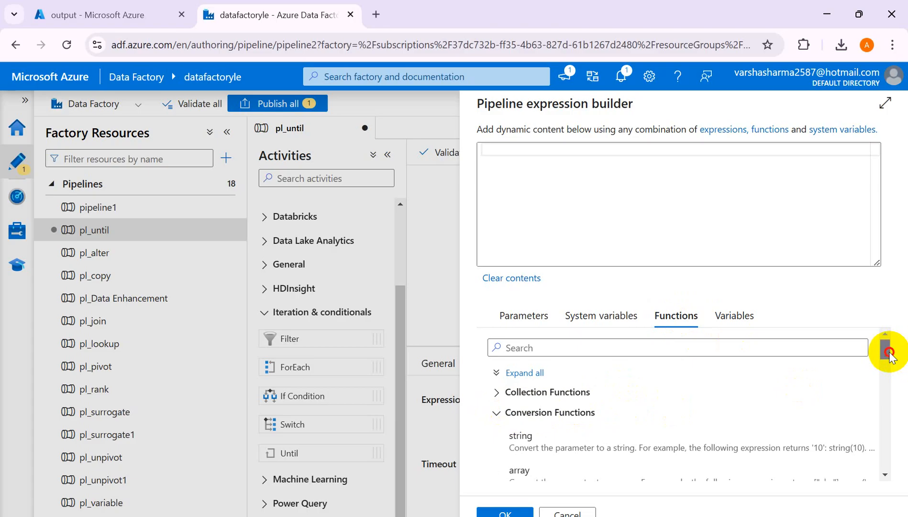
{"action": "left_click_drag", "start_coordinate": [889, 356], "coordinate": [889, 383]}
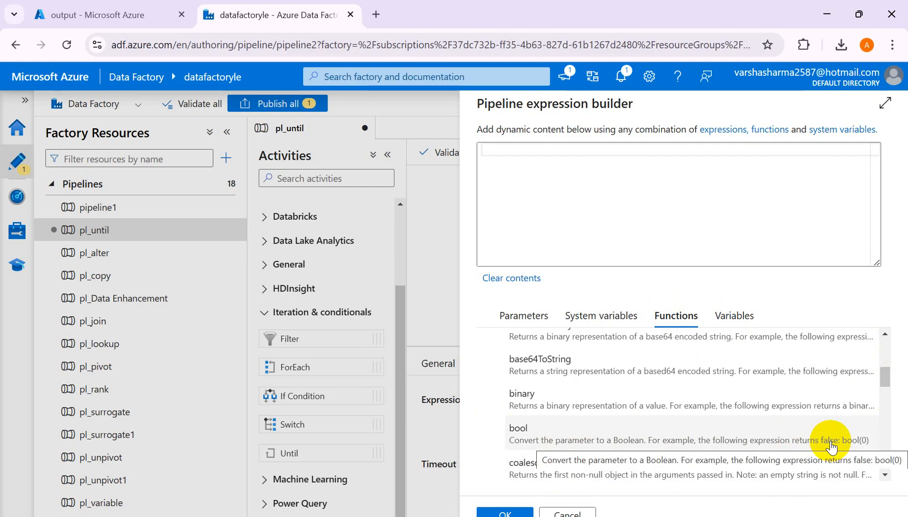
{"action": "left_click", "coordinate": [830, 446]}
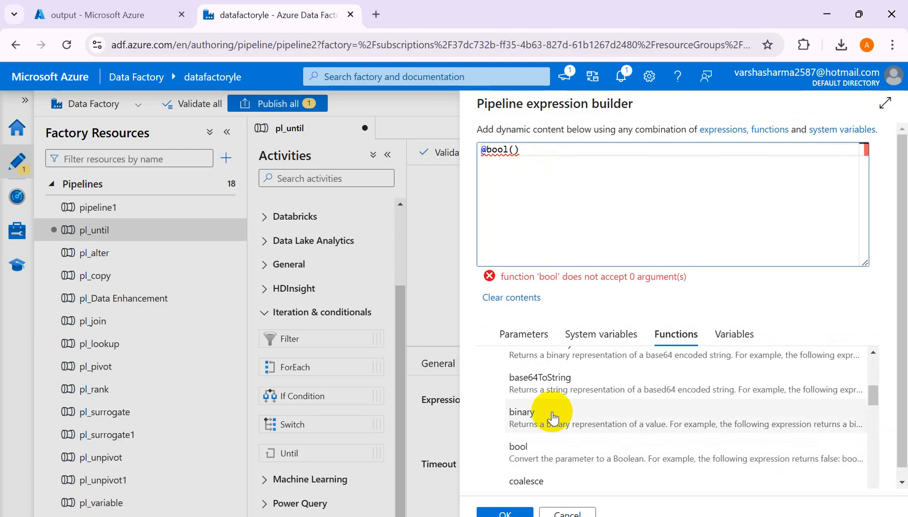
{"action": "left_click", "coordinate": [741, 338]}
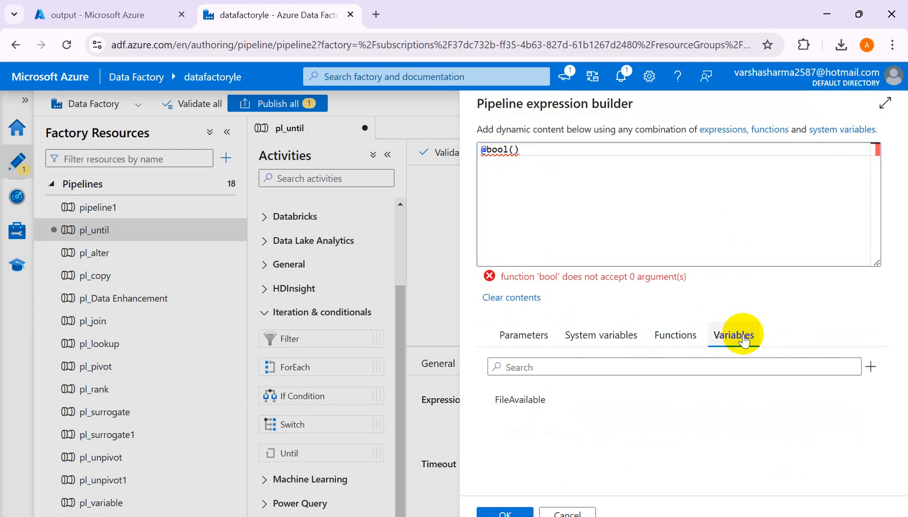
{"action": "left_click", "coordinate": [512, 401]}
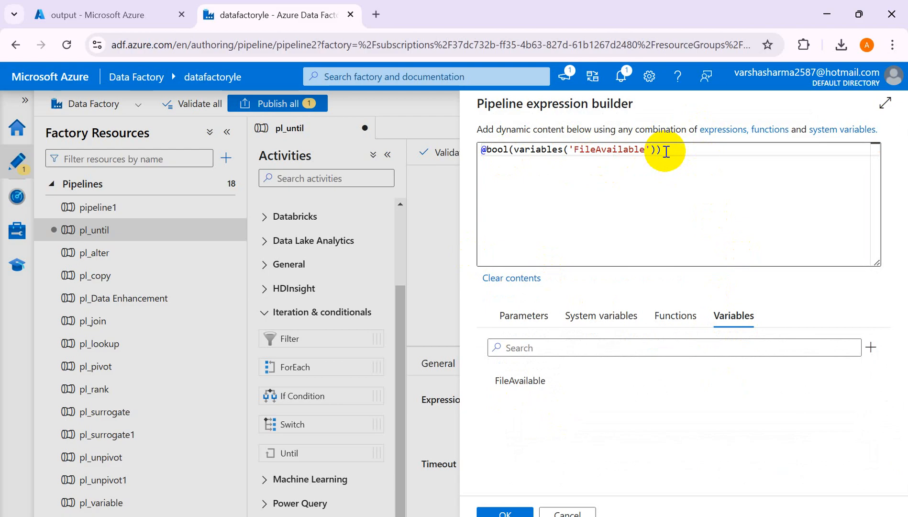
{"action": "left_click", "coordinate": [506, 512]}
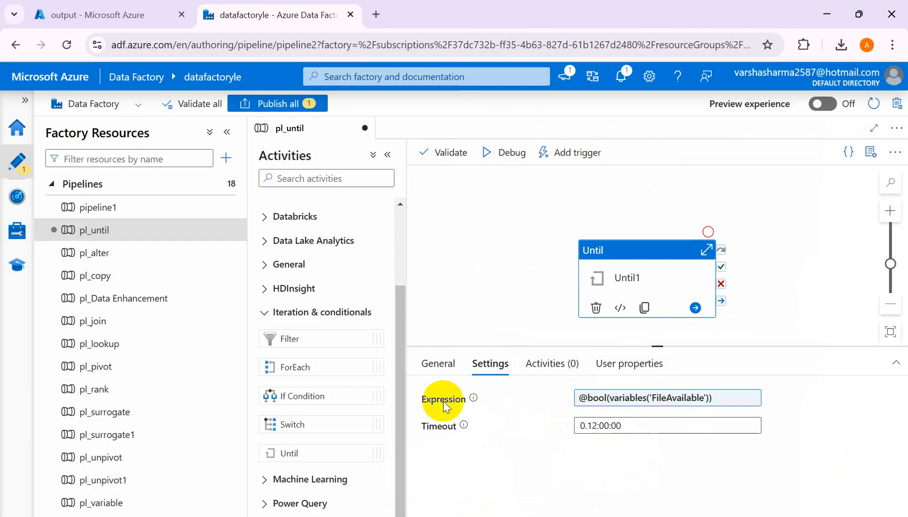
{"action": "mouse_move", "coordinate": [462, 425]}
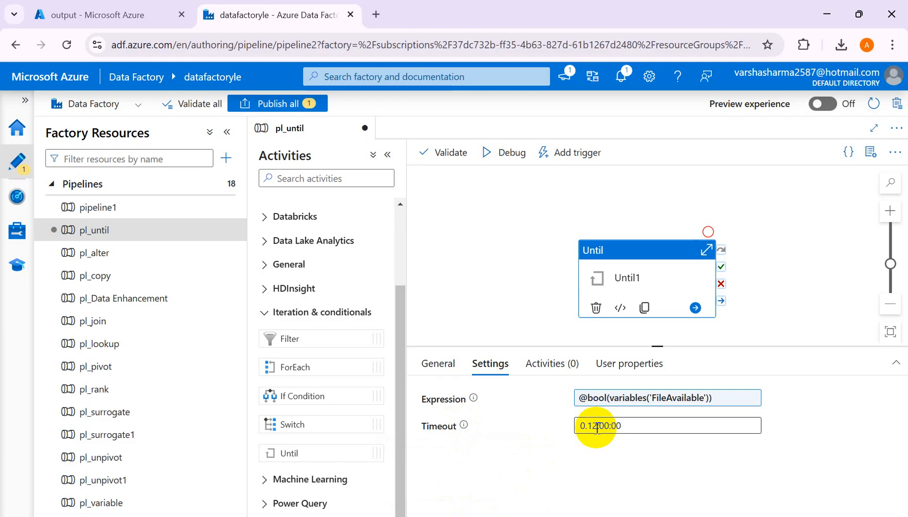
{"action": "left_click", "coordinate": [541, 373]}
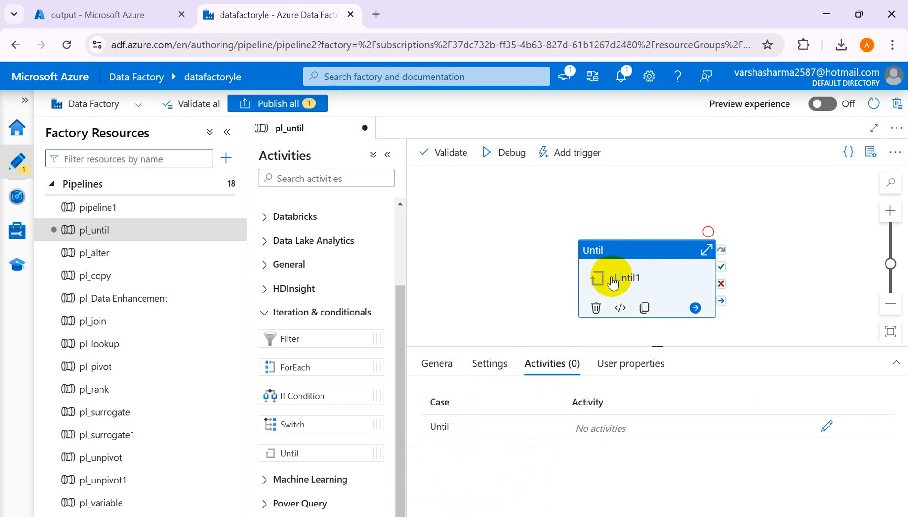
- Switch to the Excel notes workbook and write "Variable" in cell G17
{"action": "left_click", "coordinate": [612, 516]}
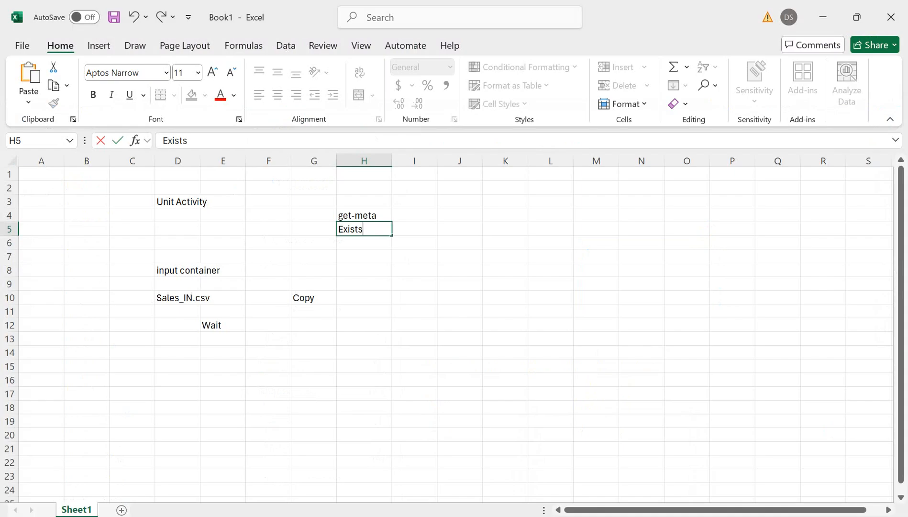
{"action": "left_click", "coordinate": [334, 389]}
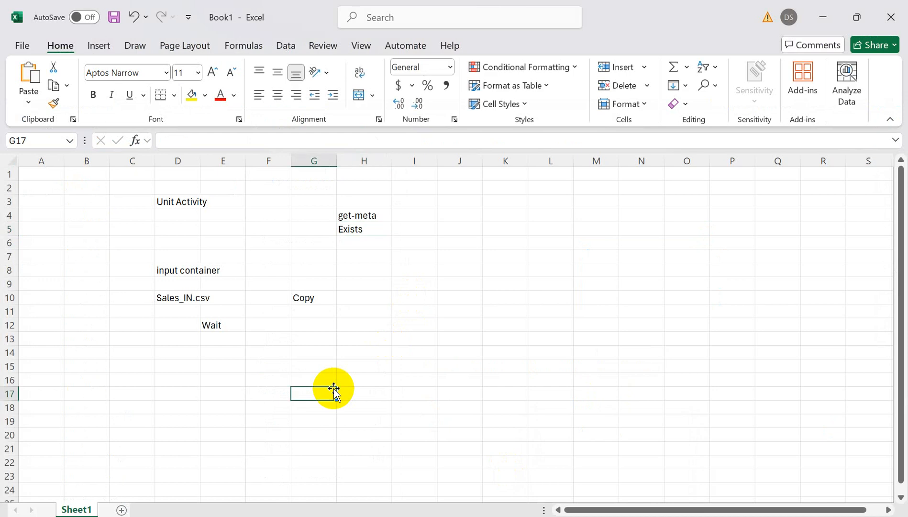
{"action": "type", "text": "Unti"}
{"action": "key", "text": "BackSpace"}
{"action": "key", "text": "BackSpace"}
{"action": "key", "text": "BackSpace"}
{"action": "key", "text": "BackSpace"}
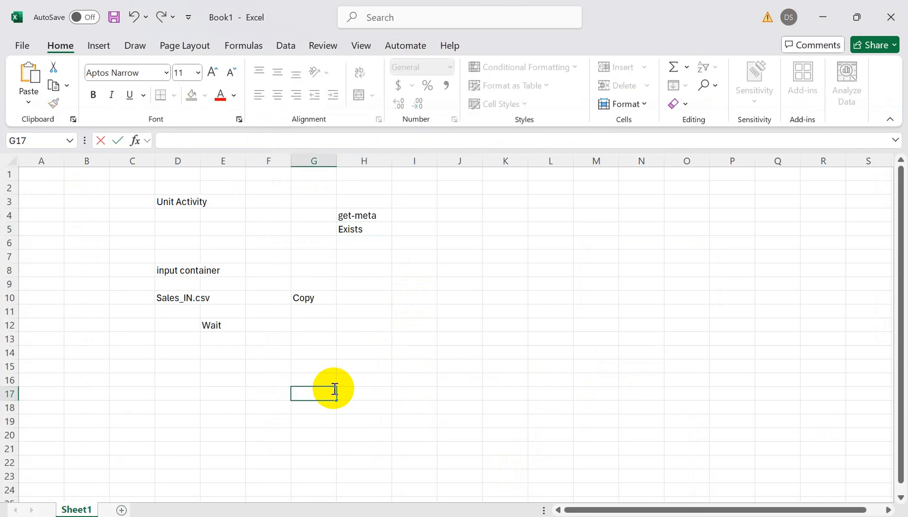
{"action": "type", "text": "Variable"}
{"action": "key", "text": "Return"}
{"action": "key", "text": "Return"}
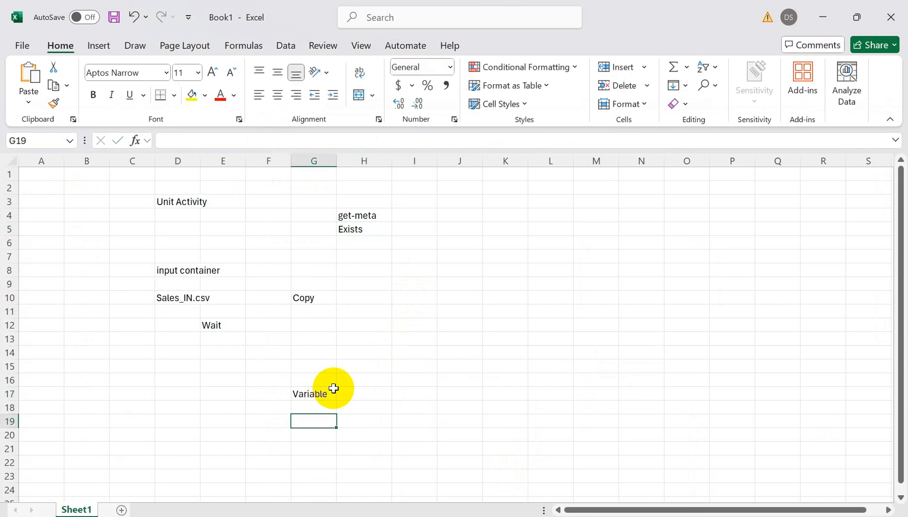
- Enter "FileAvailable" in cell G19 and its value false in cell I19
{"action": "type", "text": "FileA"}
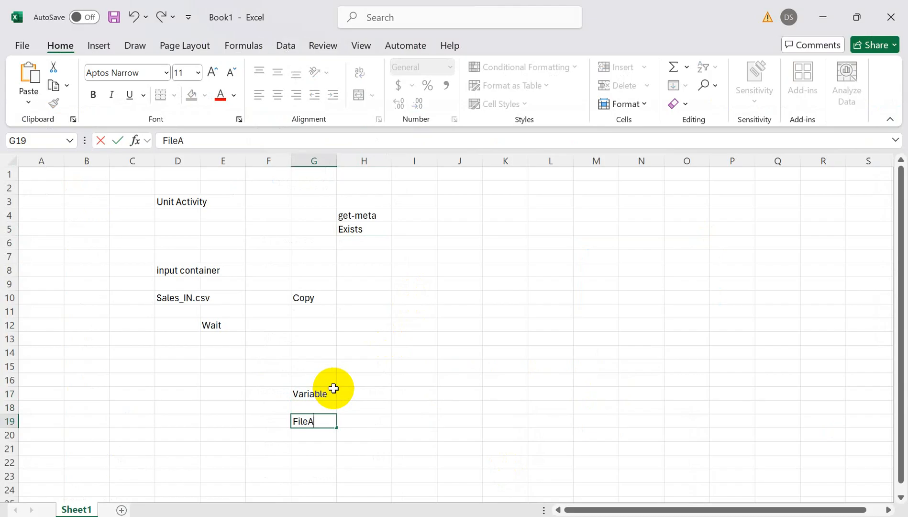
{"action": "type", "text": "vailable"}
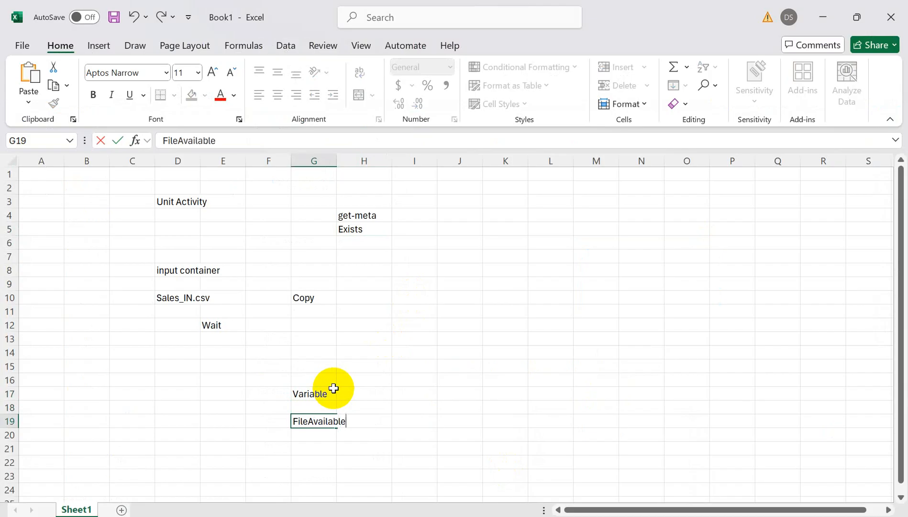
{"action": "key", "text": "Tab"}
{"action": "key", "text": "Tab"}
{"action": "type", "text": "false"}
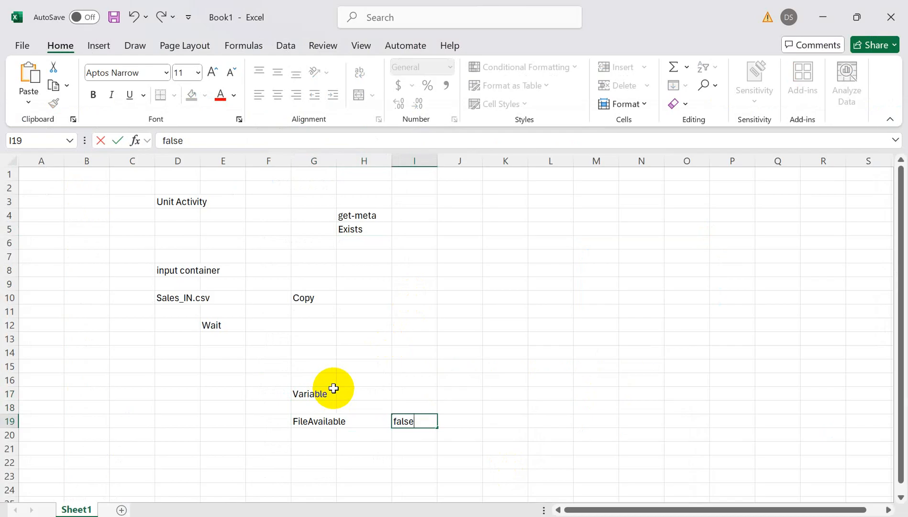
{"action": "key", "text": "Return"}
{"action": "key", "text": "Left"}
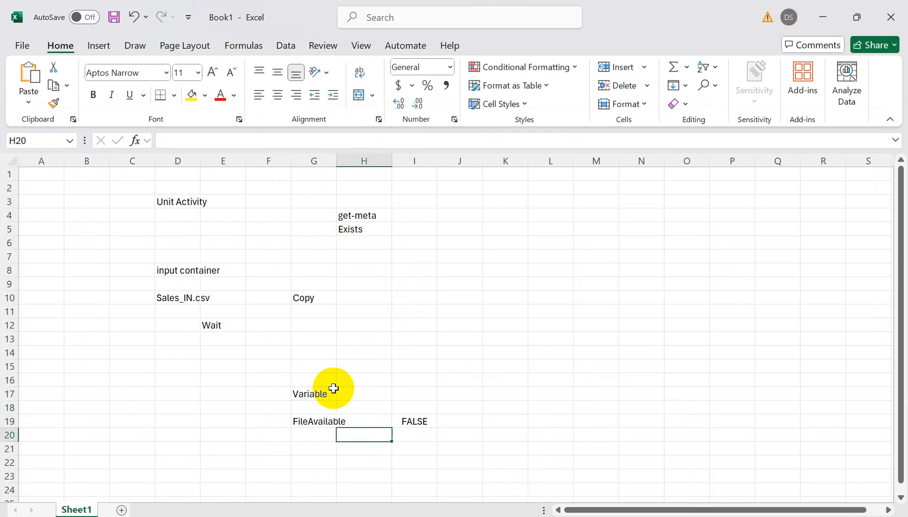
{"action": "key", "text": "Right"}
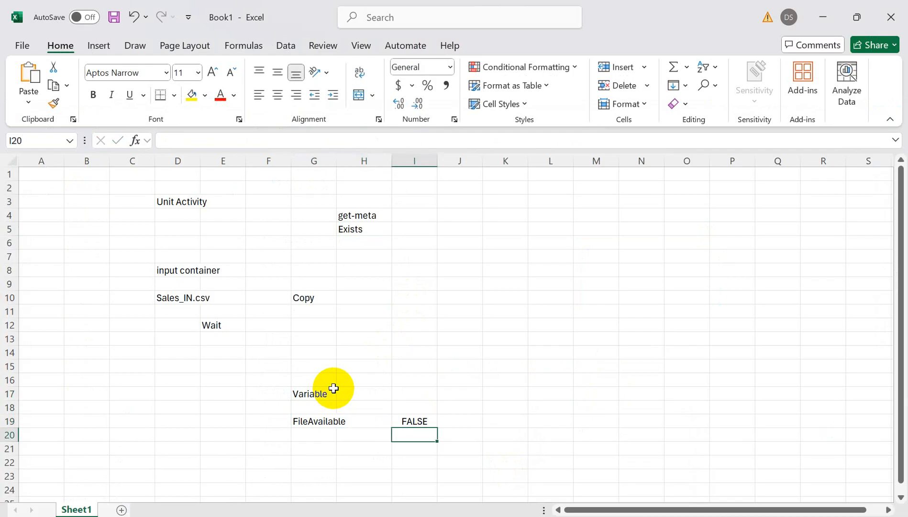
{"action": "type", "text": "@bool"}
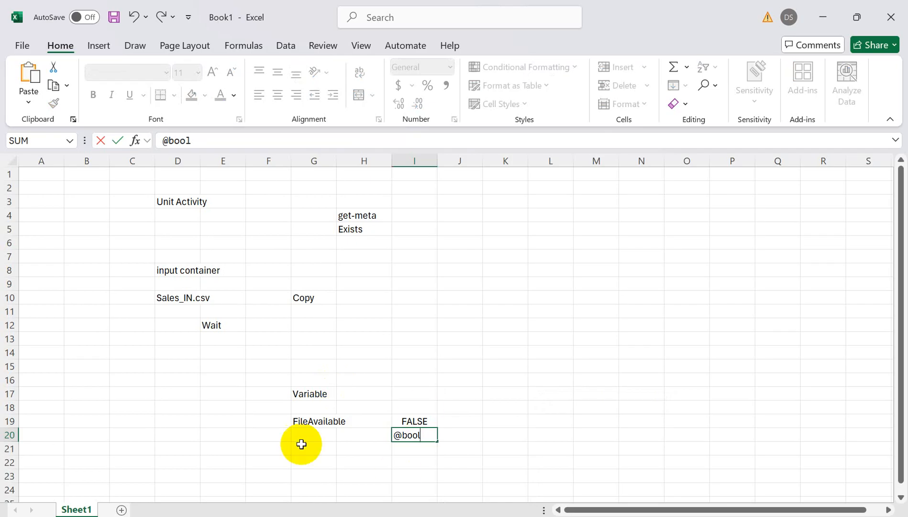
{"action": "left_click", "coordinate": [360, 468]}
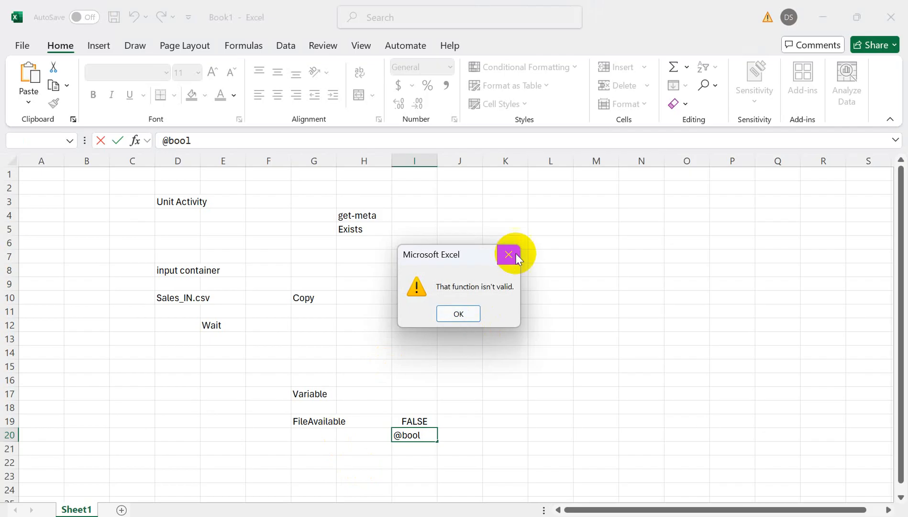
{"action": "left_click", "coordinate": [507, 254]}
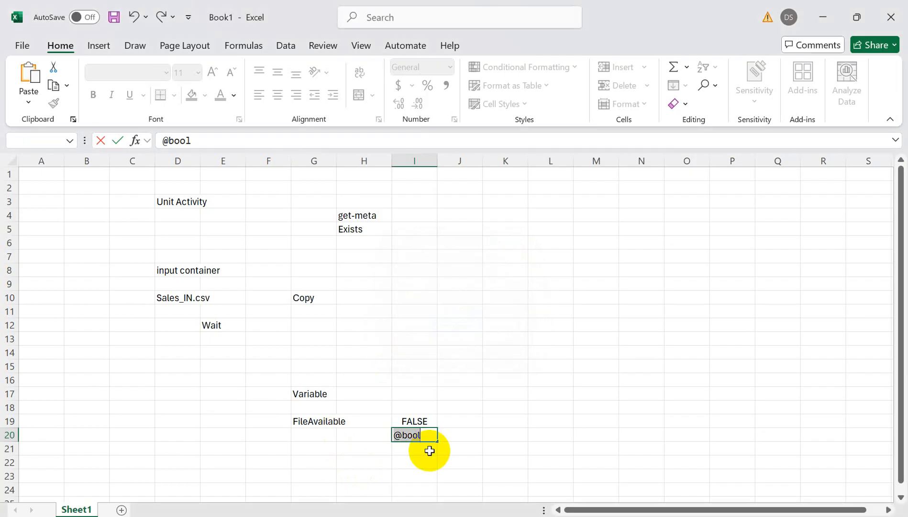
{"action": "key", "text": "Escape"}
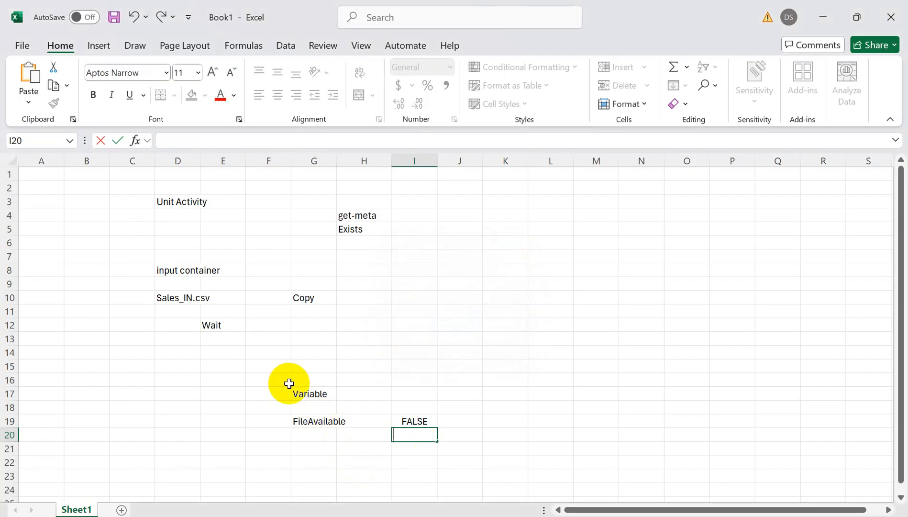
{"action": "left_click", "coordinate": [423, 335]}
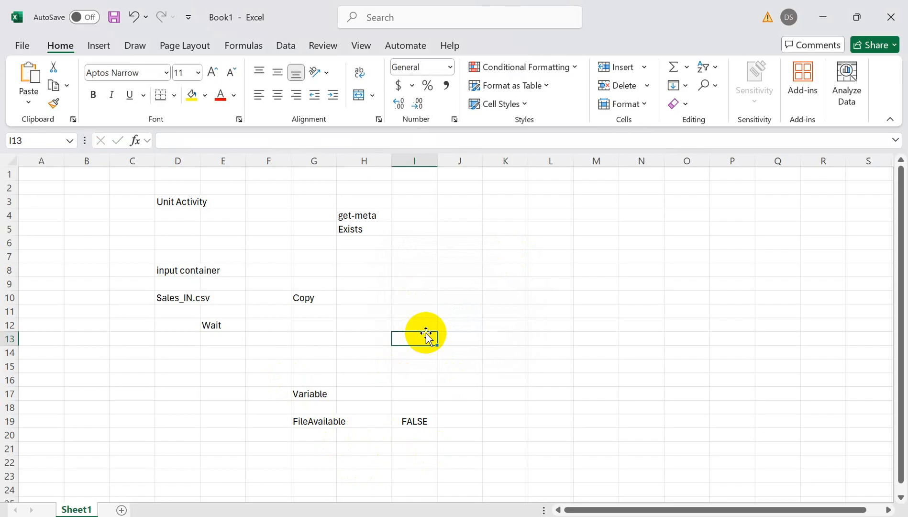
- Review the notes on the FileAvailable variable, the input container, the Sales_IN.csv file and the get-meta check
{"action": "left_click", "coordinate": [311, 422]}
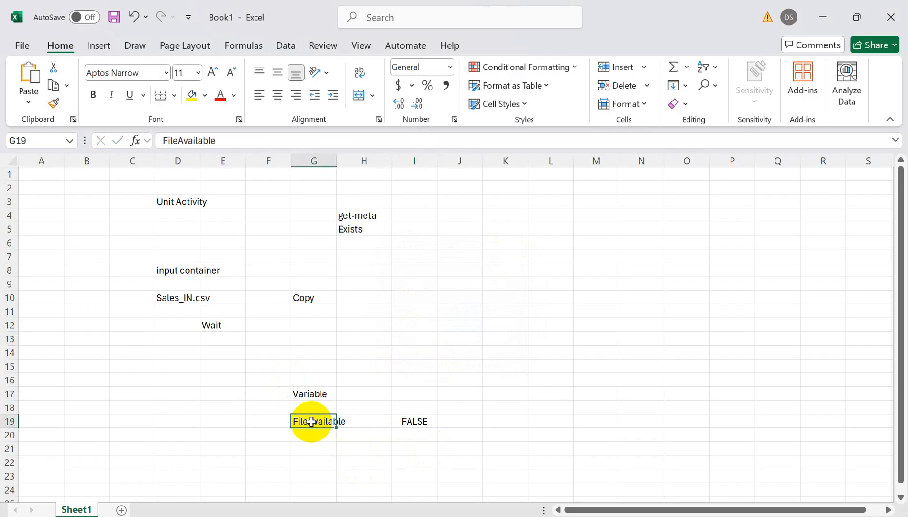
{"action": "left_click", "coordinate": [165, 272]}
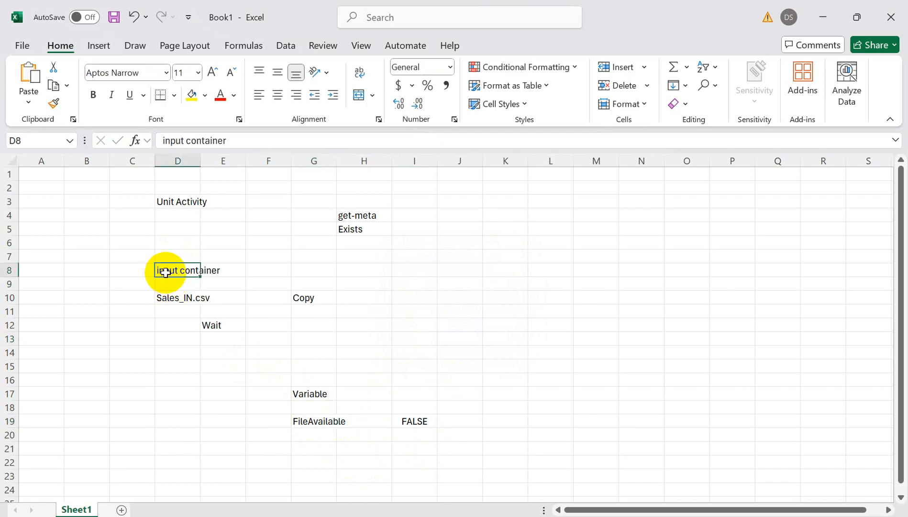
{"action": "left_click", "coordinate": [163, 298]}
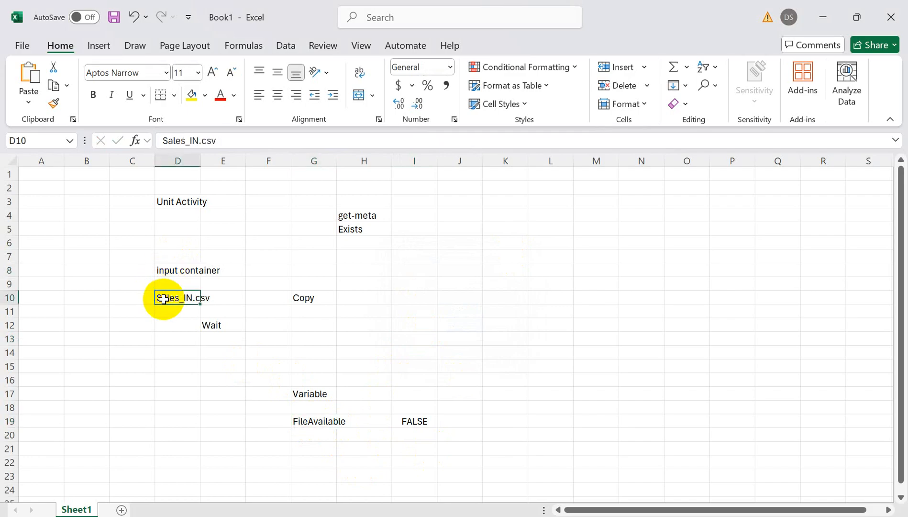
{"action": "left_click", "coordinate": [169, 269]}
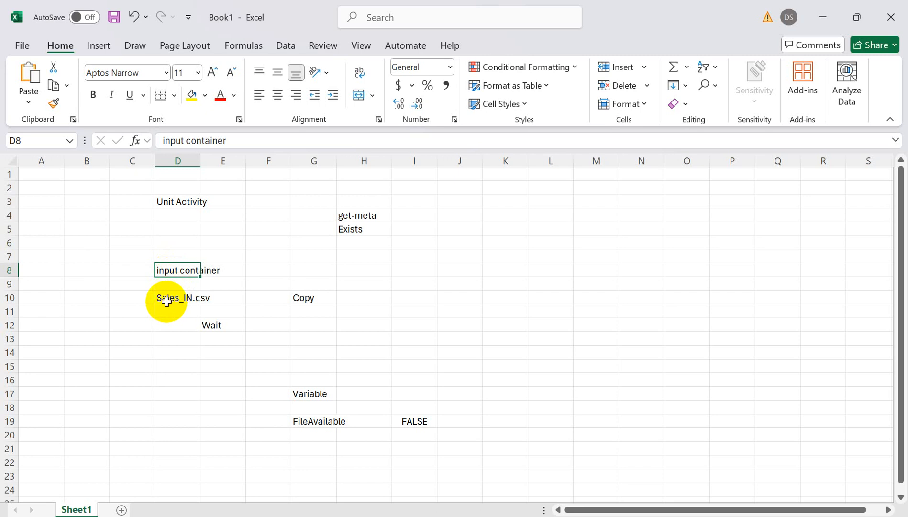
{"action": "left_click", "coordinate": [167, 301]}
{"action": "left_click", "coordinate": [173, 271]}
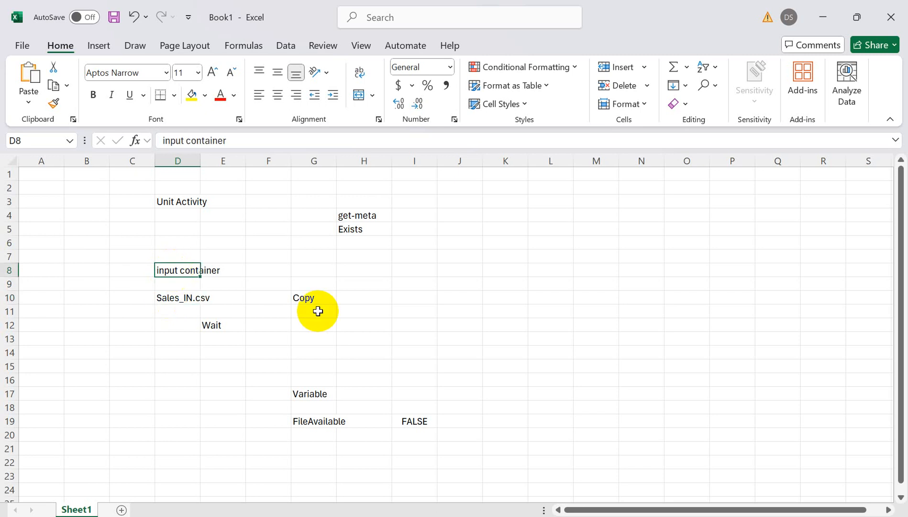
{"action": "left_click", "coordinate": [353, 214]}
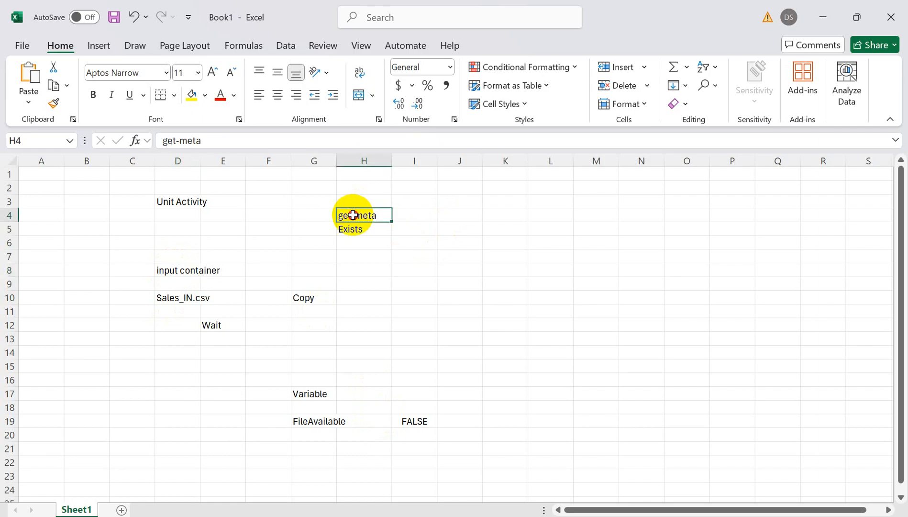
- Enter "getmetadata" in cell J17 and review the input container and Sales_IN.csv notes
{"action": "left_click", "coordinate": [449, 392]}
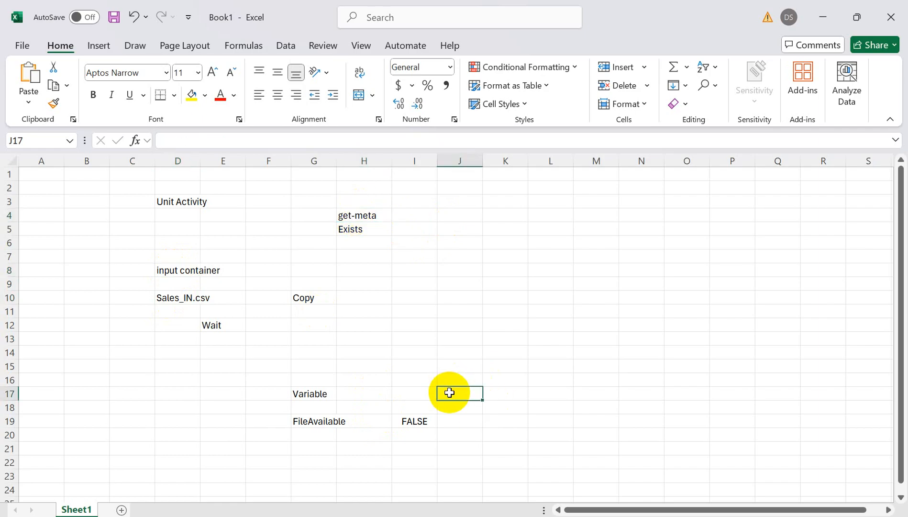
{"action": "type", "text": "getmetadata"}
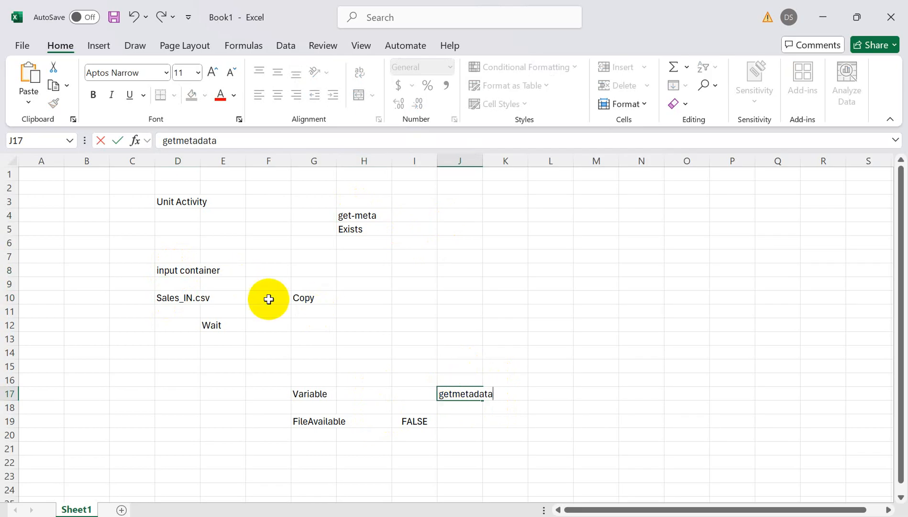
{"action": "left_click", "coordinate": [188, 272]}
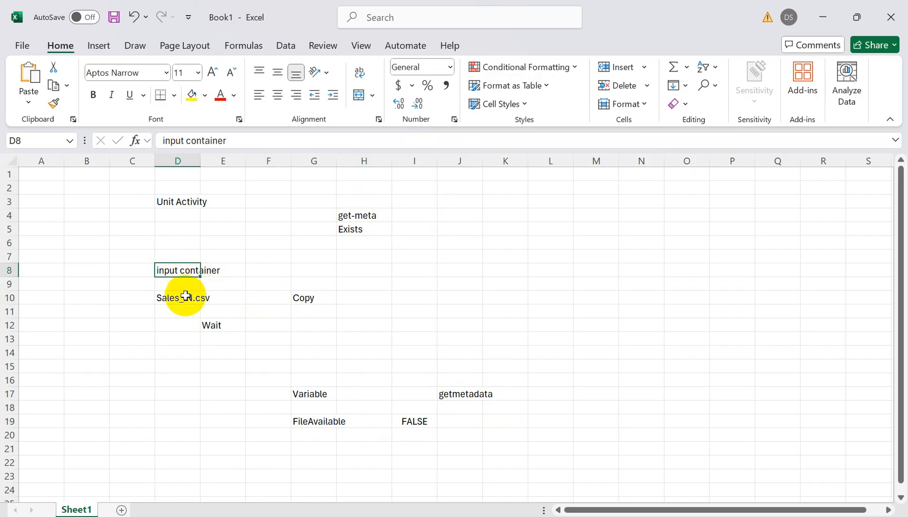
{"action": "left_click", "coordinate": [175, 308]}
{"action": "left_click", "coordinate": [173, 300]}
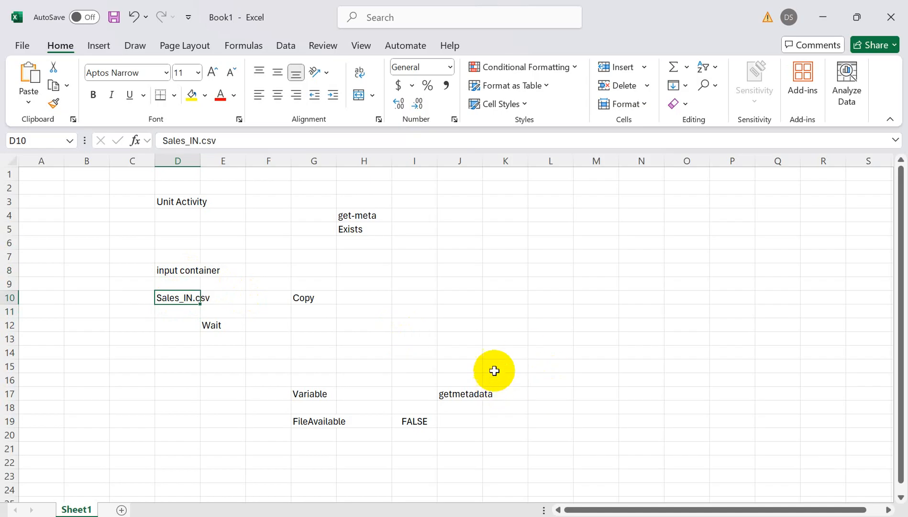
{"action": "left_click", "coordinate": [469, 395]}
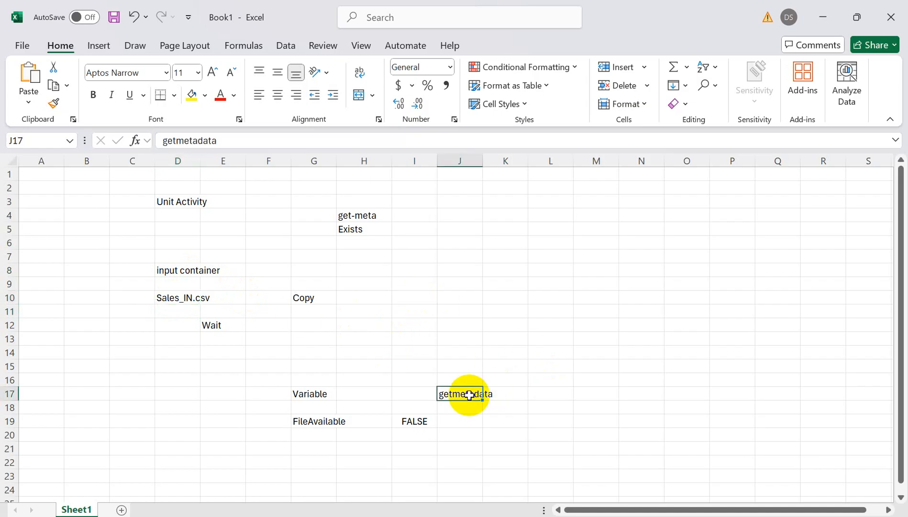
- Switch to Azure Data Factory, open the Until activity's inner canvas and add a Get Metadata activity to it
{"action": "key", "text": "alt+Tab"}
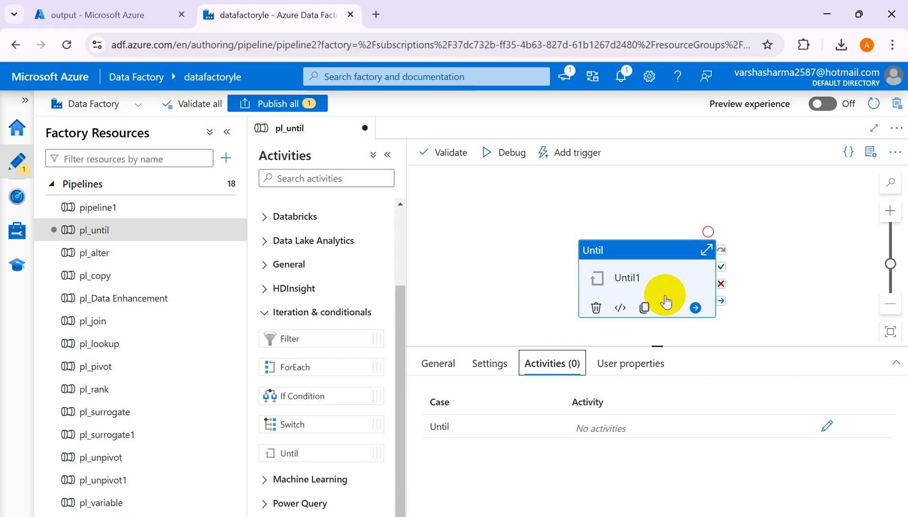
{"action": "left_click", "coordinate": [825, 424]}
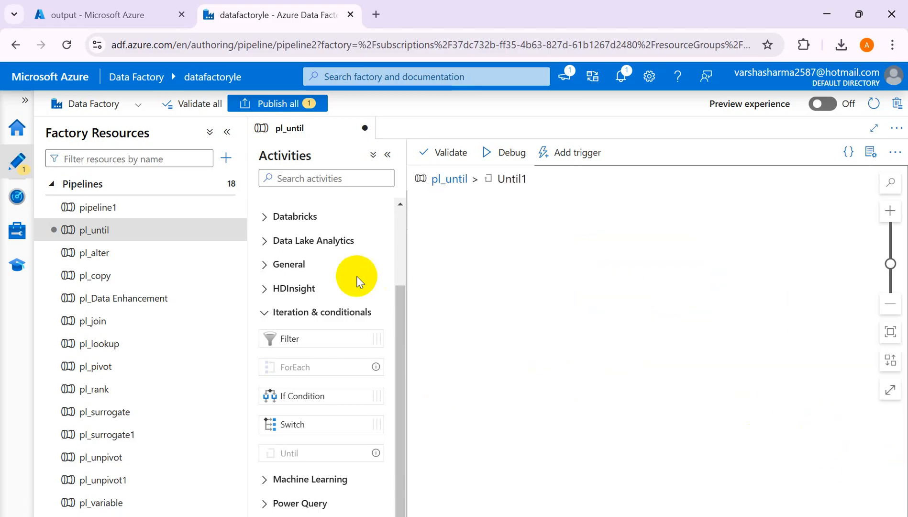
{"action": "left_click", "coordinate": [296, 179]}
{"action": "type", "text": "get"}
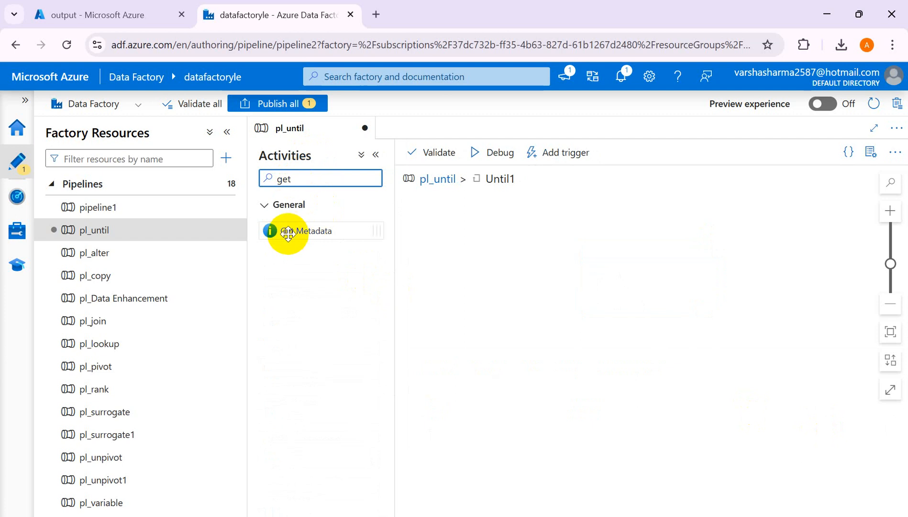
{"action": "left_click_drag", "start_coordinate": [287, 238], "coordinate": [643, 294]}
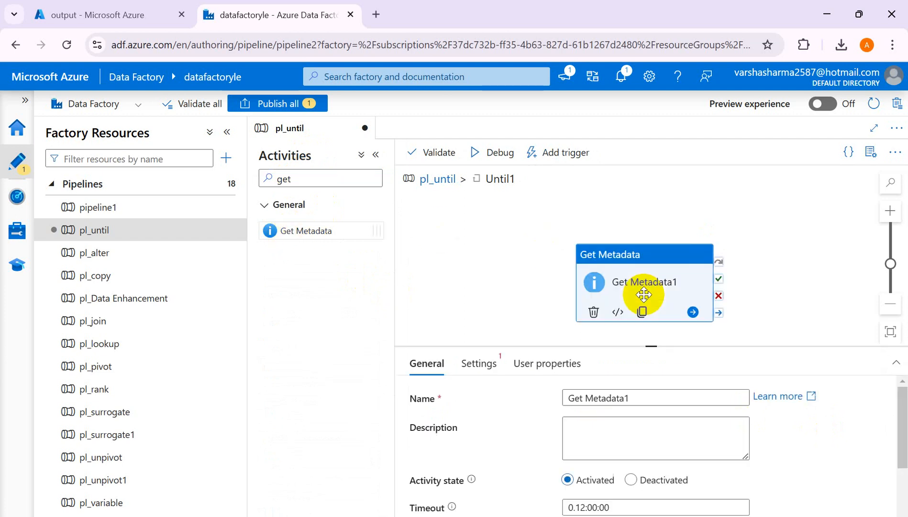
- Switch to the Azure portal and examine the files in the input container of storage account stora2
{"action": "left_click", "coordinate": [82, 16]}
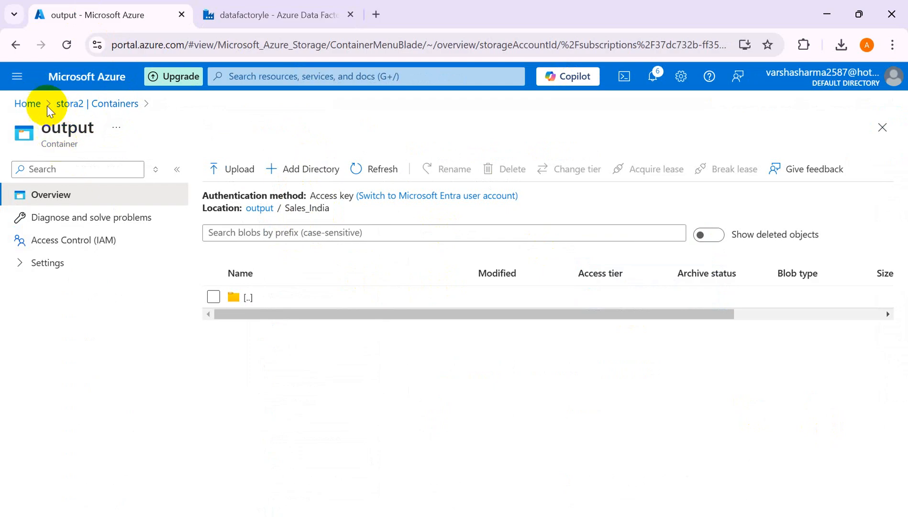
{"action": "left_click", "coordinate": [68, 104]}
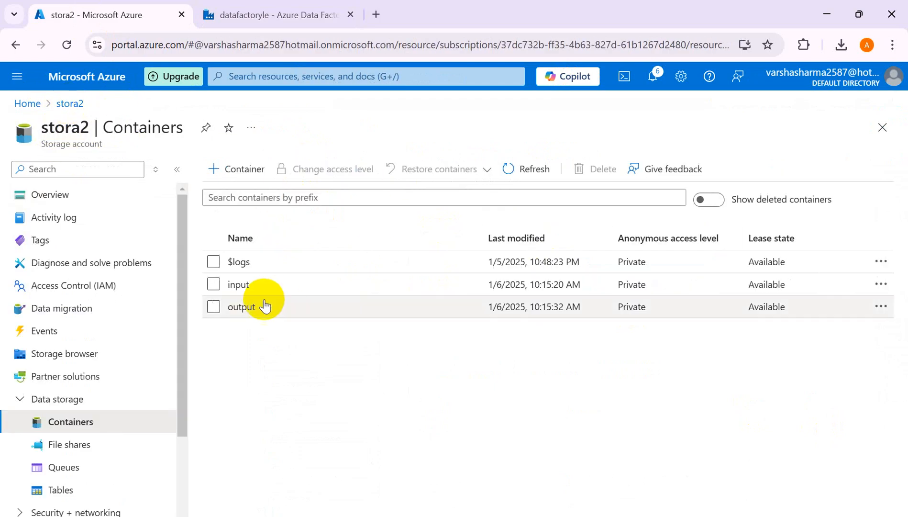
{"action": "left_click", "coordinate": [242, 284]}
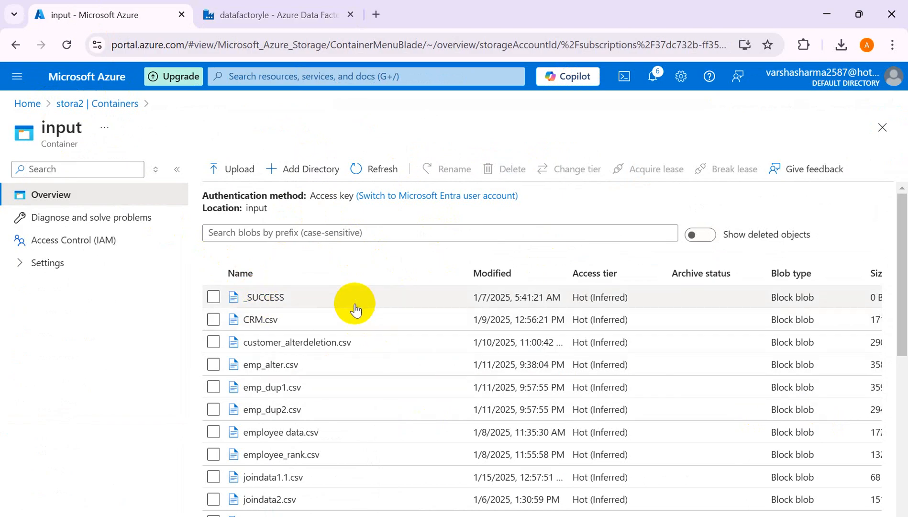
- Create a new container named input1 in the stora2 storage account
{"action": "left_click", "coordinate": [33, 109]}
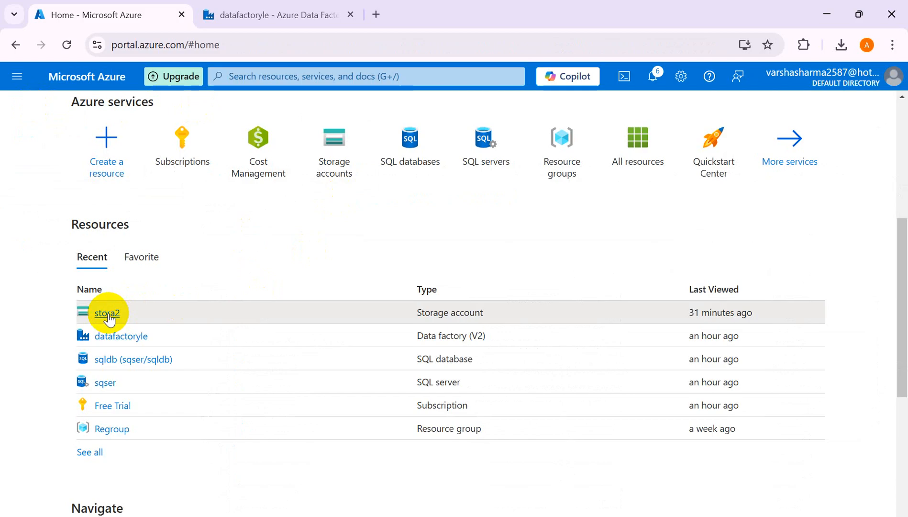
{"action": "left_click", "coordinate": [108, 314]}
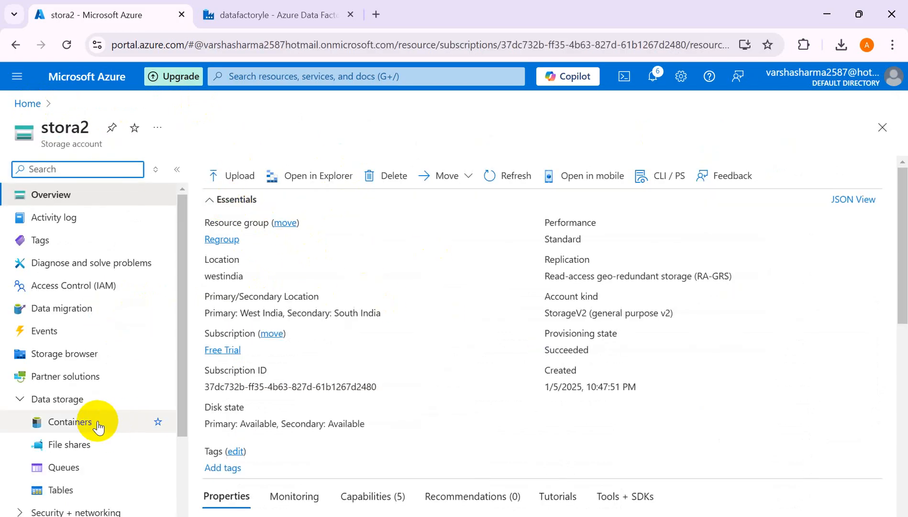
{"action": "left_click", "coordinate": [98, 423]}
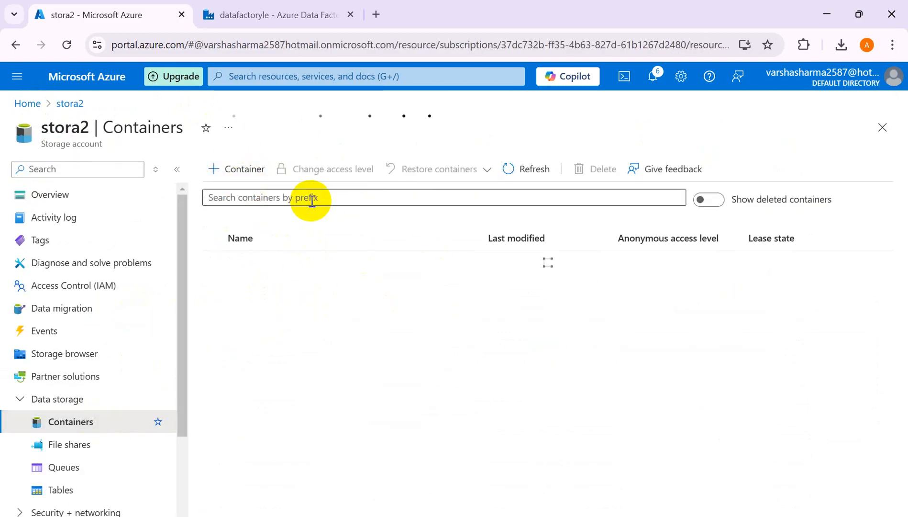
{"action": "left_click", "coordinate": [244, 168]}
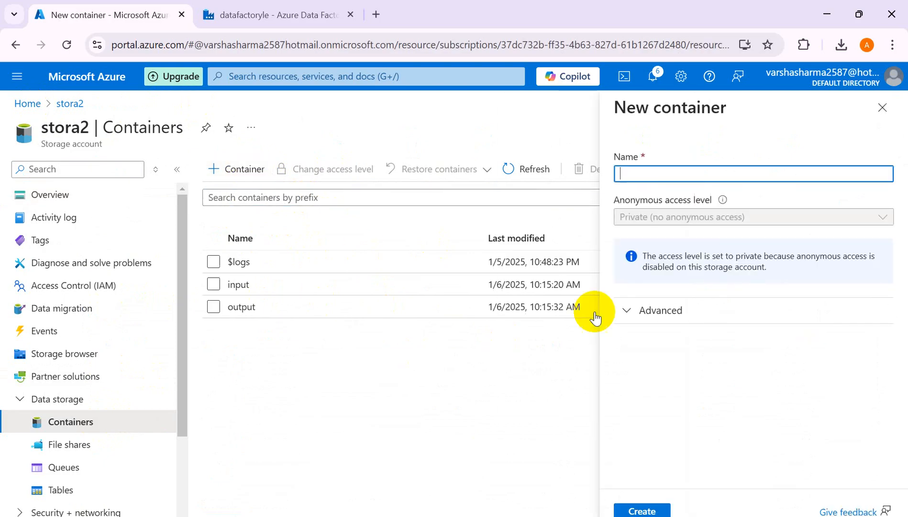
{"action": "type", "text": "input1"}
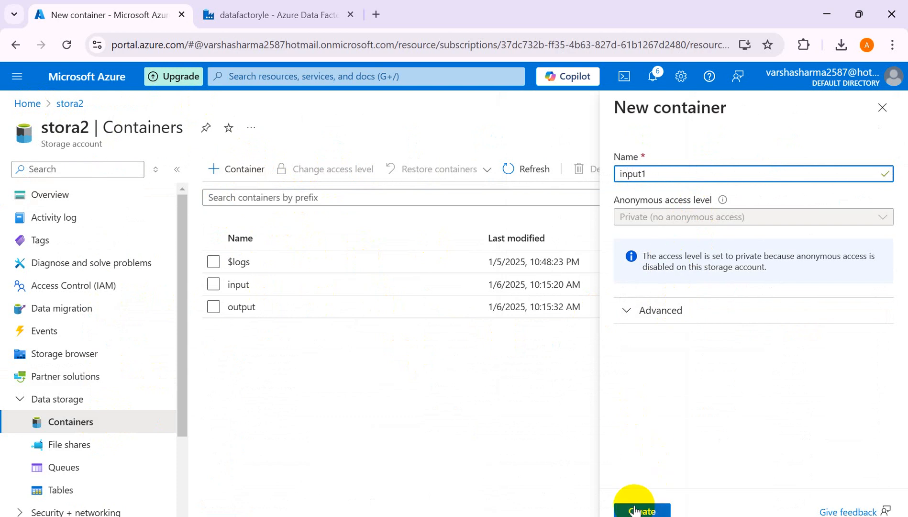
{"action": "left_click", "coordinate": [637, 510]}
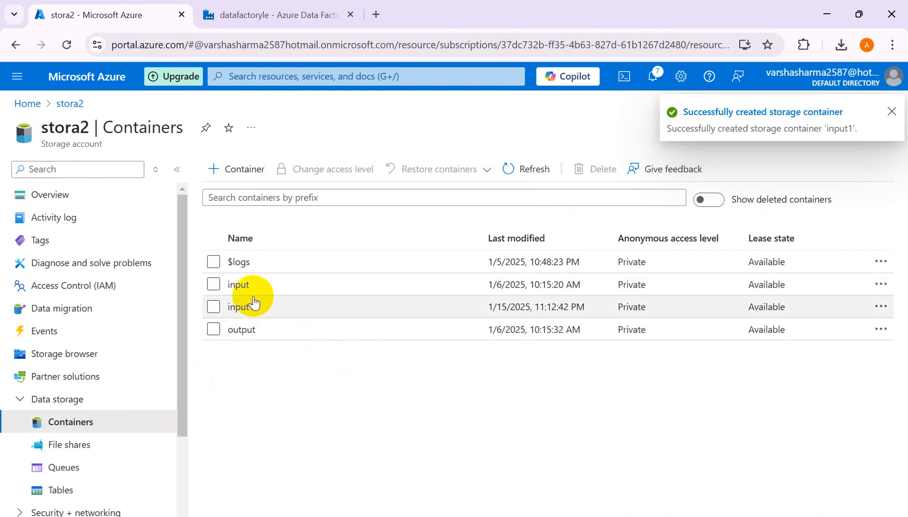
- Upload Sales_IN.csv from the Downloads folder into the input1 container
{"action": "left_click", "coordinate": [235, 308]}
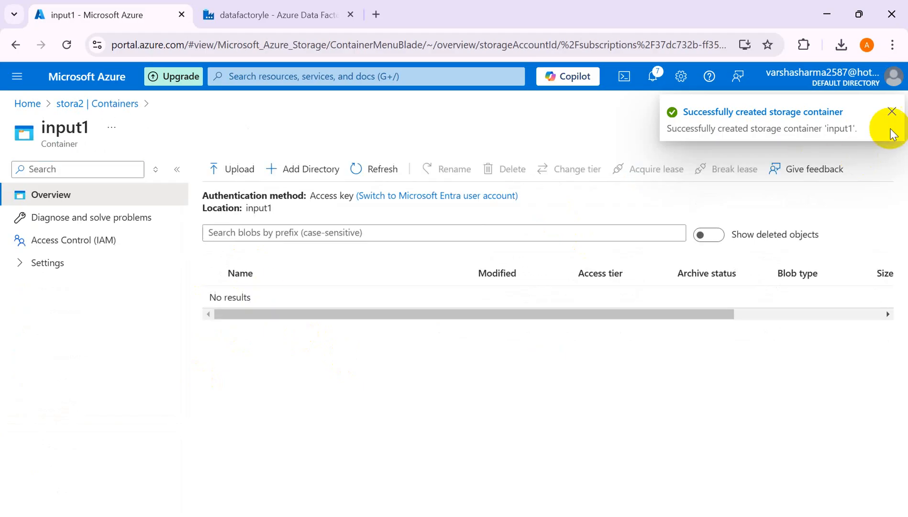
{"action": "left_click", "coordinate": [891, 112]}
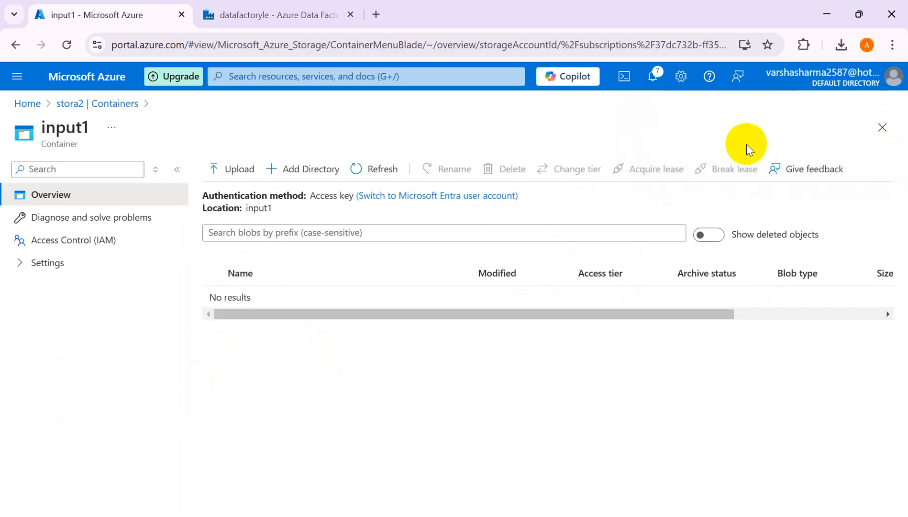
{"action": "left_click", "coordinate": [234, 171]}
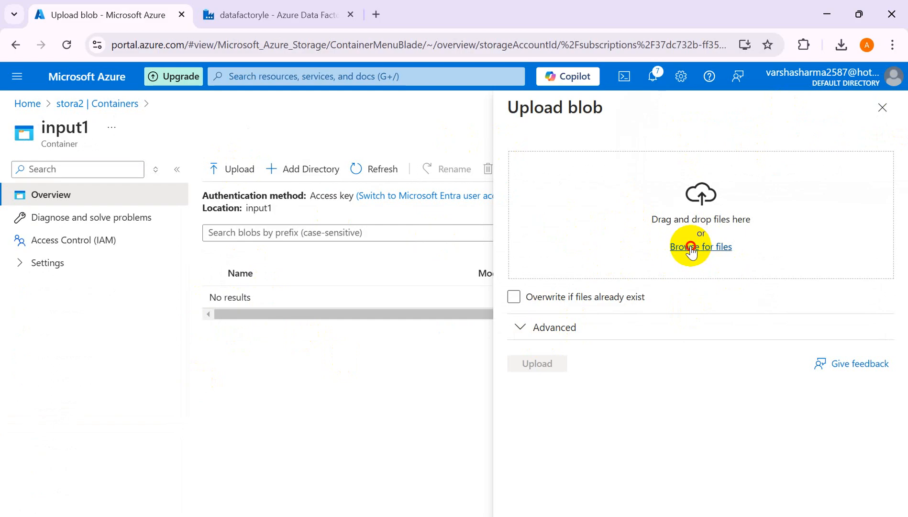
{"action": "left_click", "coordinate": [692, 251]}
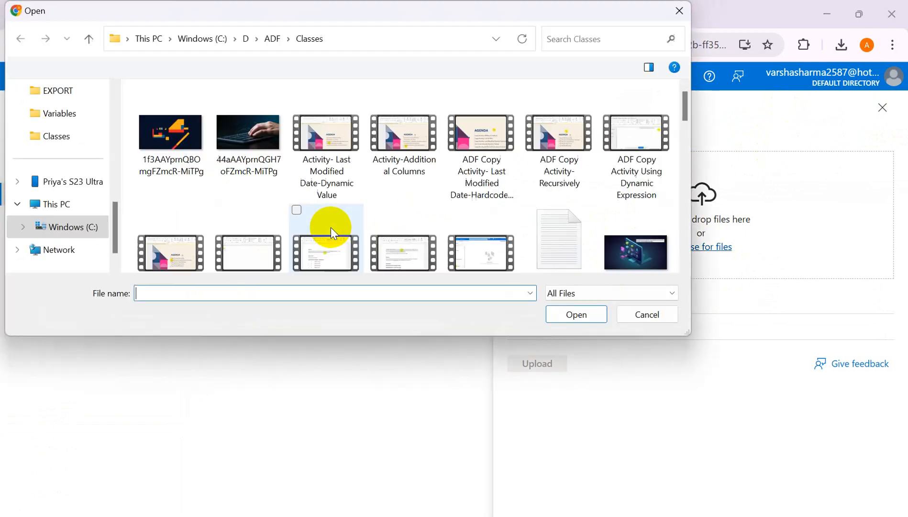
{"action": "left_click_drag", "start_coordinate": [115, 243], "coordinate": [126, 150]}
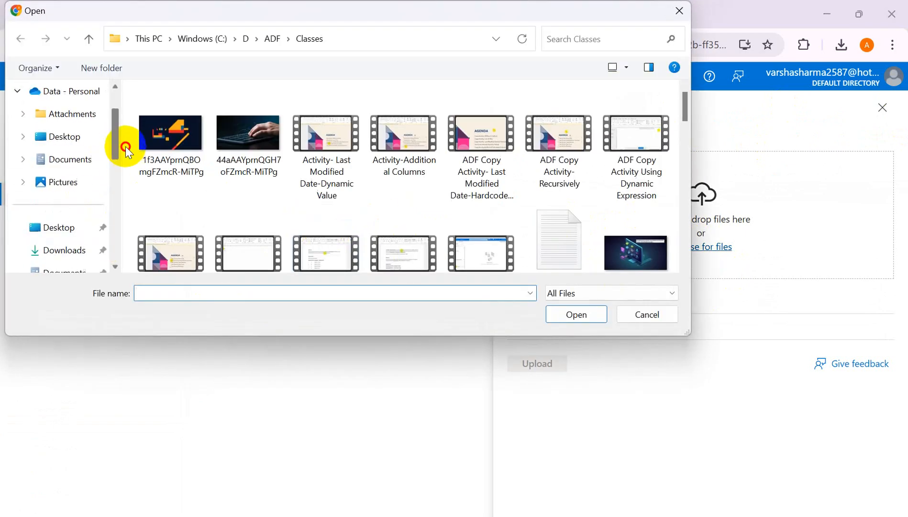
{"action": "left_click", "coordinate": [68, 250]}
{"action": "left_click", "coordinate": [170, 132]}
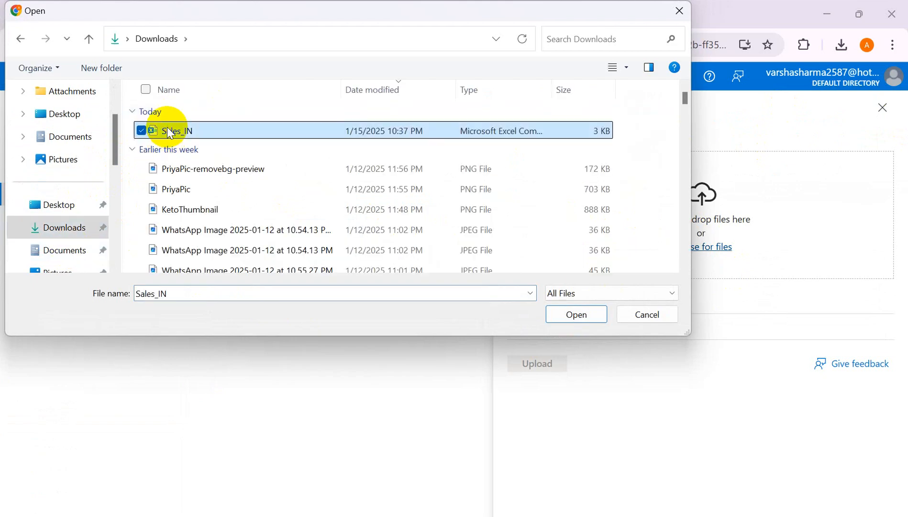
{"action": "left_click", "coordinate": [577, 314]}
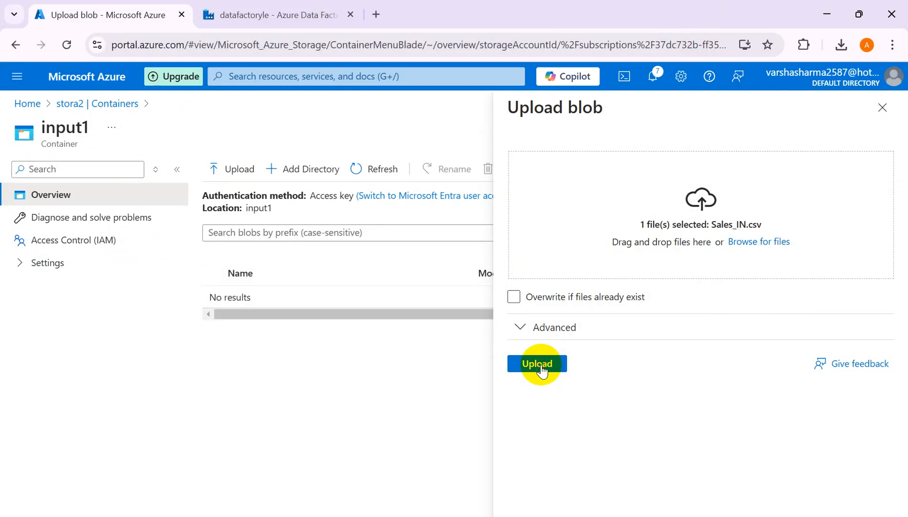
{"action": "left_click", "coordinate": [538, 365]}
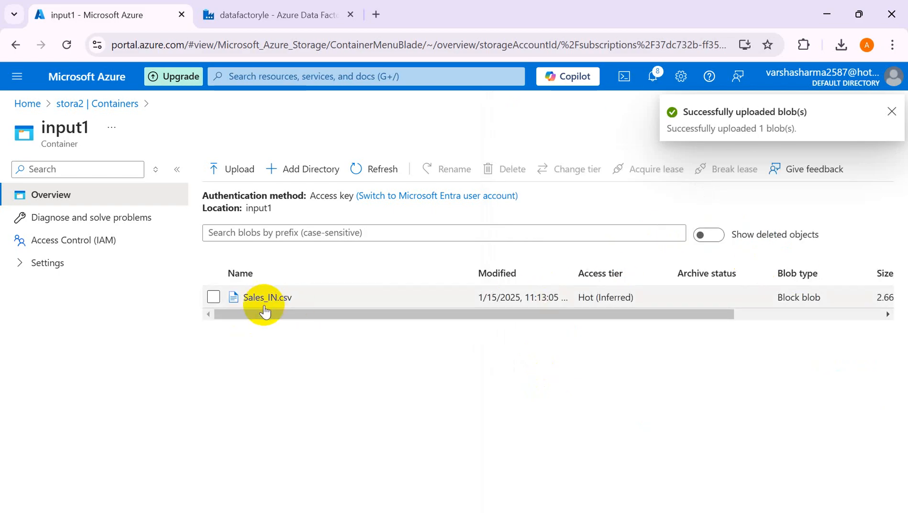
- Return to stora2's container list and reopen input1 to check its contents
{"action": "left_click", "coordinate": [110, 105]}
{"action": "left_click", "coordinate": [248, 312]}
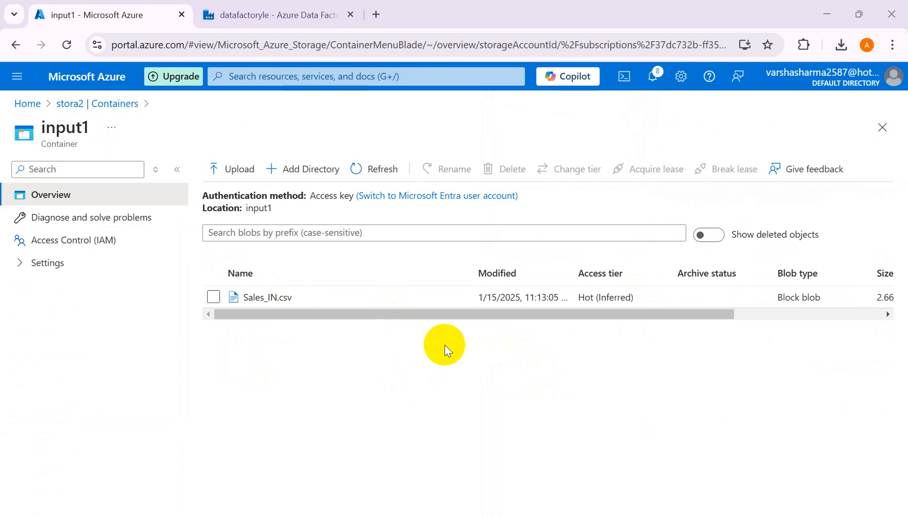
{"action": "key", "text": "alt+Tab"}
{"action": "key", "text": "alt+Tab"}
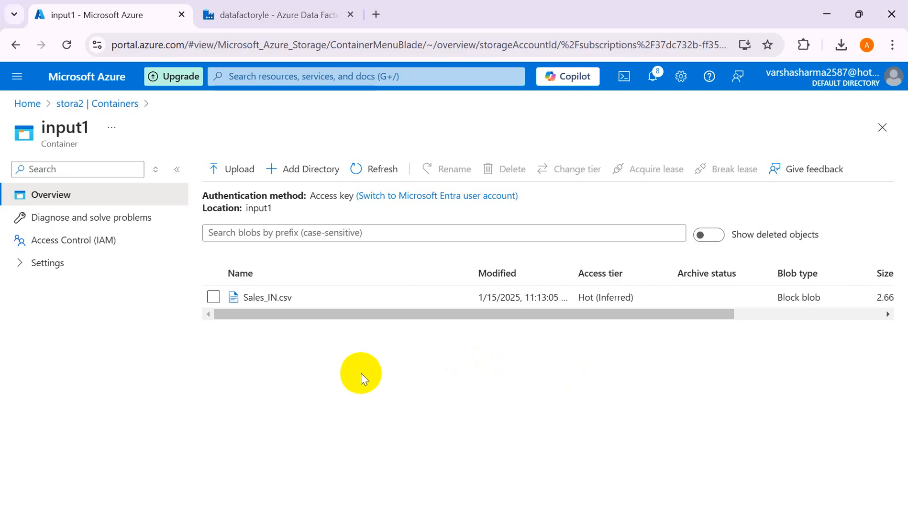
{"action": "left_click", "coordinate": [99, 104]}
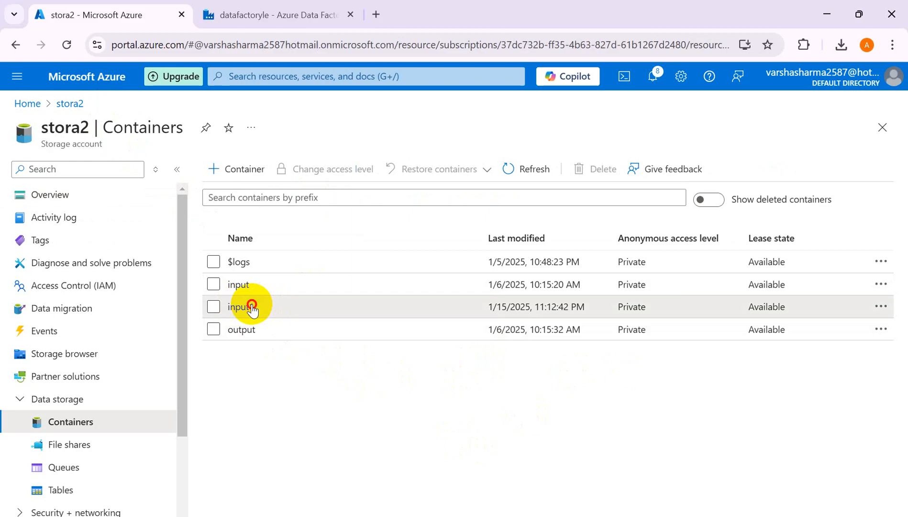
{"action": "left_click", "coordinate": [245, 306]}
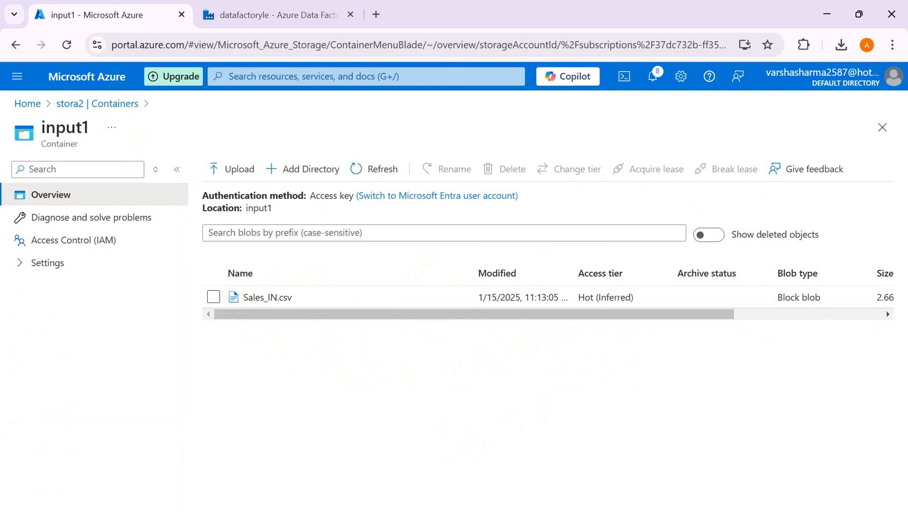
{"action": "mouse_move", "coordinate": [613, 514]}
{"action": "mouse_move", "coordinate": [581, 515]}
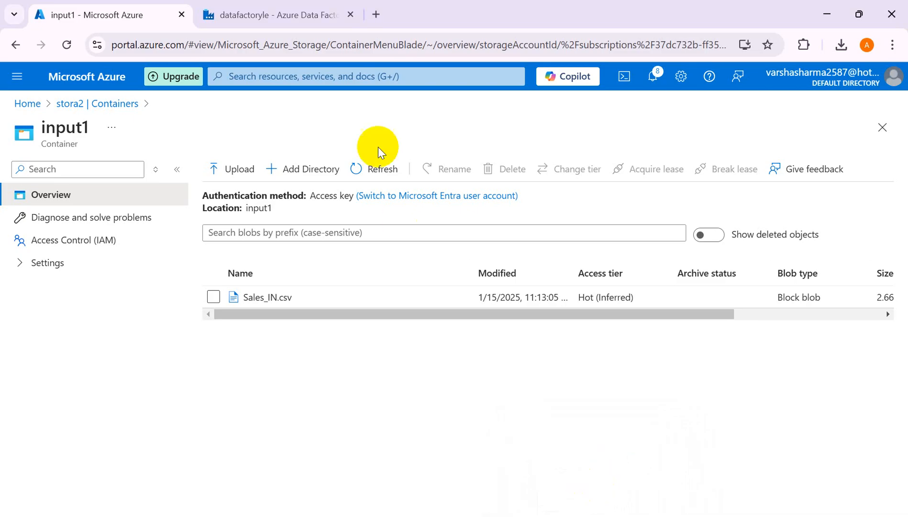
- Switch back to Data Factory, enlarge the Get Metadata activity's properties area and show its dataset settings
{"action": "left_click", "coordinate": [271, 18]}
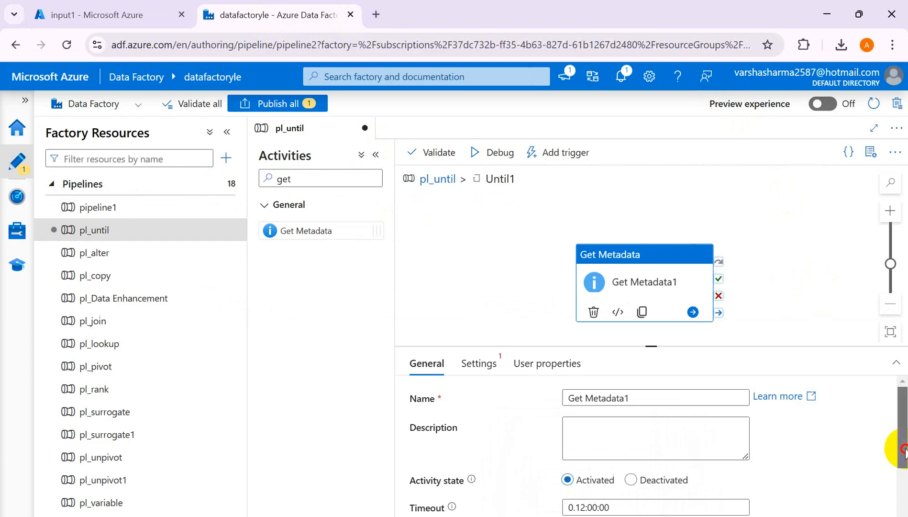
{"action": "left_click_drag", "start_coordinate": [903, 448], "coordinate": [899, 395]}
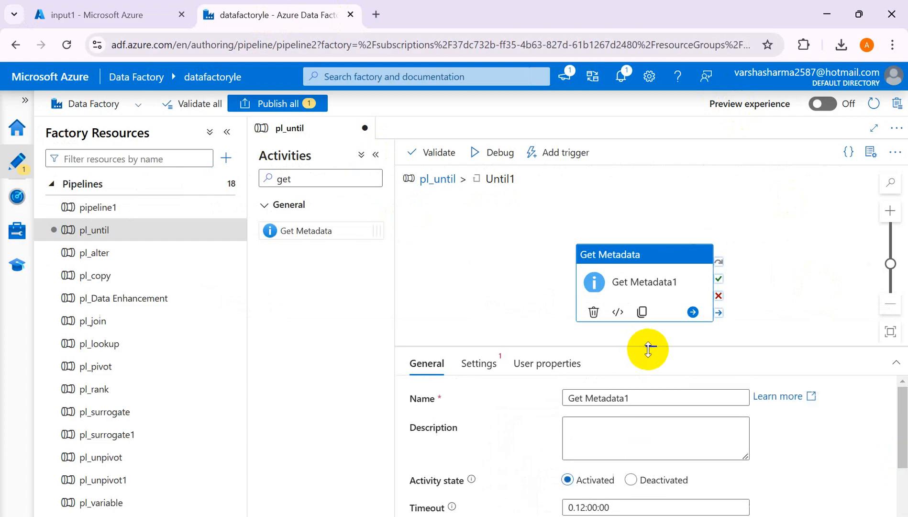
{"action": "left_click_drag", "start_coordinate": [649, 347], "coordinate": [626, 195]}
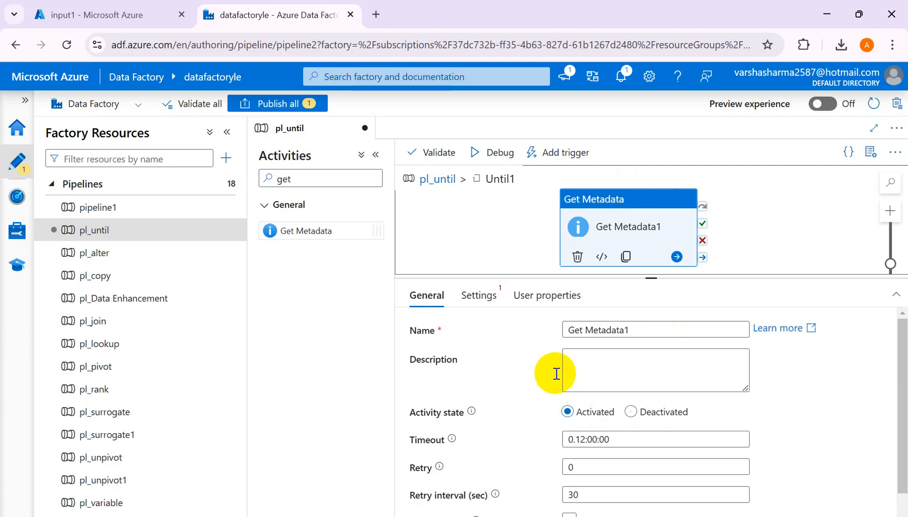
{"action": "left_click", "coordinate": [480, 296]}
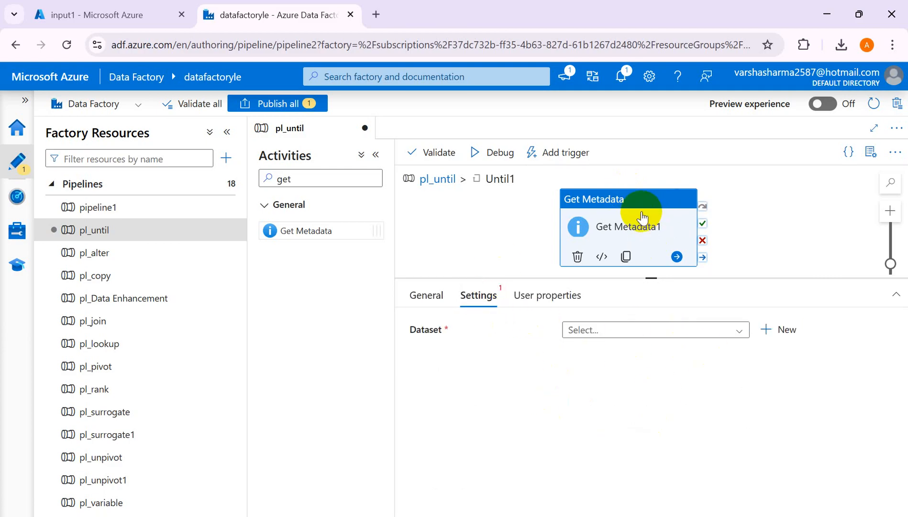
- Review the expression and timeout of the Until1 activity, and return to the Get Metadata activity inside the loop
{"action": "left_click", "coordinate": [438, 181]}
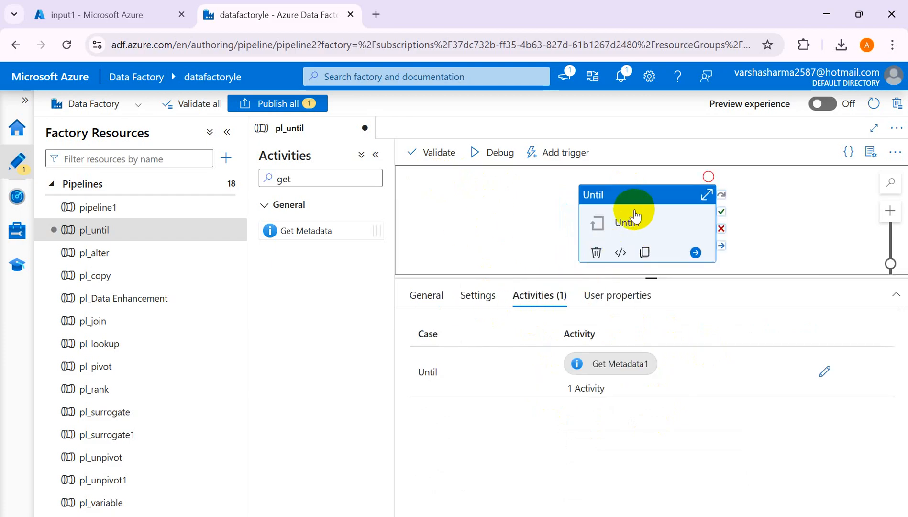
{"action": "left_click", "coordinate": [438, 301]}
{"action": "left_click", "coordinate": [480, 297]}
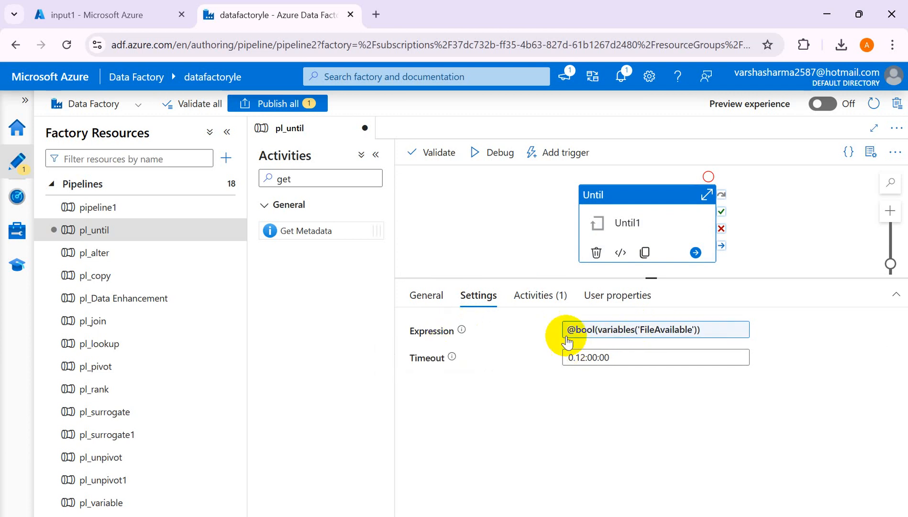
{"action": "mouse_move", "coordinate": [462, 331]}
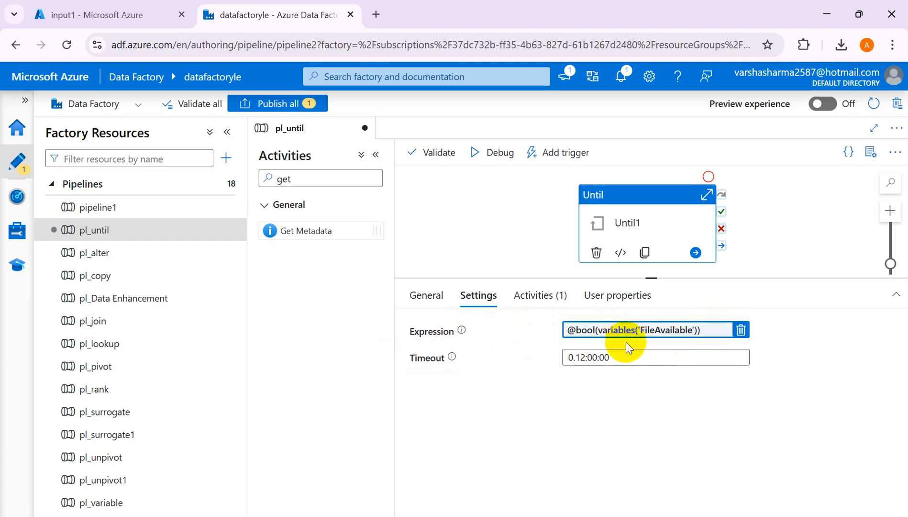
{"action": "left_click", "coordinate": [531, 302]}
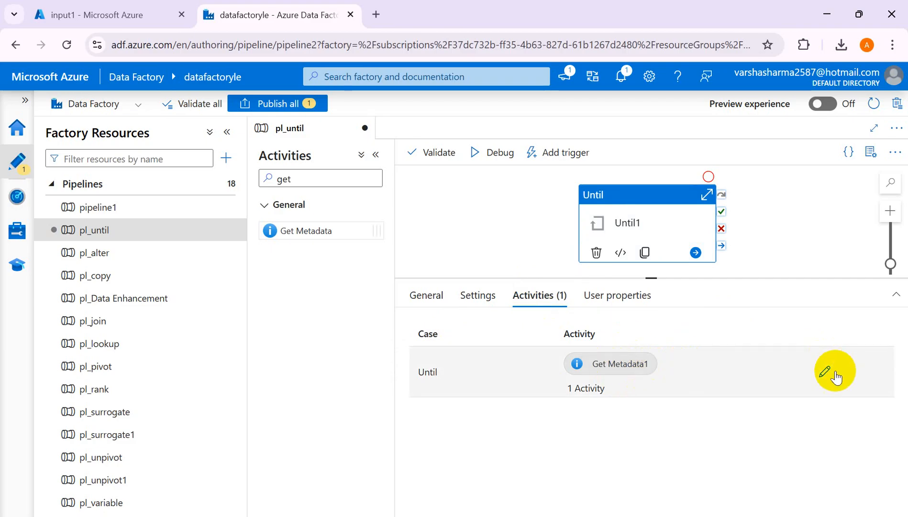
{"action": "left_click", "coordinate": [819, 380]}
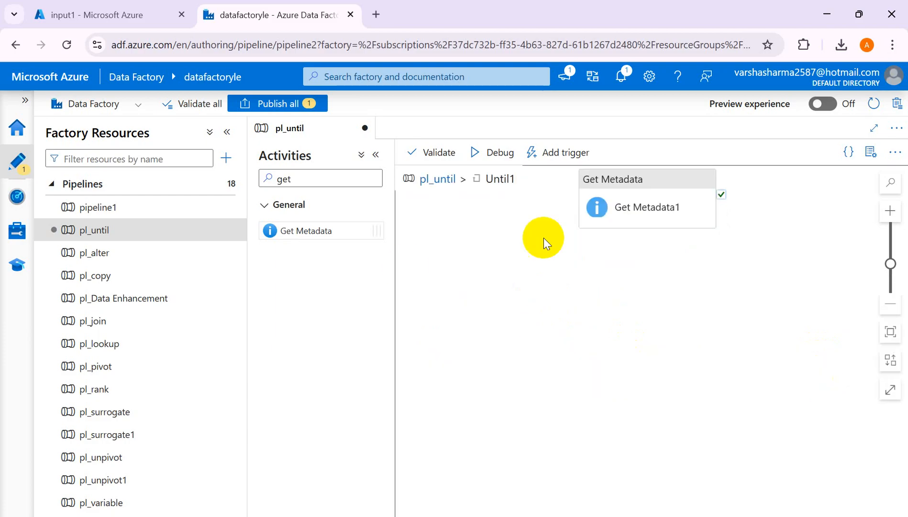
{"action": "left_click_drag", "start_coordinate": [614, 189], "coordinate": [610, 185]}
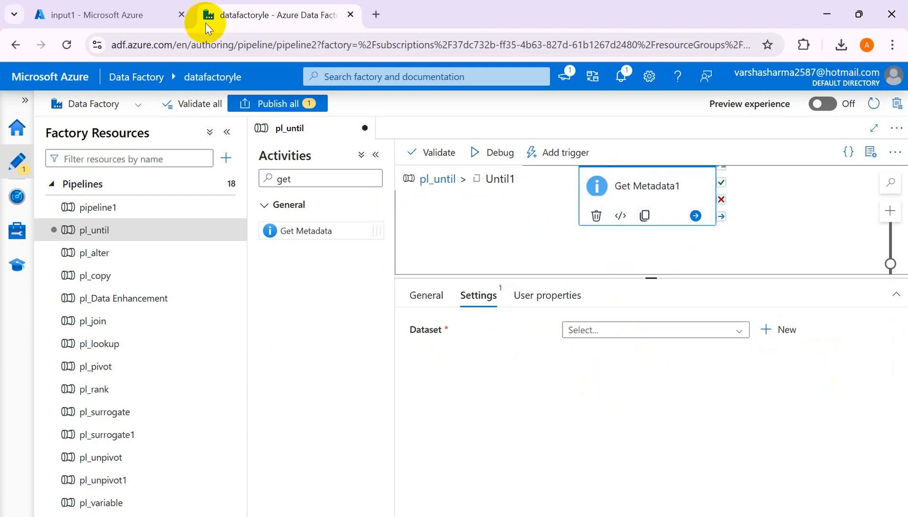
- Start a new dataset for Get Metadata using Azure Data Lake Storage Gen2 and the DelimitedText format, checking the file type in container input1
{"action": "left_click", "coordinate": [124, 15]}
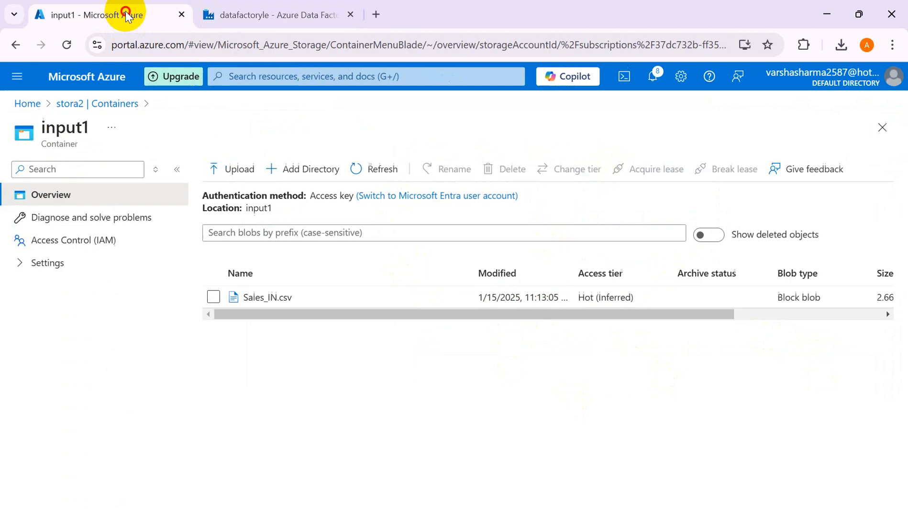
{"action": "left_click", "coordinate": [289, 16]}
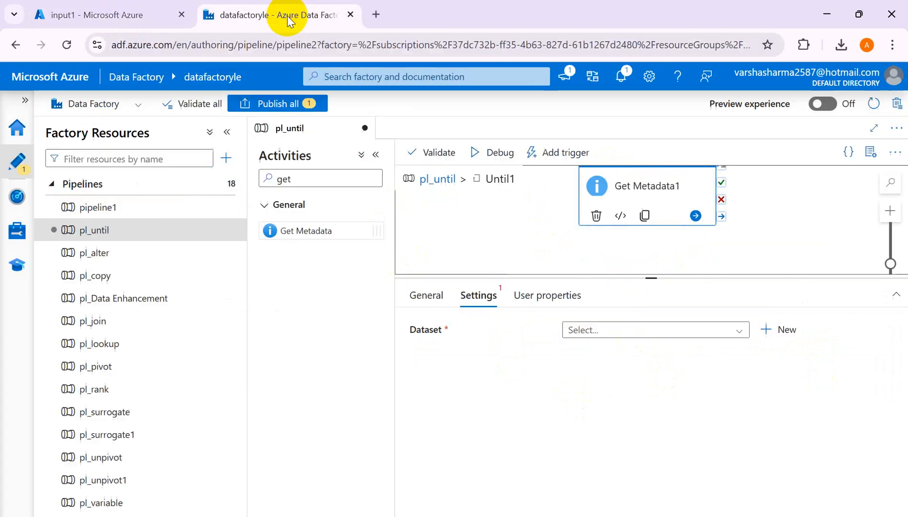
{"action": "left_click", "coordinate": [787, 332]}
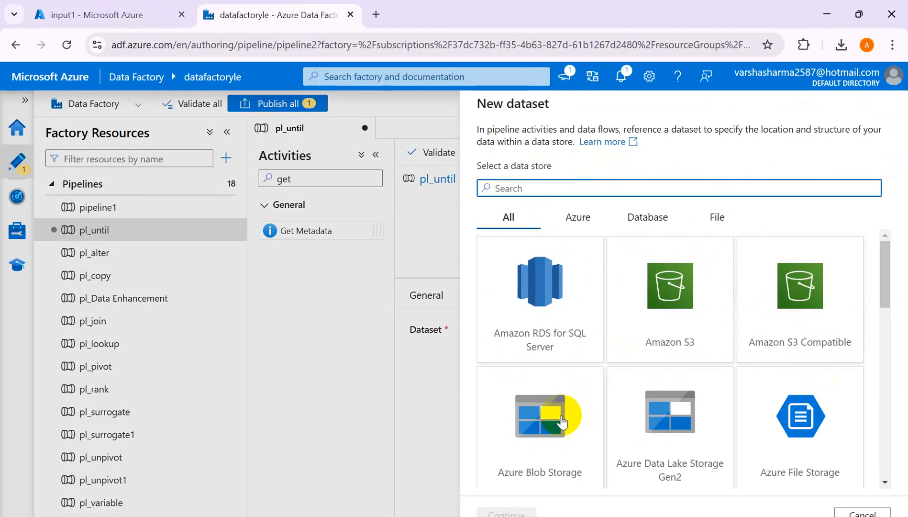
{"action": "left_click", "coordinate": [684, 435]}
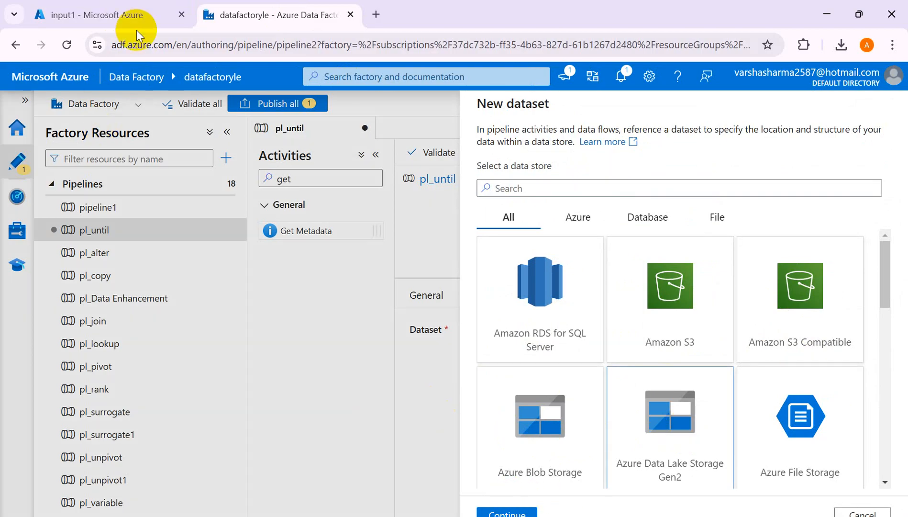
{"action": "left_click", "coordinate": [507, 512]}
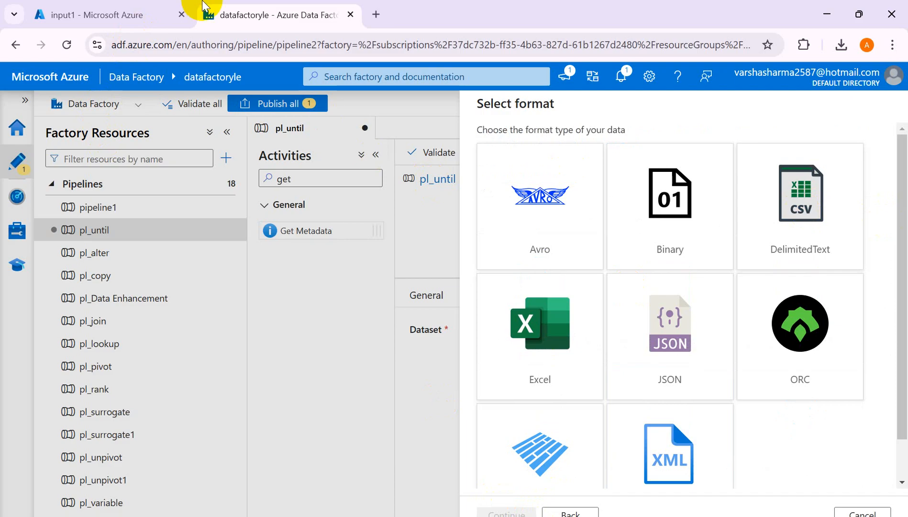
{"action": "left_click", "coordinate": [96, 20]}
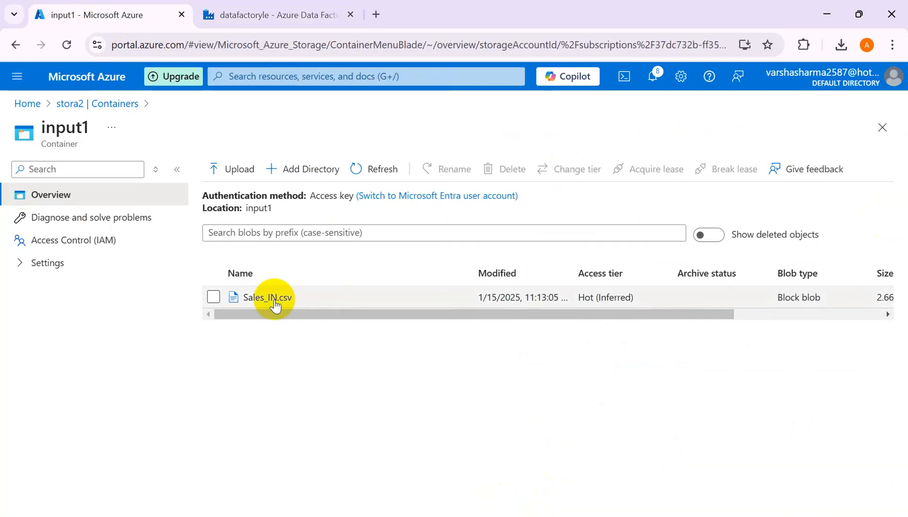
{"action": "left_click", "coordinate": [304, 24]}
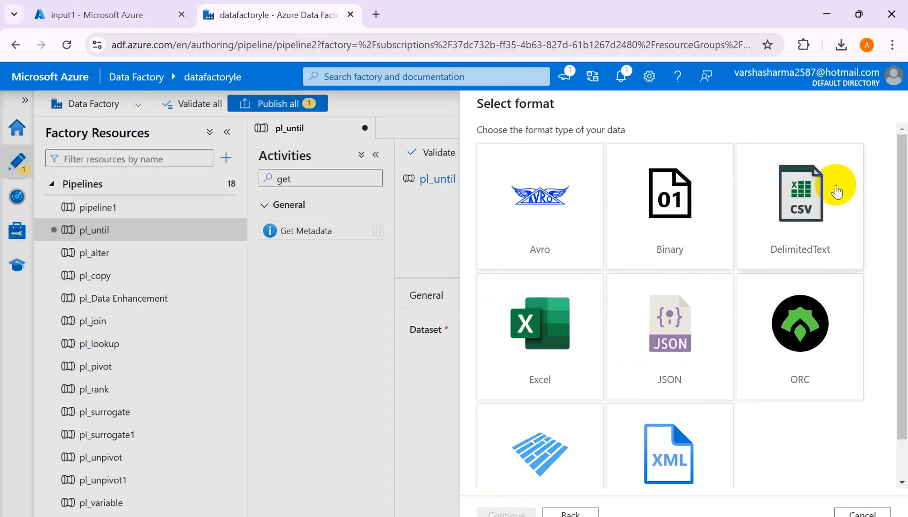
{"action": "left_click", "coordinate": [808, 189]}
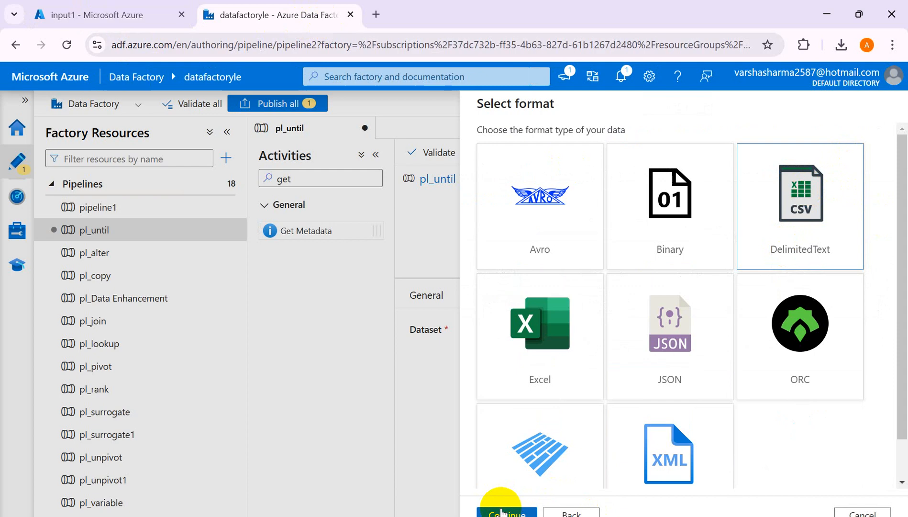
{"action": "left_click", "coordinate": [502, 512]}
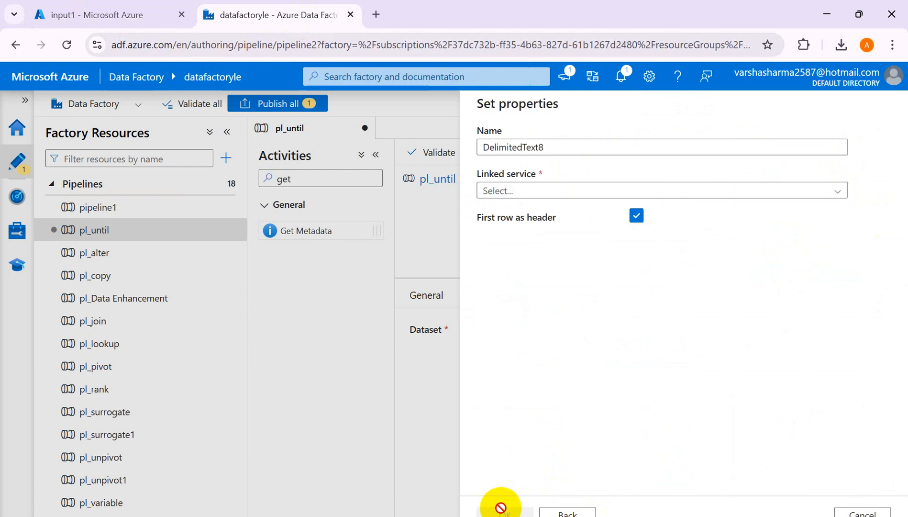
- Set the dataset's linked service to ls_adlsgen2 and its file path to the input1 folder, and create the dataset
{"action": "left_click", "coordinate": [804, 192]}
{"action": "left_click", "coordinate": [503, 258]}
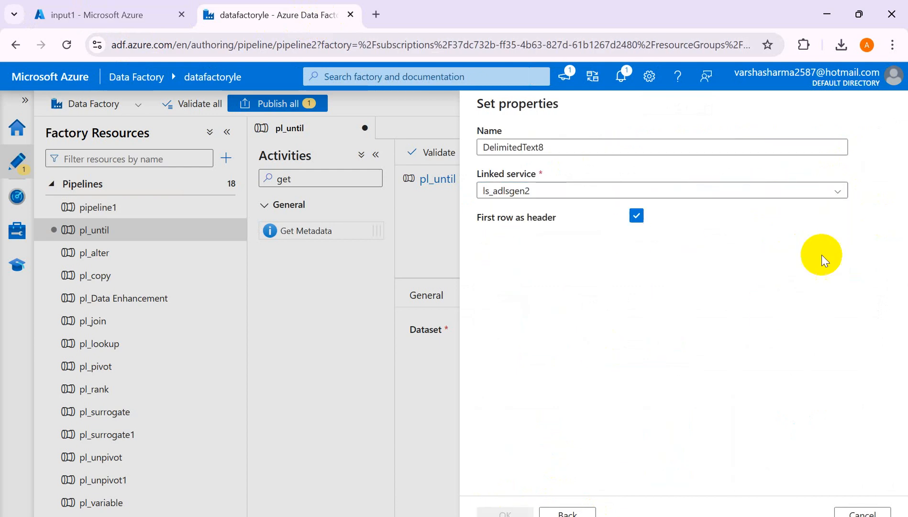
{"action": "left_click", "coordinate": [861, 239]}
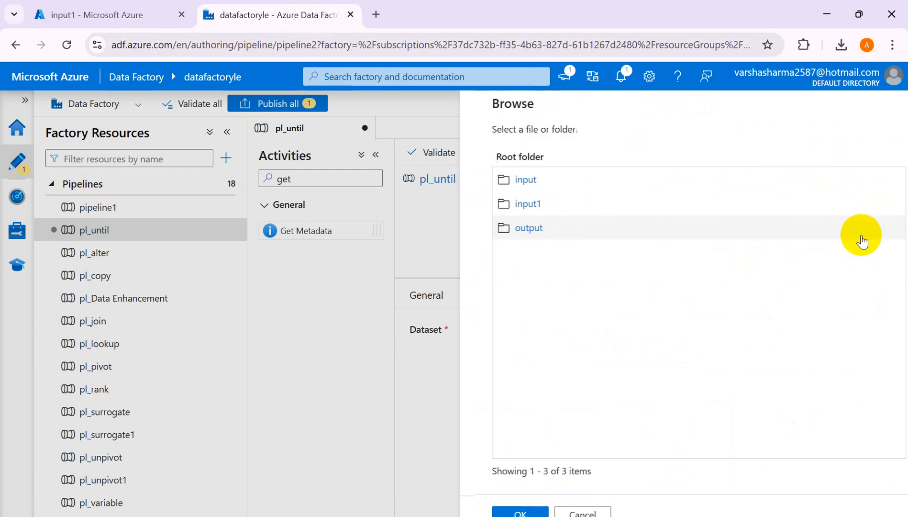
{"action": "left_click", "coordinate": [514, 204]}
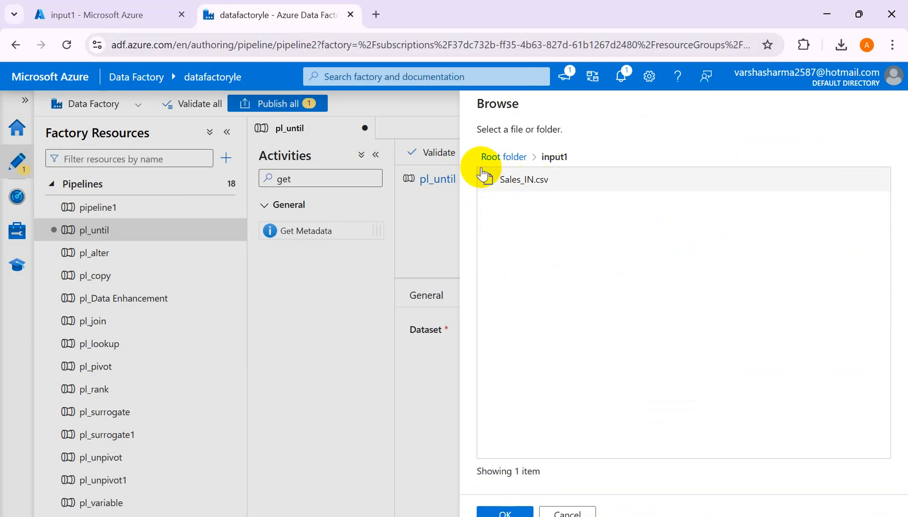
{"action": "left_click", "coordinate": [505, 512]}
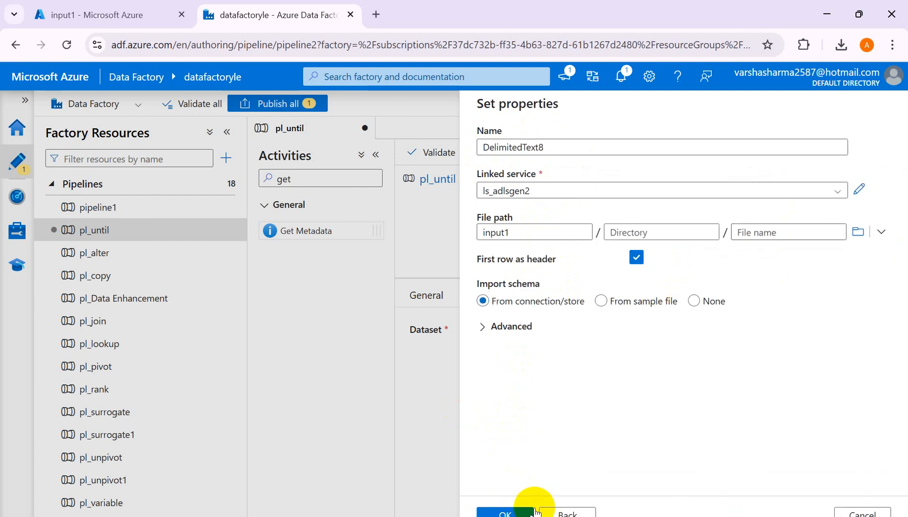
{"action": "left_click", "coordinate": [504, 511]}
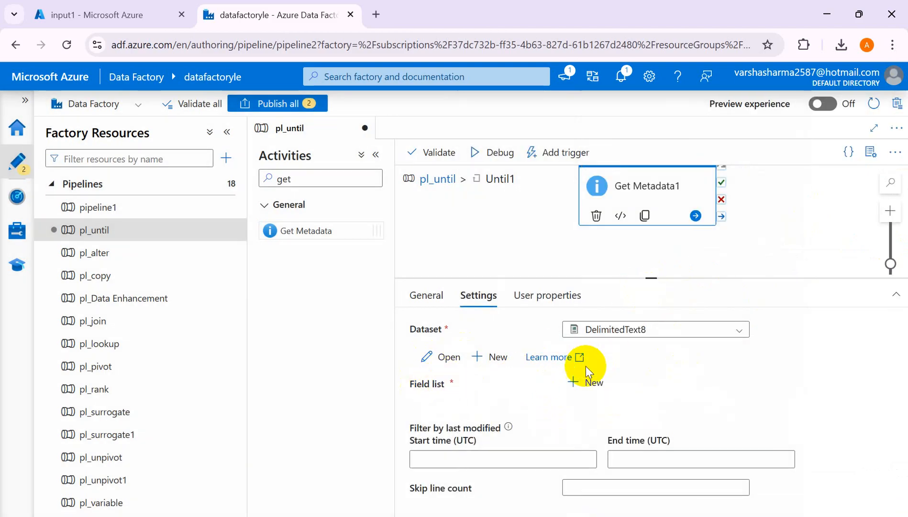
- Add an entry to the Get Metadata field list with the argument Exists
{"action": "left_click", "coordinate": [572, 385]}
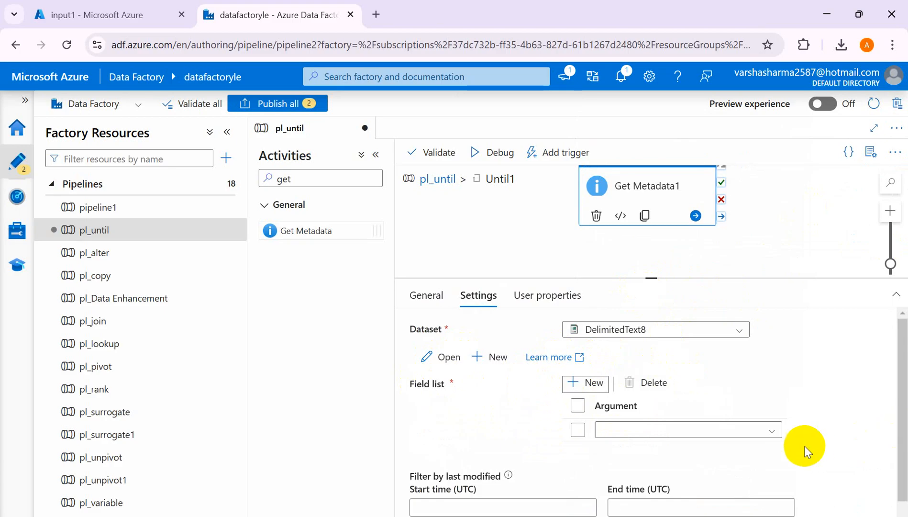
{"action": "left_click", "coordinate": [775, 433]}
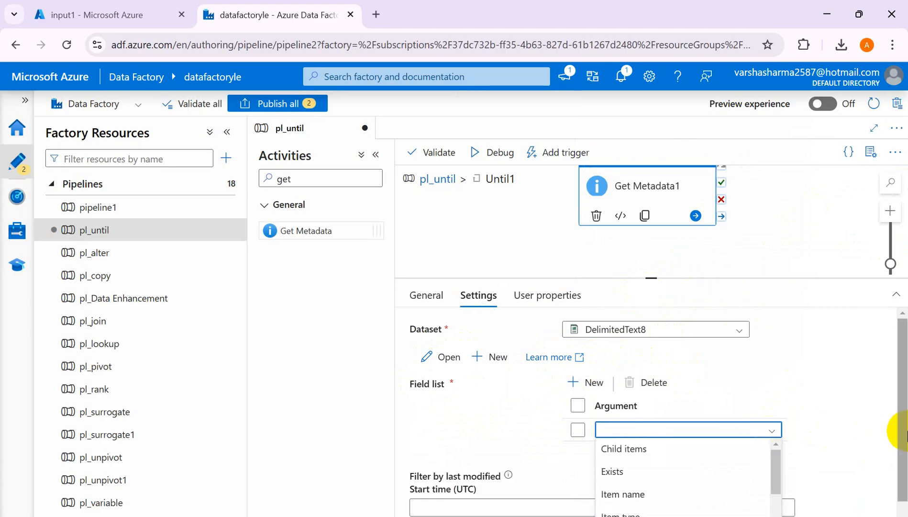
{"action": "scroll", "coordinate": [903, 442], "scroll_direction": "down", "scroll_amount": 1}
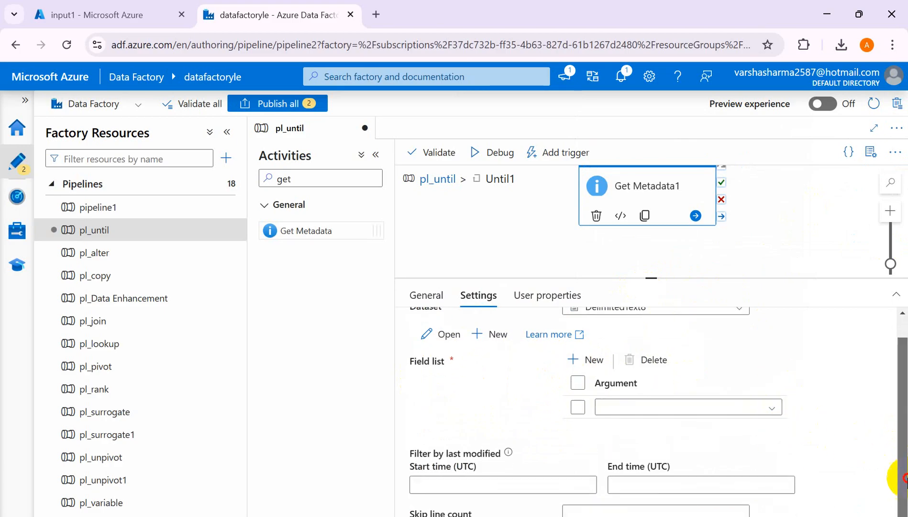
{"action": "left_click", "coordinate": [771, 406]}
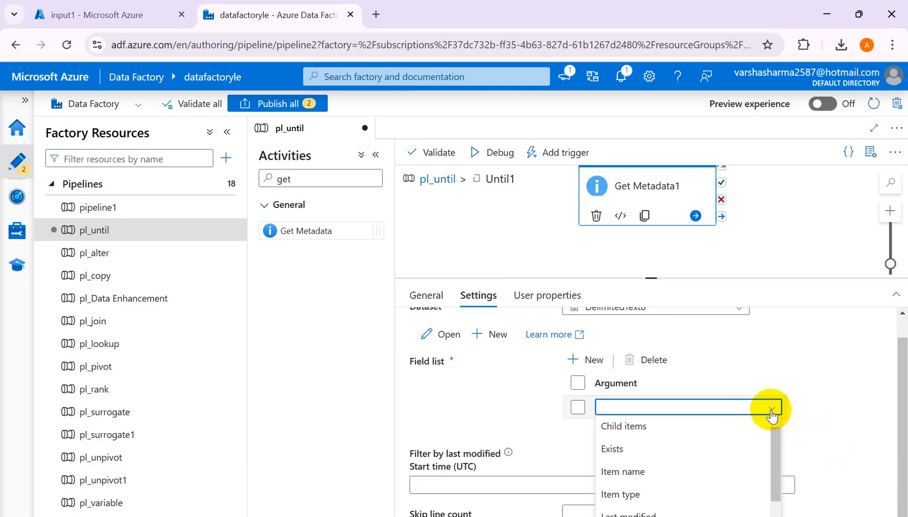
{"action": "left_click", "coordinate": [611, 448]}
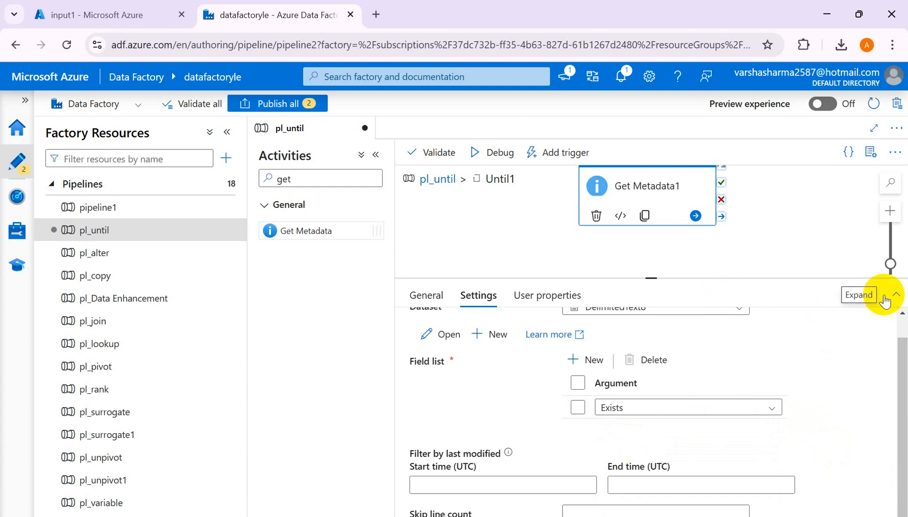
- Return to the pl_until pipeline level, start a debug run and refresh its activity run status
{"action": "left_click_drag", "start_coordinate": [653, 280], "coordinate": [658, 330]}
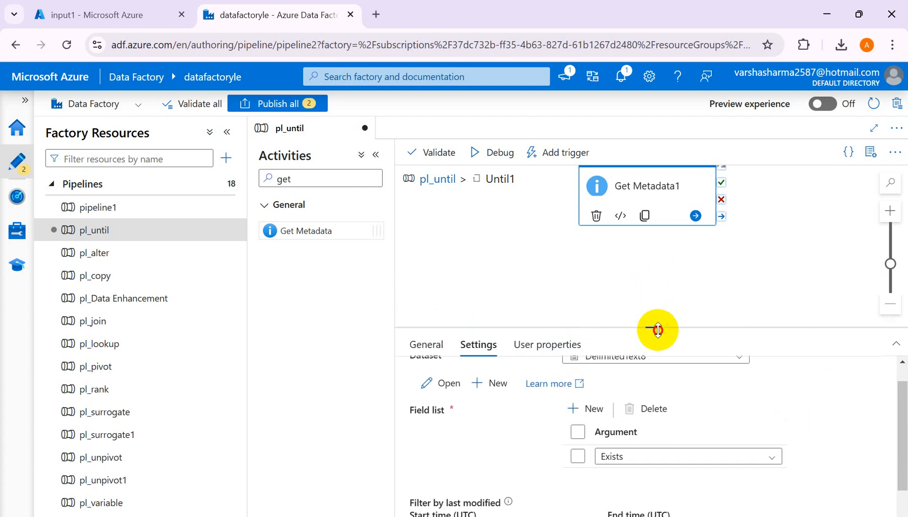
{"action": "left_click", "coordinate": [432, 179]}
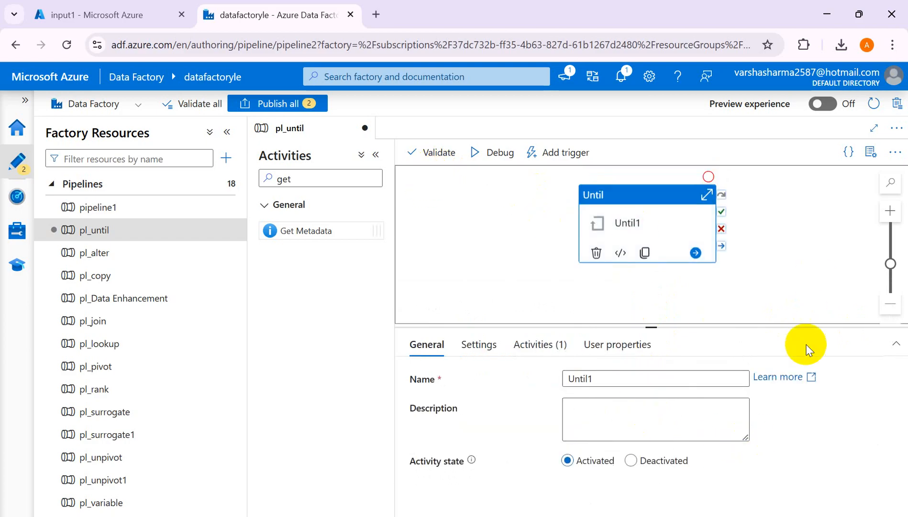
{"action": "left_click", "coordinate": [483, 156]}
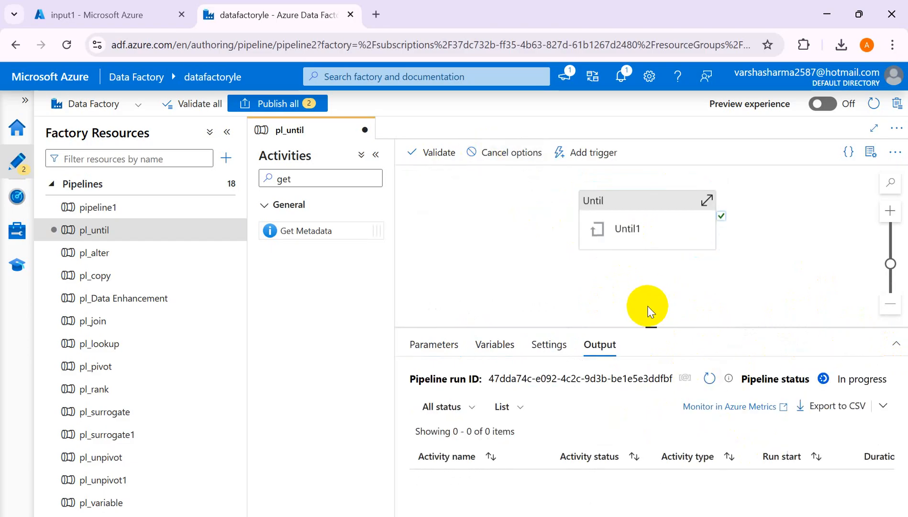
{"action": "left_click_drag", "start_coordinate": [655, 327], "coordinate": [673, 256]}
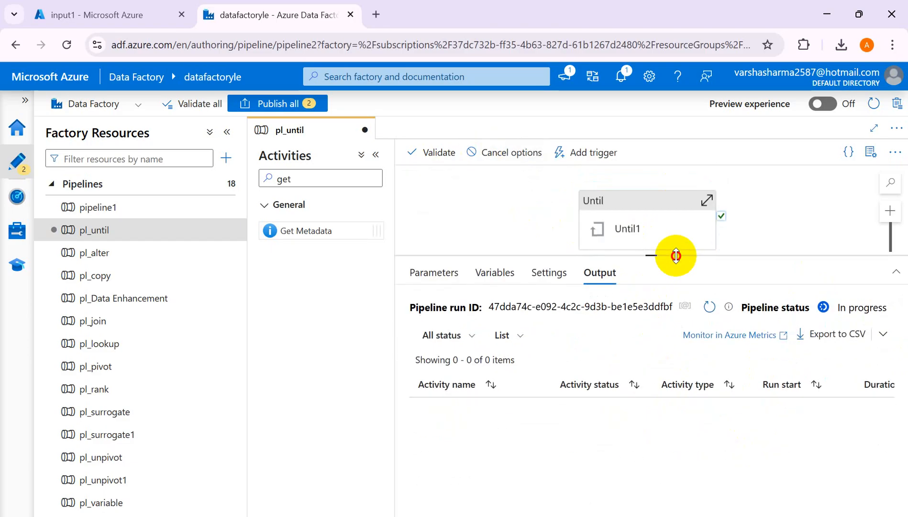
{"action": "left_click", "coordinate": [709, 307]}
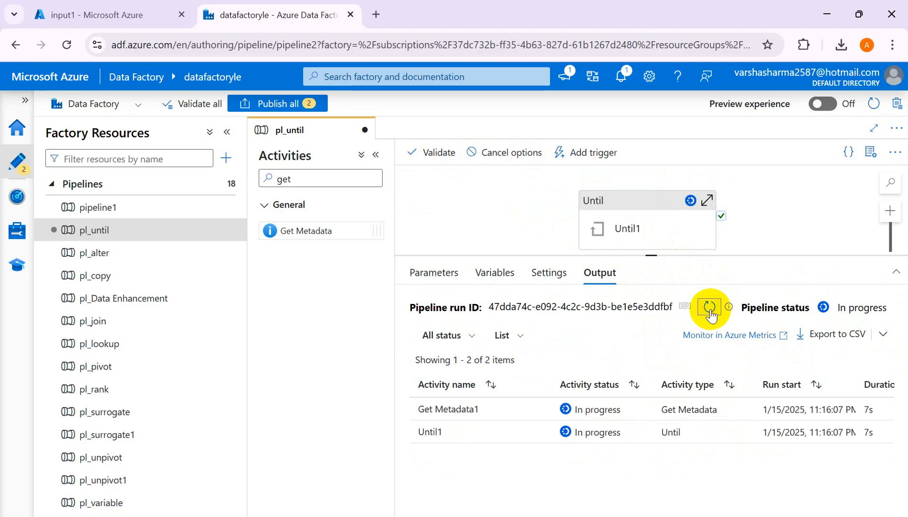
{"action": "left_click", "coordinate": [709, 308]}
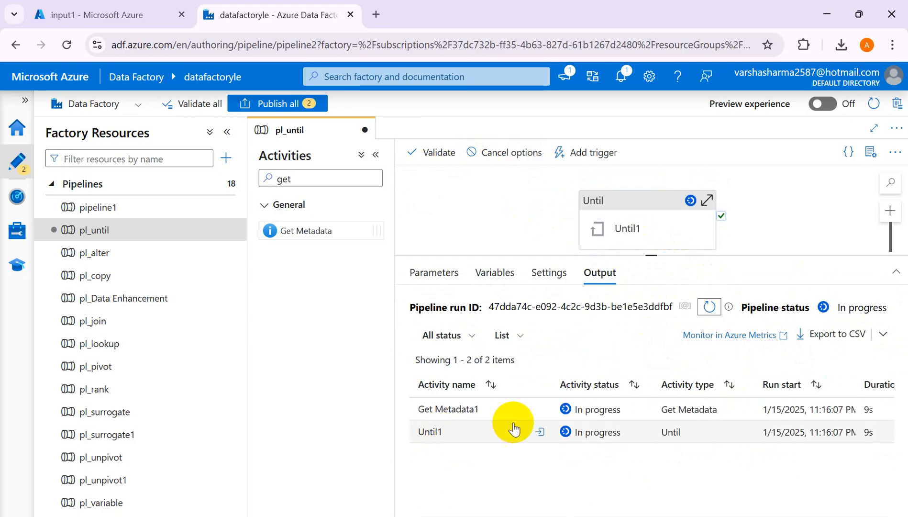
- Inspect the Until1 run's input, refresh the run status and open the output of the completed Get Metadata1 run
{"action": "left_click", "coordinate": [537, 432]}
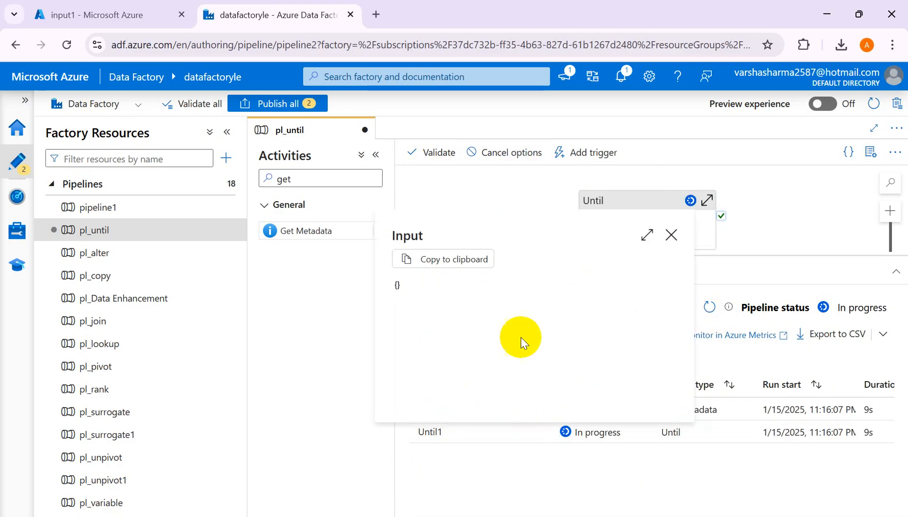
{"action": "left_click", "coordinate": [668, 233]}
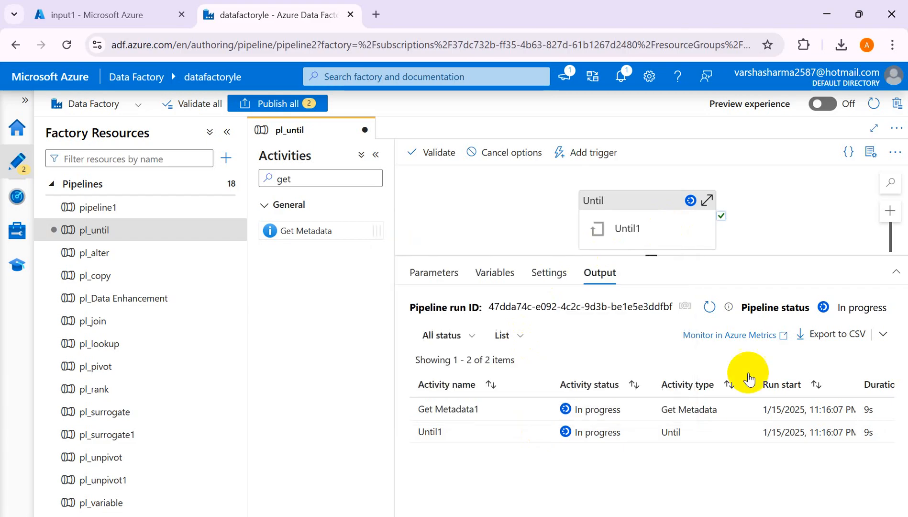
{"action": "left_click", "coordinate": [710, 307]}
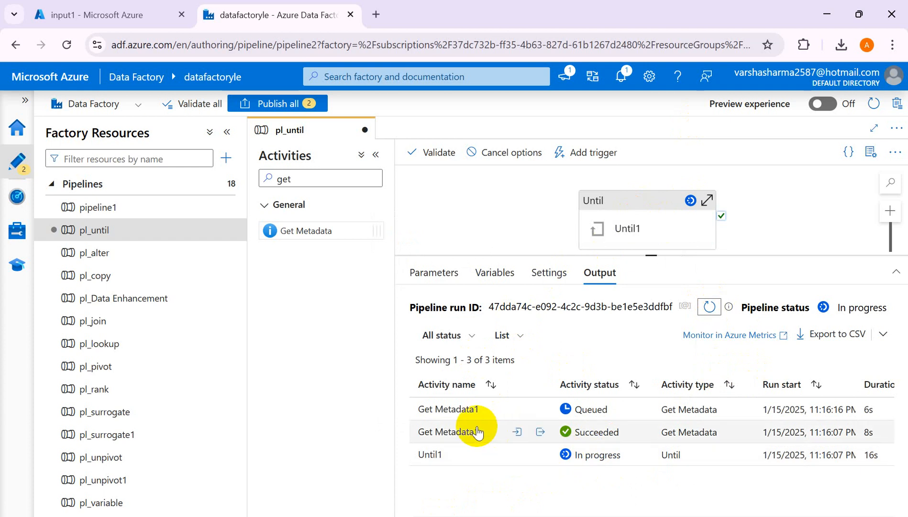
{"action": "left_click", "coordinate": [540, 434]}
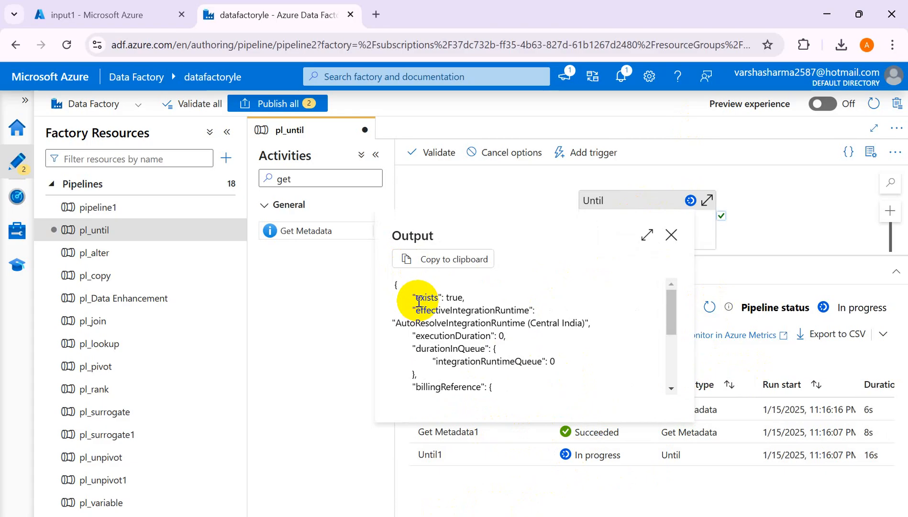
- Close the Get Metadata1 output and refresh the activity run list of the current debug run
{"action": "right_click", "coordinate": [462, 300]}
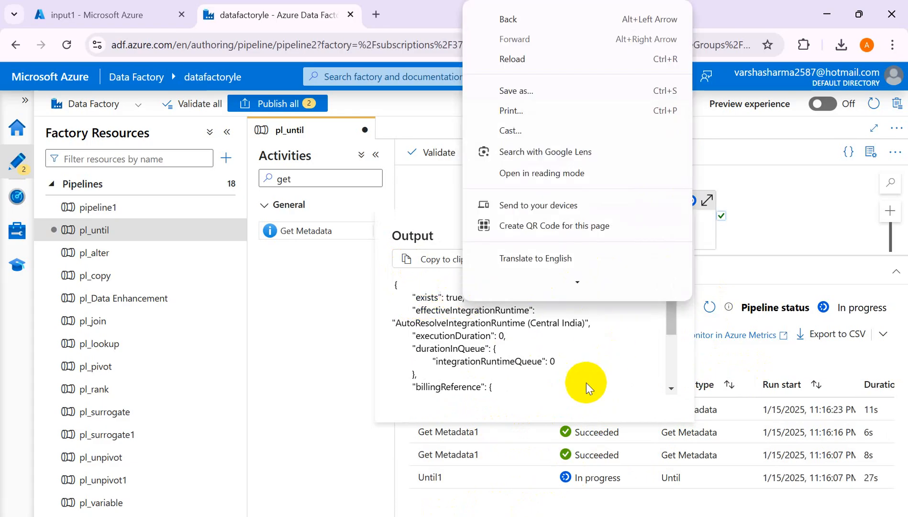
{"action": "left_click", "coordinate": [795, 206]}
{"action": "left_click", "coordinate": [796, 207]}
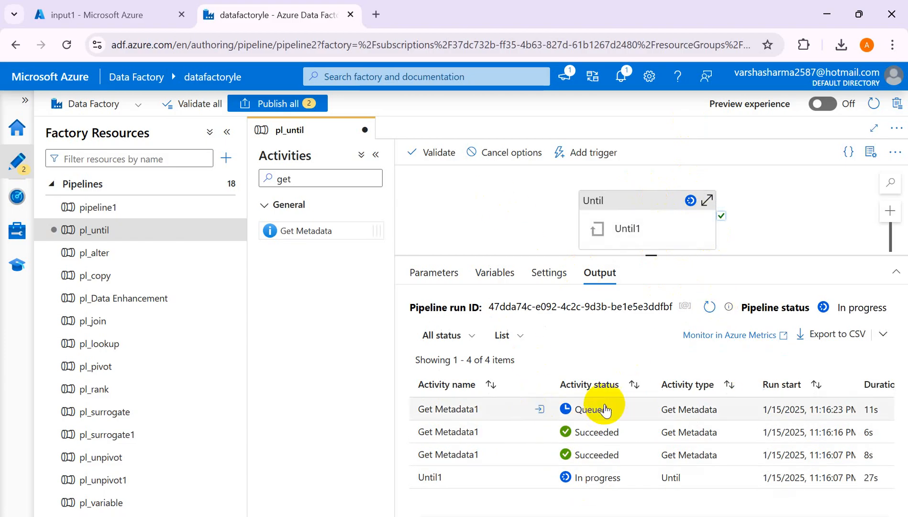
{"action": "left_click", "coordinate": [708, 306]}
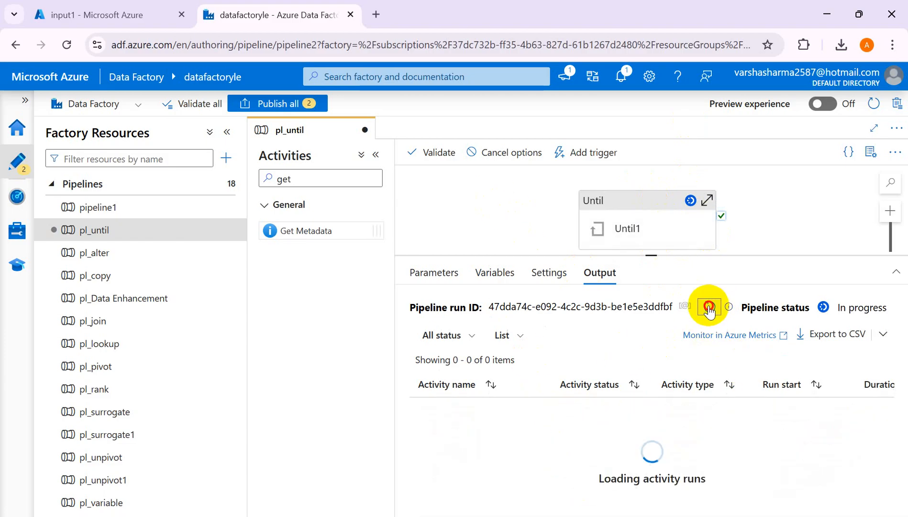
{"action": "left_click", "coordinate": [708, 306]}
{"action": "left_click", "coordinate": [708, 307]}
- Cancel the debug run of pl_until that is in progress, without the recursive option
{"action": "left_click", "coordinate": [511, 153]}
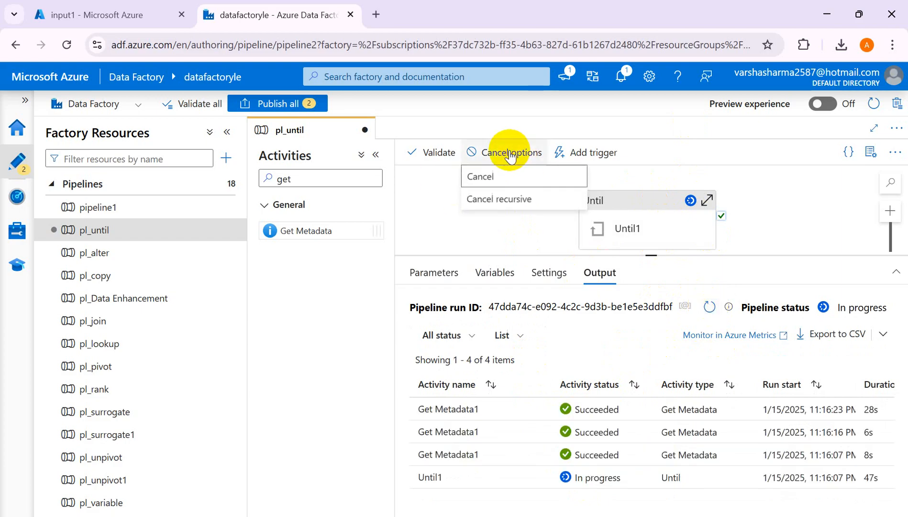
{"action": "left_click", "coordinate": [477, 178]}
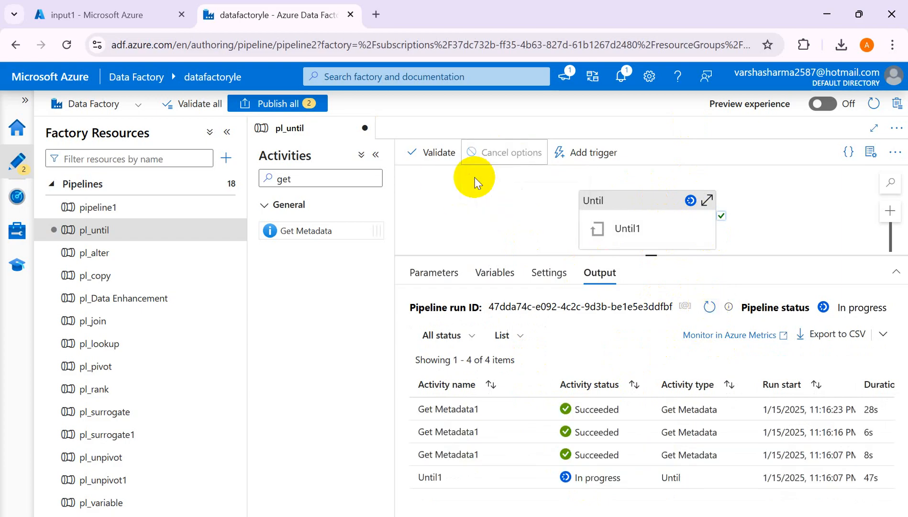
{"action": "left_click", "coordinate": [633, 209]}
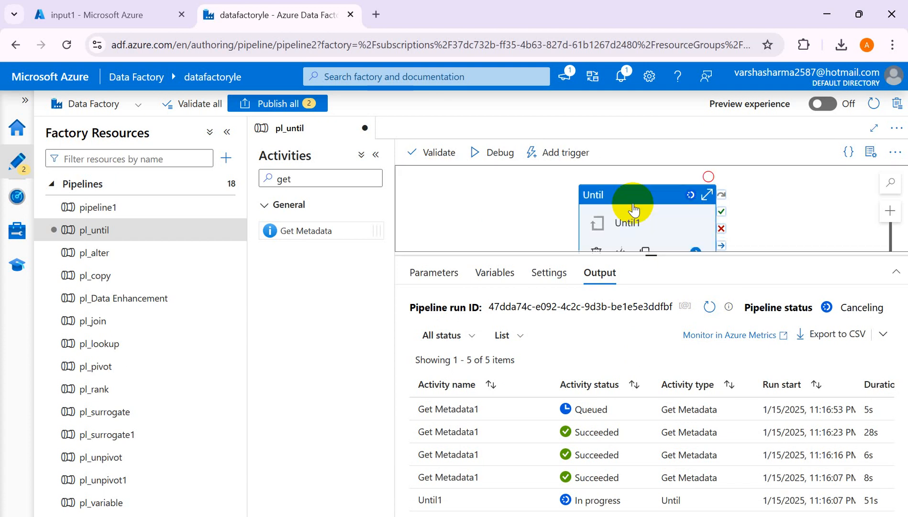
- Set the default value of the pipeline variable FileAvailable to true
{"action": "left_click", "coordinate": [797, 230]}
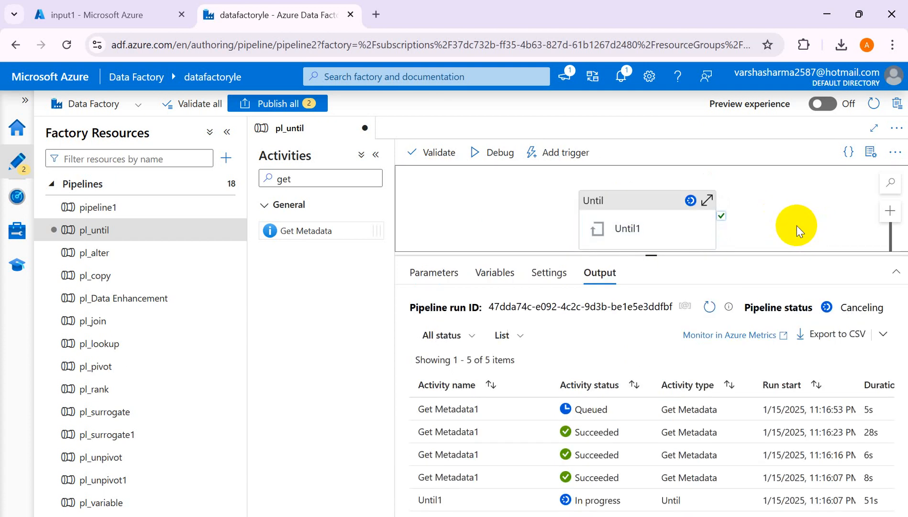
{"action": "left_click", "coordinate": [495, 272]}
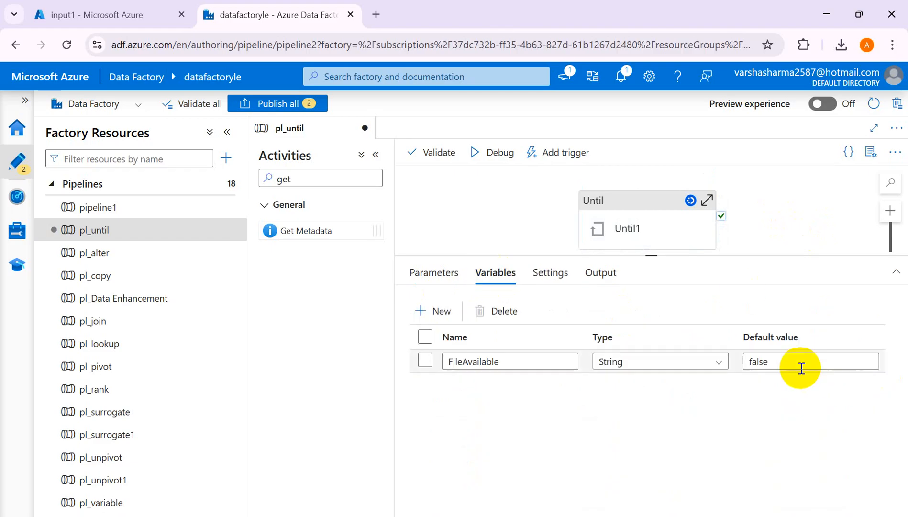
{"action": "left_click", "coordinate": [798, 367]}
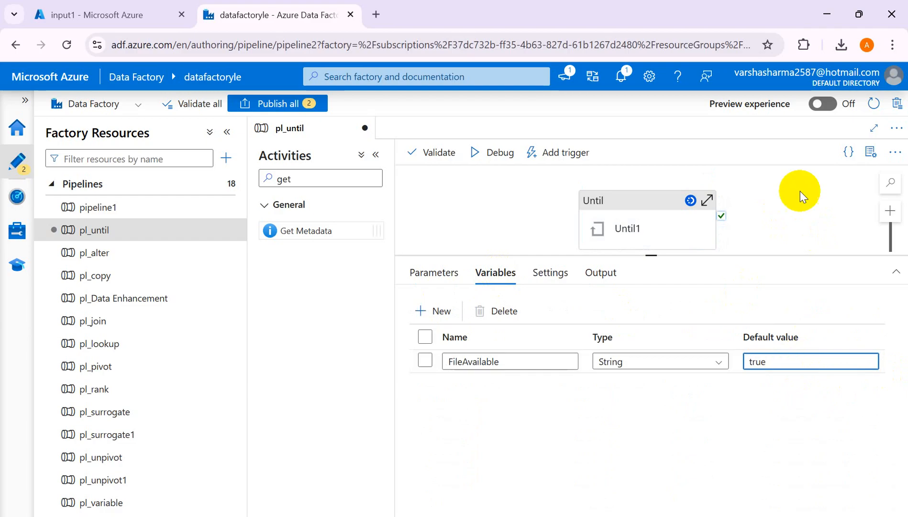
{"action": "left_click", "coordinate": [762, 207]}
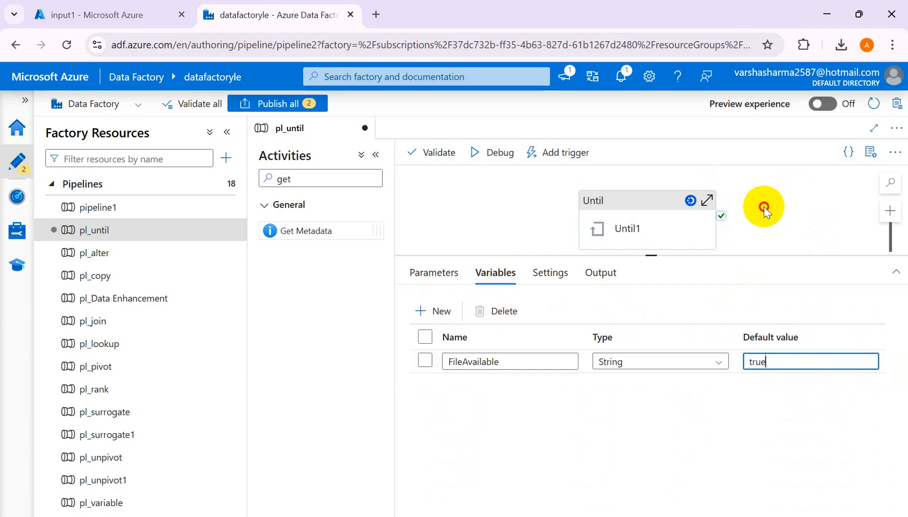
- Start a new debug run of pl_until, enlarge the canvas area slightly and refresh the run's activity status
{"action": "left_click", "coordinate": [478, 156]}
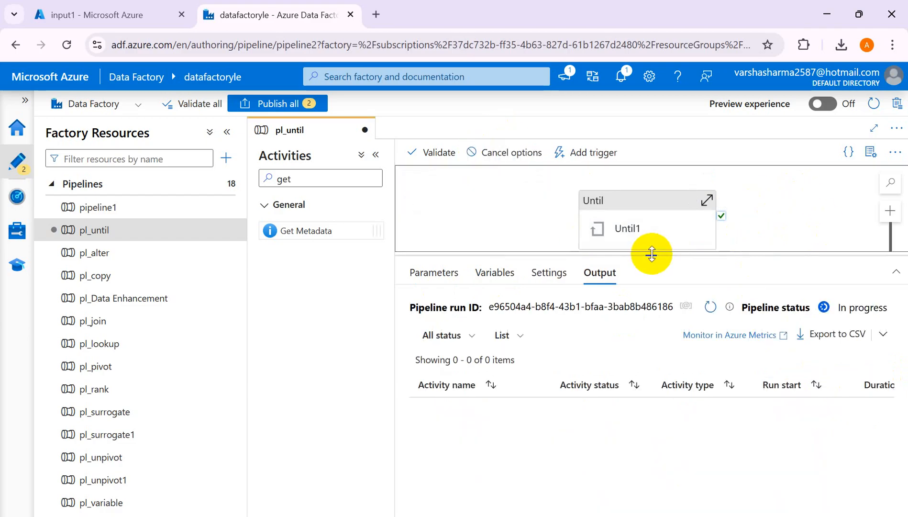
{"action": "left_click_drag", "start_coordinate": [652, 253], "coordinate": [648, 280]}
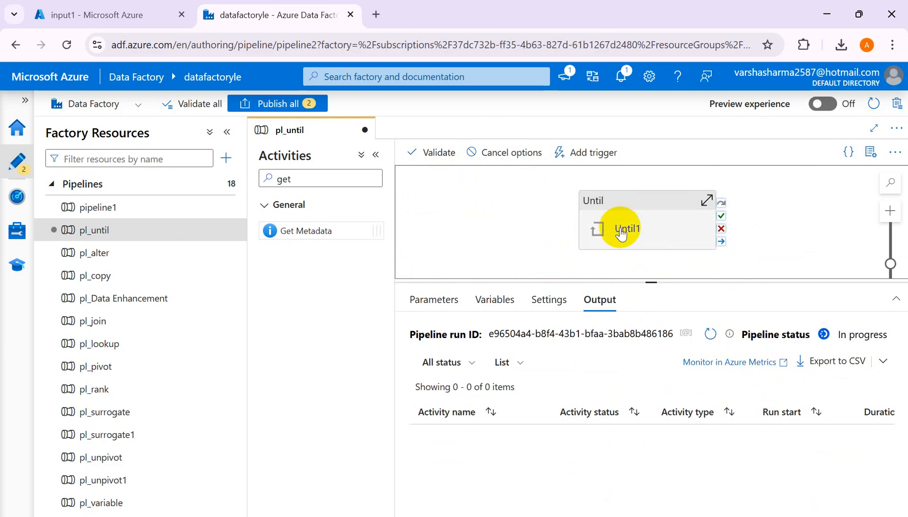
{"action": "left_click", "coordinate": [710, 333]}
{"action": "left_click", "coordinate": [711, 334]}
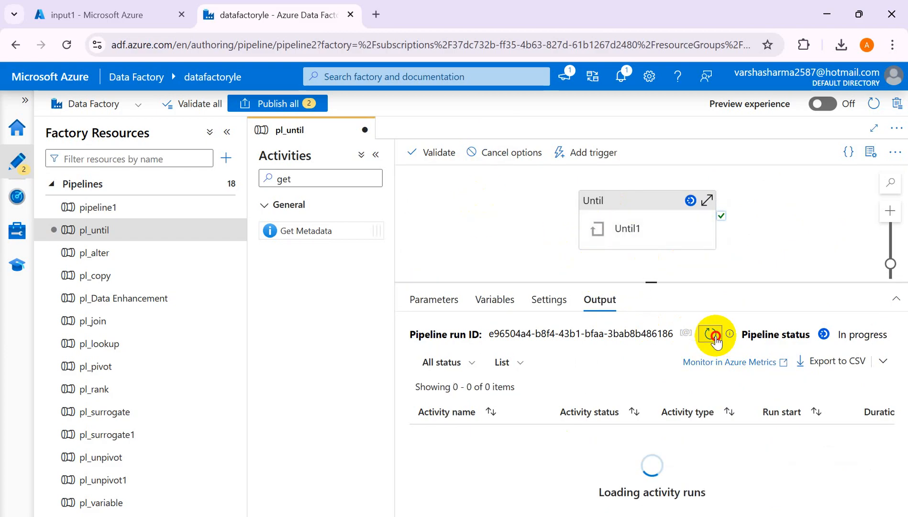
{"action": "left_click", "coordinate": [711, 334]}
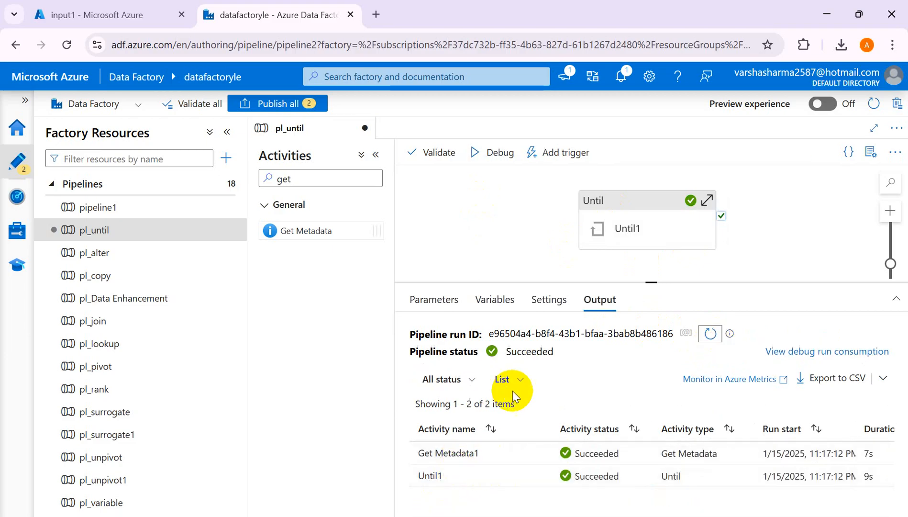
- Inspect the output of the Get Metadata1 run in the new debug run and close it
{"action": "mouse_move", "coordinate": [496, 478]}
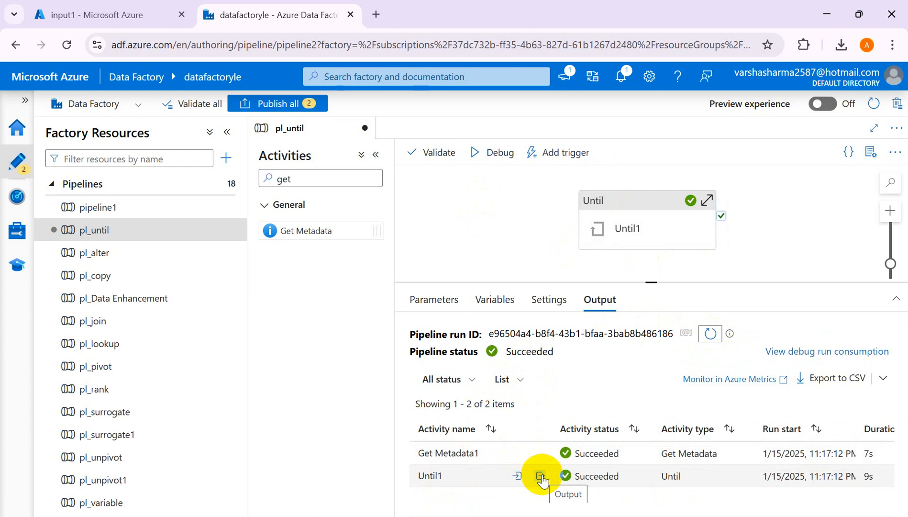
{"action": "mouse_move", "coordinate": [562, 457]}
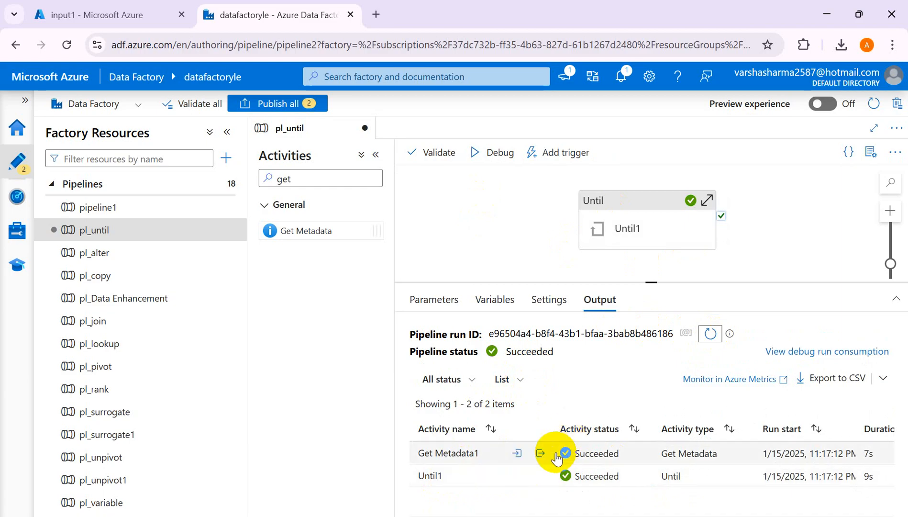
{"action": "mouse_move", "coordinate": [540, 482]}
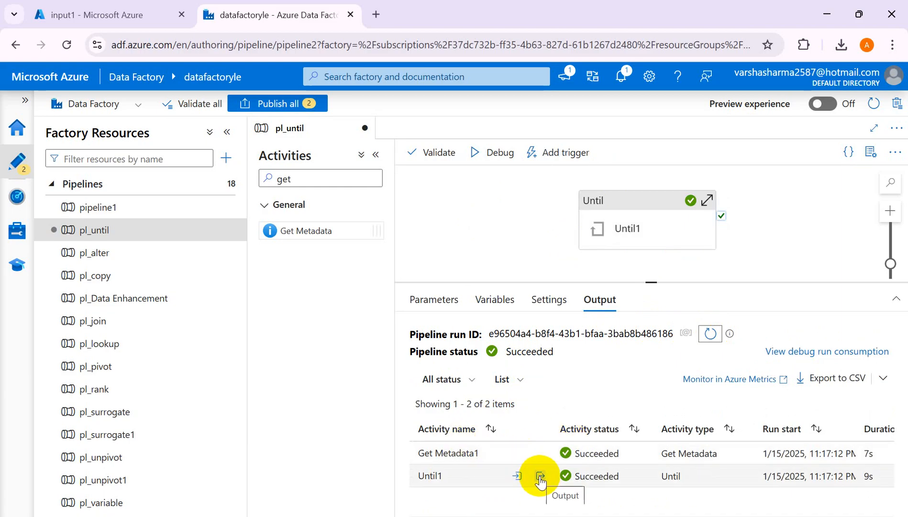
{"action": "left_click", "coordinate": [540, 452]}
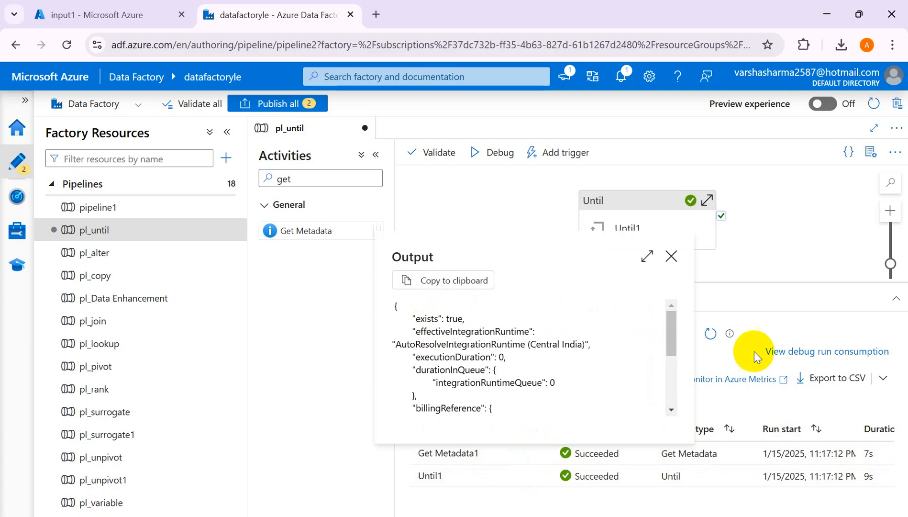
{"action": "mouse_move", "coordinate": [673, 343]}
{"action": "left_mouse_down"}
{"action": "mouse_move", "coordinate": [670, 405]}
{"action": "mouse_move", "coordinate": [671, 340]}
{"action": "left_mouse_up"}
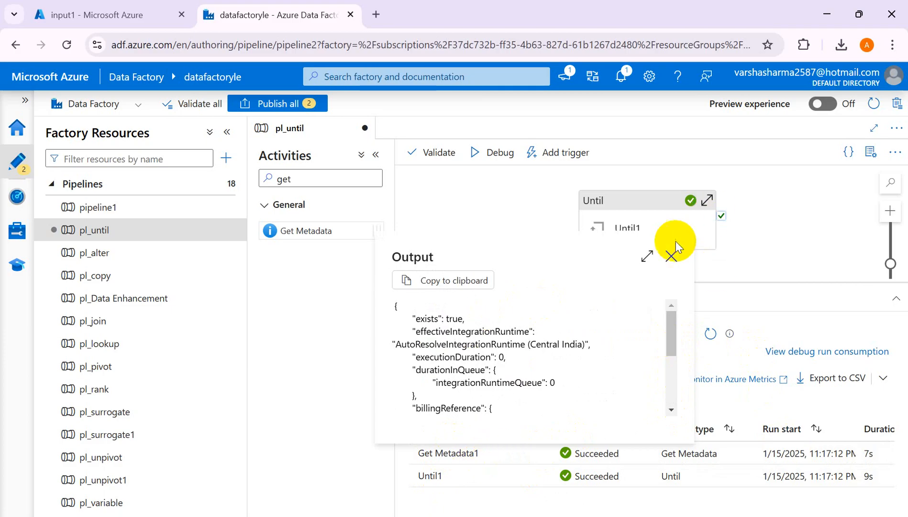
{"action": "left_click", "coordinate": [671, 256]}
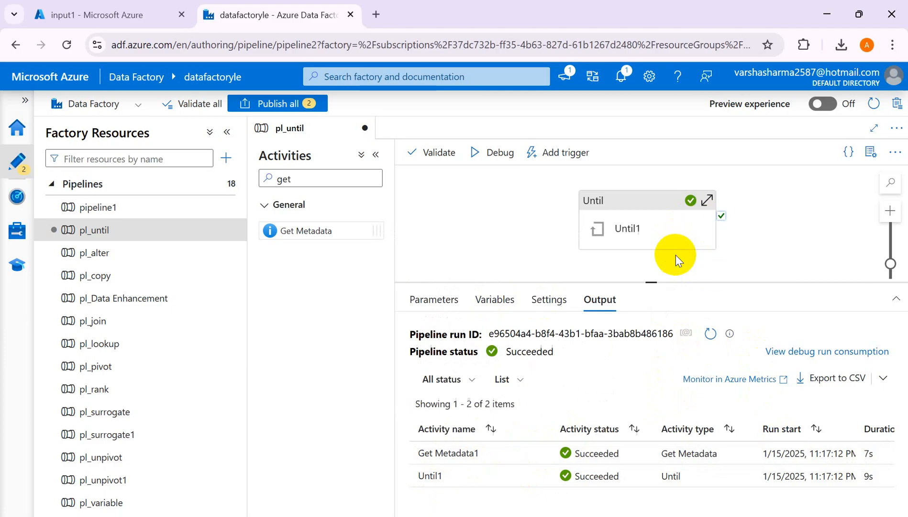
- Set the default value of the pipeline variable FileAvailable back to false
{"action": "left_click", "coordinate": [494, 298]}
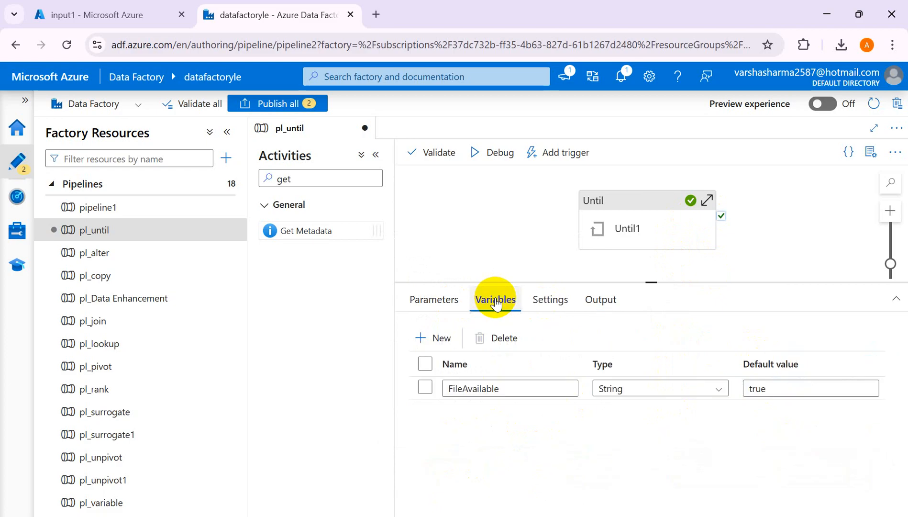
{"action": "left_click", "coordinate": [778, 388]}
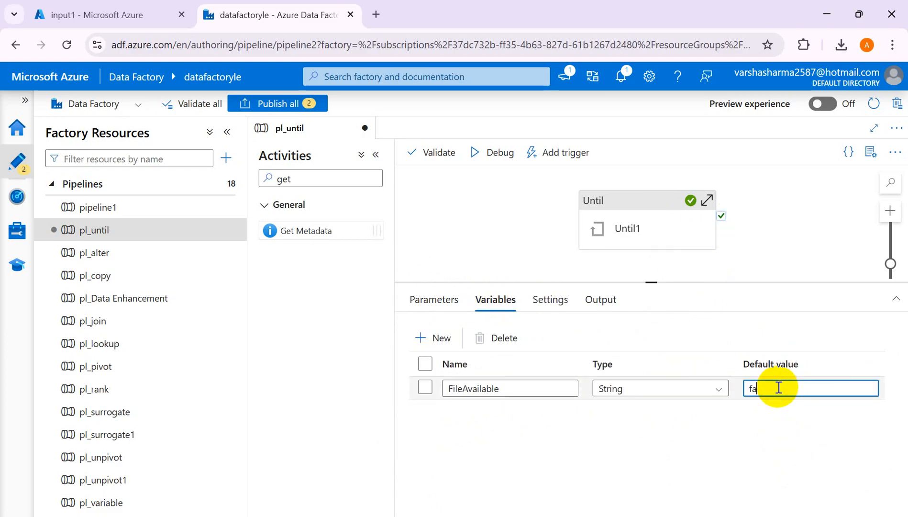
{"action": "type", "text": "false"}
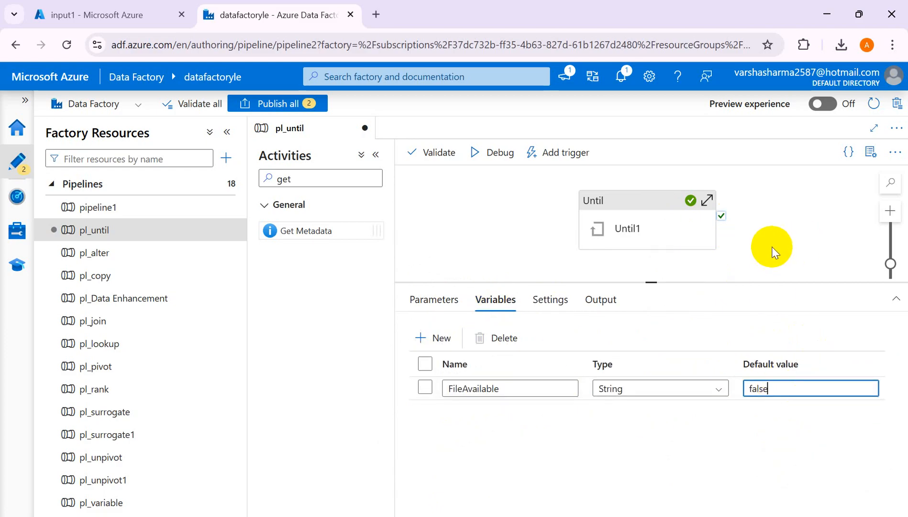
{"action": "left_click", "coordinate": [775, 252]}
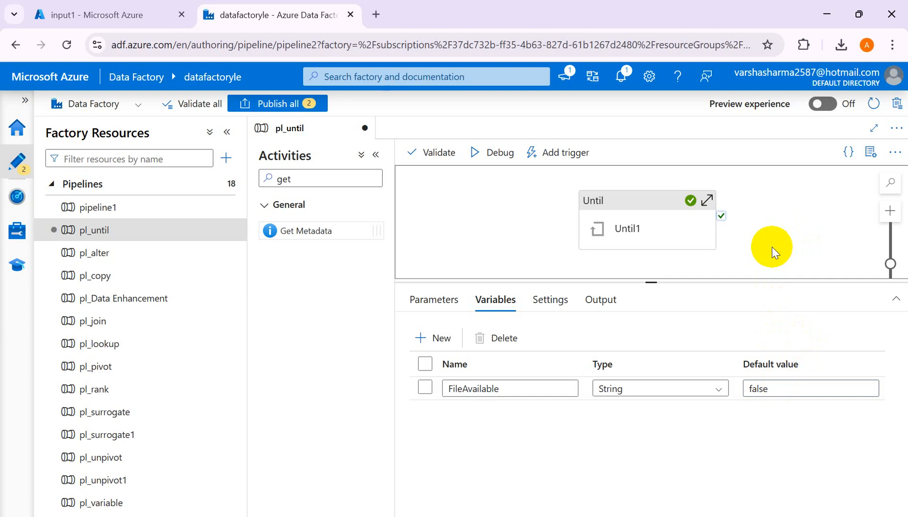
- Review the Until1 activity's expression setting and open its inner activities for editing
{"action": "left_click", "coordinate": [647, 229]}
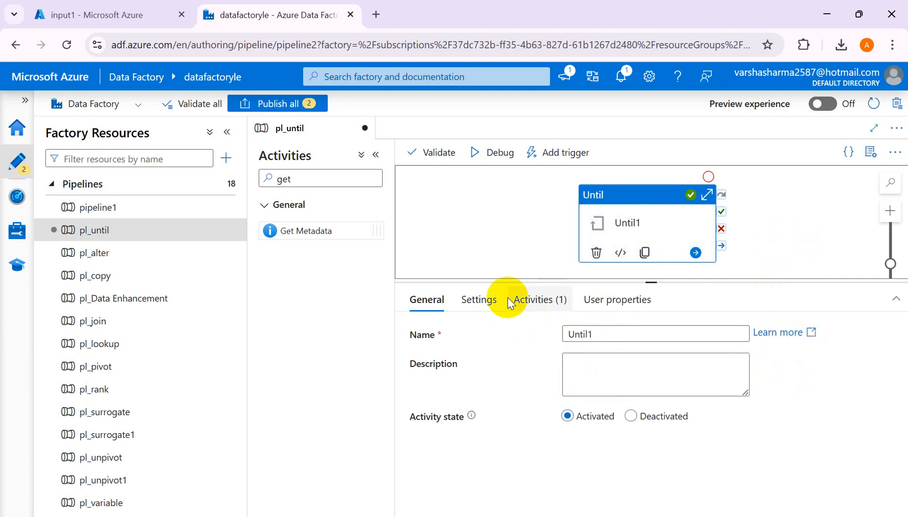
{"action": "left_click", "coordinate": [480, 299]}
{"action": "left_click", "coordinate": [594, 335]}
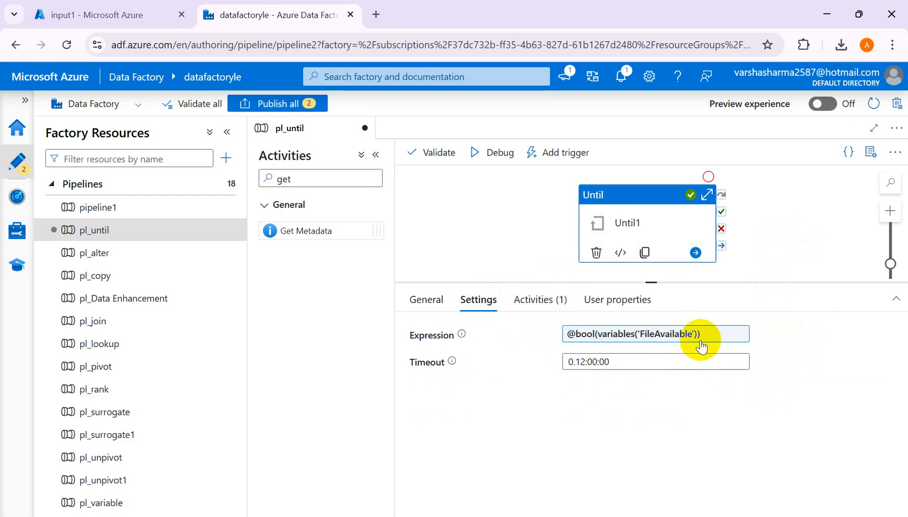
{"action": "left_click", "coordinate": [539, 307]}
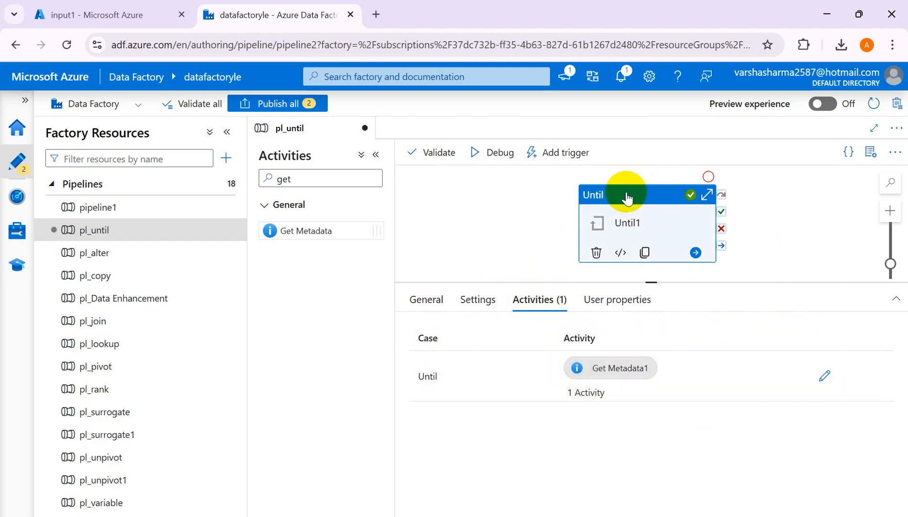
{"action": "left_click", "coordinate": [817, 376]}
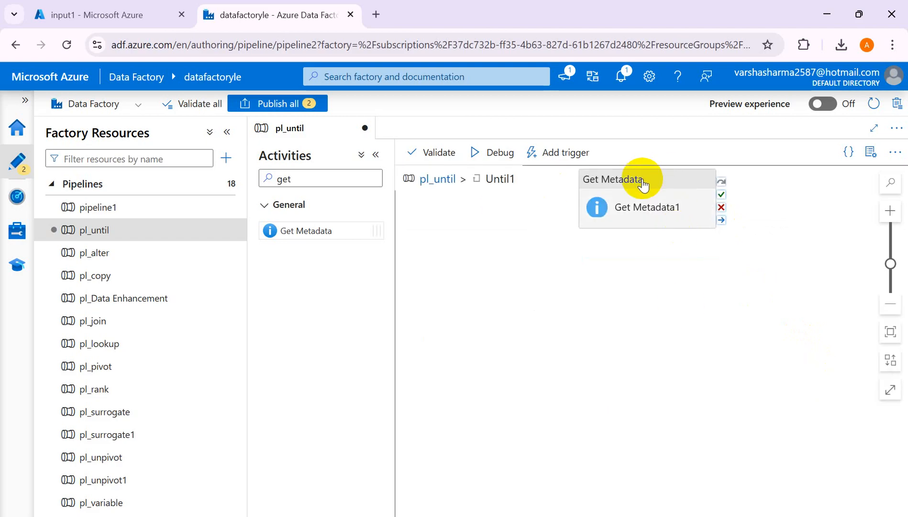
- Reposition Get Metadata1 lower and further left on the Until1 canvas, enlarge the canvas area and deselect the activity
{"action": "left_click", "coordinate": [622, 203]}
{"action": "left_click_drag", "start_coordinate": [622, 203], "coordinate": [532, 234]}
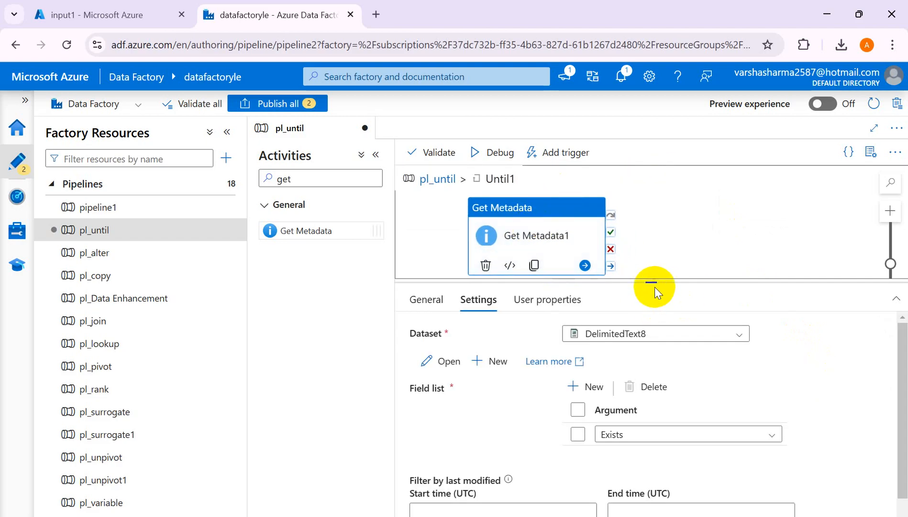
{"action": "left_click_drag", "start_coordinate": [648, 279], "coordinate": [644, 353]}
{"action": "right_click", "coordinate": [644, 354]}
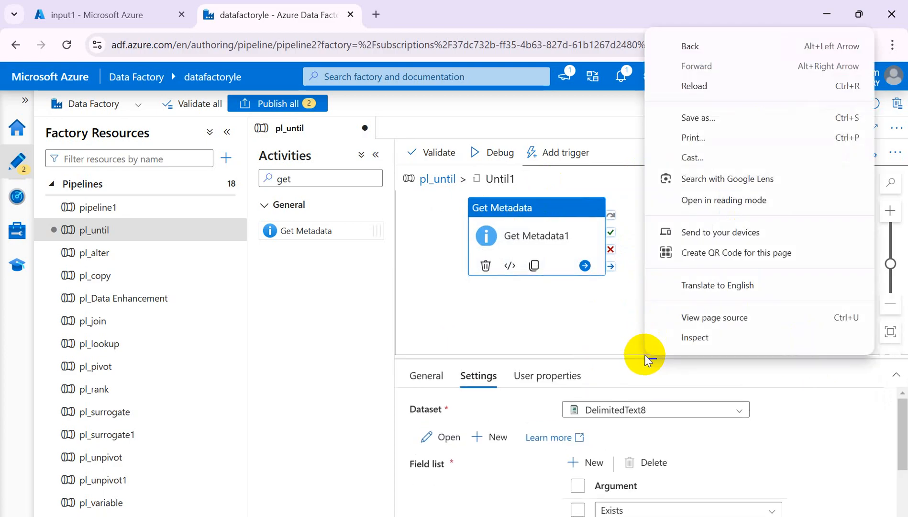
{"action": "left_click", "coordinate": [455, 304]}
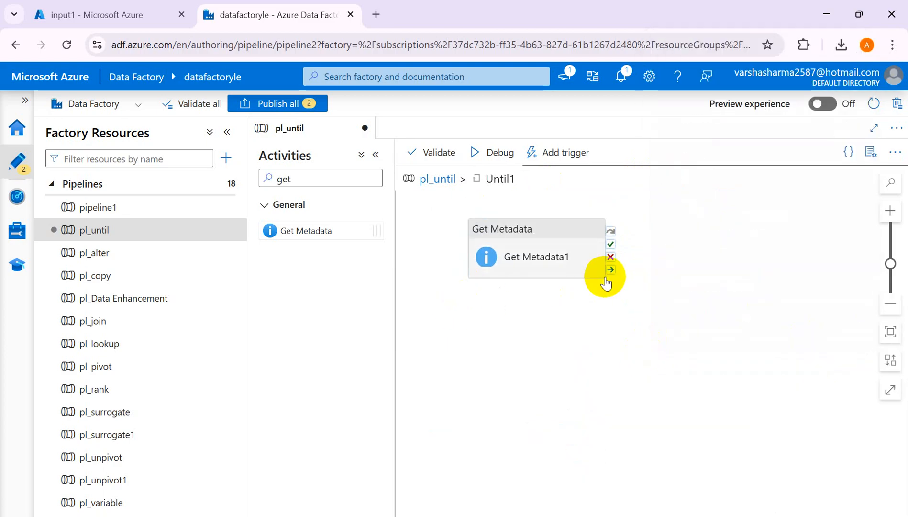
- Switch to the Book1 workbook in Excel and enter True in J19 and False in J21 under getmetadata
{"action": "left_click", "coordinate": [304, 179]}
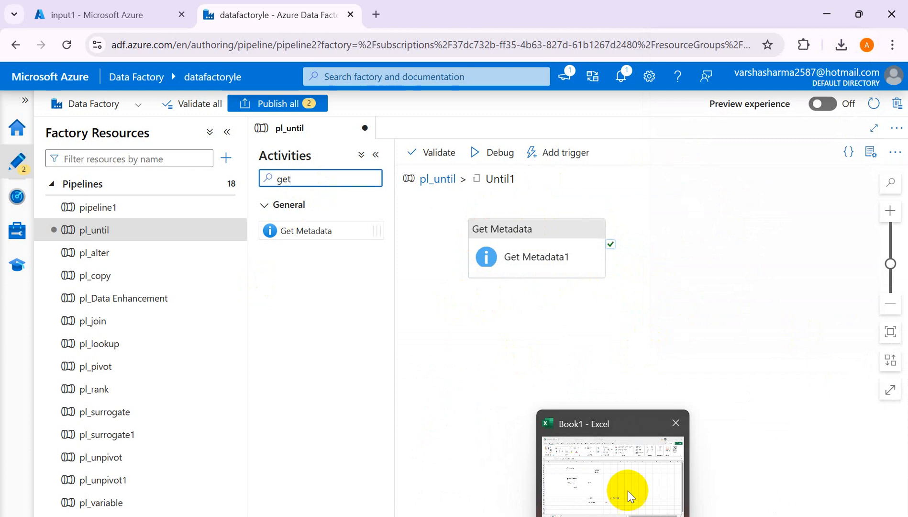
{"action": "left_click", "coordinate": [628, 492]}
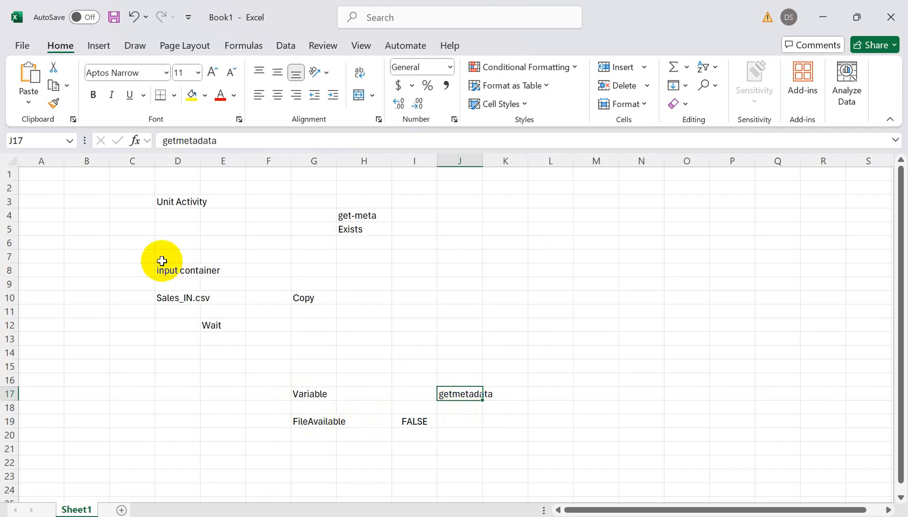
{"action": "left_click", "coordinate": [177, 298]}
{"action": "left_click", "coordinate": [468, 422]}
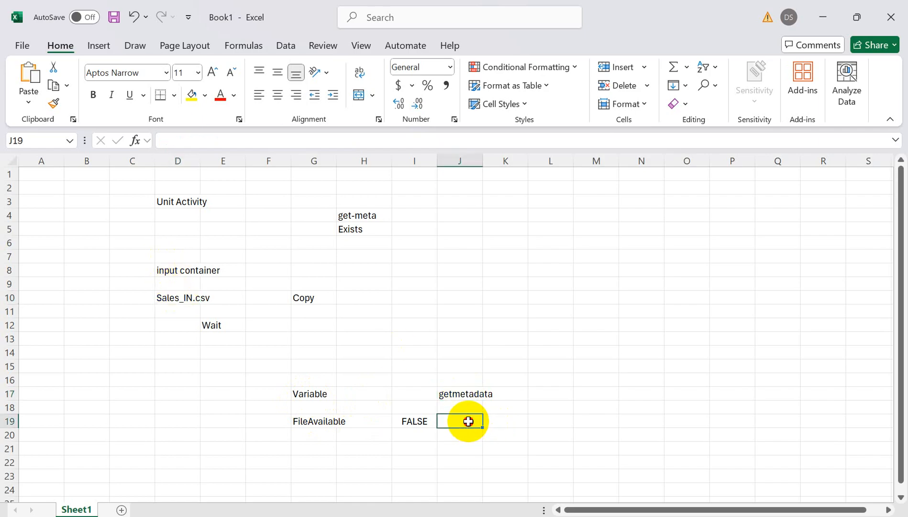
{"action": "type", "text": "Tr"}
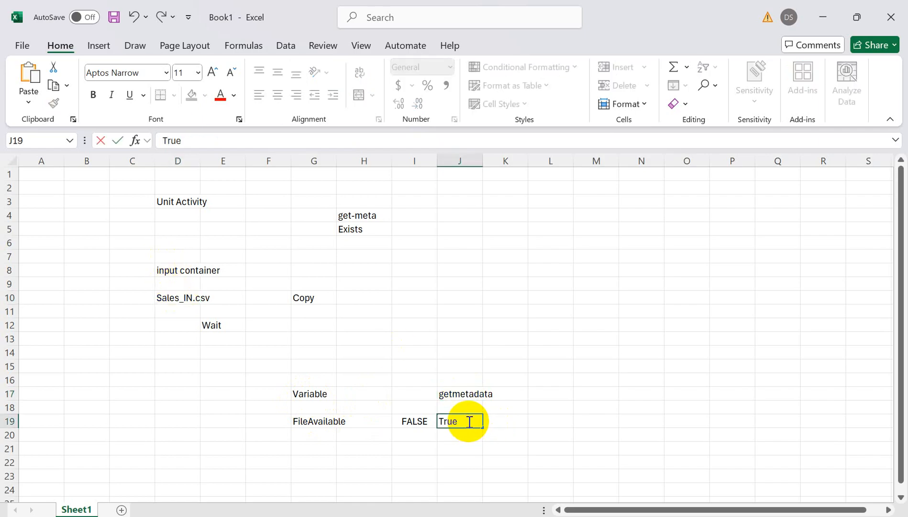
{"action": "type", "text": "ue"}
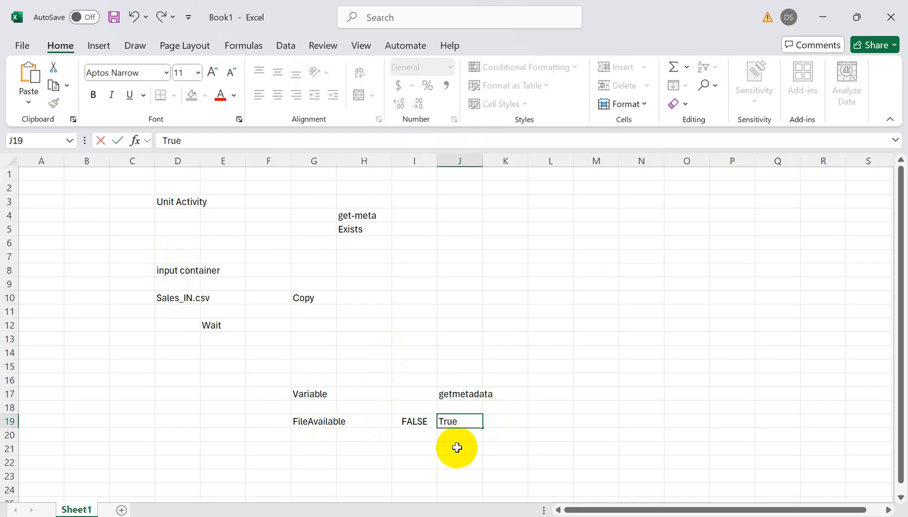
{"action": "left_click", "coordinate": [457, 447]}
{"action": "type", "text": "Fal"}
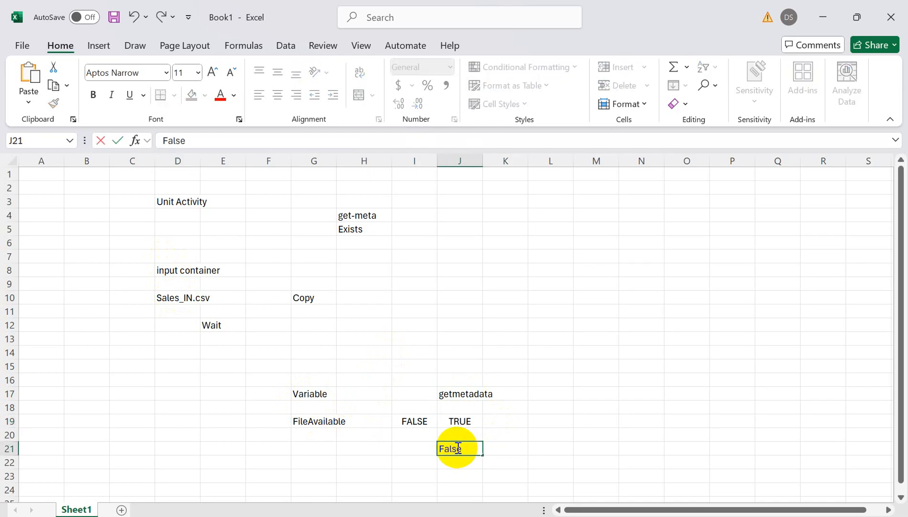
{"action": "type", "text": "se"}
{"action": "left_click", "coordinate": [459, 473]}
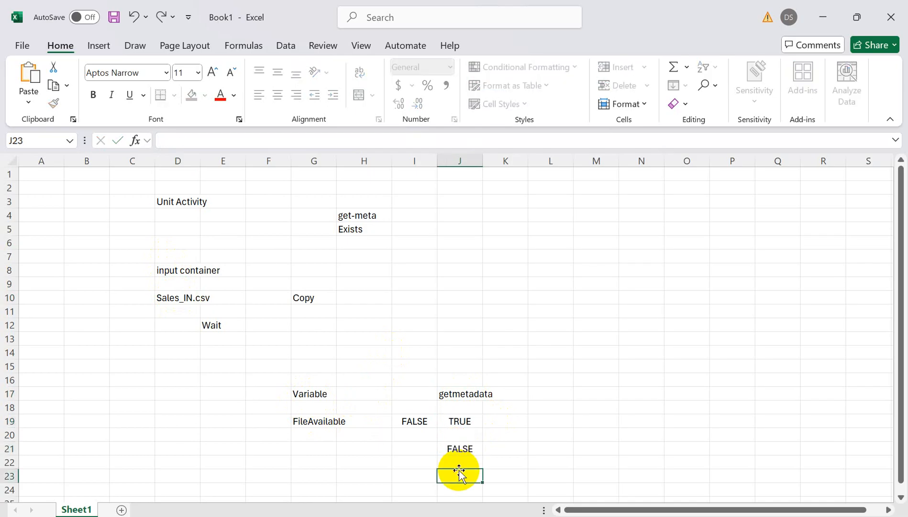
- Enter Copy Activity in L19 beside TRUE, wait in L21 beside FALSE, and if condition in J18
{"action": "left_click", "coordinate": [461, 424]}
{"action": "left_click", "coordinate": [546, 422]}
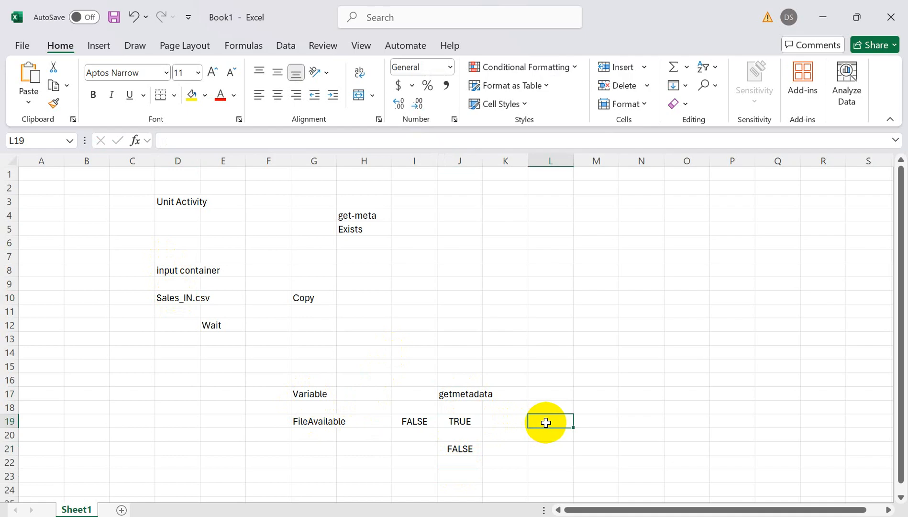
{"action": "type", "text": "Copy Activity"}
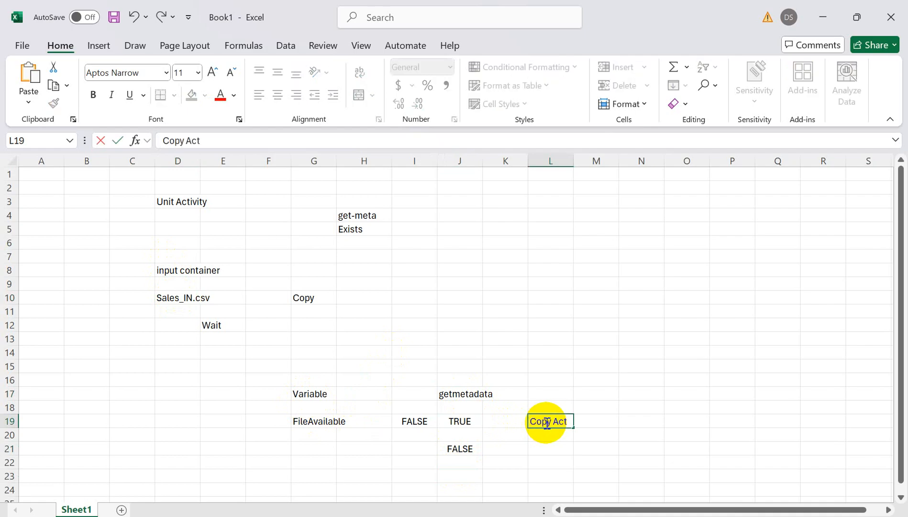
{"action": "left_click", "coordinate": [545, 448]}
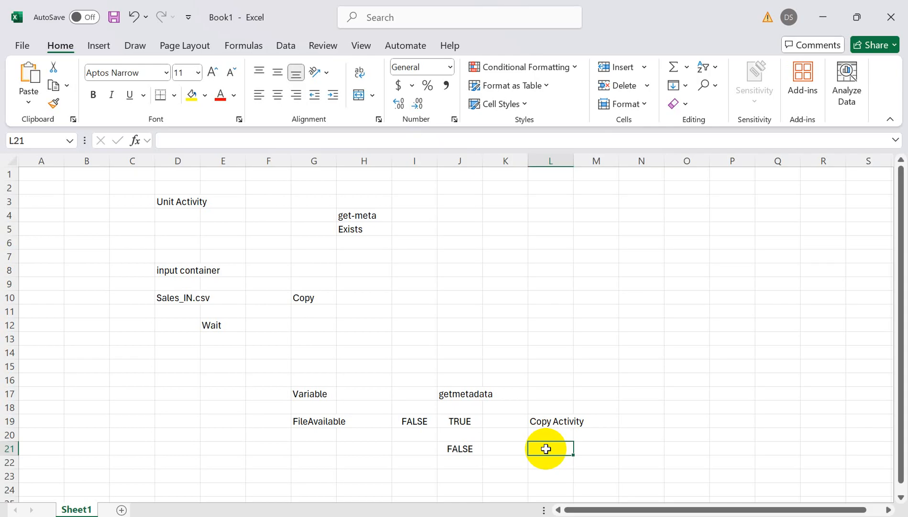
{"action": "type", "text": "wait"}
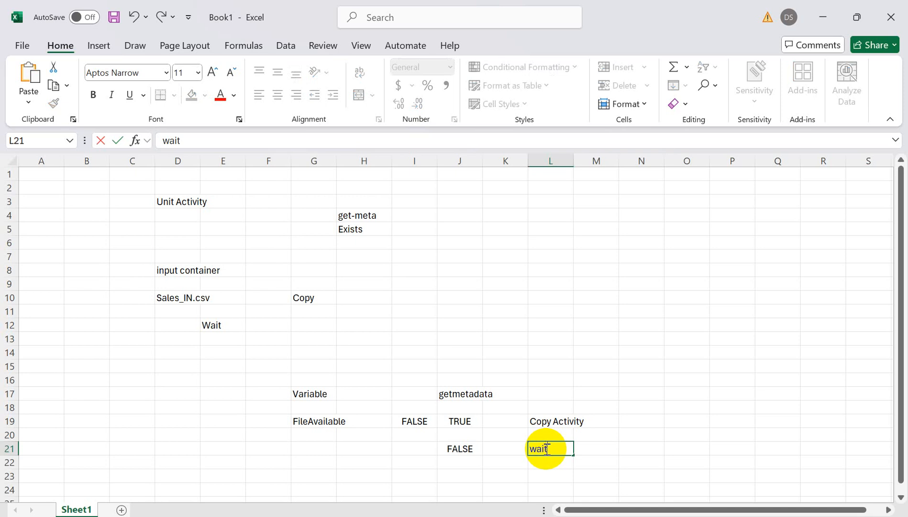
{"action": "left_click_drag", "start_coordinate": [610, 472], "coordinate": [391, 378]}
{"action": "left_click_drag", "start_coordinate": [459, 420], "coordinate": [467, 448]}
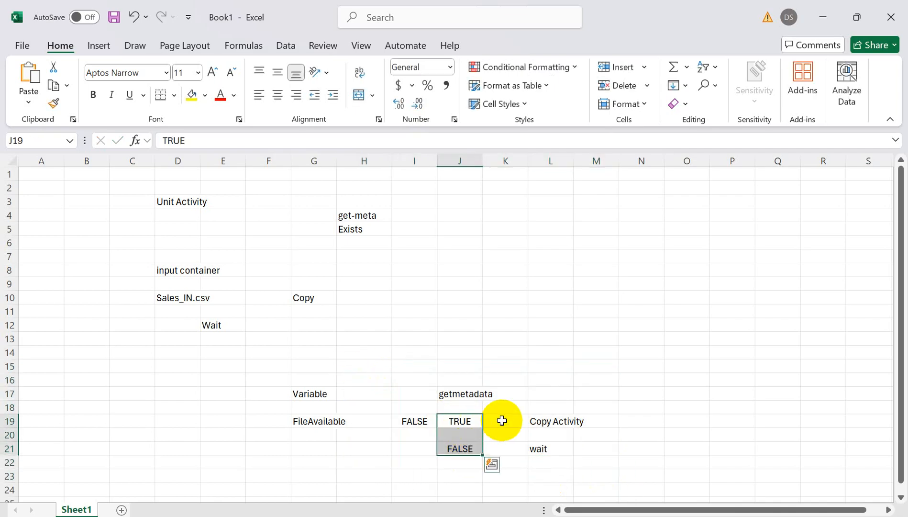
{"action": "left_click", "coordinate": [459, 408]}
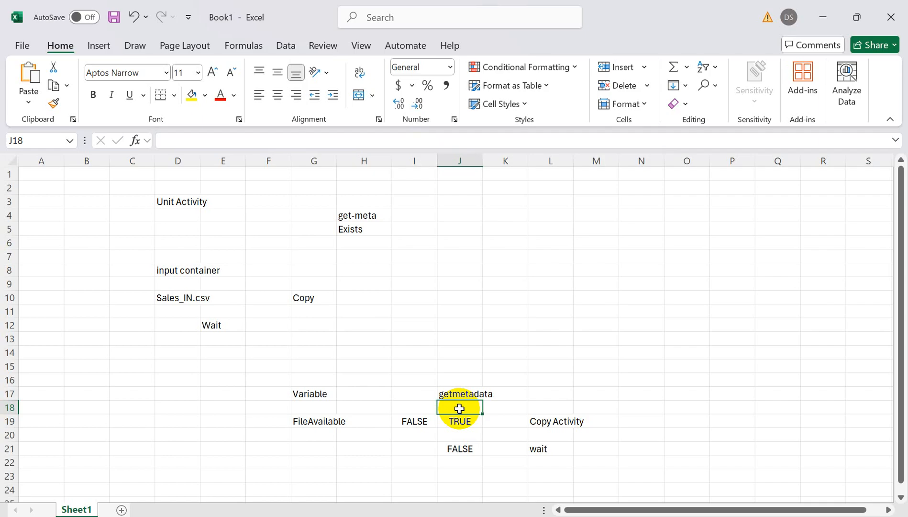
{"action": "type", "text": "if condition"}
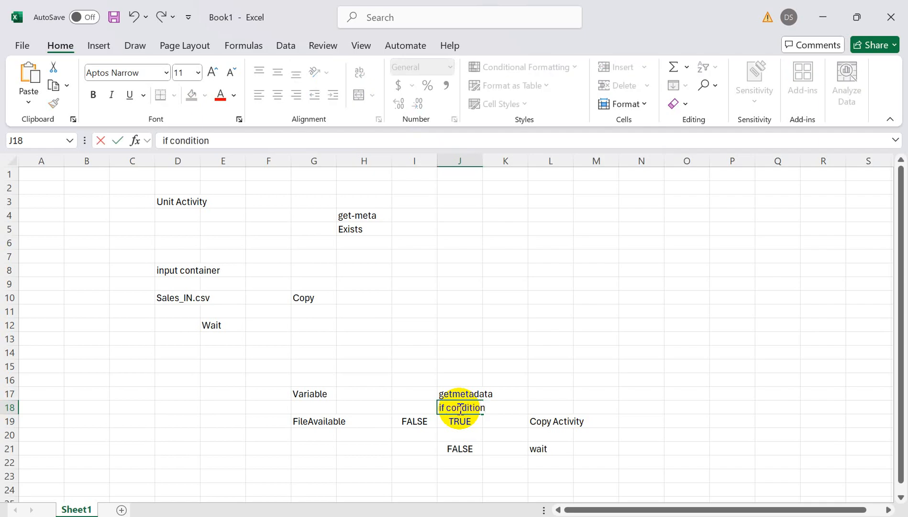
- Switch to Azure Data Factory, add an If Condition activity to the right of Get Metadata1 and link the two on success
{"action": "key", "text": "alt+Tab"}
{"action": "left_click", "coordinate": [314, 178]}
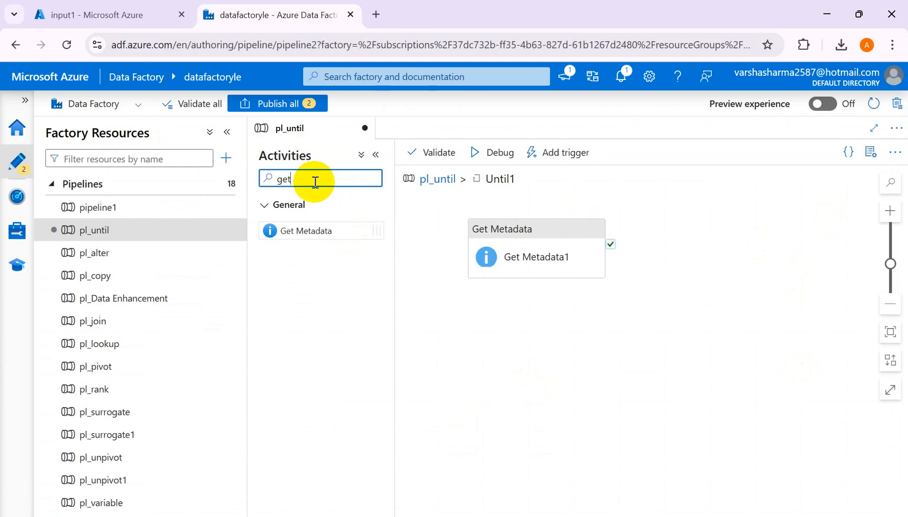
{"action": "key", "text": "BackSpace"}
{"action": "key", "text": "BackSpace"}
{"action": "key", "text": "BackSpace"}
{"action": "type", "text": "if"}
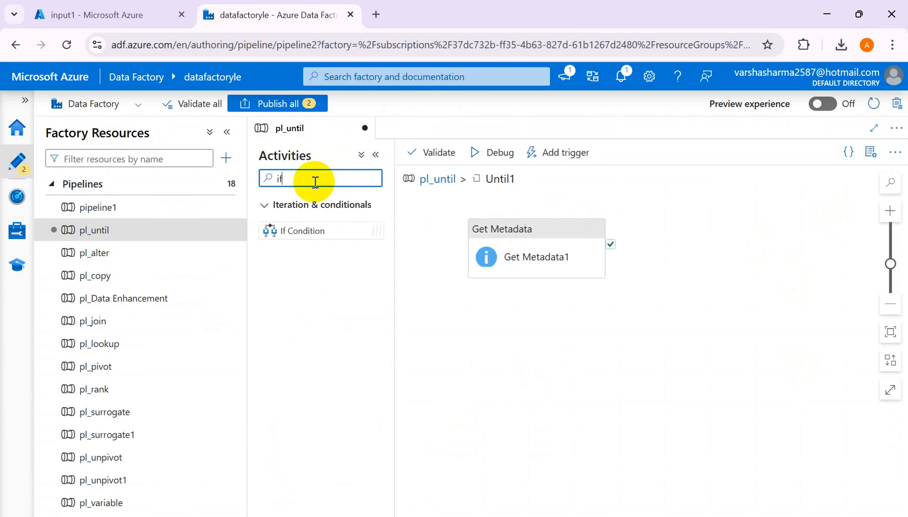
{"action": "left_click_drag", "start_coordinate": [310, 230], "coordinate": [741, 247]}
{"action": "left_click_drag", "start_coordinate": [575, 244], "coordinate": [531, 221]}
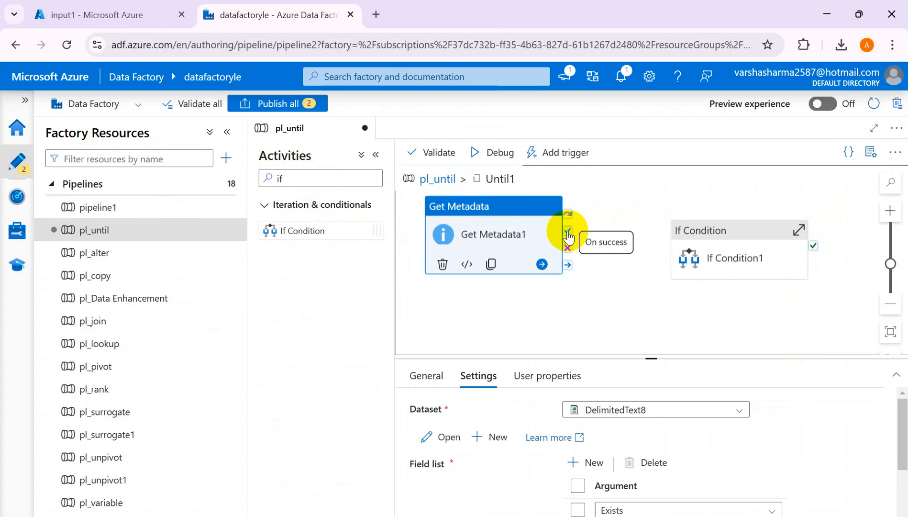
{"action": "left_click_drag", "start_coordinate": [574, 232], "coordinate": [675, 248]}
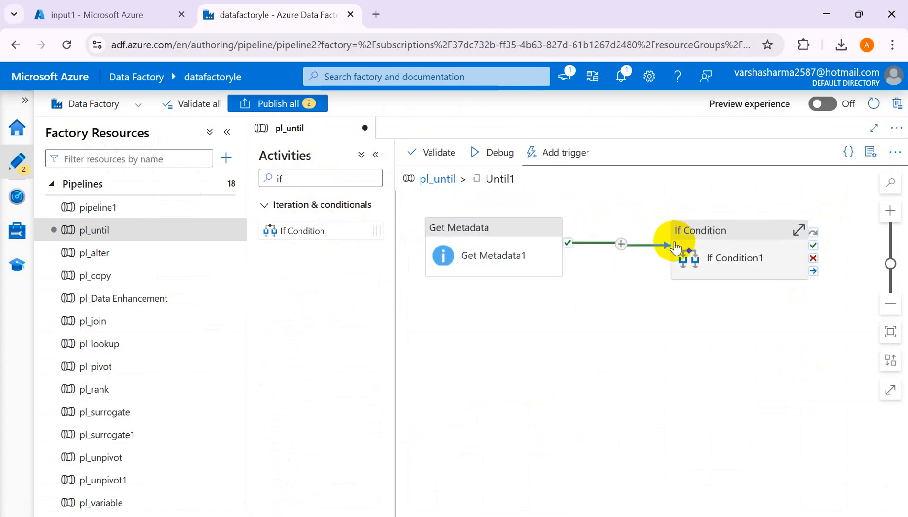
- Open the Activities settings of If Condition1 and enlarge the properties area to show its True and False cases
{"action": "left_click", "coordinate": [712, 239]}
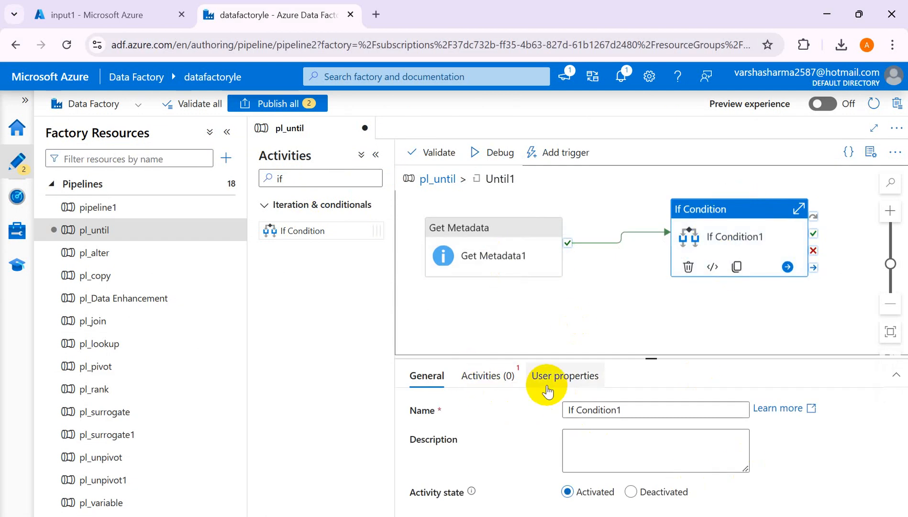
{"action": "left_click", "coordinate": [500, 375]}
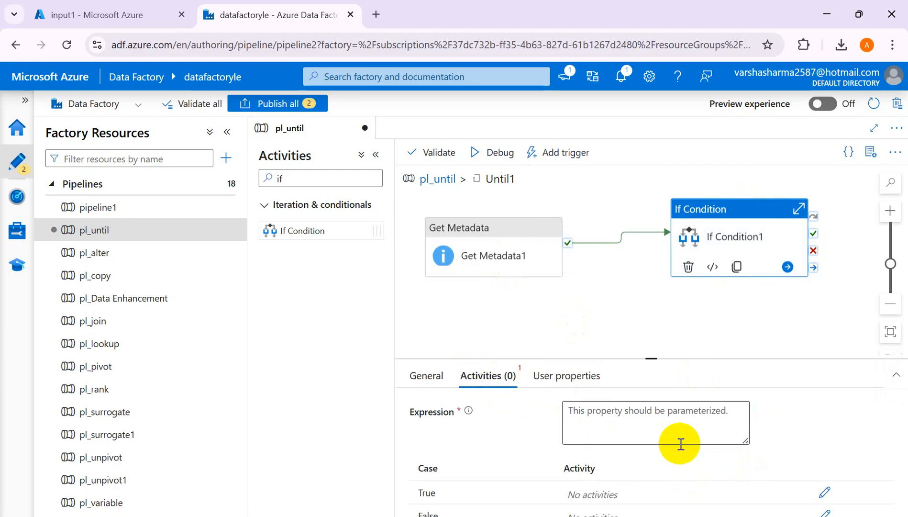
{"action": "left_click_drag", "start_coordinate": [652, 357], "coordinate": [648, 297]}
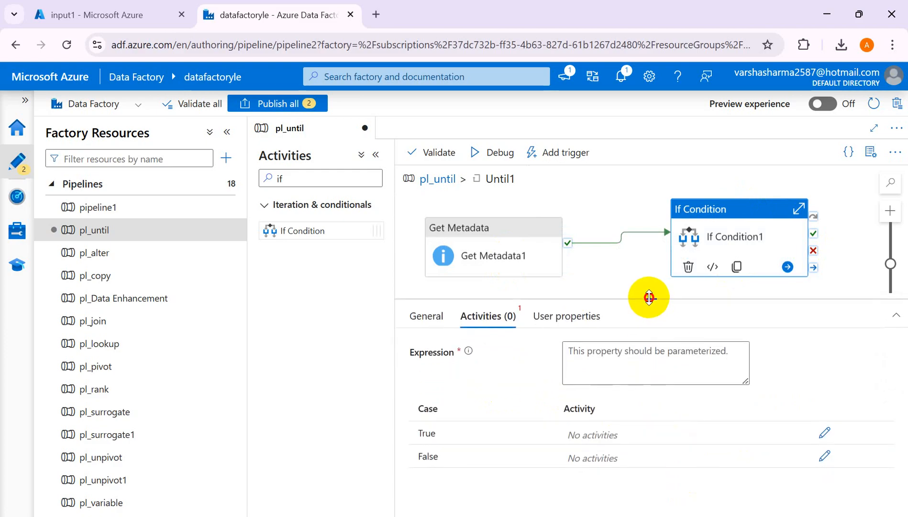
- Compare the Excel notes on the TRUE and FALSE branches with If Condition1's expression and cases in Azure Data Factory
{"action": "key", "text": "alt+Tab"}
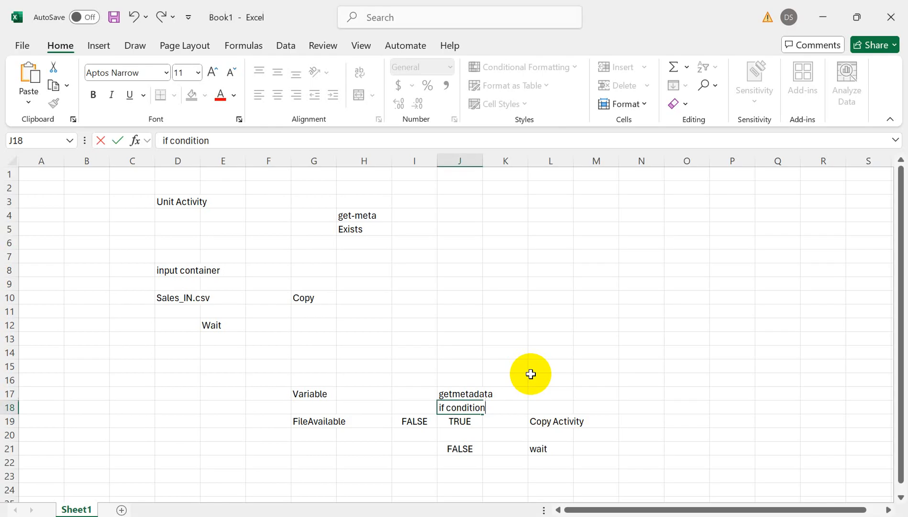
{"action": "key", "text": "alt+Tab"}
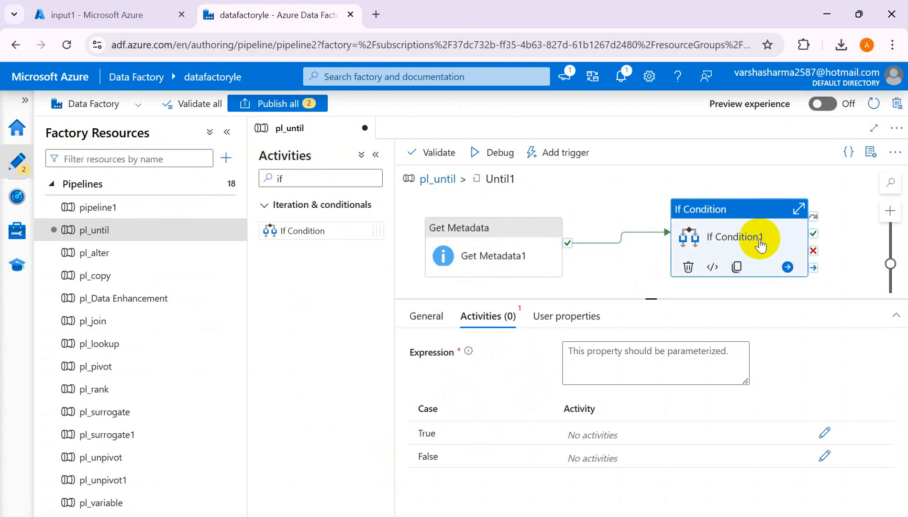
{"action": "key", "text": "alt+Tab"}
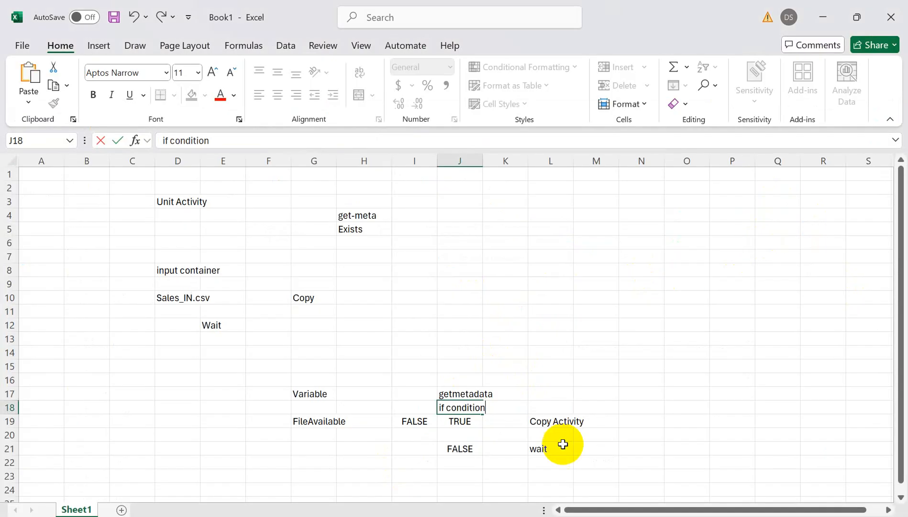
{"action": "left_click", "coordinate": [423, 421]}
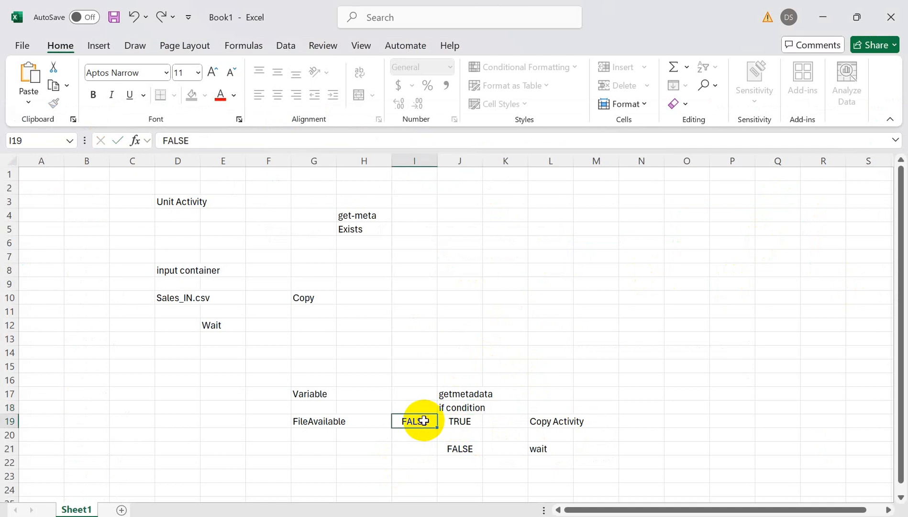
{"action": "left_click", "coordinate": [463, 421]}
{"action": "left_click", "coordinate": [559, 422]}
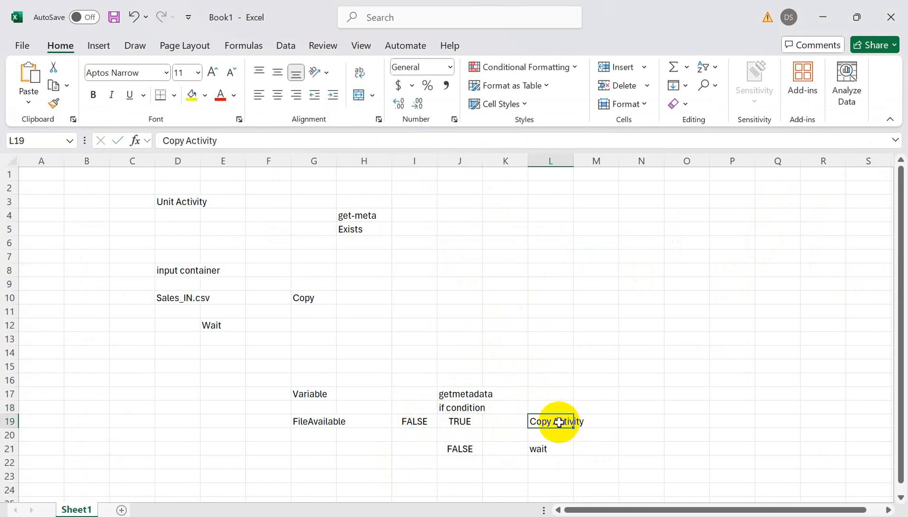
{"action": "left_click", "coordinate": [464, 451]}
{"action": "left_click", "coordinate": [543, 449]}
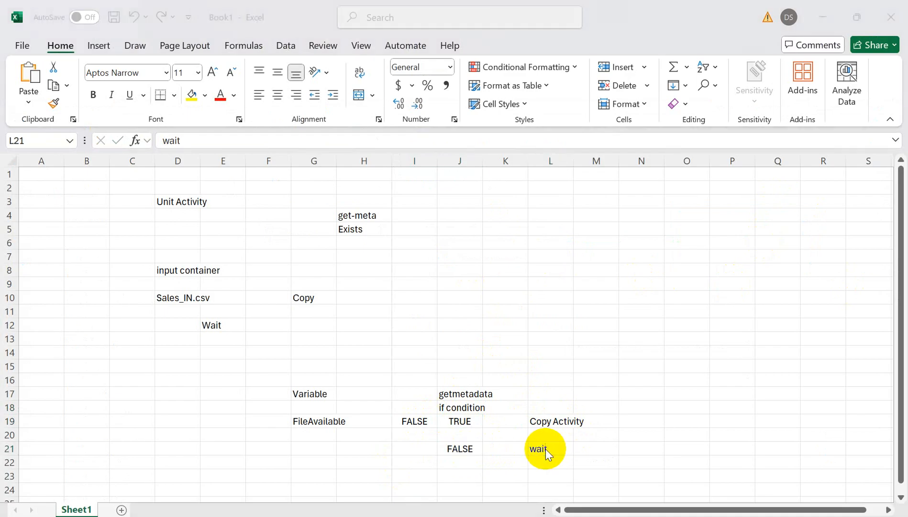
{"action": "key", "text": "alt+Tab"}
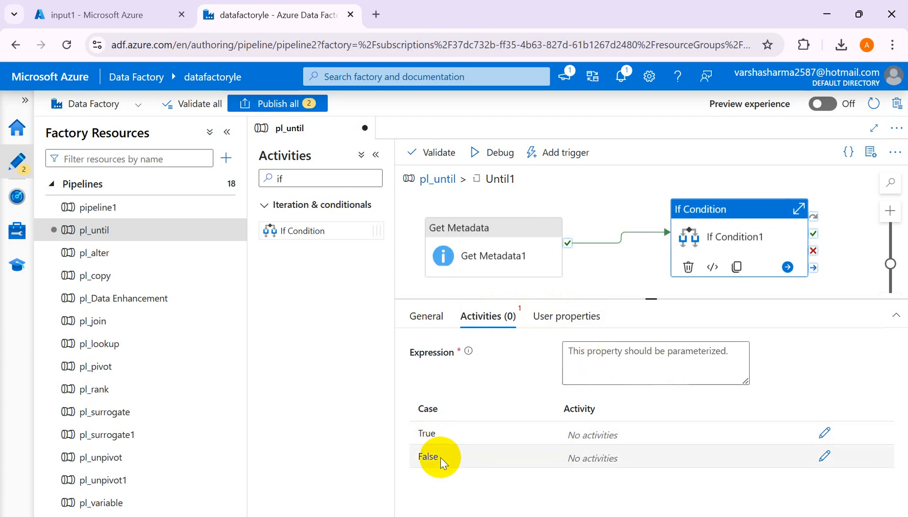
{"action": "left_click", "coordinate": [601, 350]}
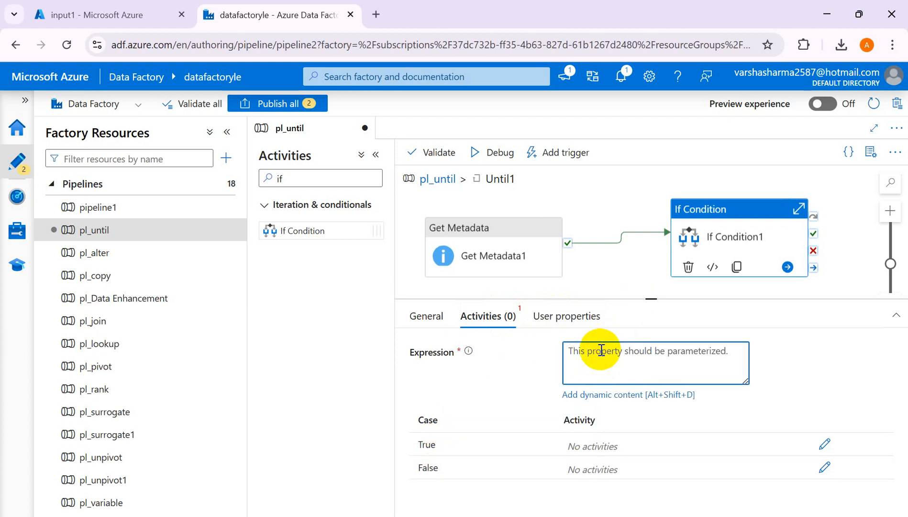
{"action": "key", "text": "alt+Tab"}
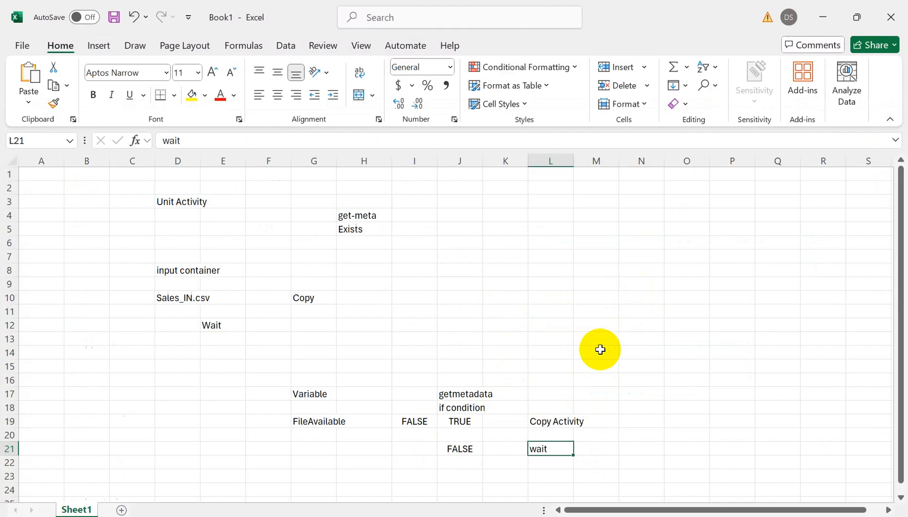
{"action": "left_click", "coordinate": [460, 407]}
{"action": "key", "text": "alt+Tab"}
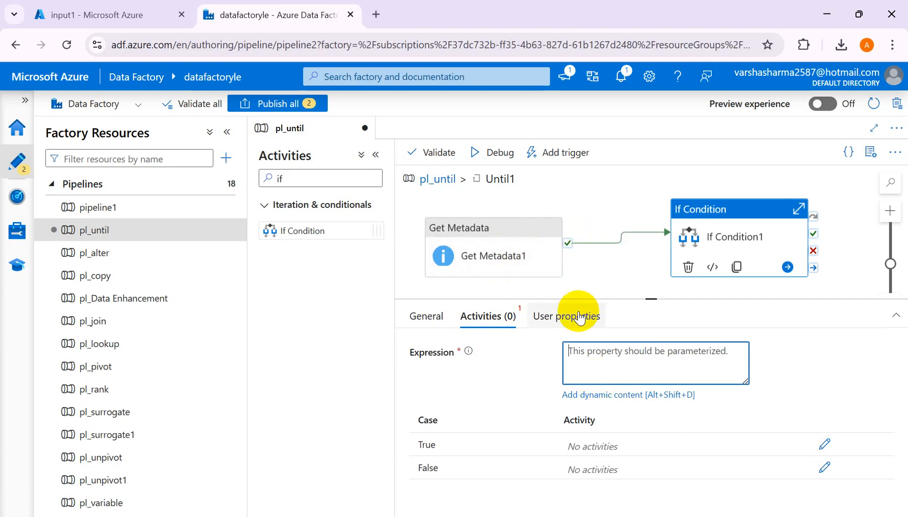
- Open the dynamic content expression builder for If Condition1's Expression
{"action": "left_click", "coordinate": [503, 251]}
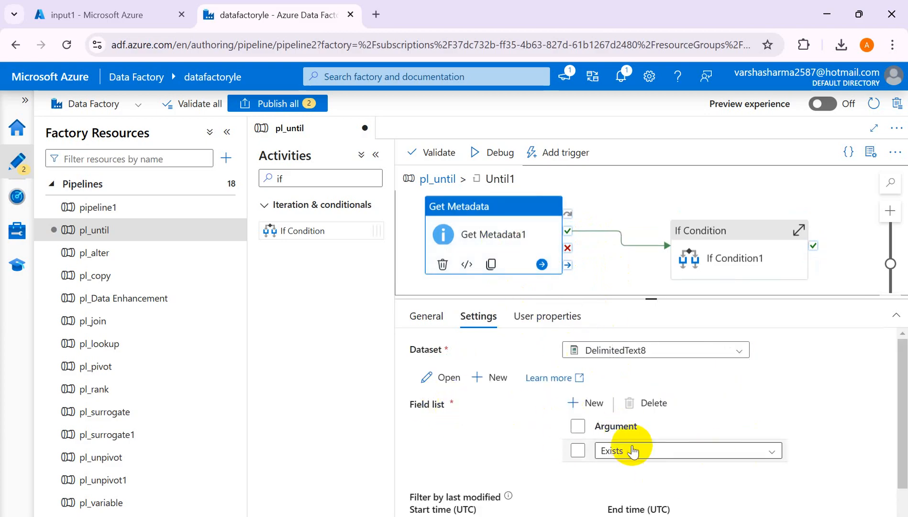
{"action": "left_click", "coordinate": [711, 239]}
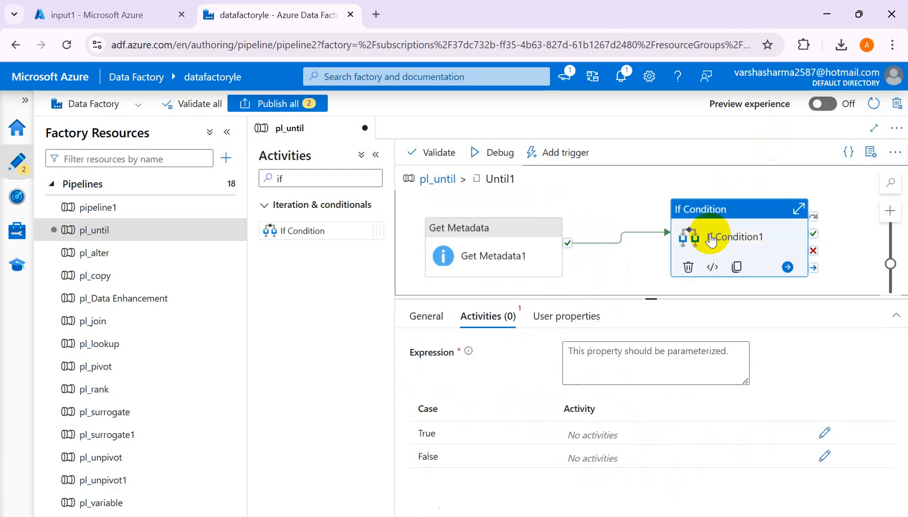
{"action": "left_click", "coordinate": [589, 352]}
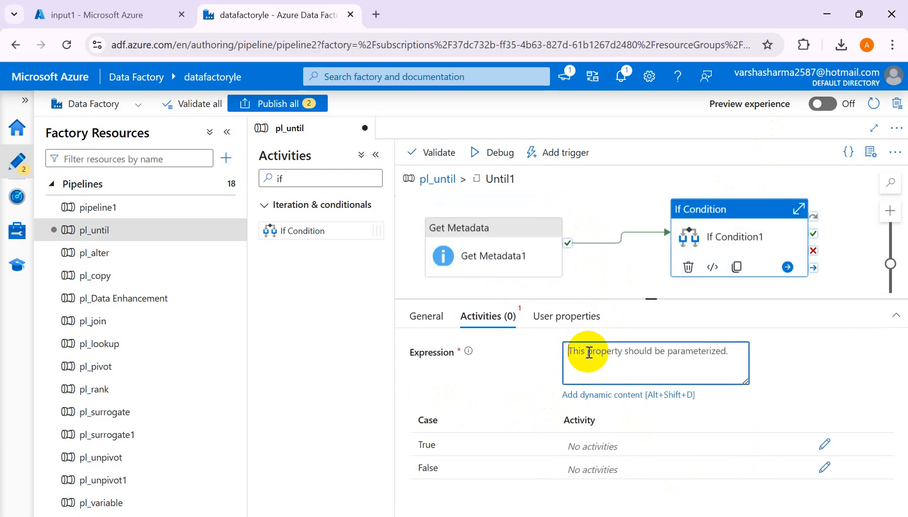
{"action": "left_click", "coordinate": [593, 395]}
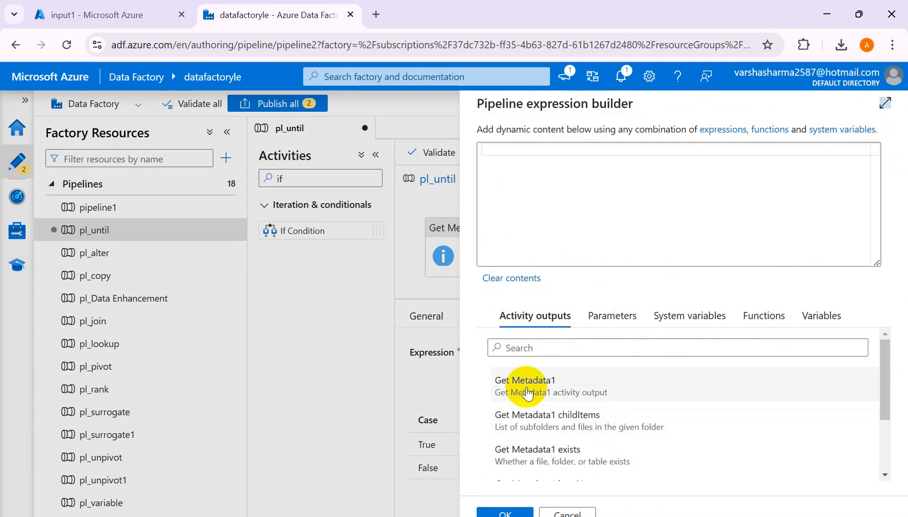
{"action": "left_click", "coordinate": [570, 461]}
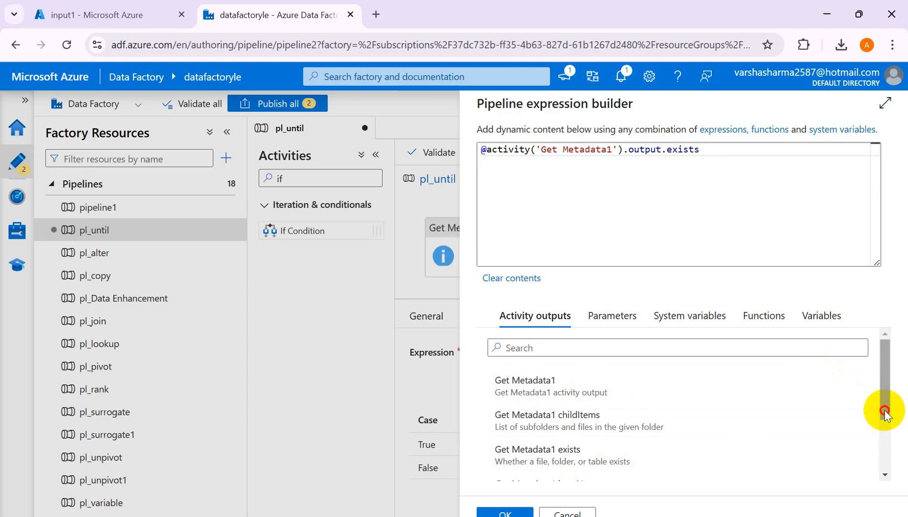
{"action": "left_click_drag", "start_coordinate": [885, 410], "coordinate": [894, 348]}
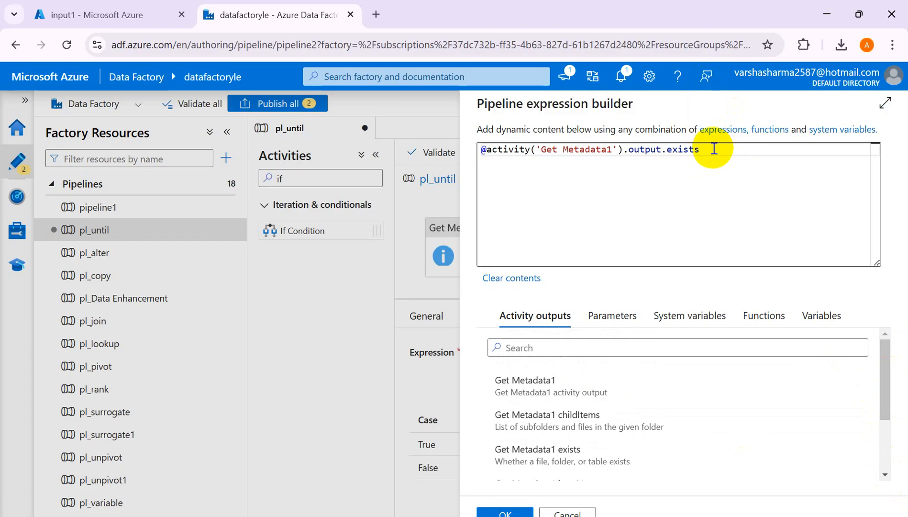
{"action": "left_click_drag", "start_coordinate": [689, 146], "coordinate": [482, 147]}
{"action": "key", "text": "BackSpace"}
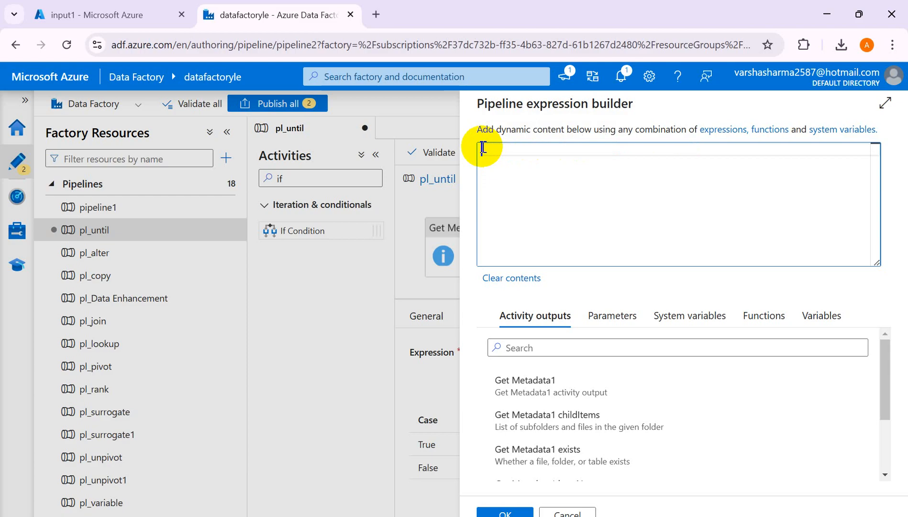
{"action": "left_click", "coordinate": [770, 337]}
{"action": "left_click", "coordinate": [497, 431]}
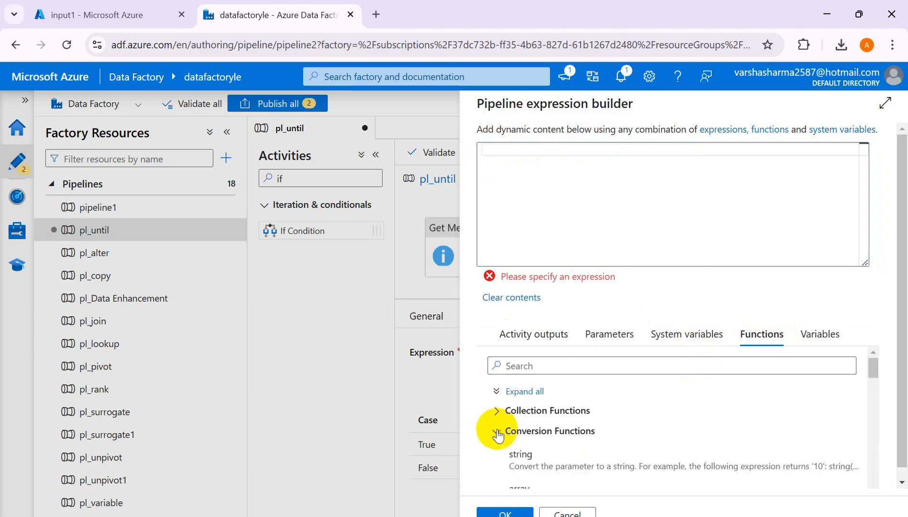
{"action": "left_click_drag", "start_coordinate": [872, 371], "coordinate": [874, 402]}
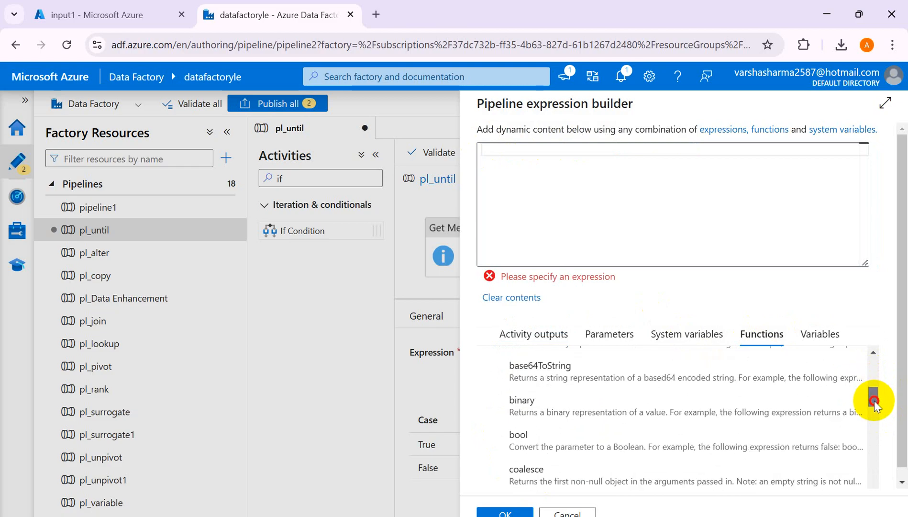
{"action": "left_click", "coordinate": [523, 438]}
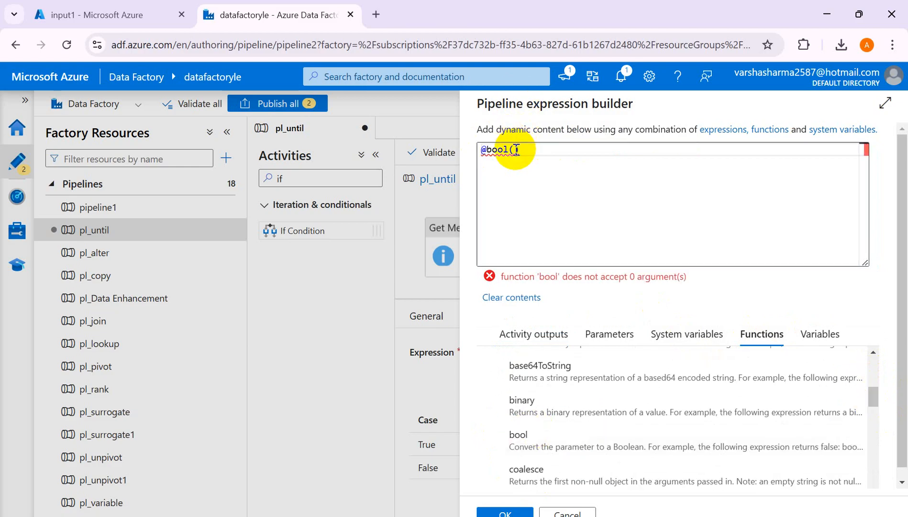
{"action": "left_click", "coordinate": [531, 335]}
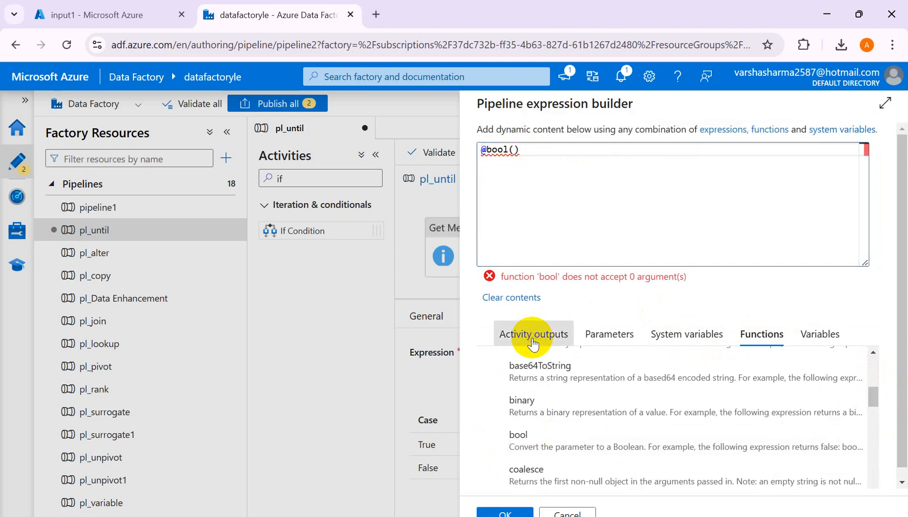
{"action": "left_click", "coordinate": [570, 474]}
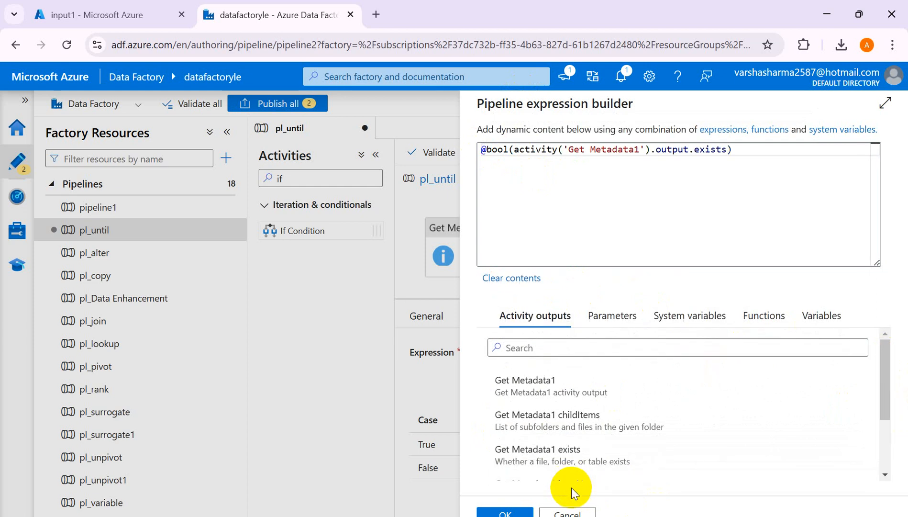
{"action": "left_click", "coordinate": [499, 512]}
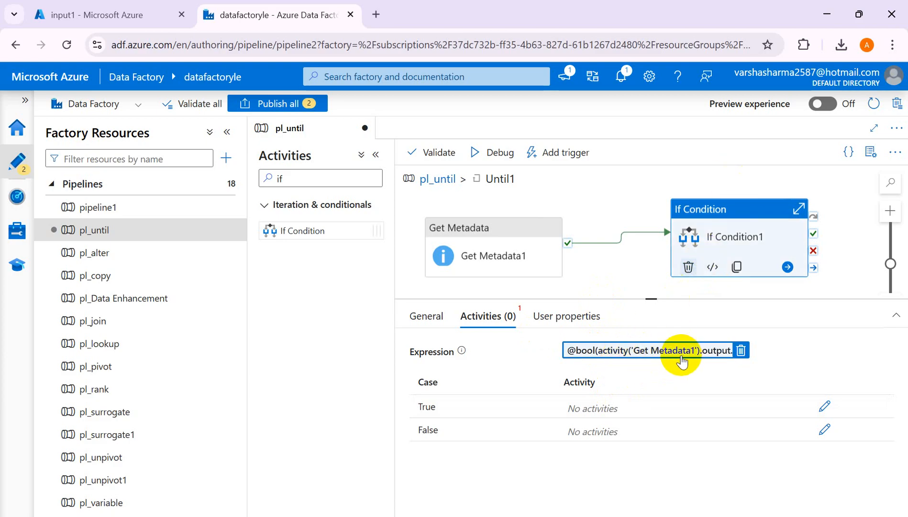
{"action": "double_click", "coordinate": [663, 355]}
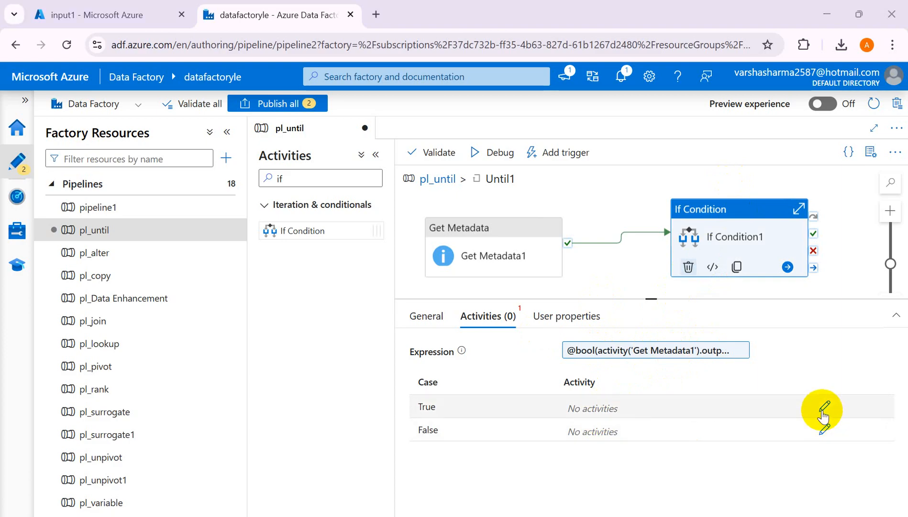
- Switch to Excel and review the TRUE and FALSE notes in rows 19 and 21 with their matching activities
{"action": "key", "text": "alt+Tab"}
{"action": "left_click", "coordinate": [467, 422]}
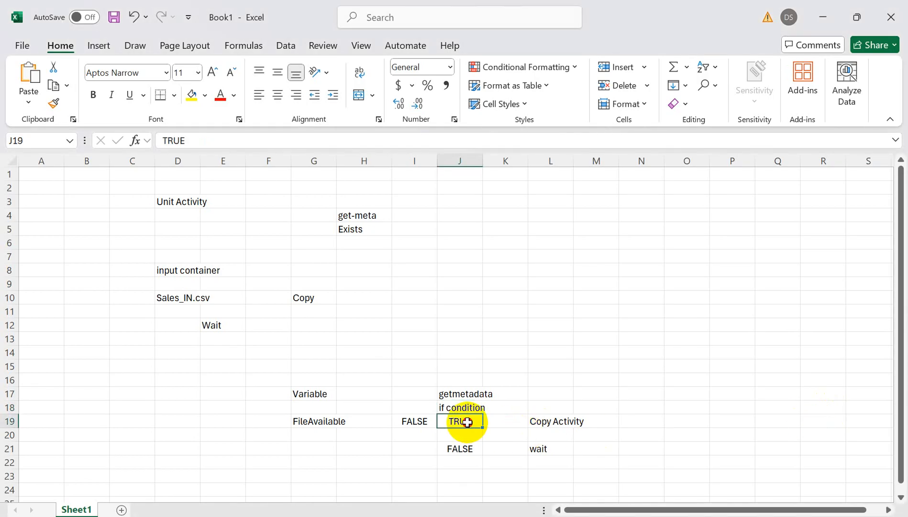
{"action": "left_click", "coordinate": [556, 424]}
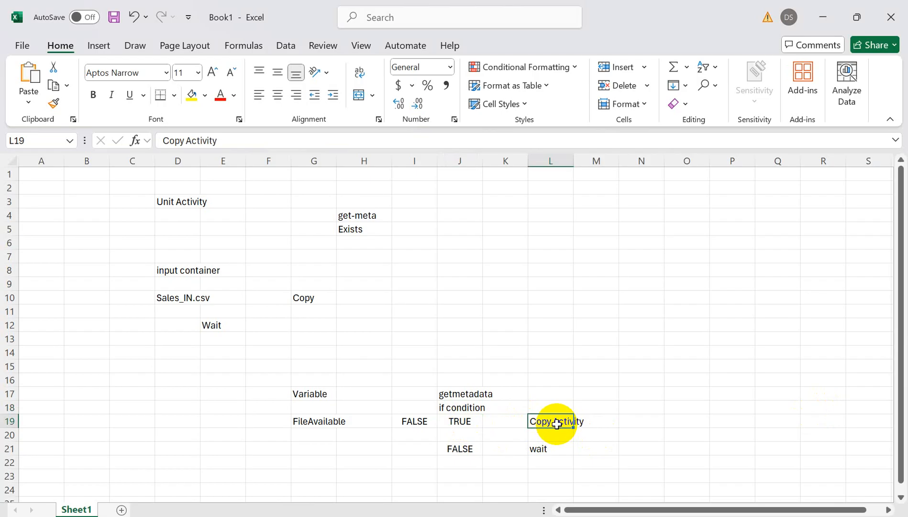
{"action": "left_click", "coordinate": [466, 453]}
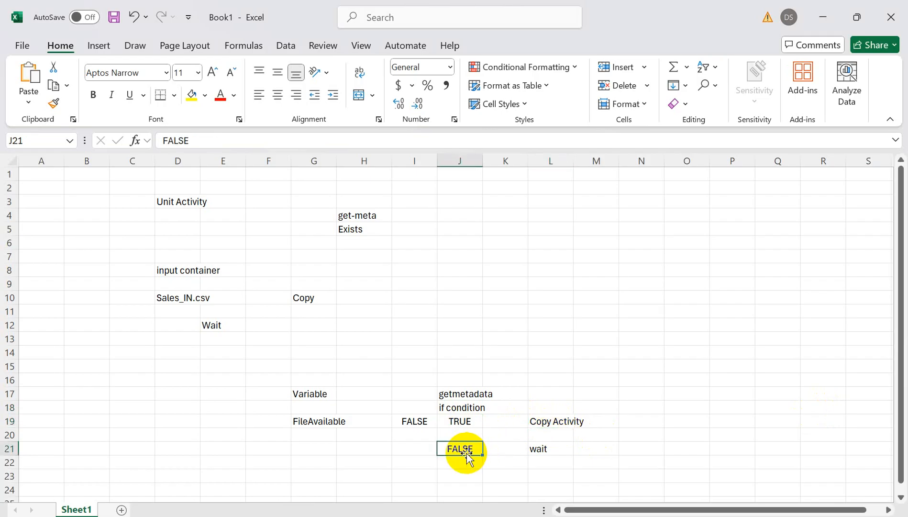
{"action": "left_click", "coordinate": [544, 450]}
- Switch back to Azure Data Factory and add a Copy data activity to the True case of If Condition1
{"action": "key", "text": "alt+Tab"}
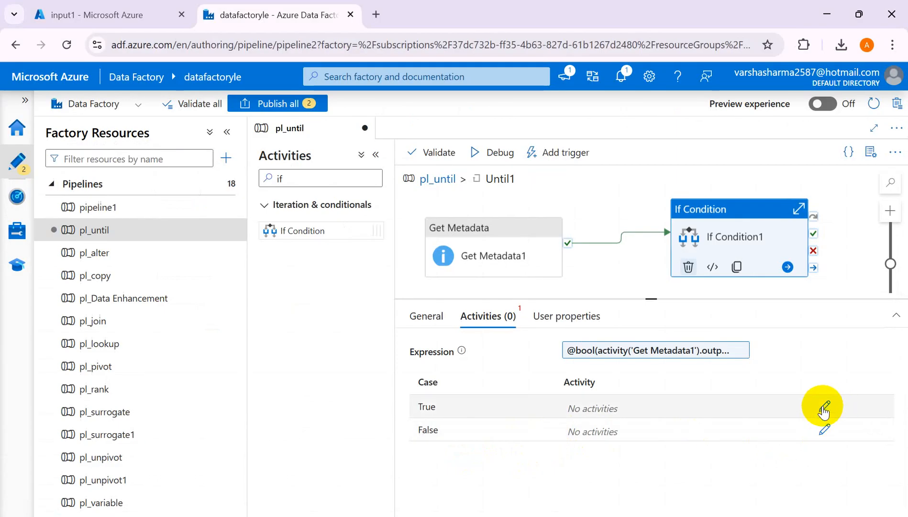
{"action": "left_click", "coordinate": [823, 407]}
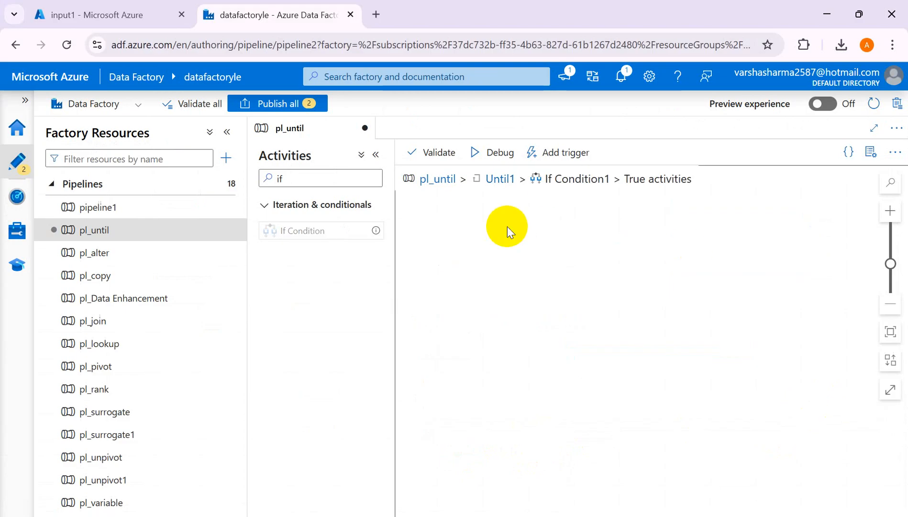
{"action": "double_click", "coordinate": [293, 180]}
{"action": "key", "text": "BackSpace"}
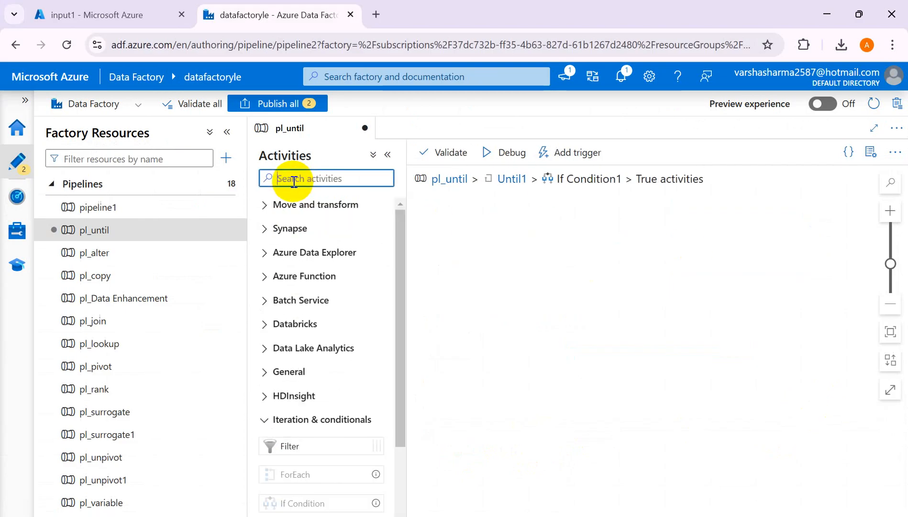
{"action": "type", "text": "copy"}
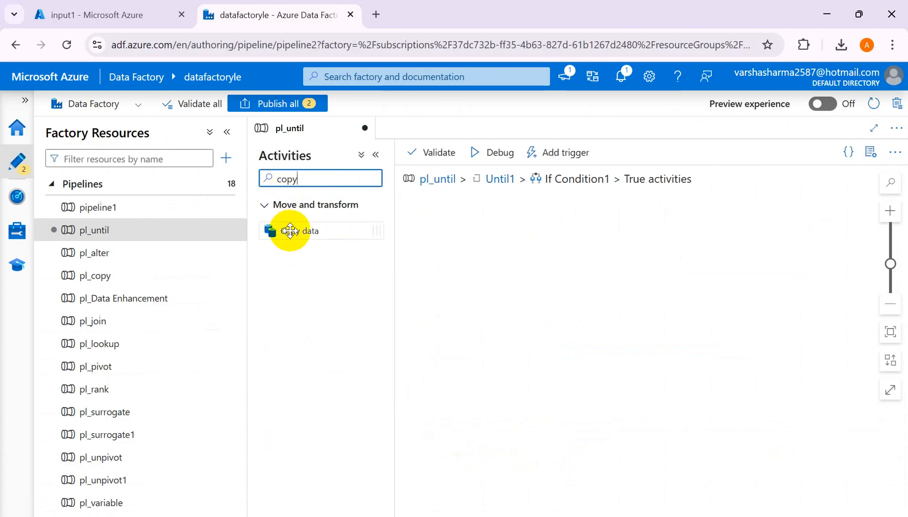
{"action": "left_click_drag", "start_coordinate": [289, 231], "coordinate": [517, 278]}
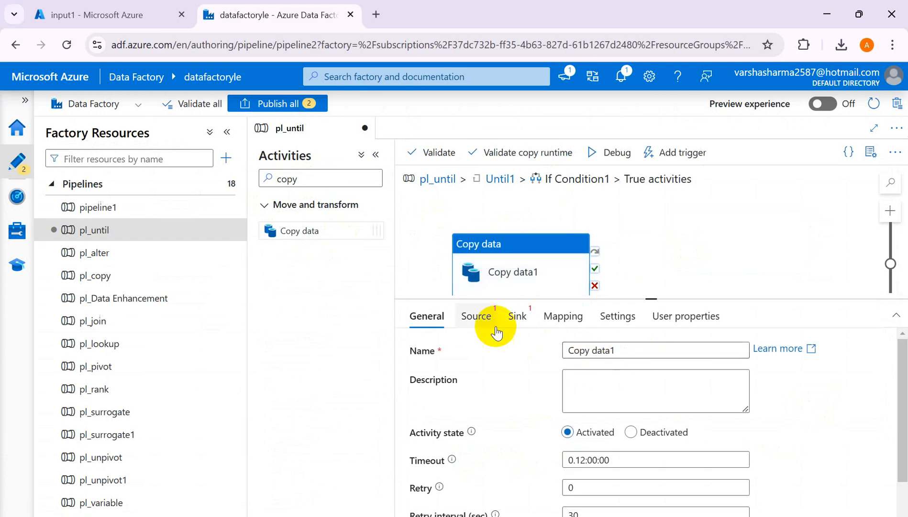
- Start a new source dataset for Copy data1 on Azure Data Lake Storage Gen2 in DelimitedText format
{"action": "left_click", "coordinate": [479, 321]}
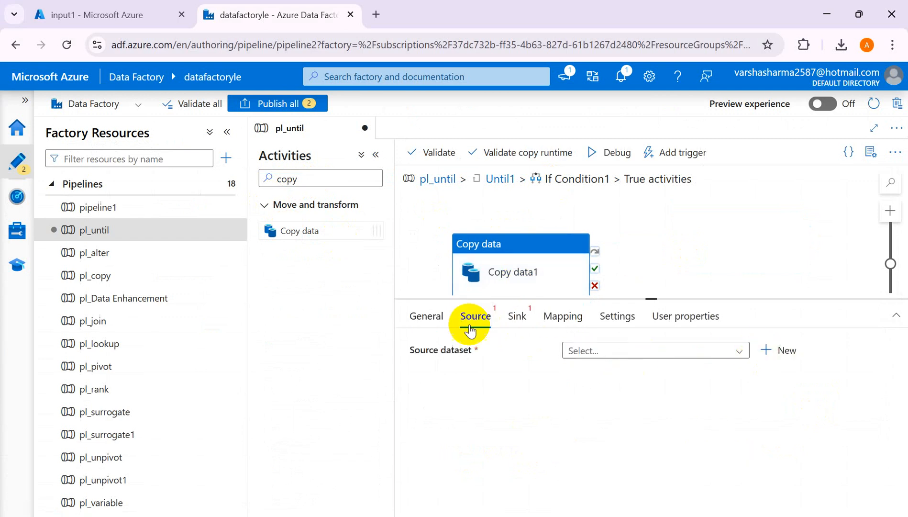
{"action": "left_click", "coordinate": [777, 350]}
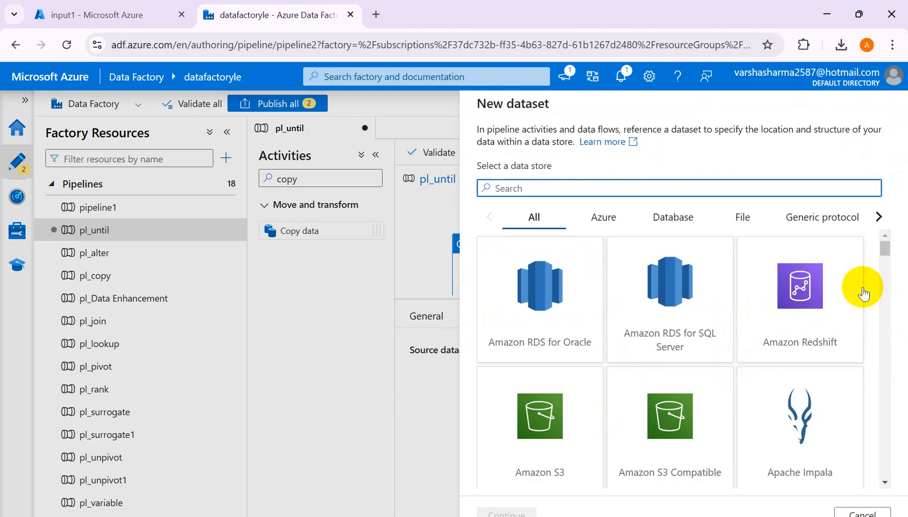
{"action": "left_click_drag", "start_coordinate": [887, 256], "coordinate": [887, 268]}
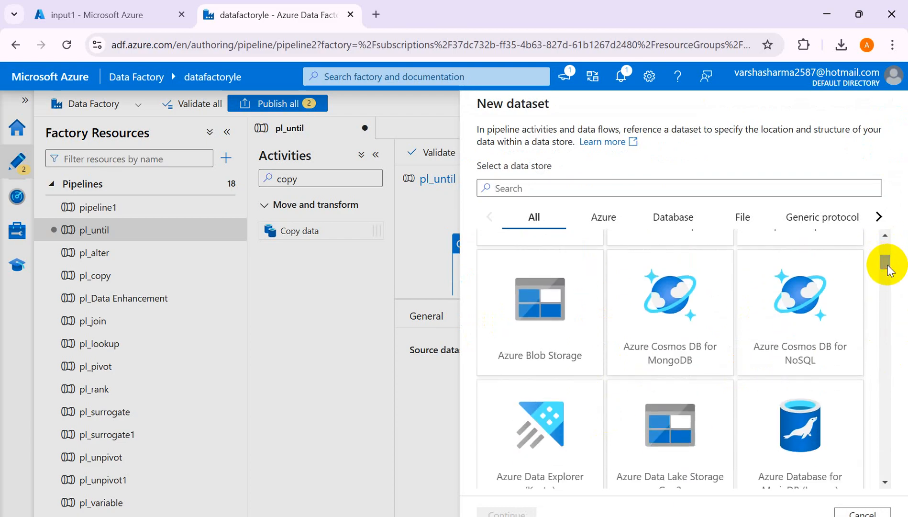
{"action": "left_click", "coordinate": [703, 433]}
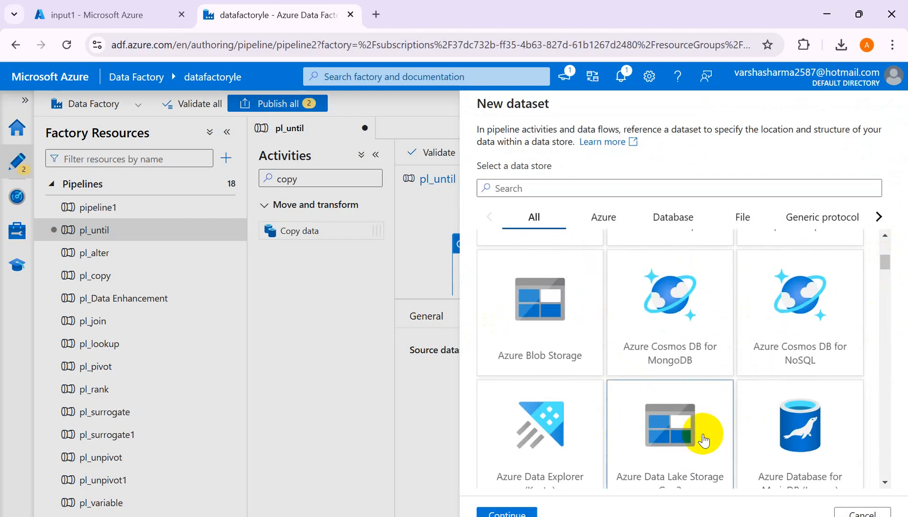
{"action": "left_click", "coordinate": [525, 510]}
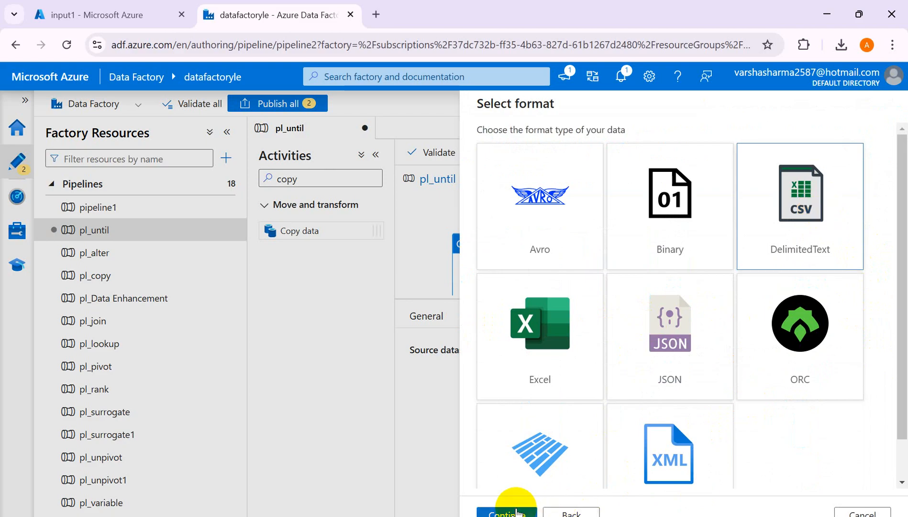
{"action": "left_click", "coordinate": [517, 512]}
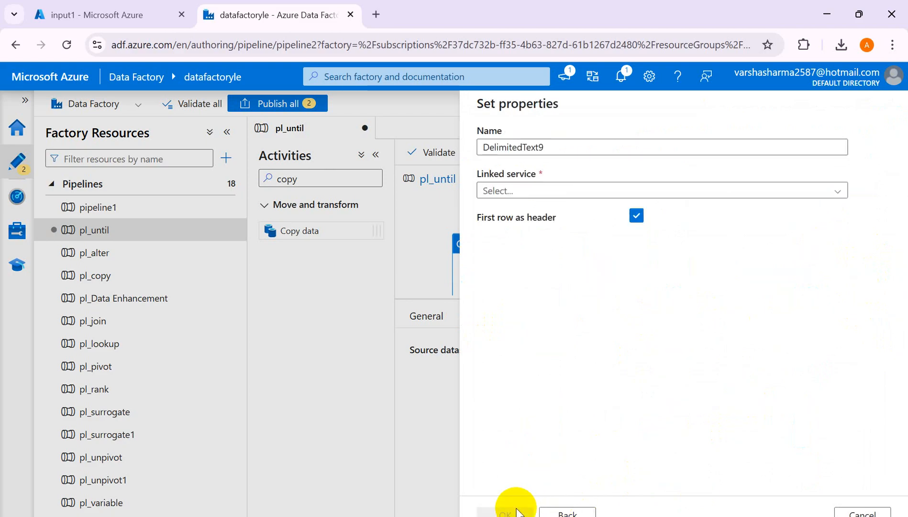
- Create the source dataset with linked service ls_adlsgen2 and the file Sales_IN.csv from the input1 container
{"action": "left_click", "coordinate": [628, 191]}
{"action": "left_click", "coordinate": [518, 260]}
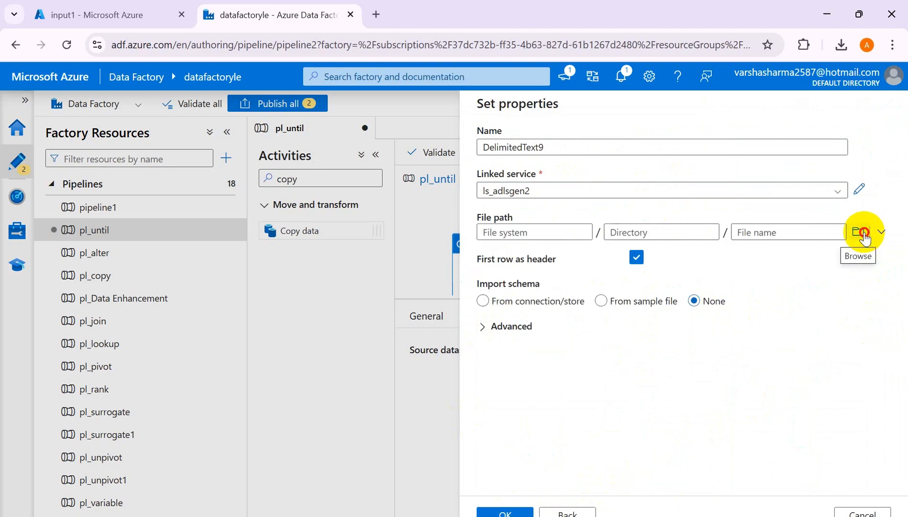
{"action": "left_click", "coordinate": [863, 234]}
{"action": "left_click", "coordinate": [515, 203]}
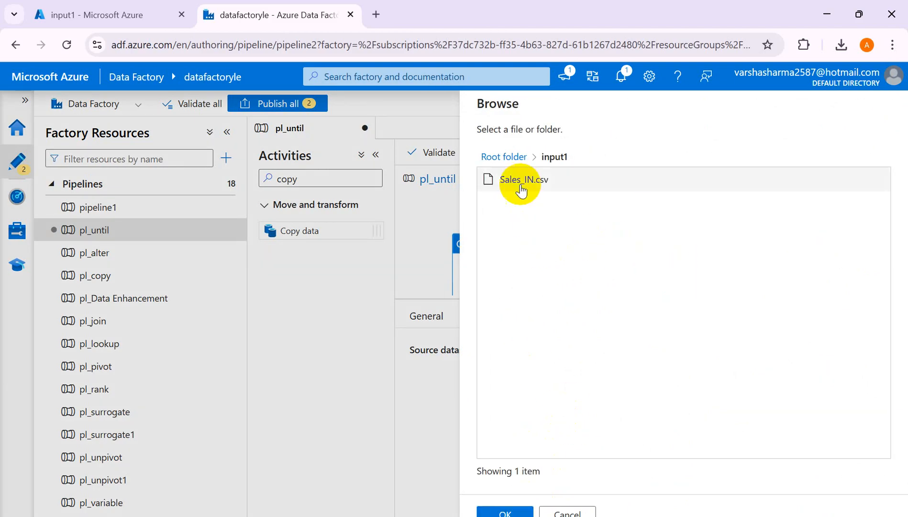
{"action": "left_click", "coordinate": [520, 185]}
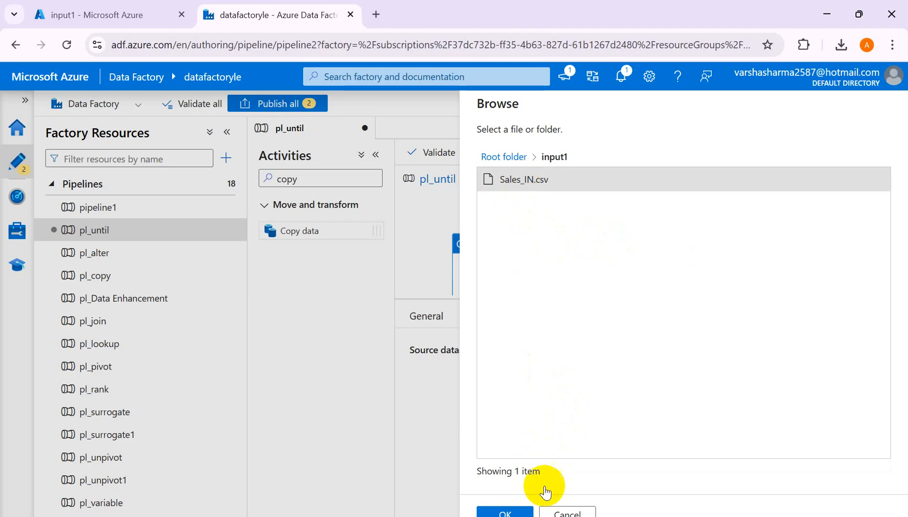
{"action": "left_click", "coordinate": [513, 512]}
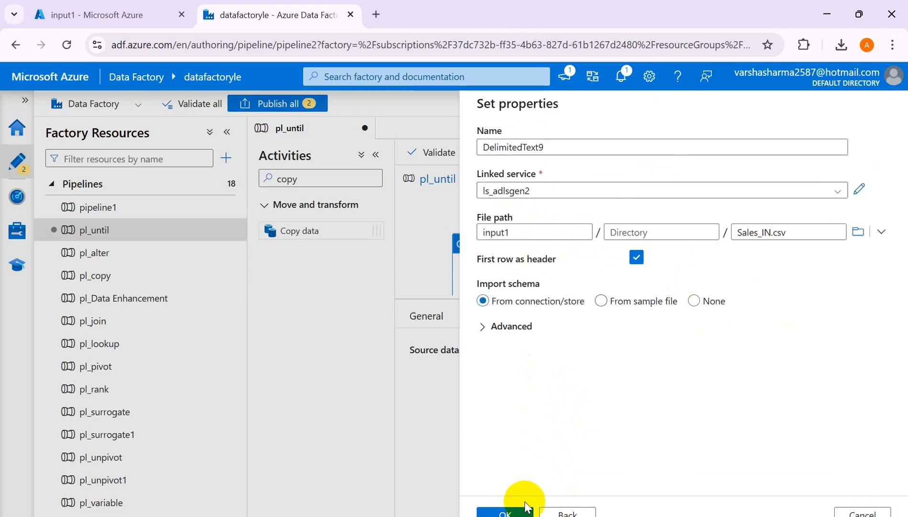
{"action": "left_click", "coordinate": [508, 512]}
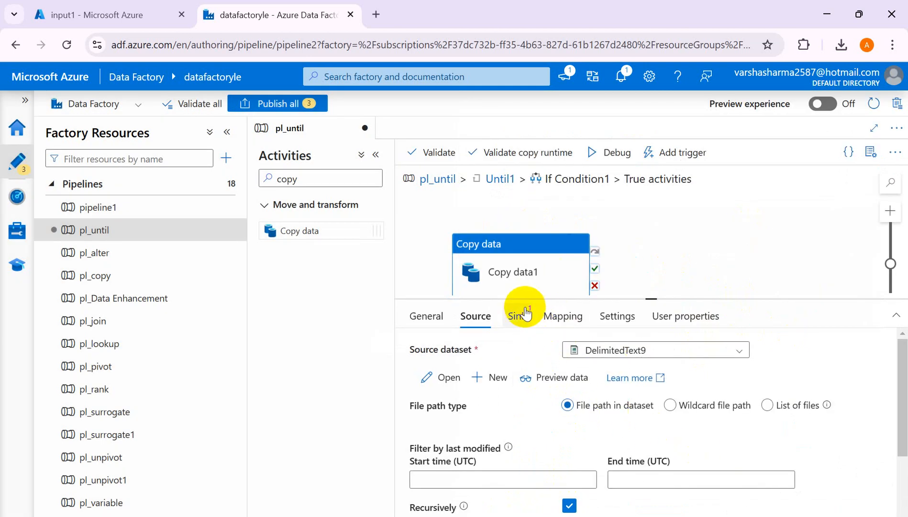
- Start a new sink dataset for Copy data1 on Azure Data Lake Storage Gen2 in DelimitedText format
{"action": "left_click", "coordinate": [518, 316]}
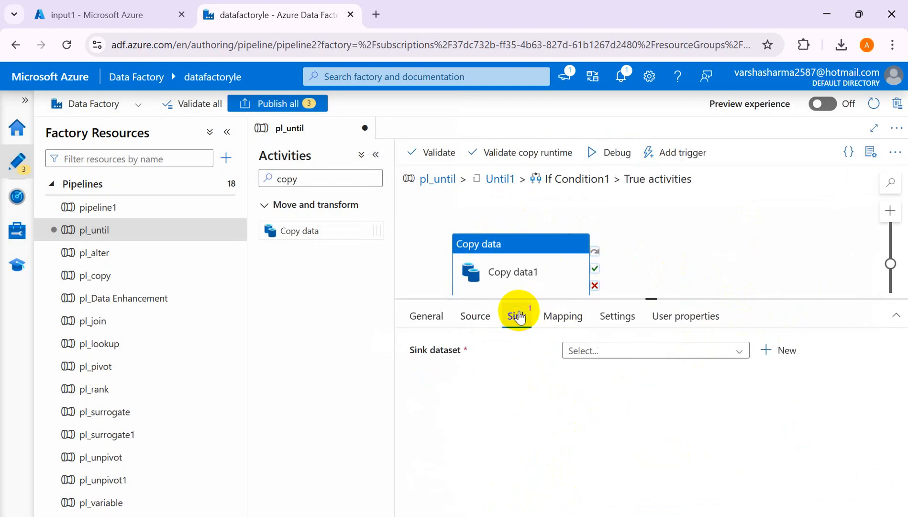
{"action": "left_click", "coordinate": [780, 350]}
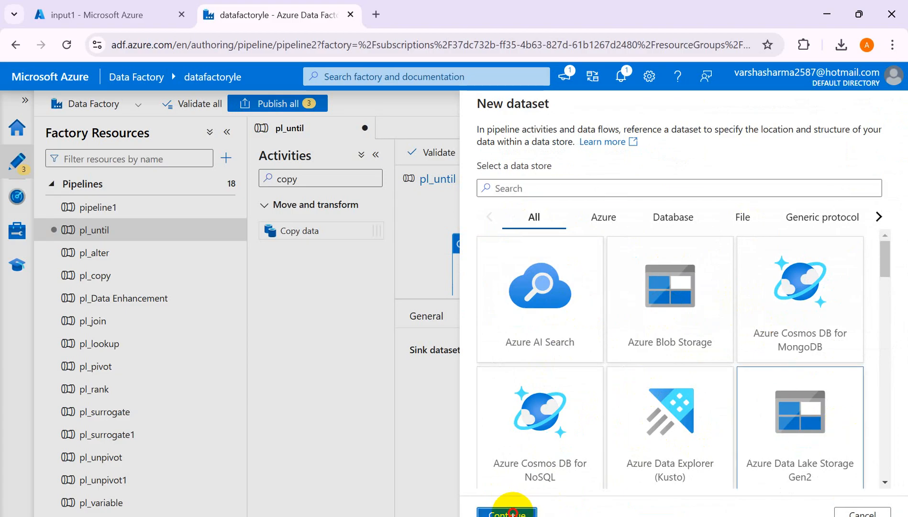
{"action": "left_click", "coordinate": [512, 511]}
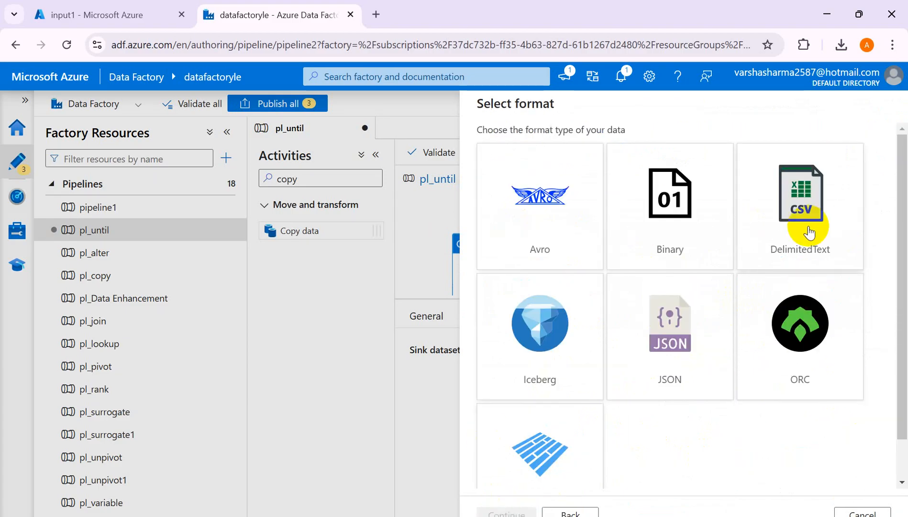
{"action": "left_click", "coordinate": [808, 232]}
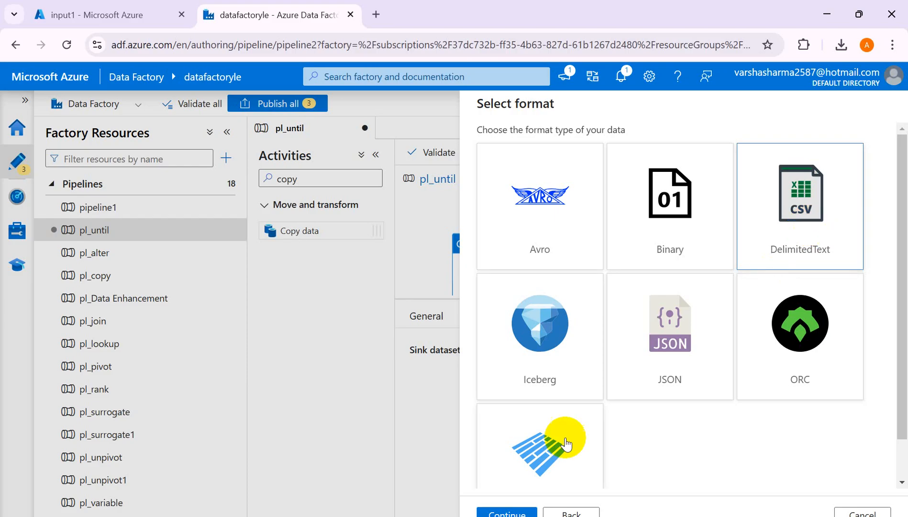
{"action": "left_click", "coordinate": [500, 510]}
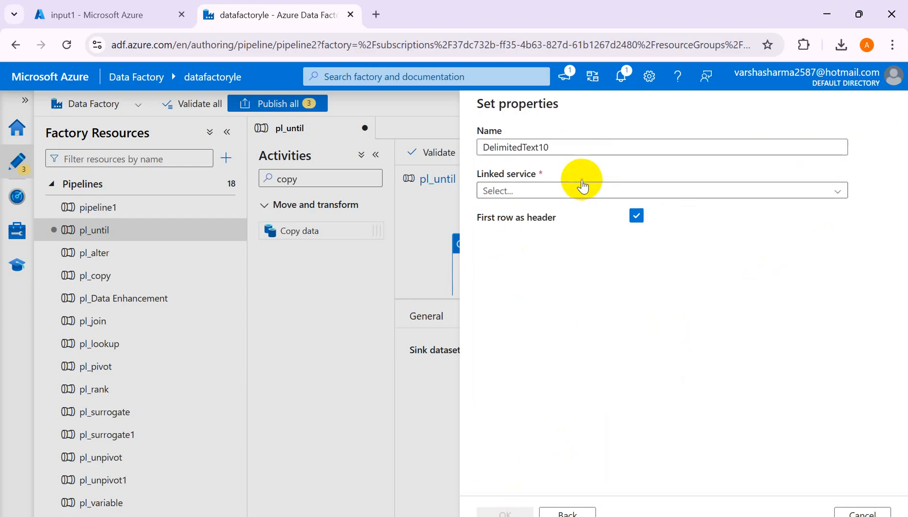
- Set the sink dataset's linked service to ls_adlsgen2 and its file path to the output container
{"action": "left_click", "coordinate": [557, 190]}
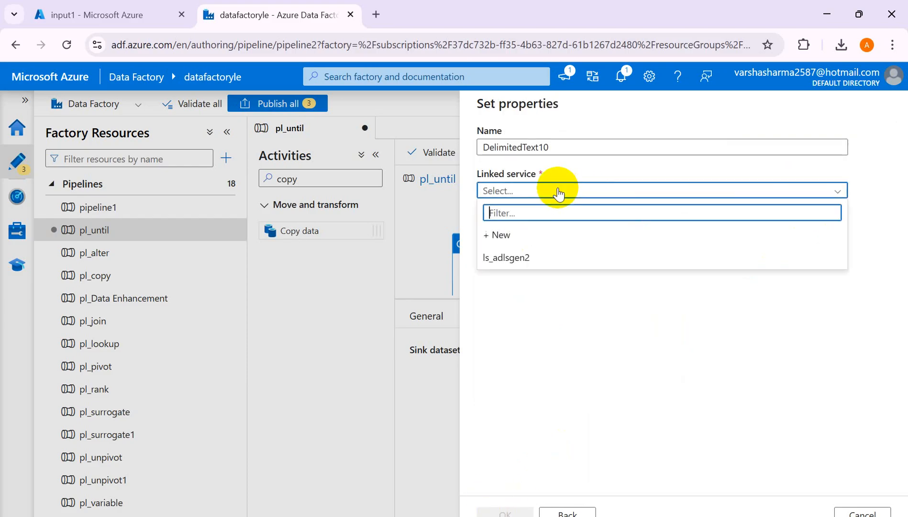
{"action": "left_click", "coordinate": [517, 258]}
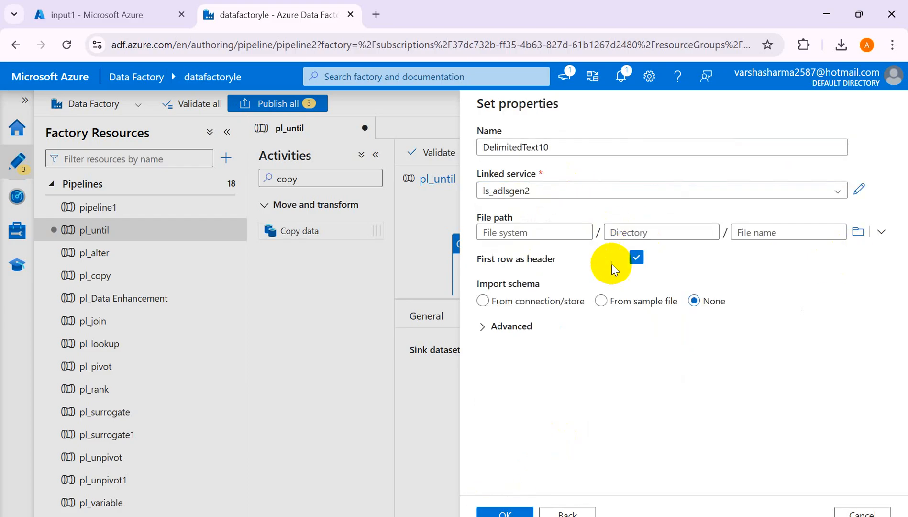
{"action": "left_click", "coordinate": [857, 232]}
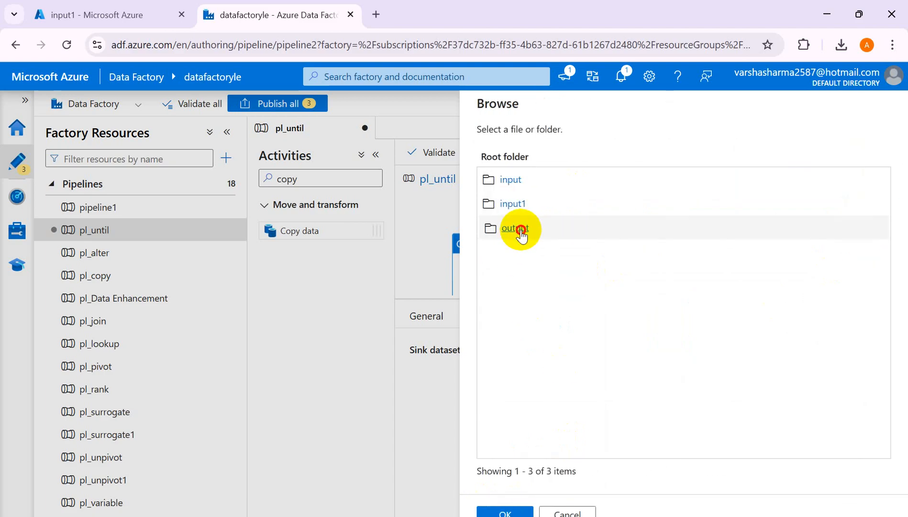
{"action": "left_click", "coordinate": [513, 228]}
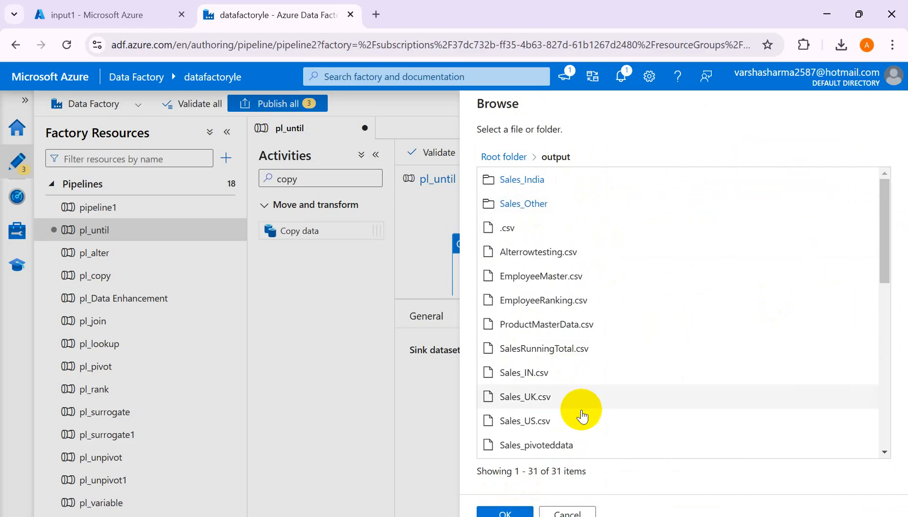
{"action": "left_click", "coordinate": [508, 510]}
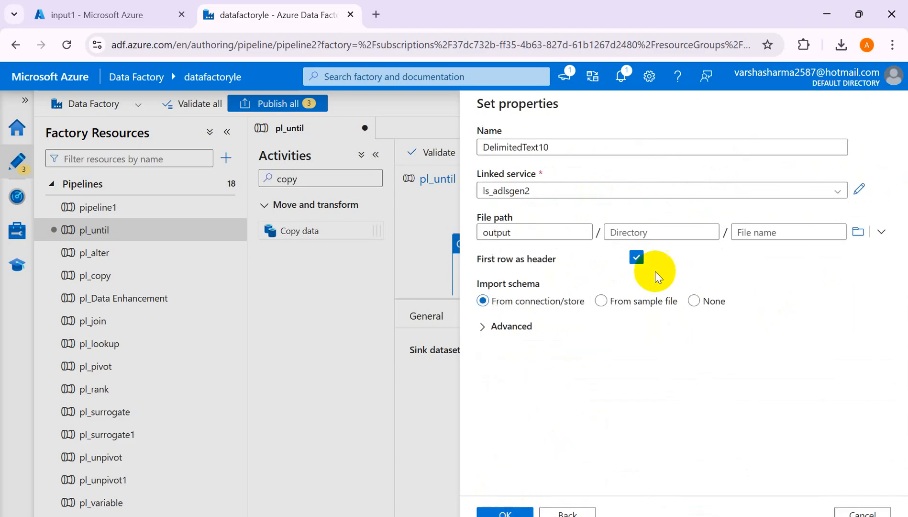
- Try to create the sink dataset with the directory names Output1, 0utput1 and output, importing the schema from the connection/store
{"action": "left_click", "coordinate": [665, 230]}
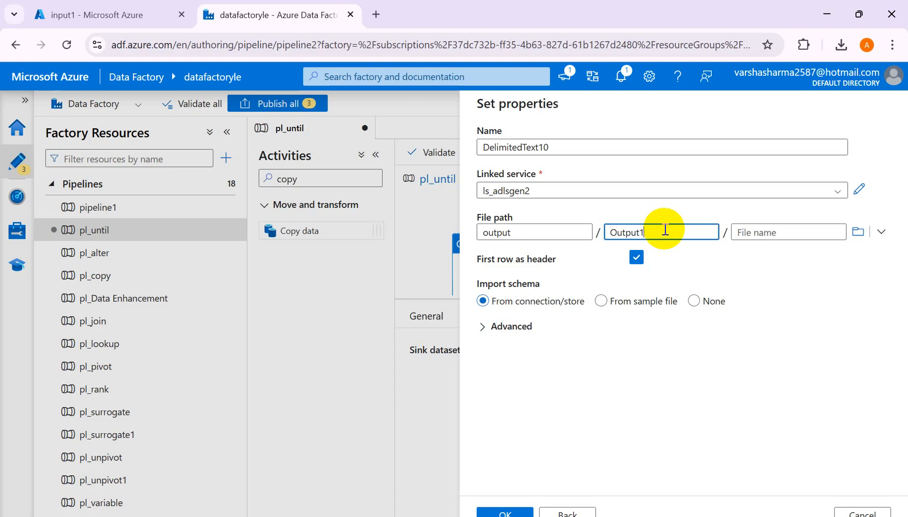
{"action": "left_click", "coordinate": [494, 511]}
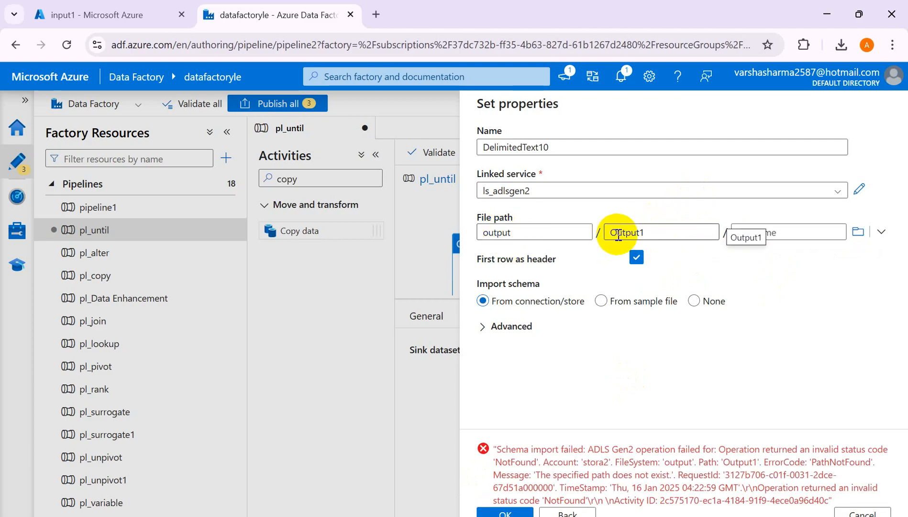
{"action": "left_click", "coordinate": [618, 234]}
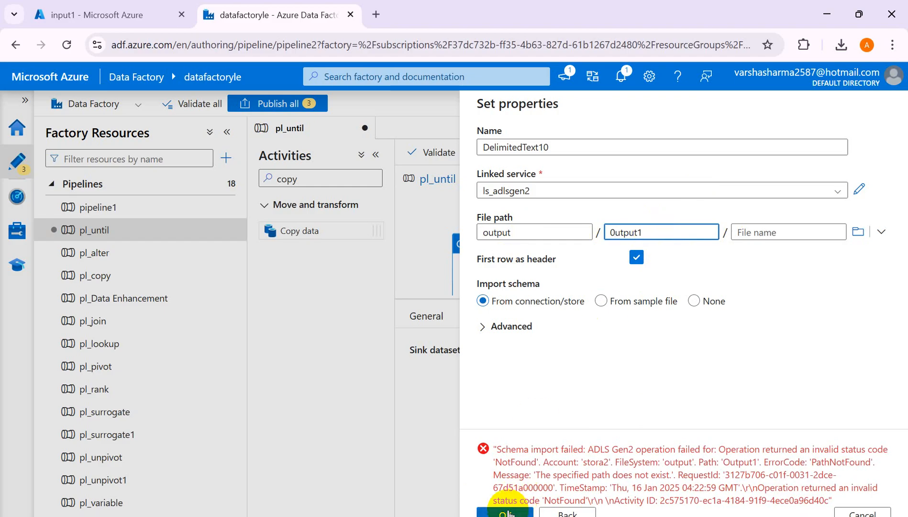
{"action": "left_click", "coordinate": [508, 512]}
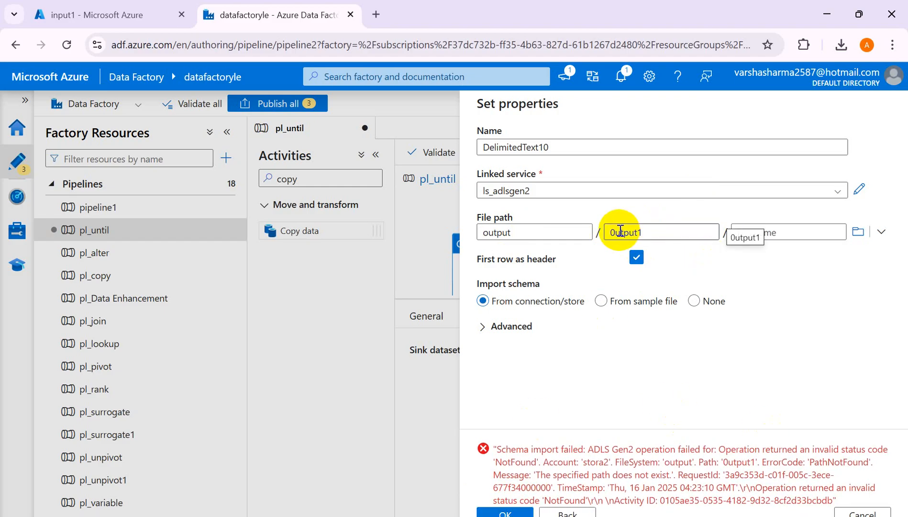
{"action": "left_click", "coordinate": [658, 232]}
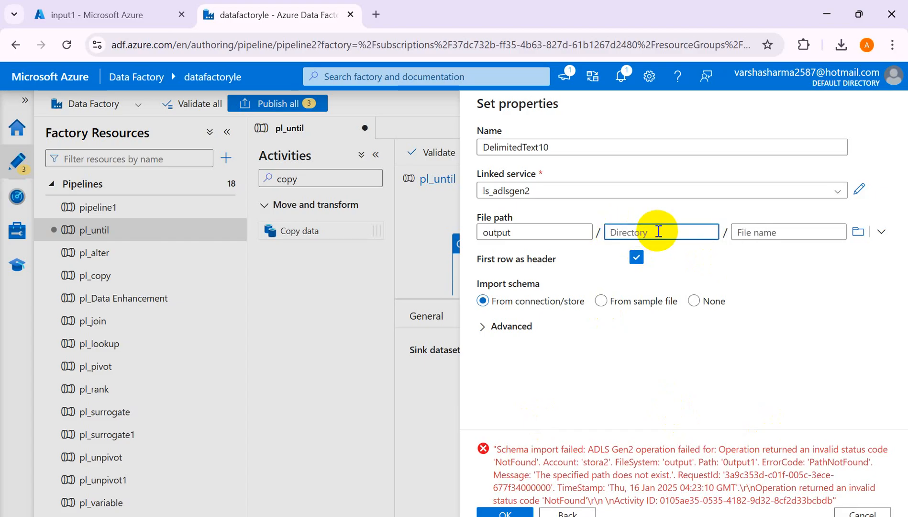
{"action": "type", "text": "output"}
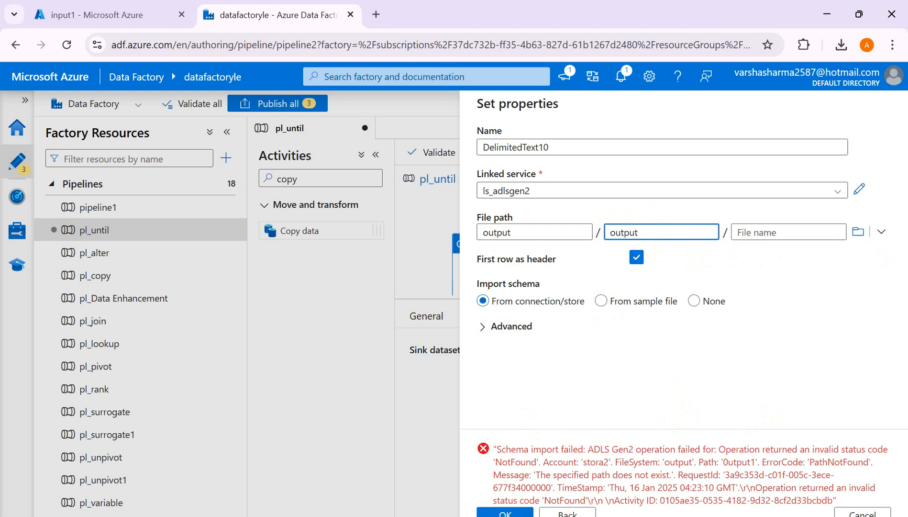
{"action": "left_click", "coordinate": [506, 512]}
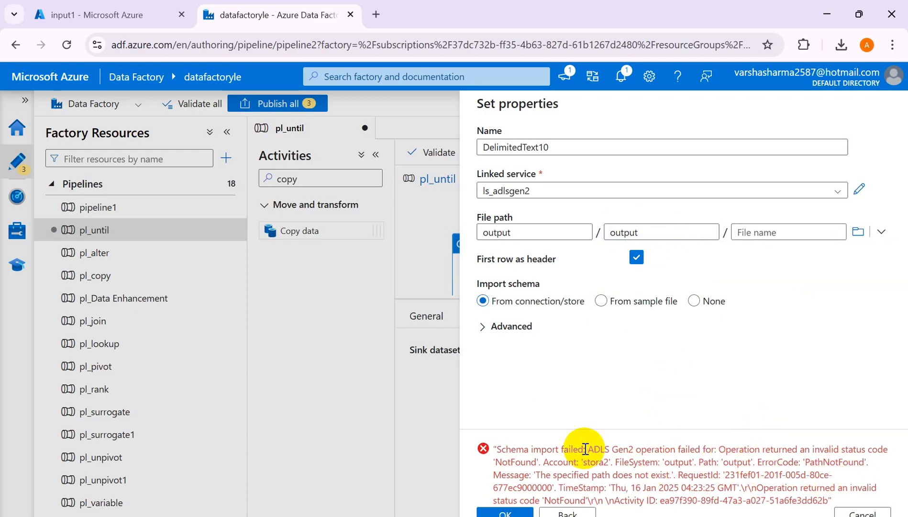
{"action": "left_click_drag", "start_coordinate": [571, 449], "coordinate": [612, 463]}
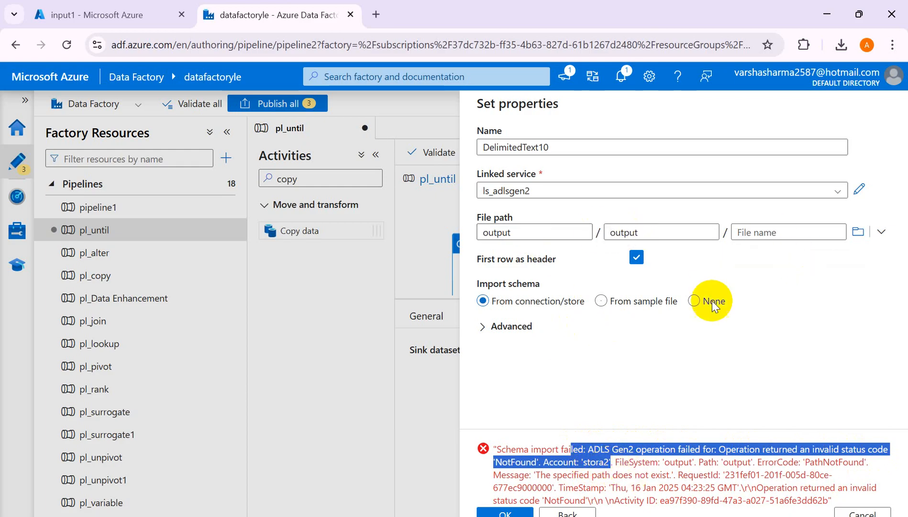
- Create the sink dataset in the output container with directory output_1 and schema import set to None
{"action": "left_click", "coordinate": [859, 231]}
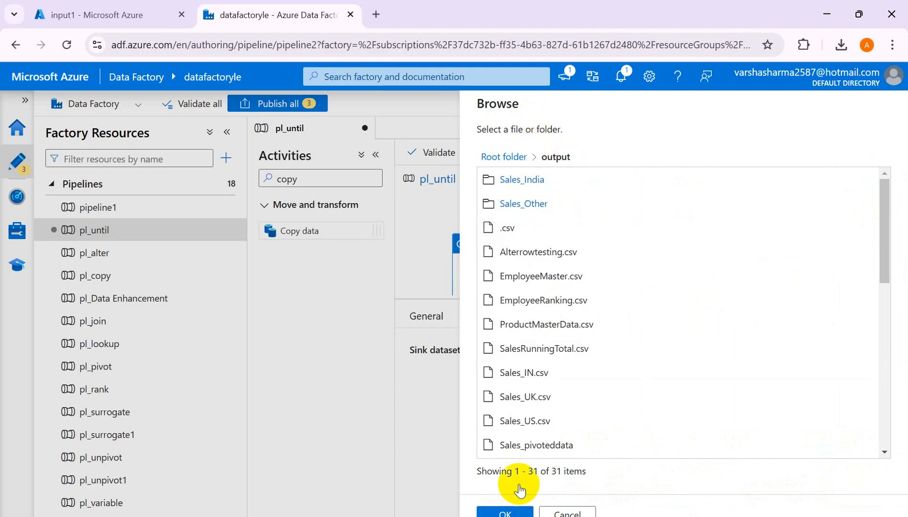
{"action": "left_click", "coordinate": [505, 512]}
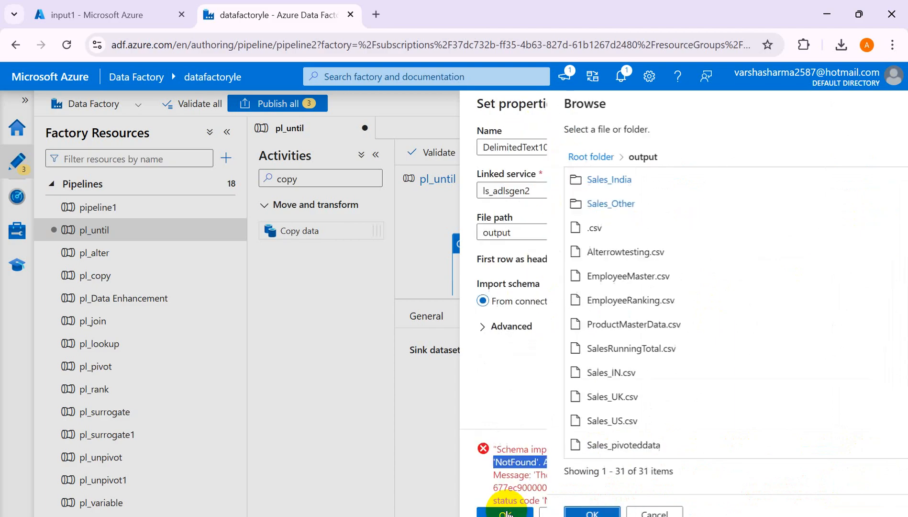
{"action": "left_click", "coordinate": [665, 232]}
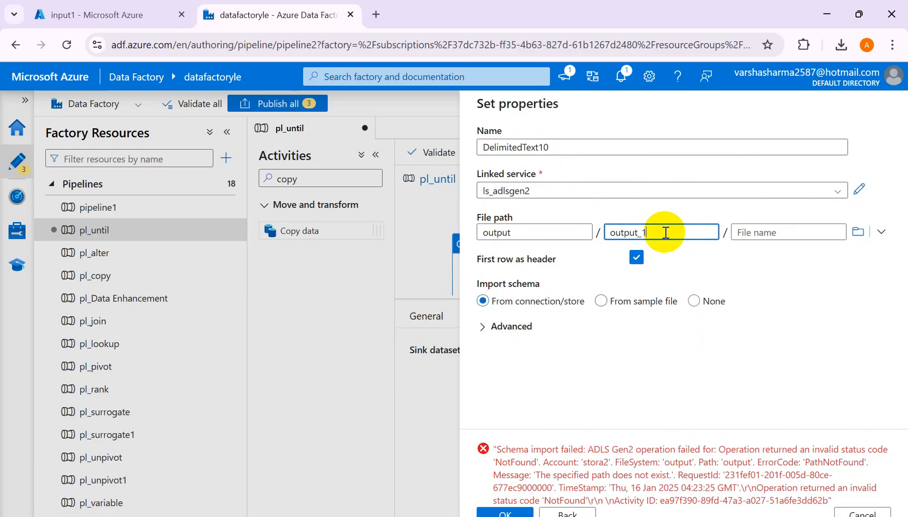
{"action": "left_click", "coordinate": [504, 512]}
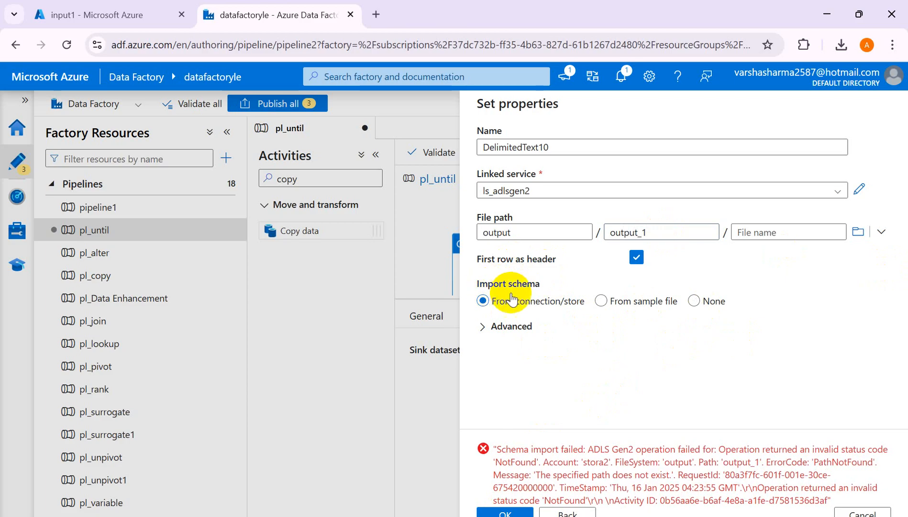
{"action": "left_click", "coordinate": [694, 300]}
{"action": "left_click", "coordinate": [509, 512]}
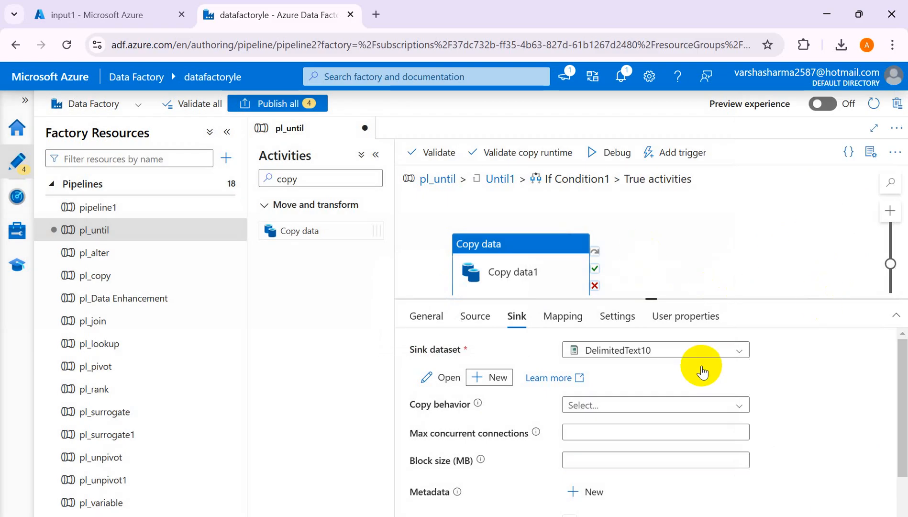
- Return to the pl_until canvas and review the Until1 expression and the pipeline's FileAvailable variable
{"action": "left_click_drag", "start_coordinate": [905, 378], "coordinate": [898, 283]}
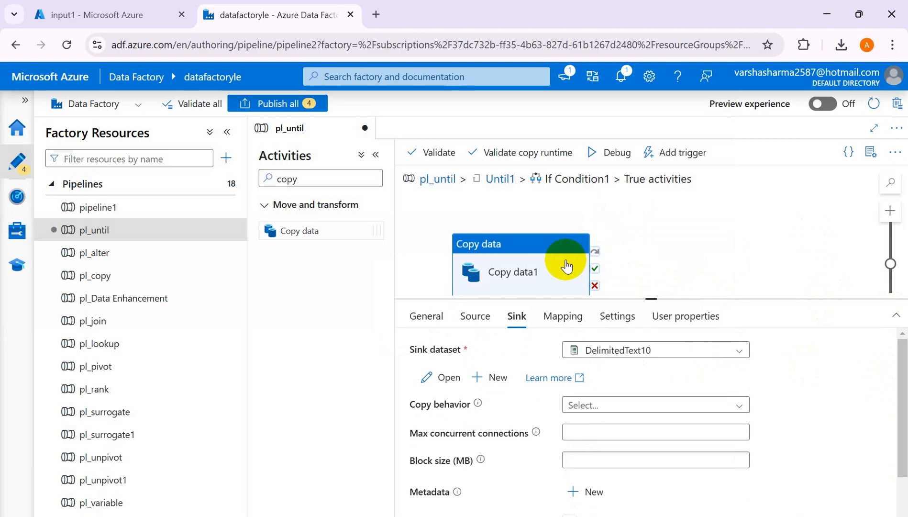
{"action": "left_click_drag", "start_coordinate": [648, 298], "coordinate": [648, 381]}
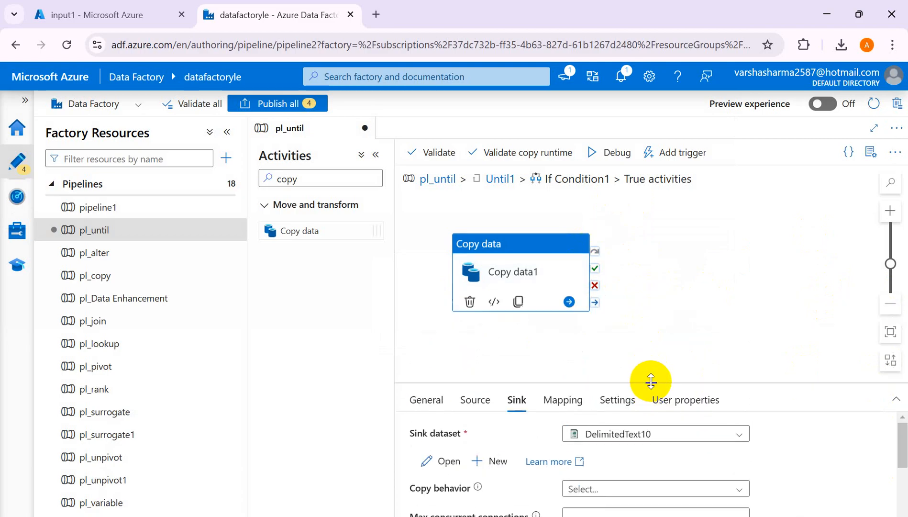
{"action": "left_click", "coordinate": [439, 182]}
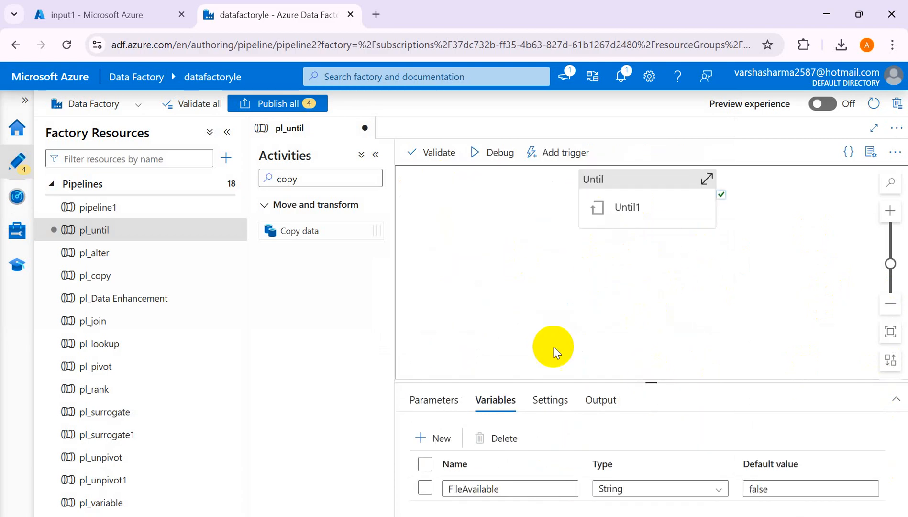
{"action": "left_click", "coordinate": [622, 202]}
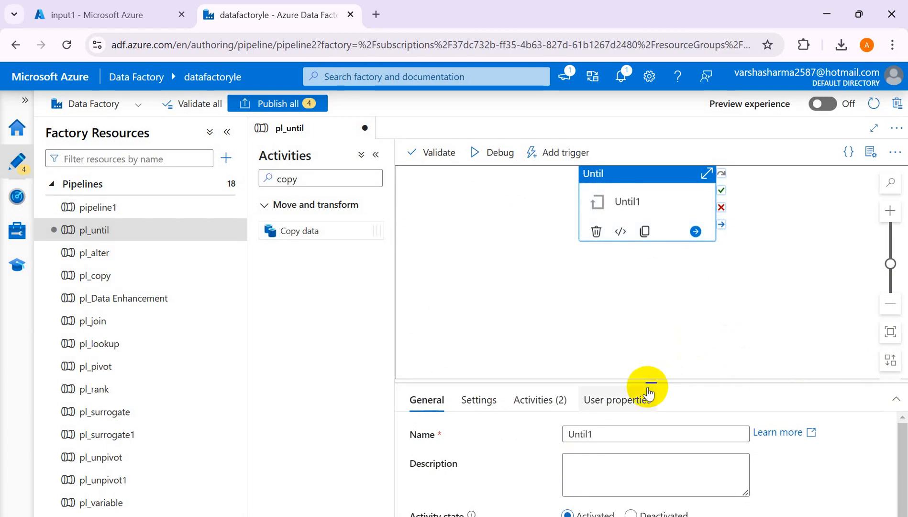
{"action": "left_click_drag", "start_coordinate": [653, 383], "coordinate": [655, 316]}
{"action": "right_click", "coordinate": [658, 315]}
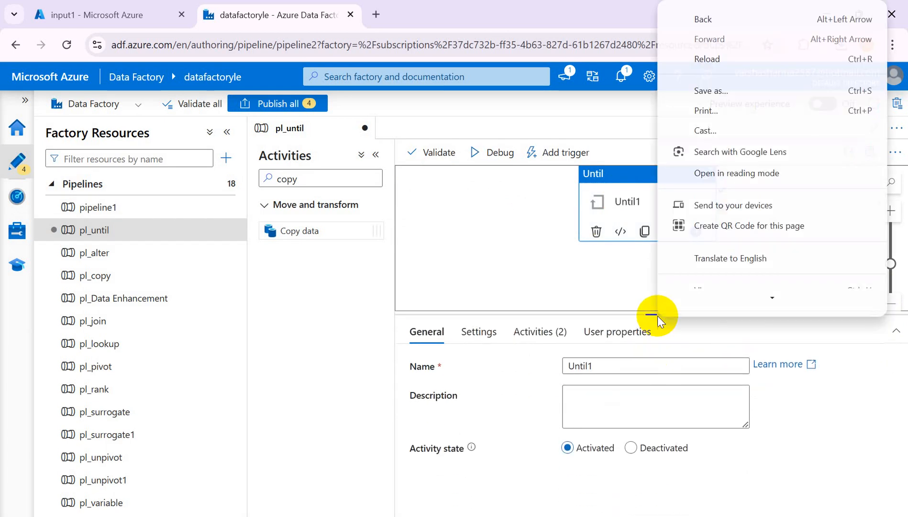
{"action": "left_click", "coordinate": [479, 333]}
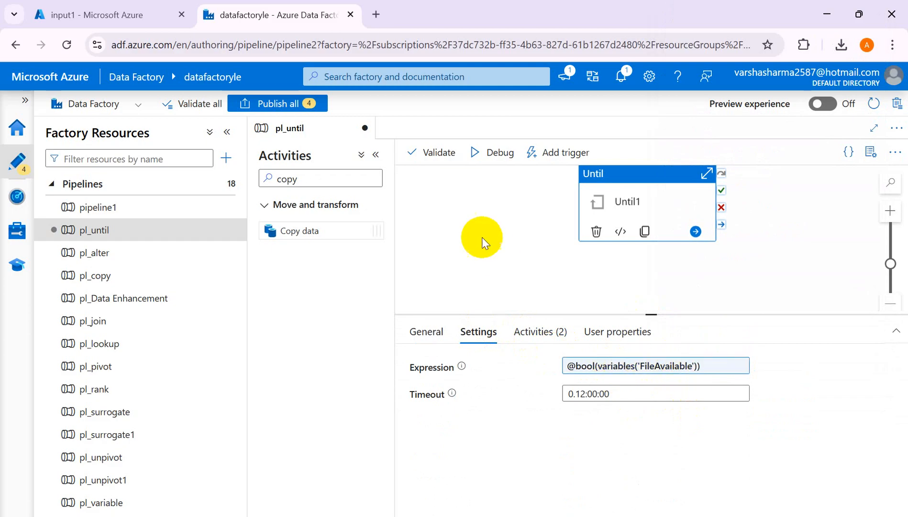
{"action": "left_click", "coordinate": [473, 239]}
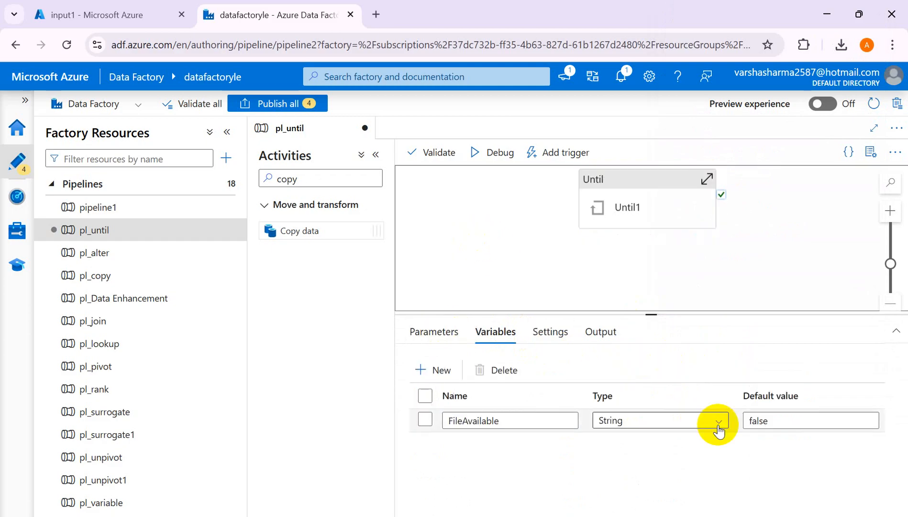
- Go into the Until1 loop's activities and open the False case of If Condition1 for editing
{"action": "left_click", "coordinate": [646, 211]}
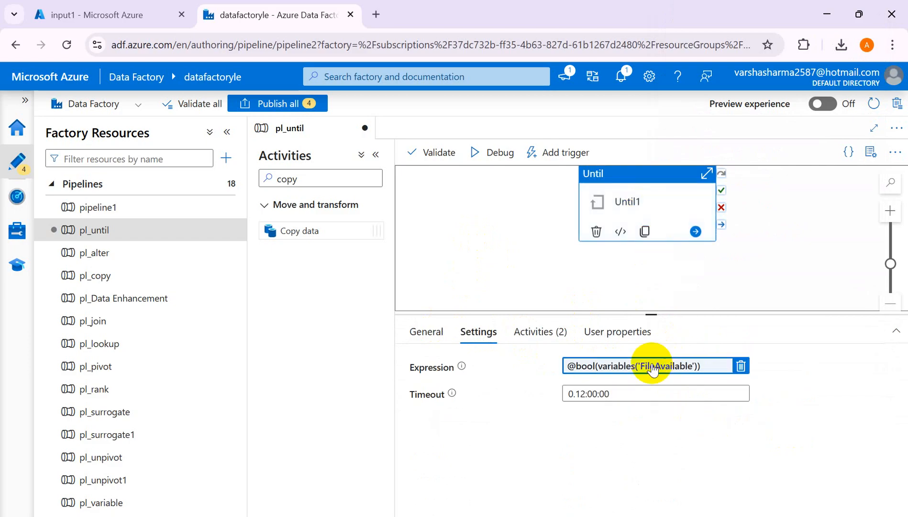
{"action": "left_click", "coordinate": [545, 334]}
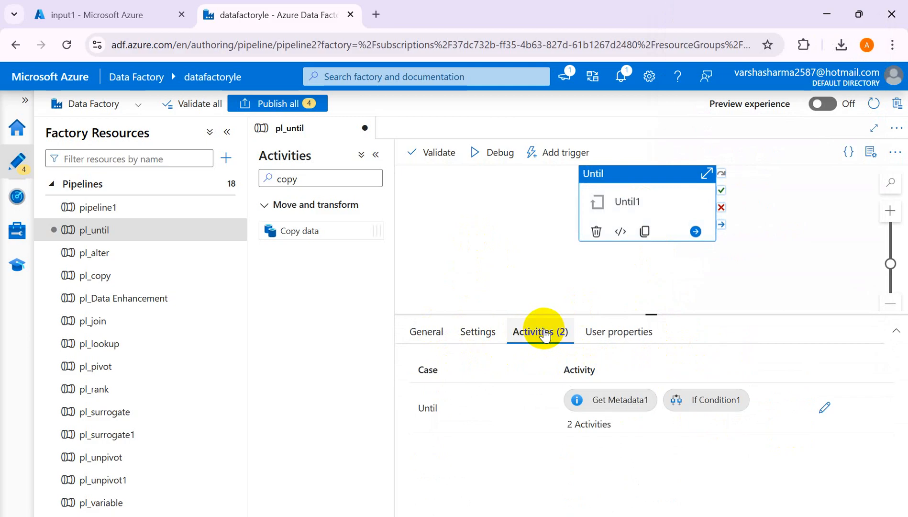
{"action": "left_click", "coordinate": [822, 410]}
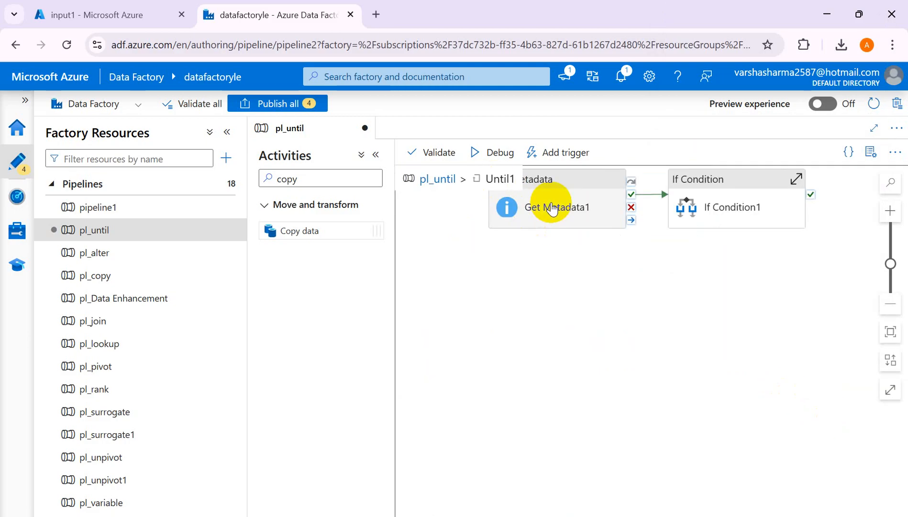
{"action": "left_click", "coordinate": [551, 208]}
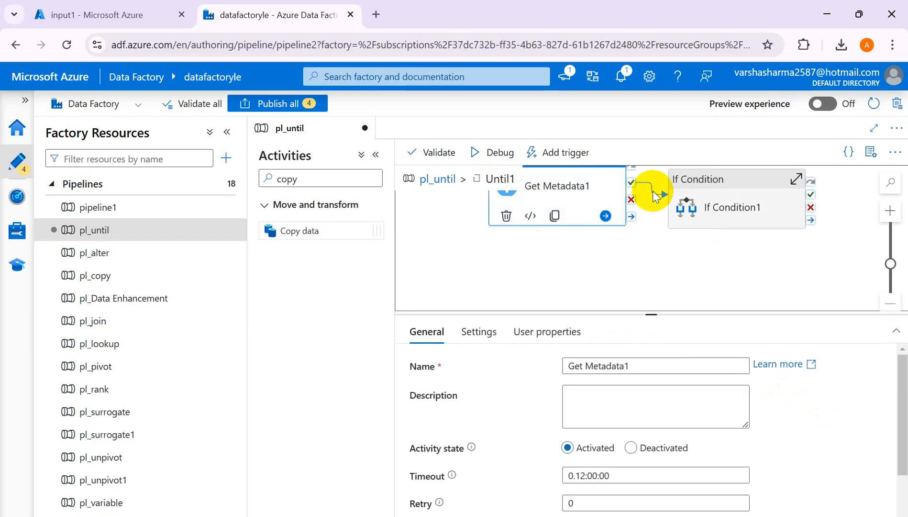
{"action": "left_click", "coordinate": [721, 184]}
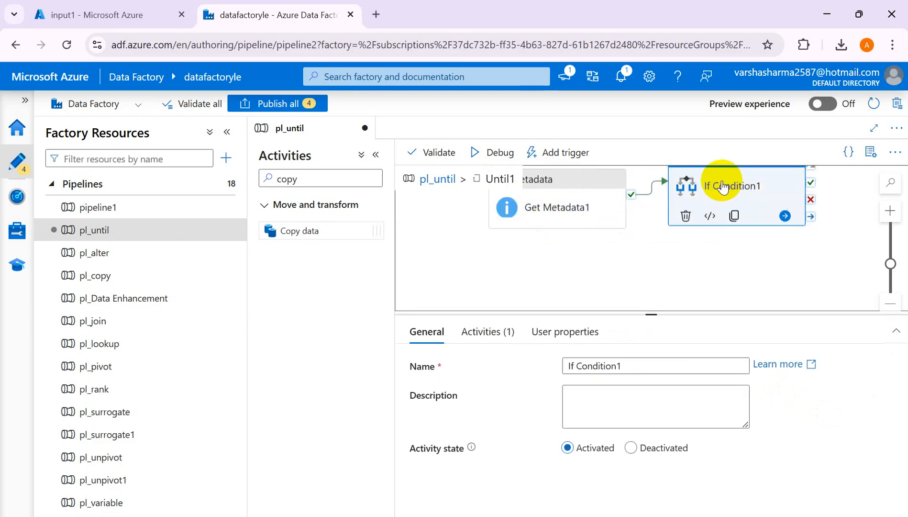
{"action": "left_click", "coordinate": [473, 331]}
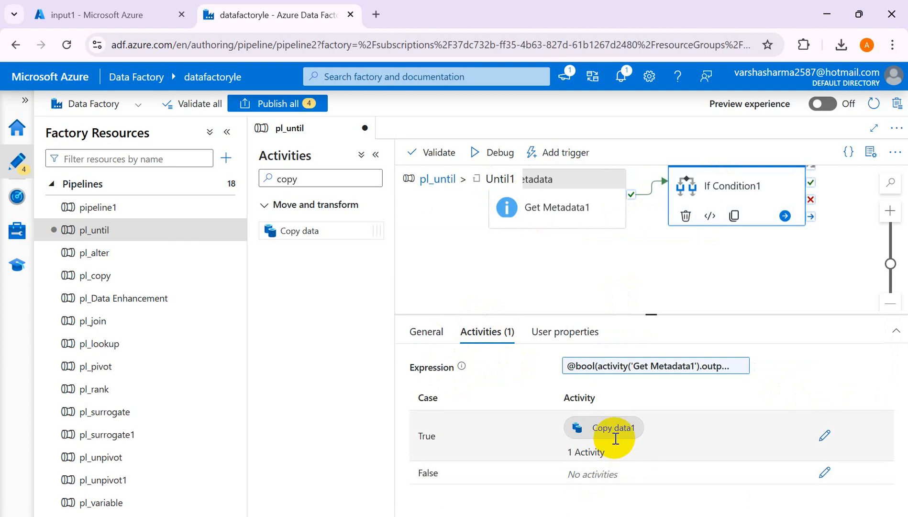
{"action": "left_click", "coordinate": [824, 472]}
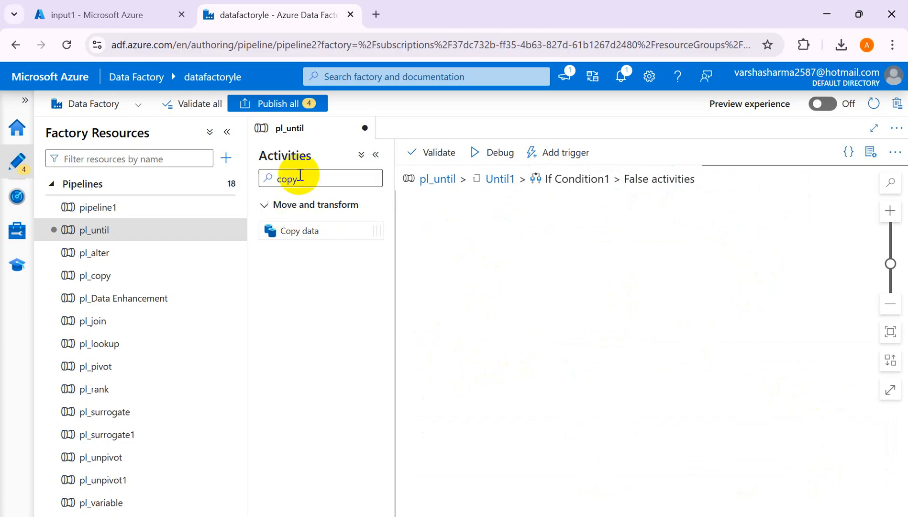
- Add a Wait activity to the False activities of If Condition1 and set its wait time to 120 seconds
{"action": "key", "text": "BackSpace"}
{"action": "key", "text": "BackSpace"}
{"action": "key", "text": "BackSpace"}
{"action": "key", "text": "BackSpace"}
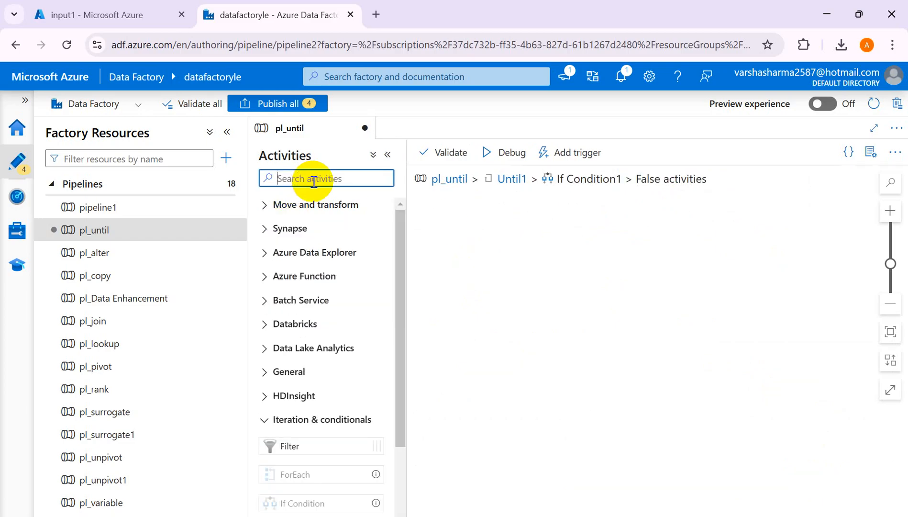
{"action": "type", "text": "wait"}
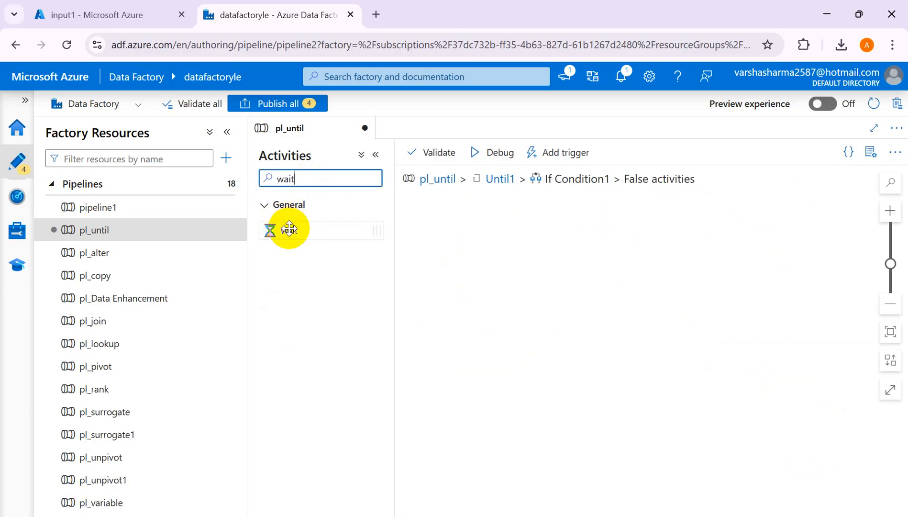
{"action": "left_click_drag", "start_coordinate": [288, 229], "coordinate": [578, 229]}
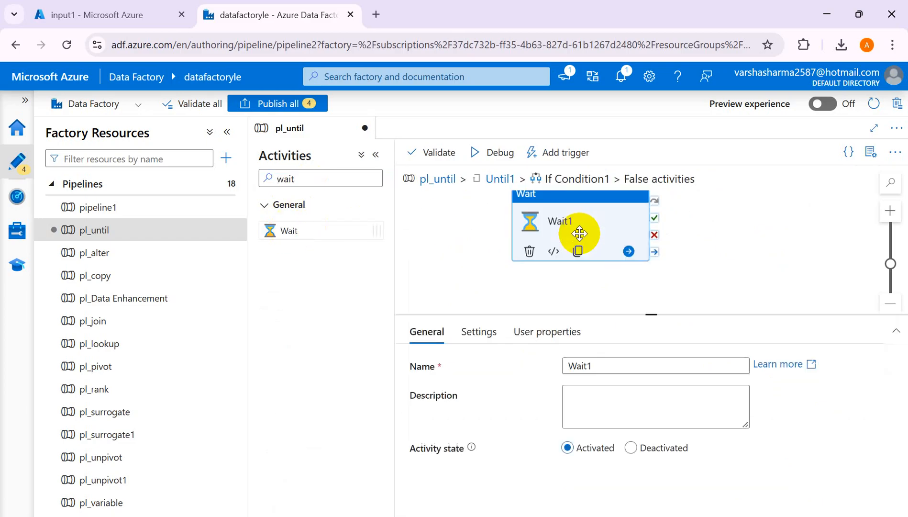
{"action": "left_click", "coordinate": [475, 335]}
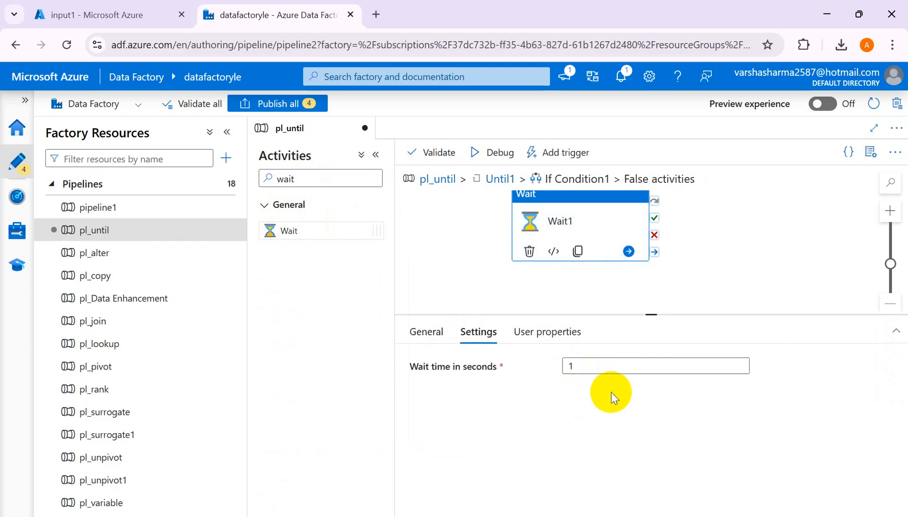
{"action": "left_click", "coordinate": [588, 363]}
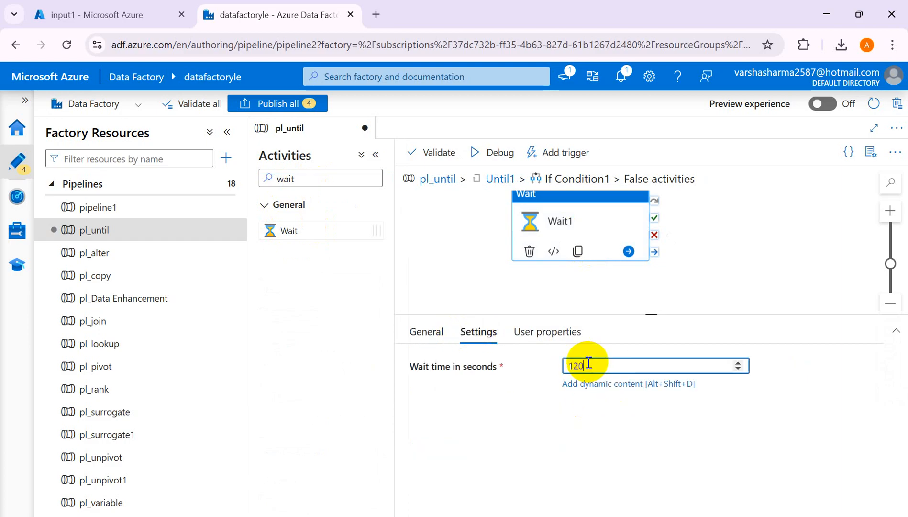
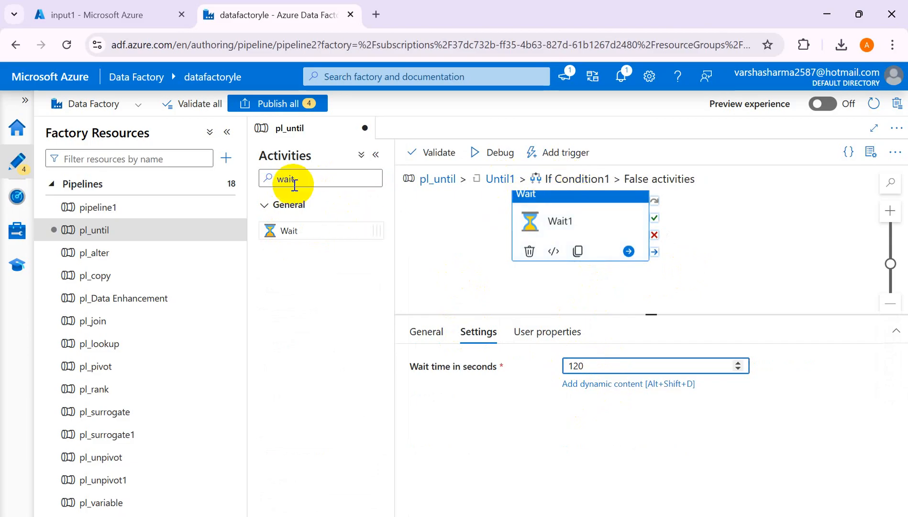
- Return to the Until1 loop's activities, review If Condition1 and Get Metadata1, and clear the activity search
{"action": "left_click", "coordinate": [495, 178]}
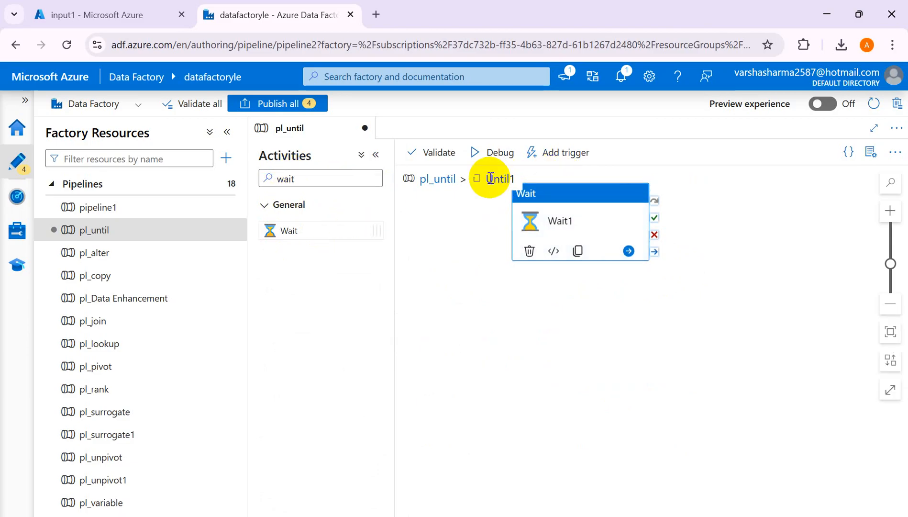
{"action": "left_click", "coordinate": [755, 218]}
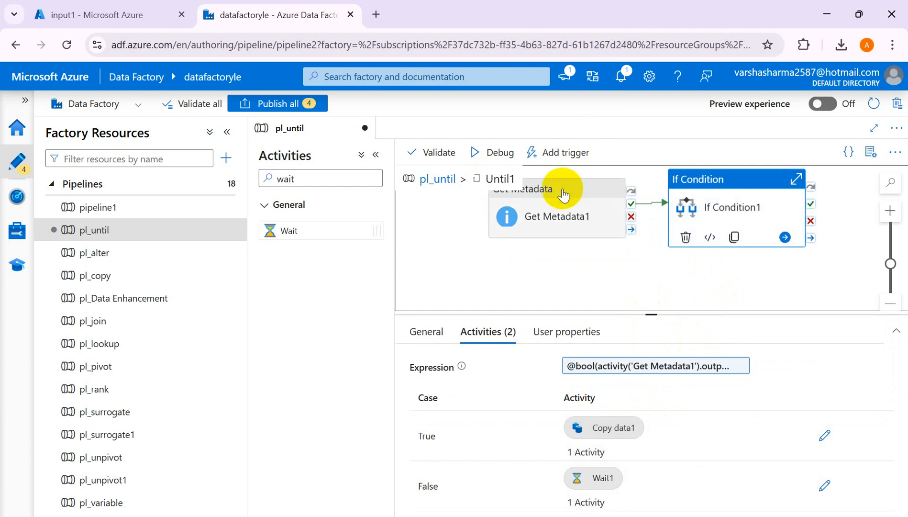
{"action": "left_click", "coordinate": [563, 195]}
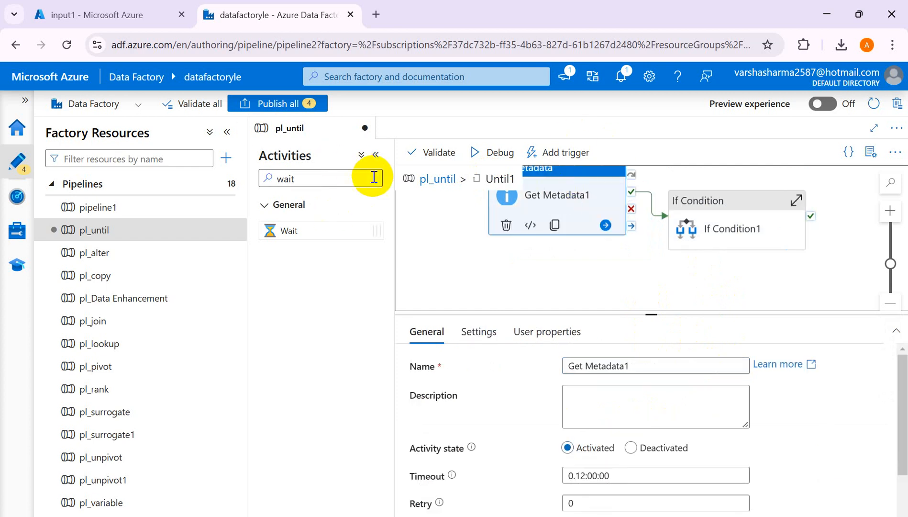
{"action": "double_click", "coordinate": [337, 179]}
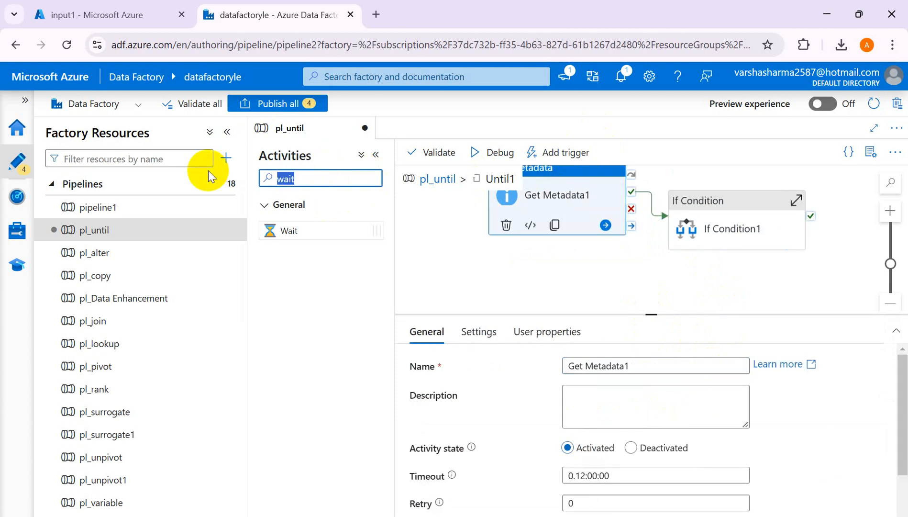
{"action": "key", "text": "BackSpace"}
- Check the input1 container for the source file, start a debug run of pl_until, and collapse the activities toolbox
{"action": "left_click", "coordinate": [95, 18]}
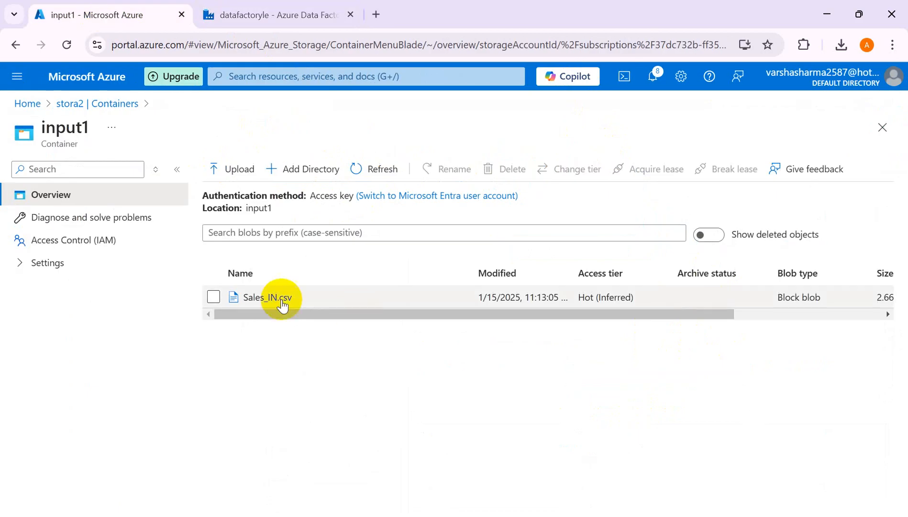
{"action": "left_click", "coordinate": [268, 18]}
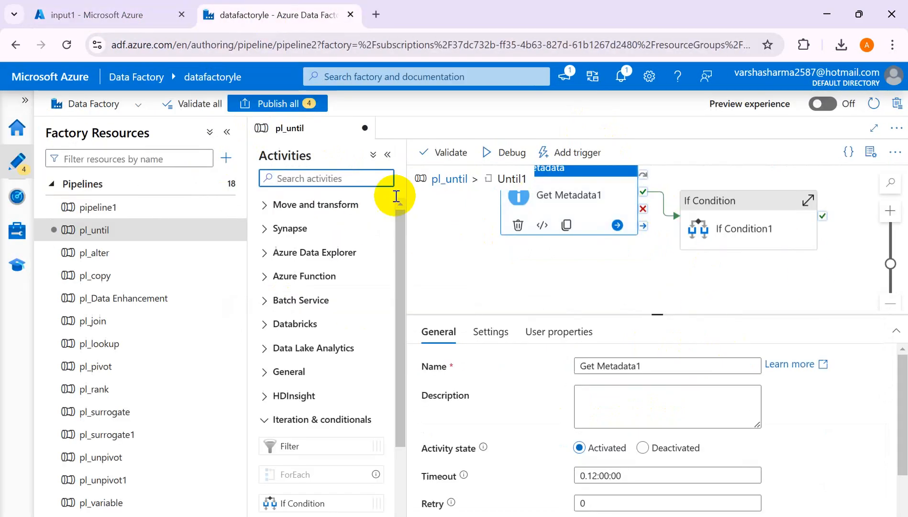
{"action": "left_click", "coordinate": [490, 154]}
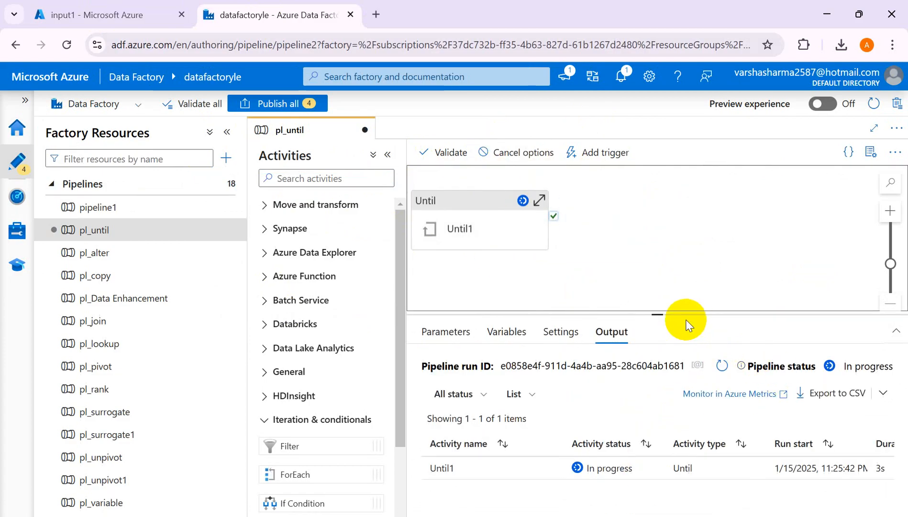
{"action": "left_click", "coordinate": [387, 154]}
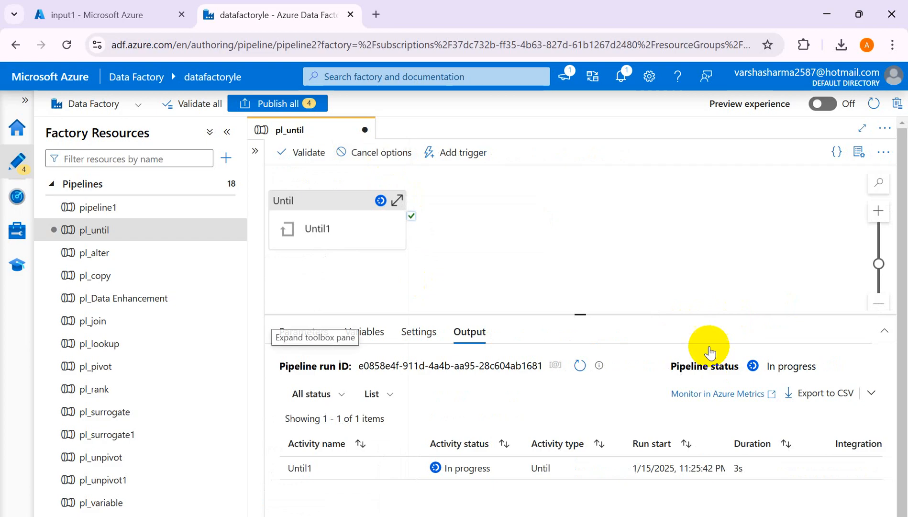
- Refresh the debug run and inspect the exists value in Get Metadata1's output
{"action": "left_click", "coordinate": [579, 365]}
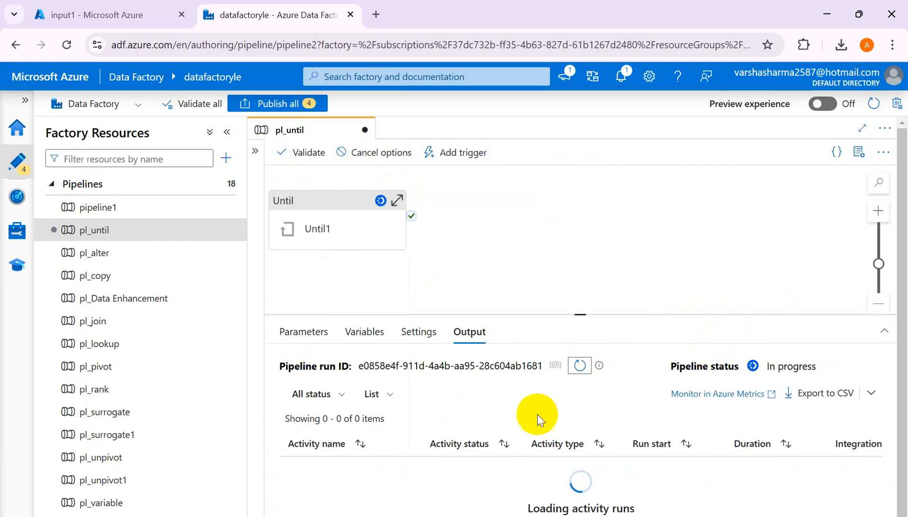
{"action": "left_click", "coordinate": [581, 365]}
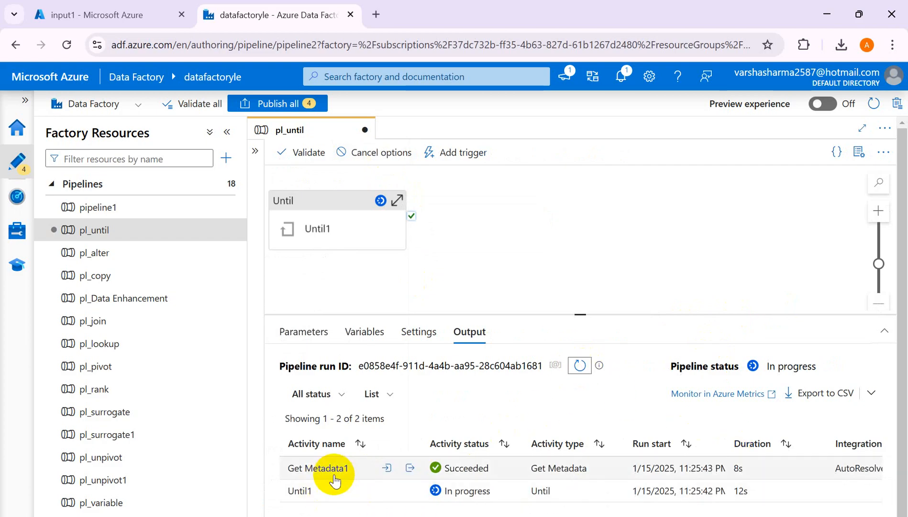
{"action": "left_click", "coordinate": [410, 468]}
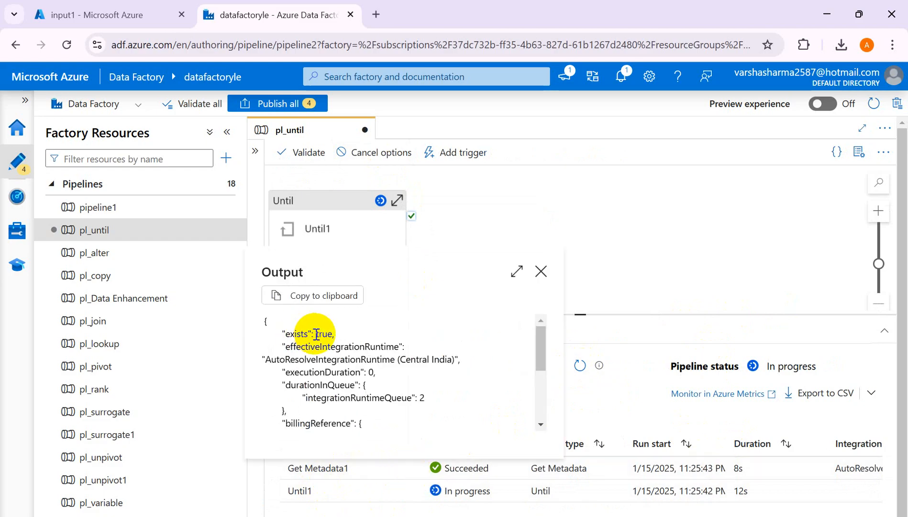
{"action": "left_click_drag", "start_coordinate": [316, 334], "coordinate": [332, 336]}
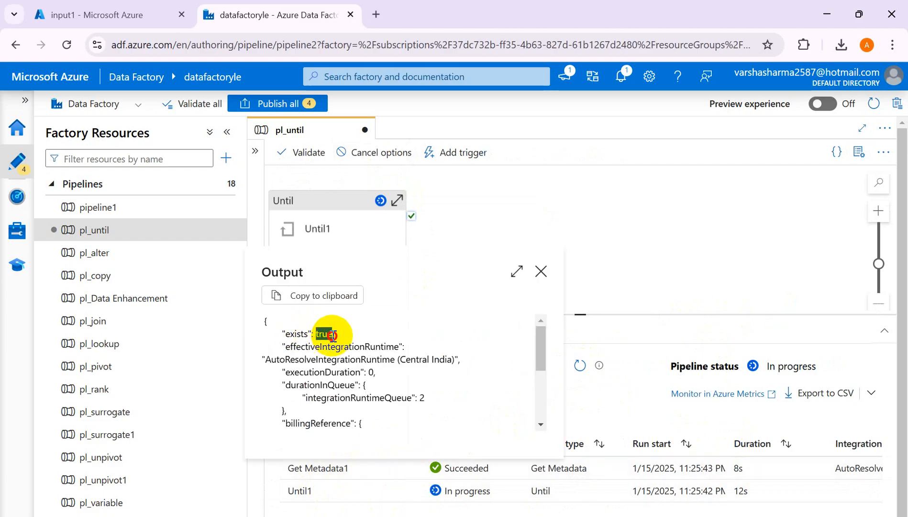
{"action": "left_click", "coordinate": [541, 271]}
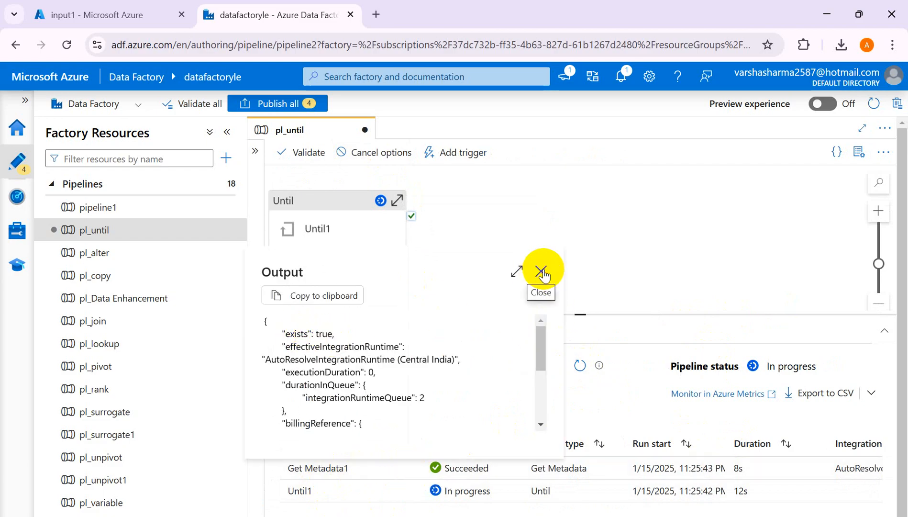
- Refresh the activity runs and inspect the run input of If Condition1
{"action": "left_click", "coordinate": [579, 365]}
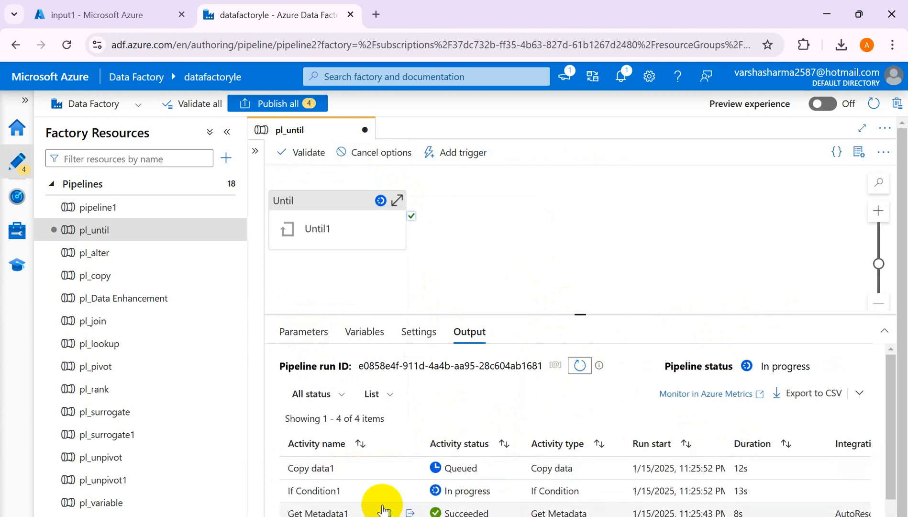
{"action": "left_click", "coordinate": [409, 491]}
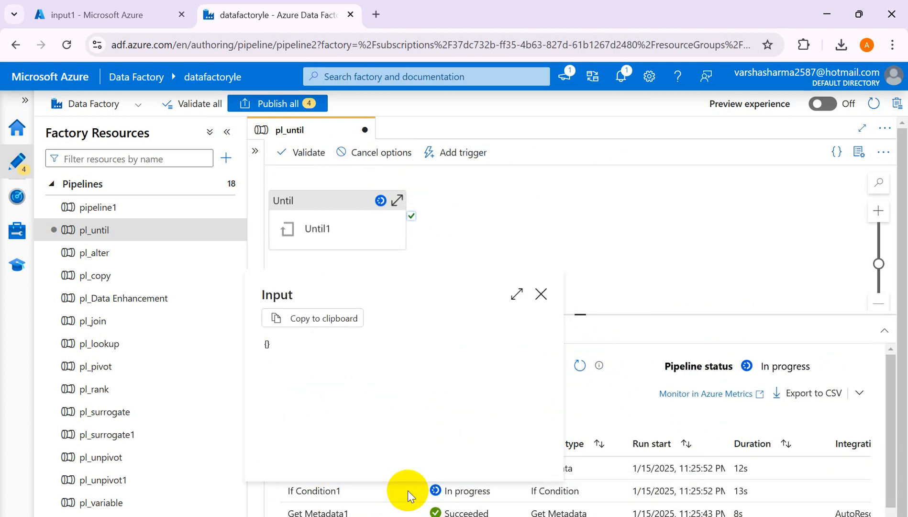
{"action": "left_click", "coordinate": [538, 300]}
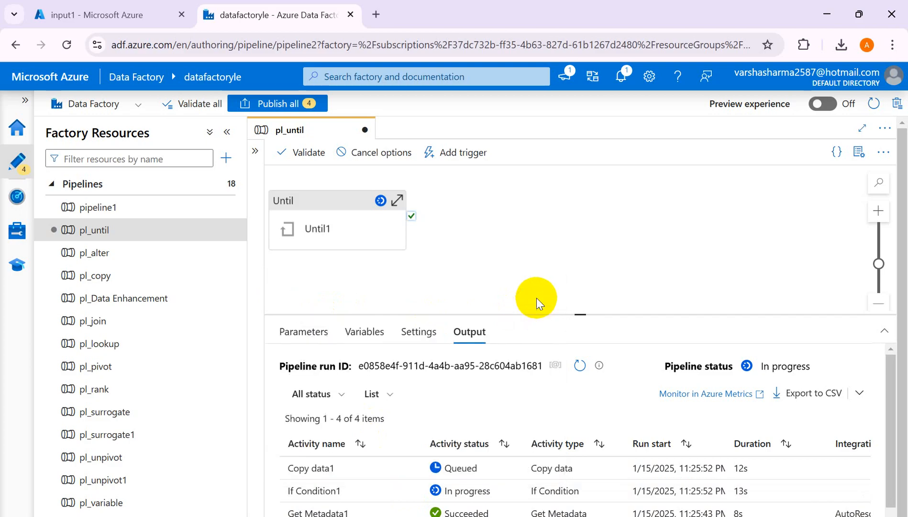
{"action": "left_click", "coordinate": [412, 491]}
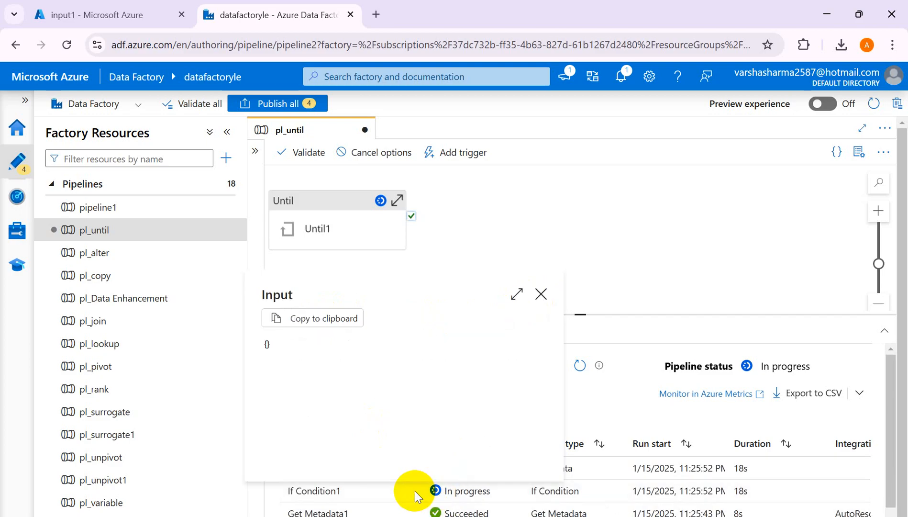
{"action": "left_click", "coordinate": [542, 296]}
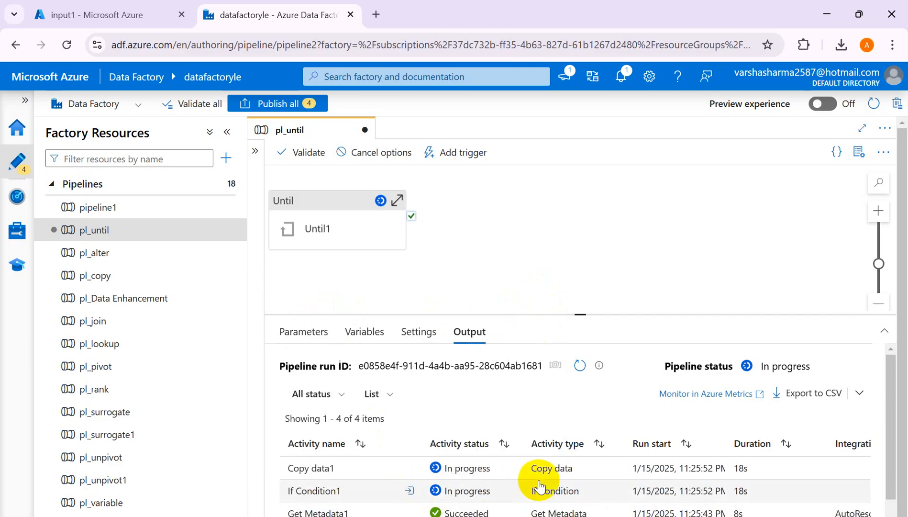
- Refresh the debug run's activity list repeatedly to follow the successive iterations of the Until1 loop
{"action": "left_click", "coordinate": [580, 366]}
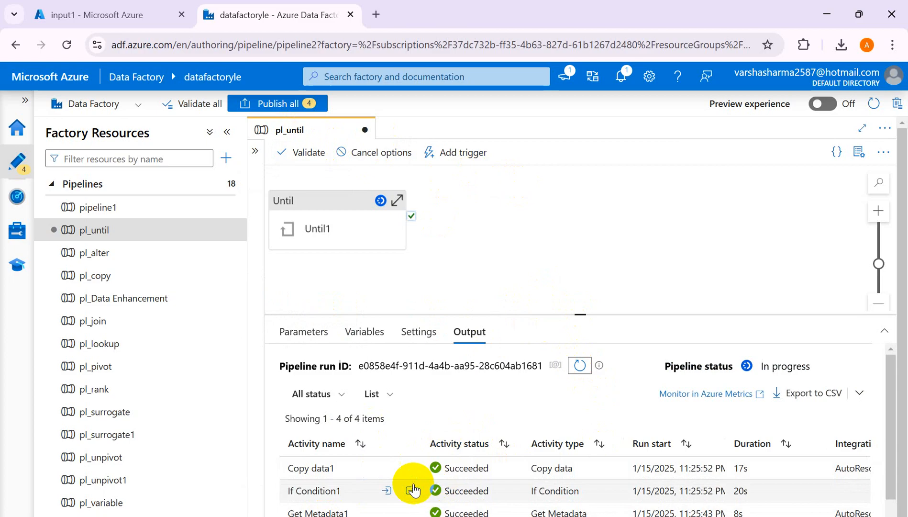
{"action": "mouse_move", "coordinate": [391, 471]}
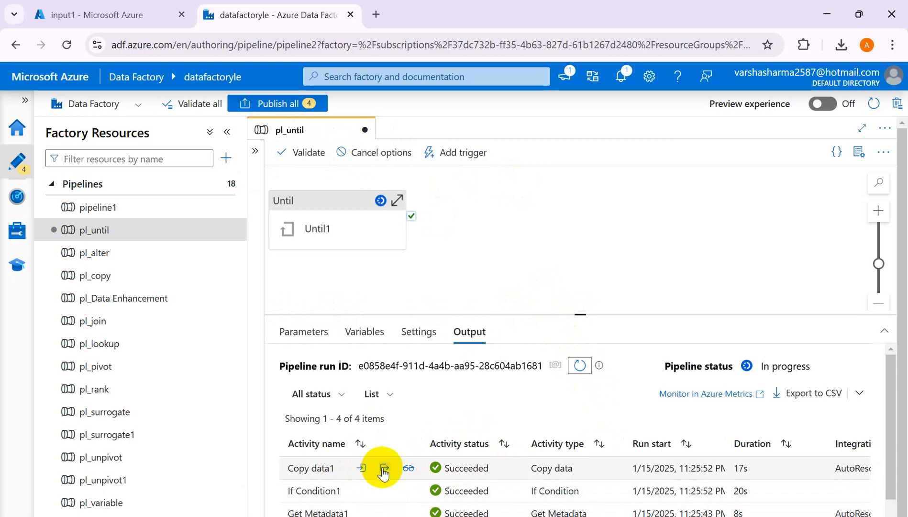
{"action": "mouse_move", "coordinate": [351, 496]}
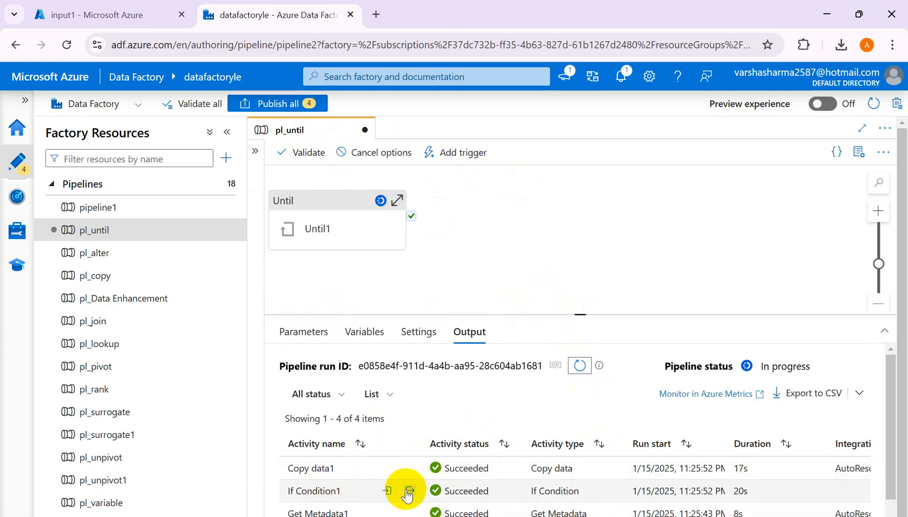
{"action": "mouse_move", "coordinate": [325, 475]}
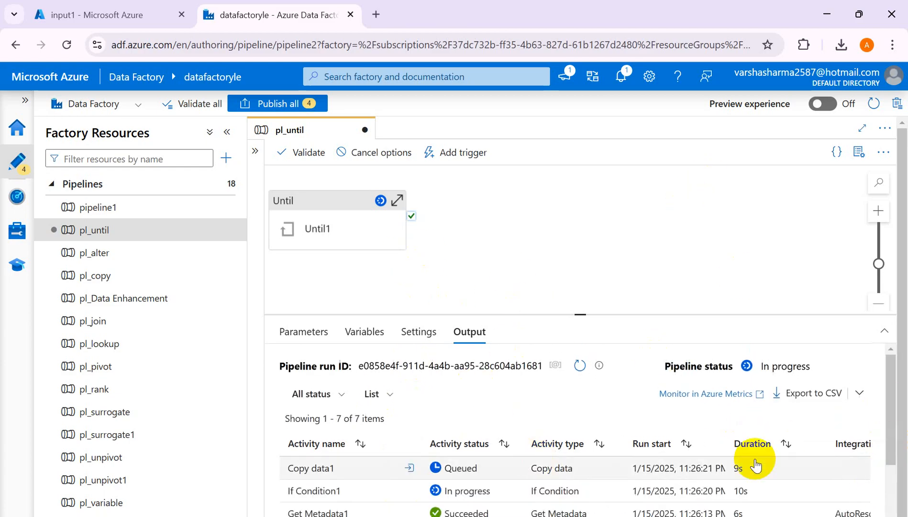
{"action": "left_click", "coordinate": [580, 366]}
{"action": "left_click", "coordinate": [580, 366]}
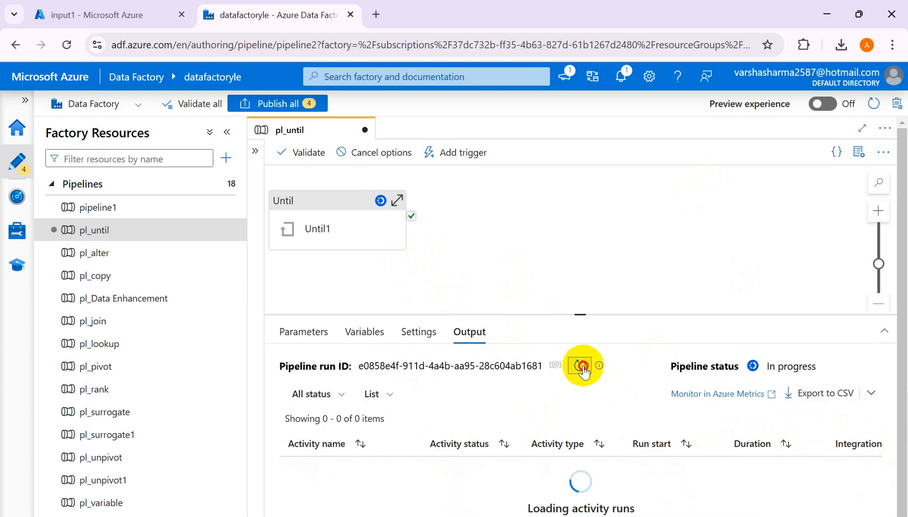
{"action": "left_click", "coordinate": [580, 366]}
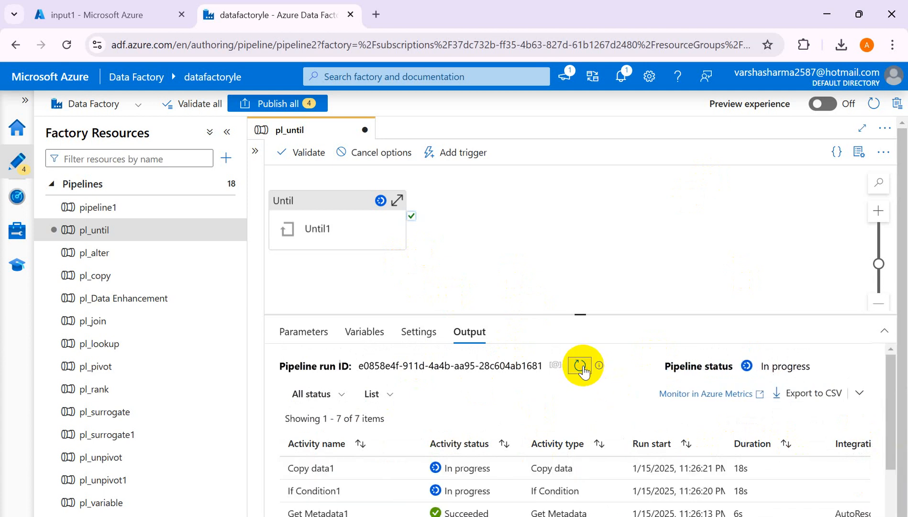
{"action": "left_click", "coordinate": [584, 372]}
{"action": "left_click", "coordinate": [583, 372]}
{"action": "left_click", "coordinate": [583, 372]}
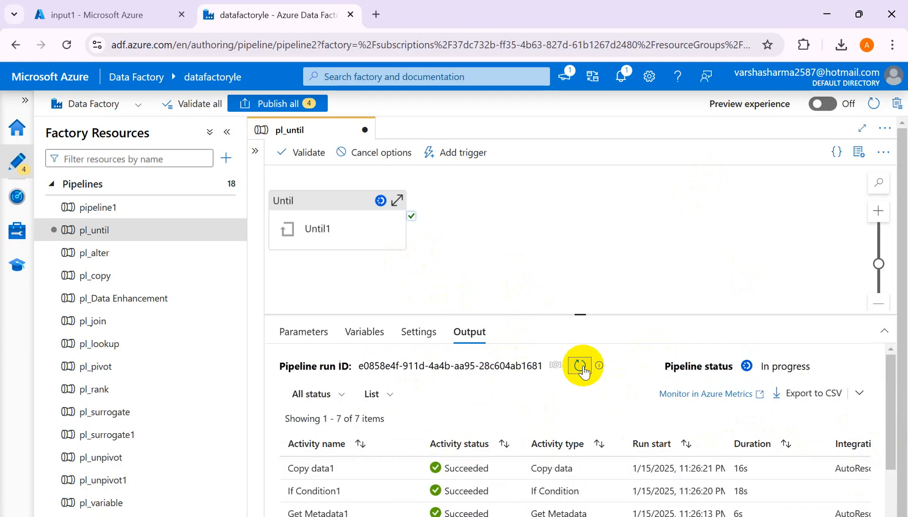
{"action": "left_click", "coordinate": [581, 366]}
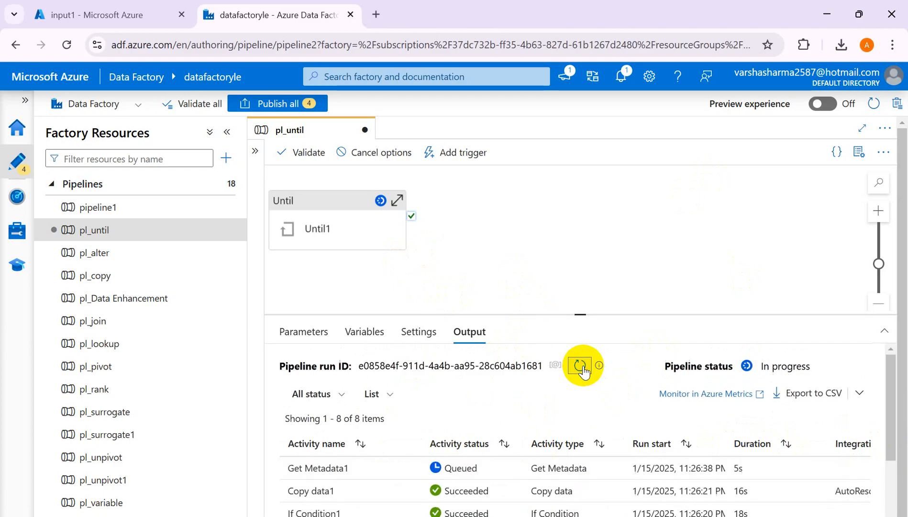
{"action": "left_click", "coordinate": [580, 366]}
{"action": "left_click", "coordinate": [580, 366]}
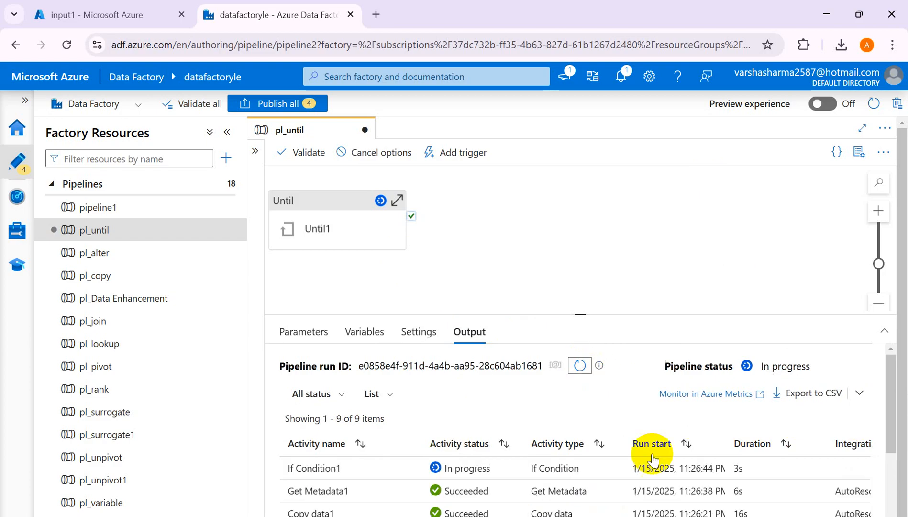
{"action": "left_click", "coordinate": [580, 366]}
{"action": "left_click", "coordinate": [580, 367]}
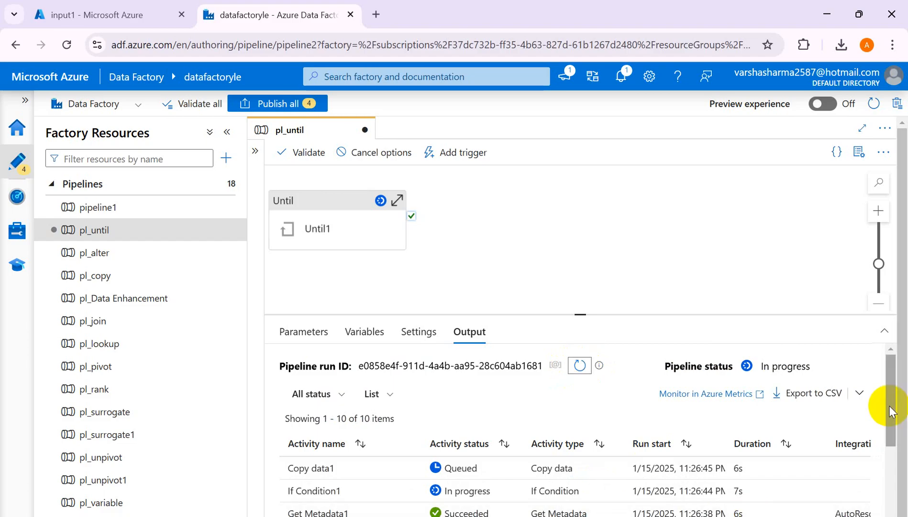
- Review the full list of Get Metadata1, If Condition1 and Copy data1 runs from the loop iterations
{"action": "left_click_drag", "start_coordinate": [889, 407], "coordinate": [885, 501]}
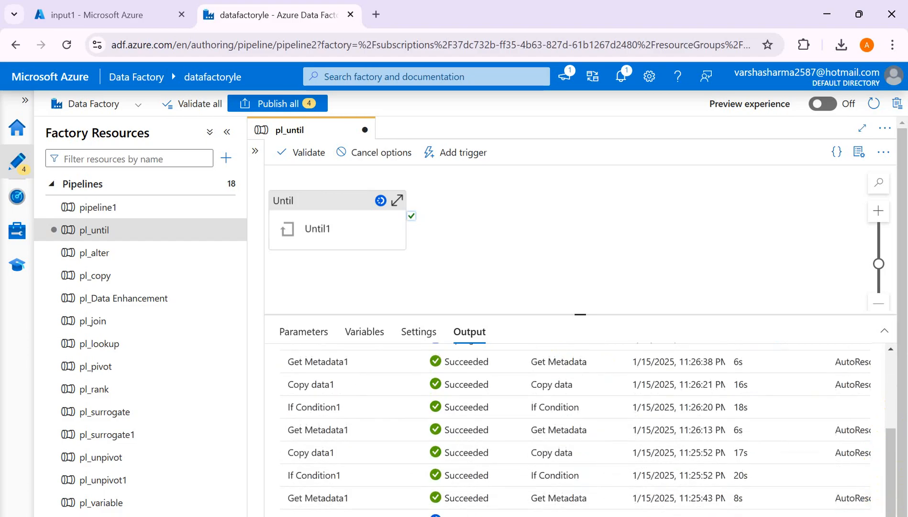
{"action": "left_click", "coordinate": [894, 483]}
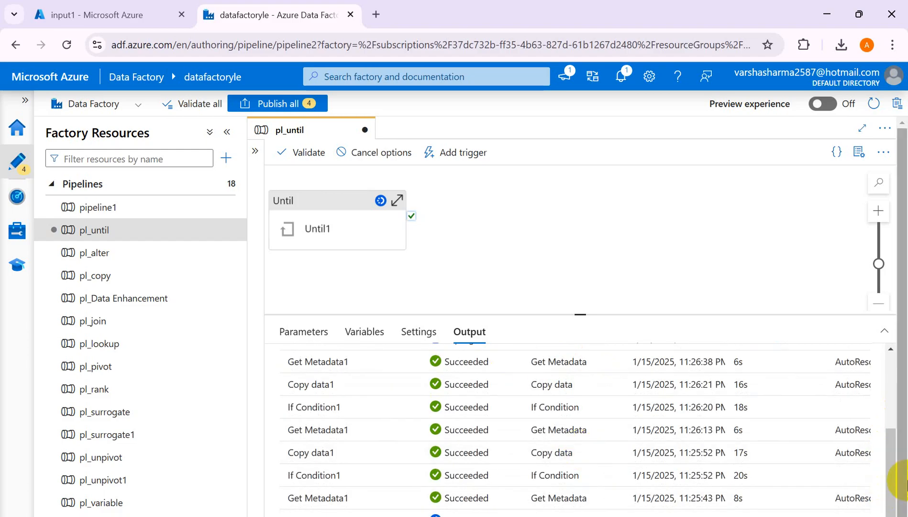
{"action": "left_click_drag", "start_coordinate": [894, 483], "coordinate": [892, 371]}
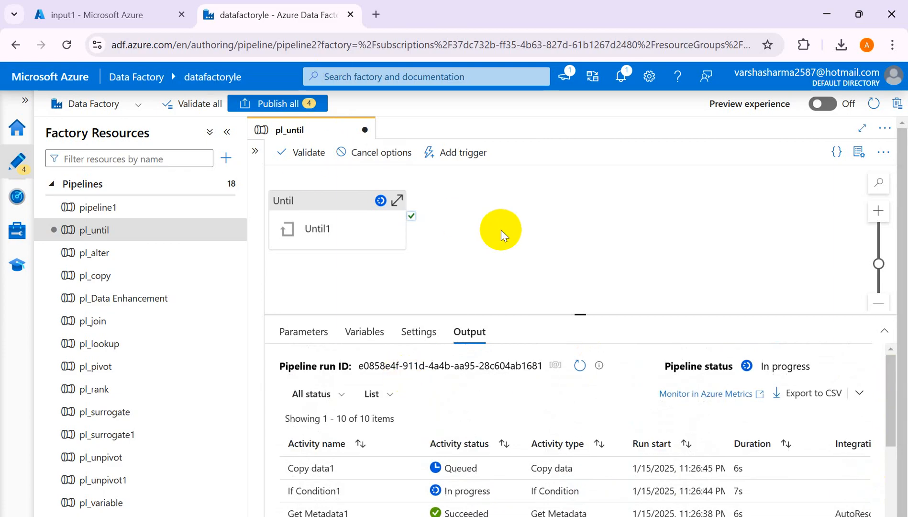
- Cancel the pl_until debug run and switch to the input1 container in the Azure portal
{"action": "left_click", "coordinate": [501, 229]}
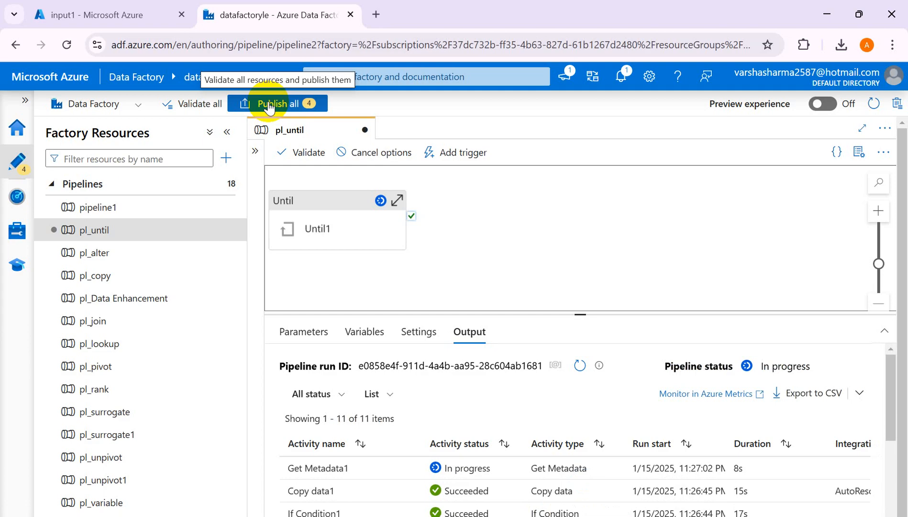
{"action": "left_click", "coordinate": [372, 153]}
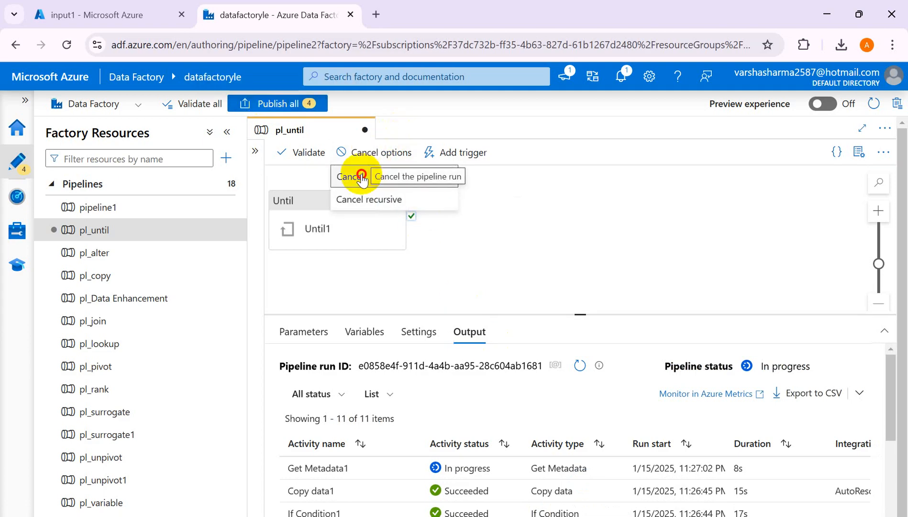
{"action": "left_click", "coordinate": [372, 175]}
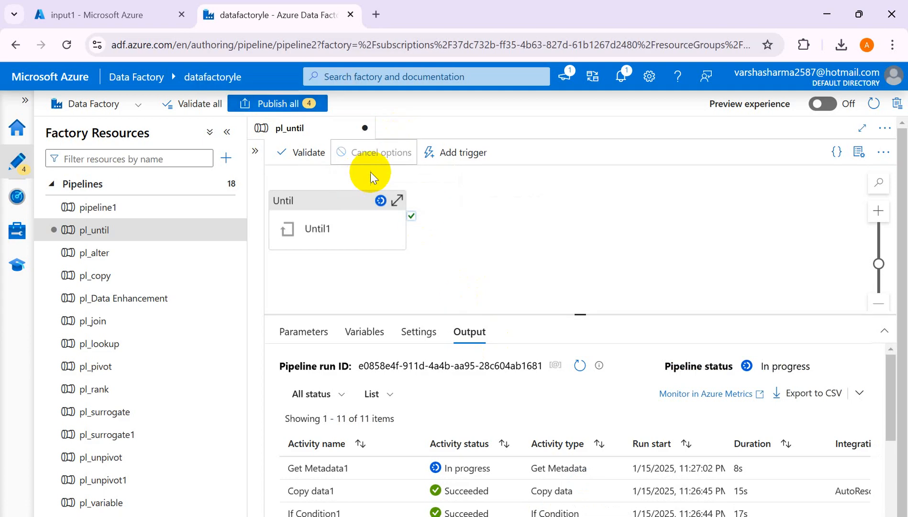
{"action": "left_click", "coordinate": [112, 15]}
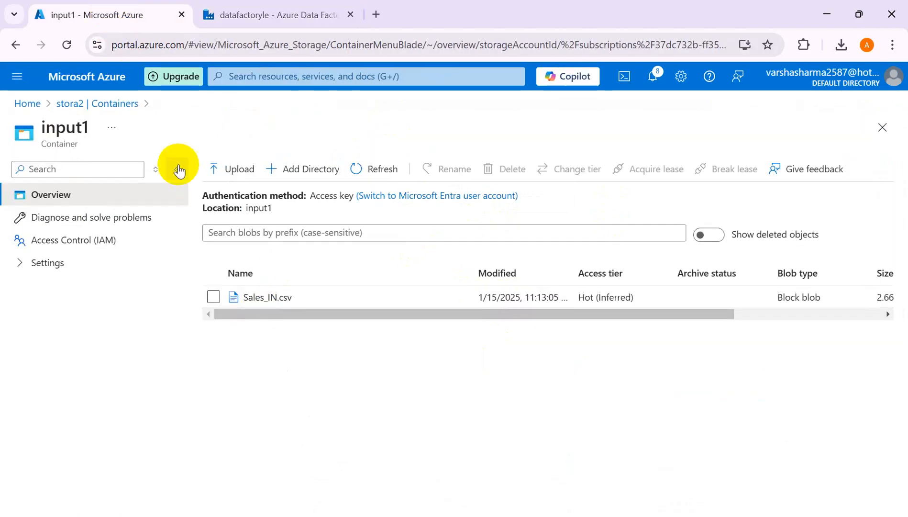
- Open the output_1 folder in stora2's output container and check for the copied Sales_IN.csv
{"action": "left_click", "coordinate": [89, 107]}
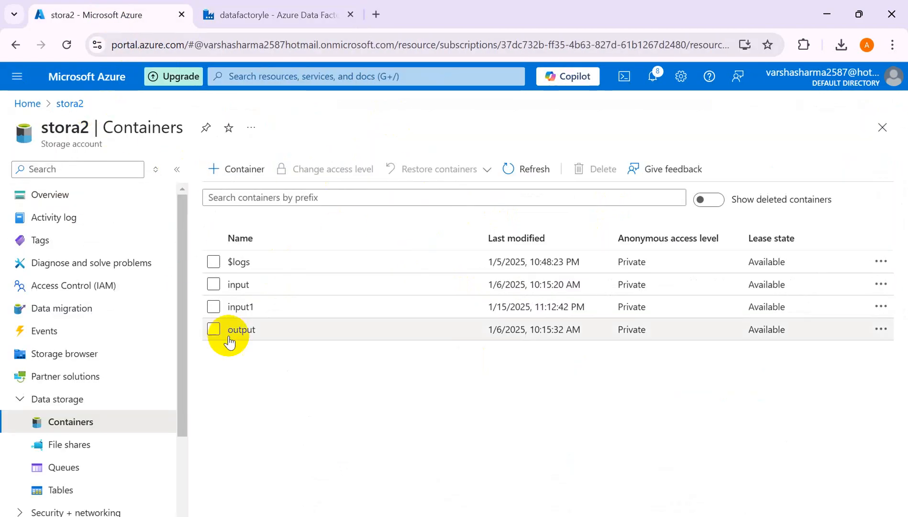
{"action": "left_click", "coordinate": [246, 333]}
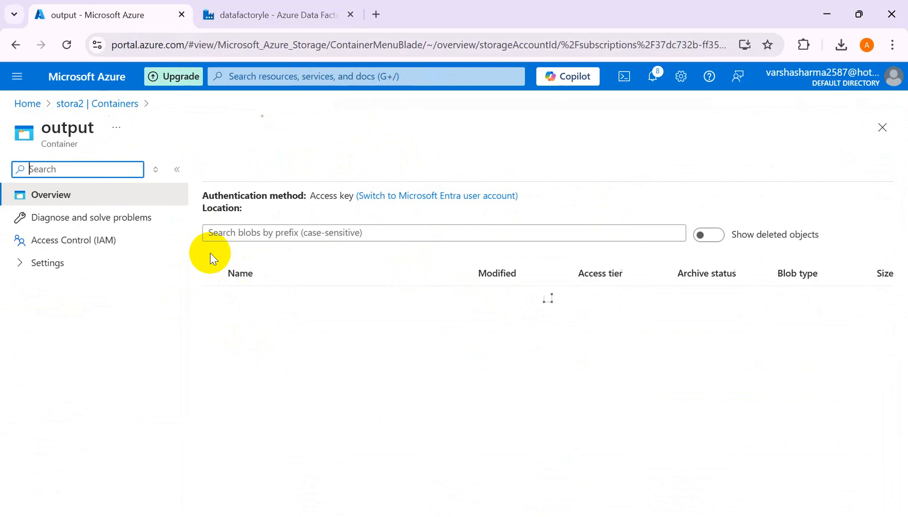
{"action": "double_click", "coordinate": [263, 297]}
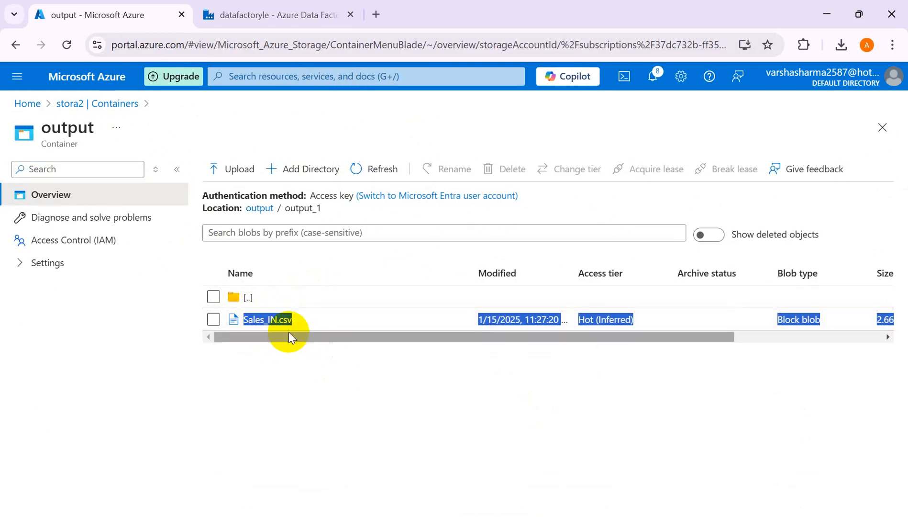
- Switch to Data Factory, move the Until1 activity toward the middle of the pl_until canvas, and select it
{"action": "left_click", "coordinate": [290, 19]}
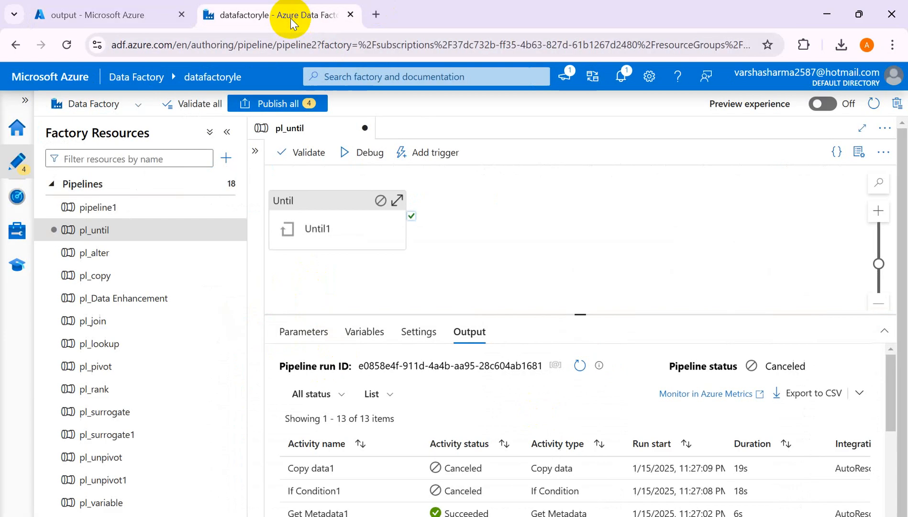
{"action": "left_click", "coordinate": [341, 205]}
{"action": "left_click_drag", "start_coordinate": [342, 205], "coordinate": [481, 217]}
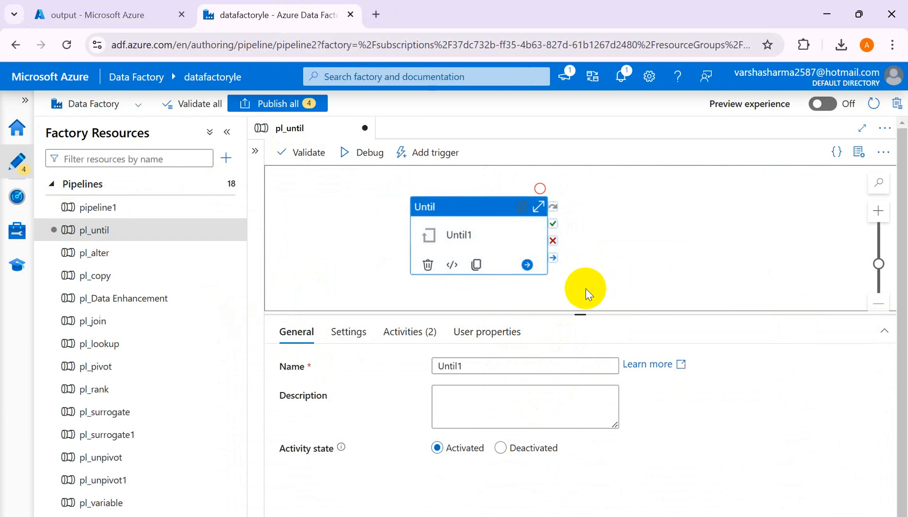
{"action": "left_click", "coordinate": [408, 292]}
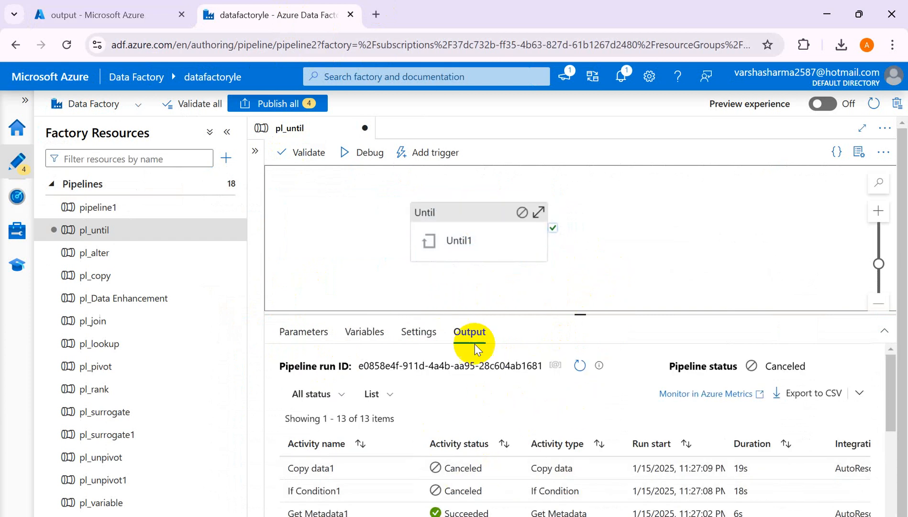
{"action": "left_click", "coordinate": [478, 213]}
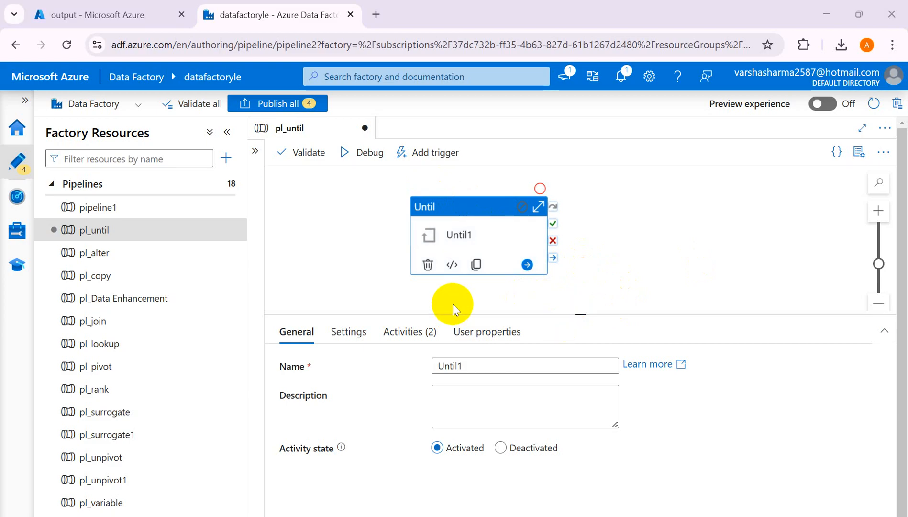
- Switch to the Excel notes workbook and enter "variable" in M7 and "false" in O7
{"action": "key", "text": "alt+Tab"}
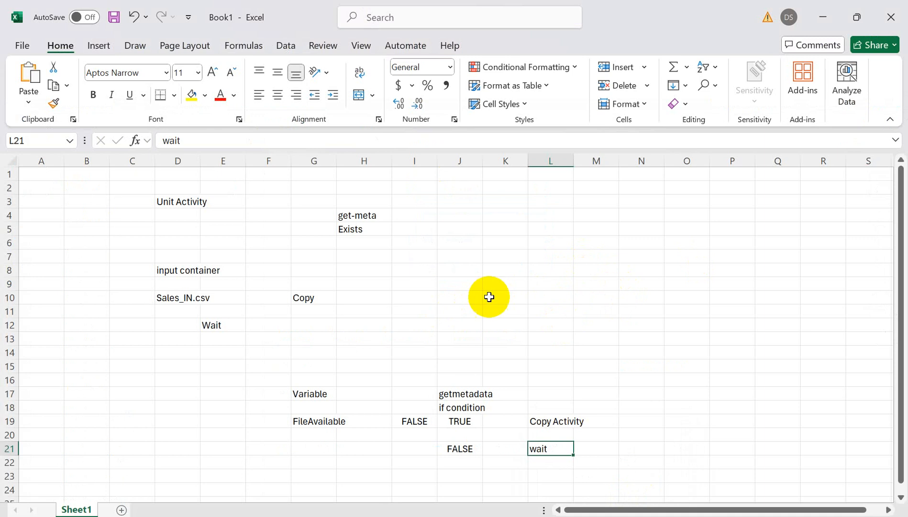
{"action": "left_click", "coordinate": [596, 262]}
{"action": "type", "text": "va"}
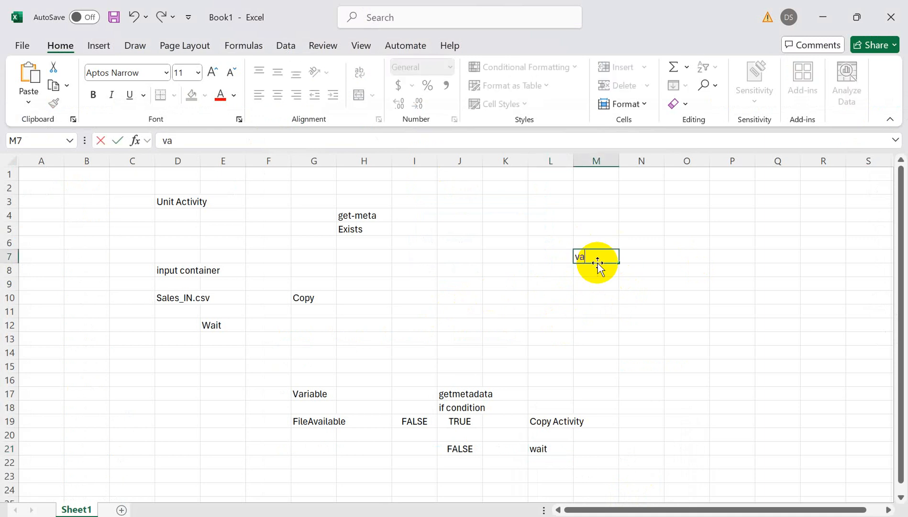
{"action": "type", "text": "riab"}
{"action": "key", "text": "Tab"}
{"action": "key", "text": "Tab"}
{"action": "type", "text": "fals"}
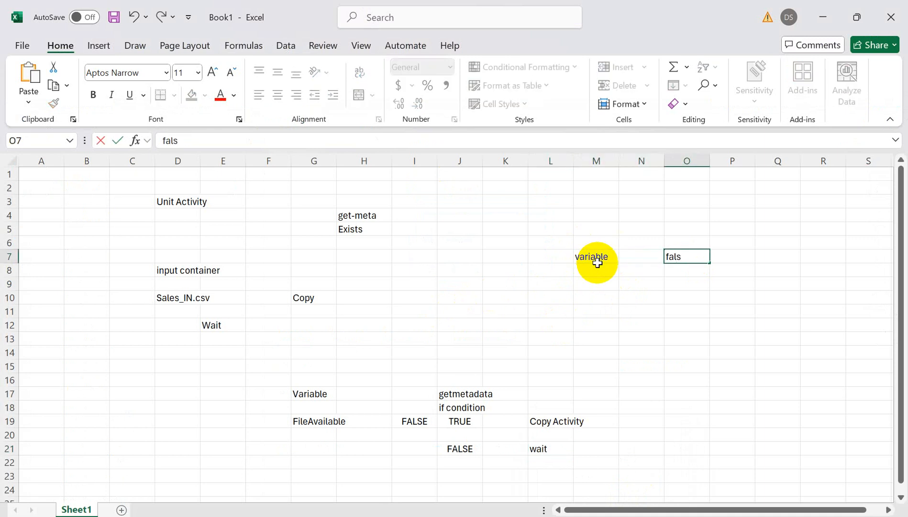
{"action": "type", "text": "e"}
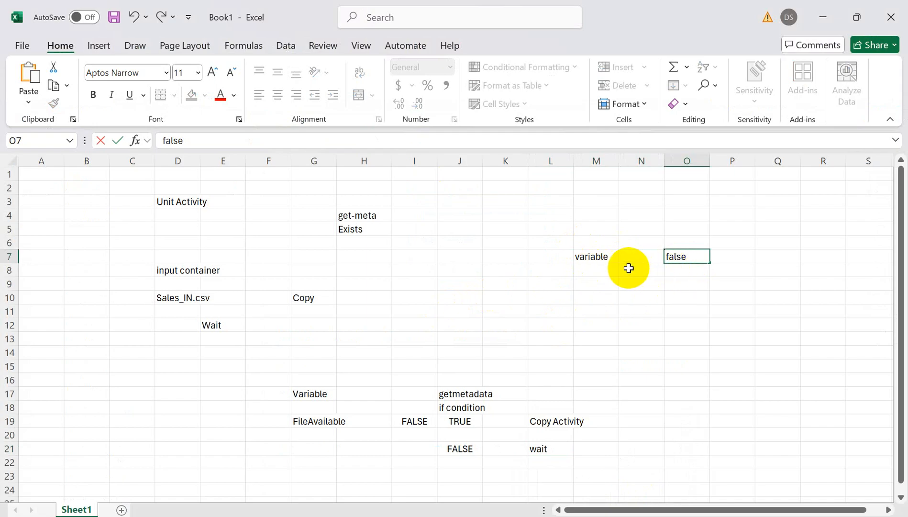
- Enter "until" in M9 and "keep on running till the value become true" in O9
{"action": "left_click", "coordinate": [608, 284]}
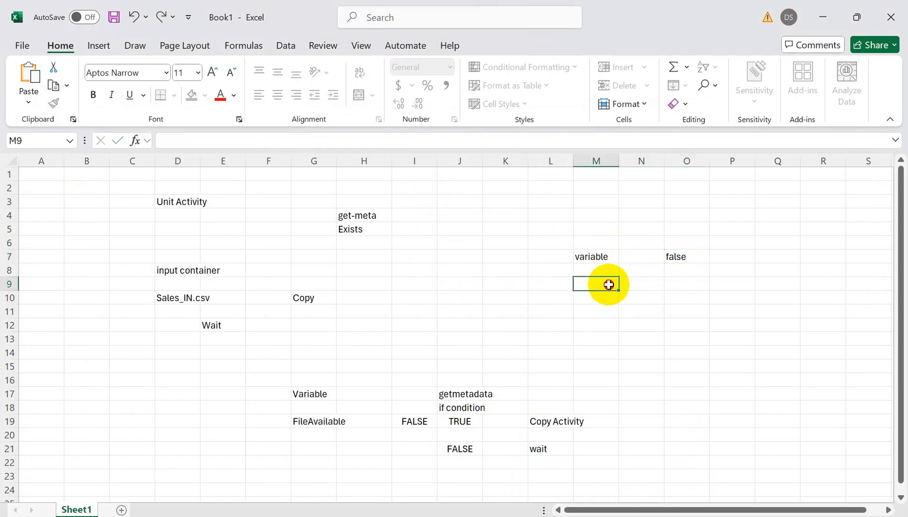
{"action": "type", "text": "until"}
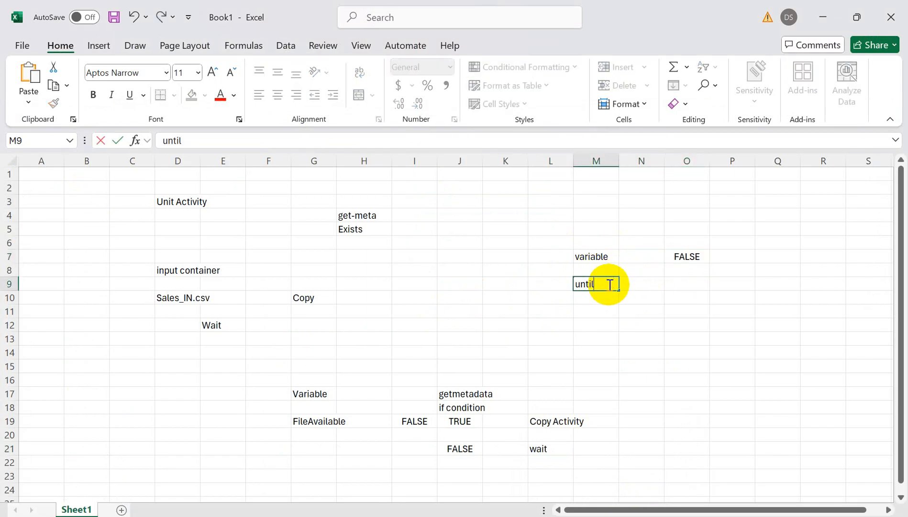
{"action": "key", "text": "Tab"}
{"action": "key", "text": "Tab"}
{"action": "type", "text": "ke"}
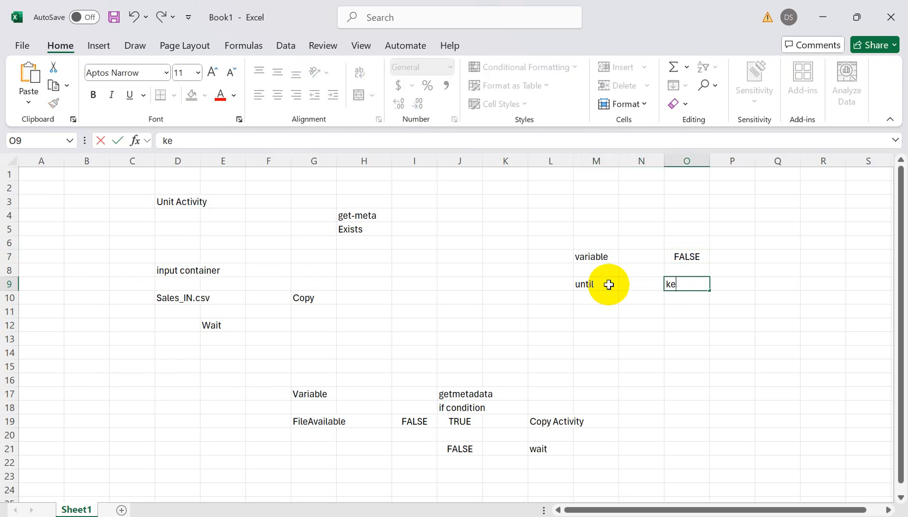
{"action": "type", "text": "ep on runn"}
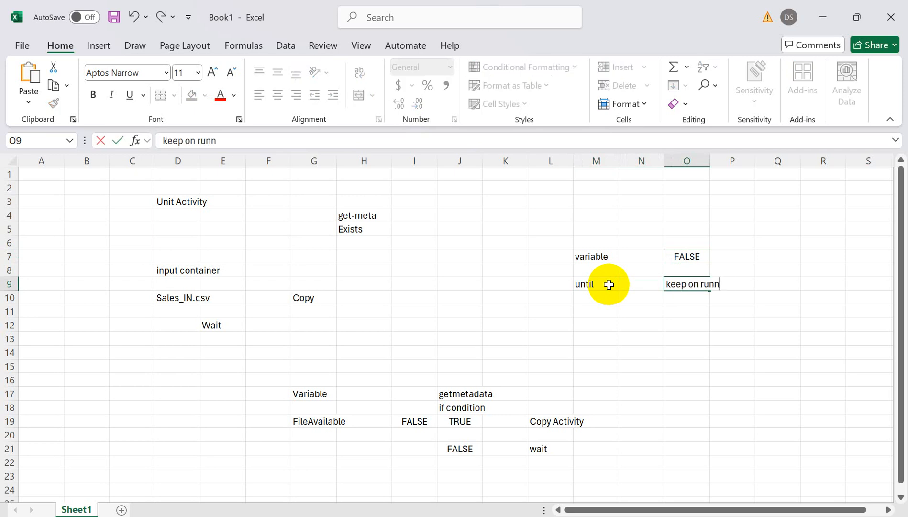
{"action": "type", "text": "ing till the va"}
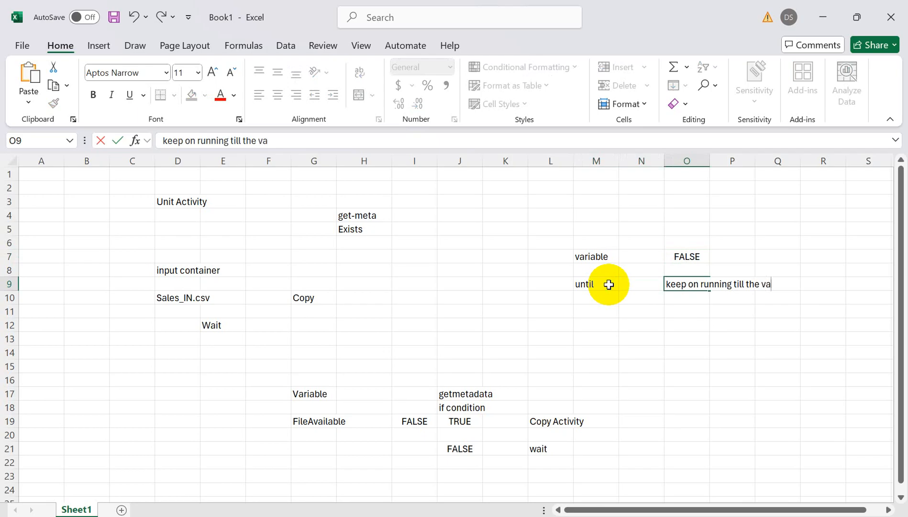
{"action": "type", "text": "lue become true"}
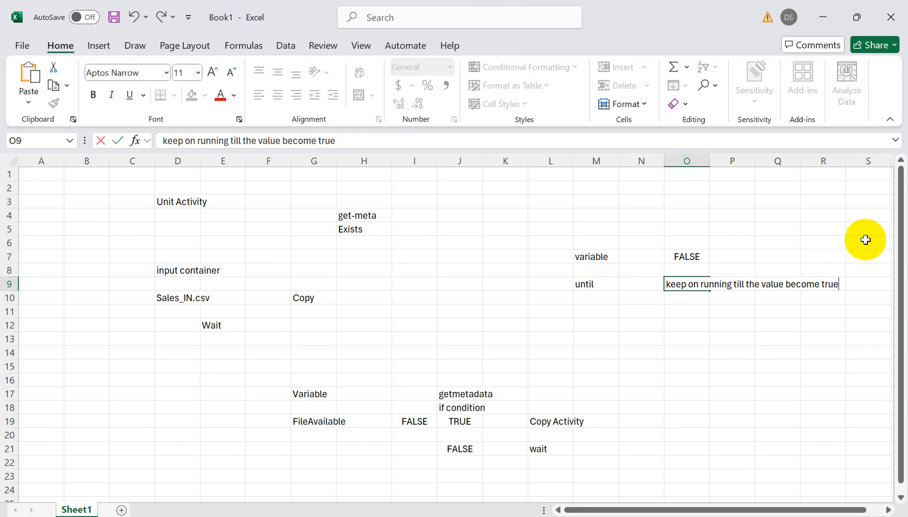
- Add the note "set variable as true" in cell R7
{"action": "left_click", "coordinate": [809, 256]}
{"action": "type", "text": "set"}
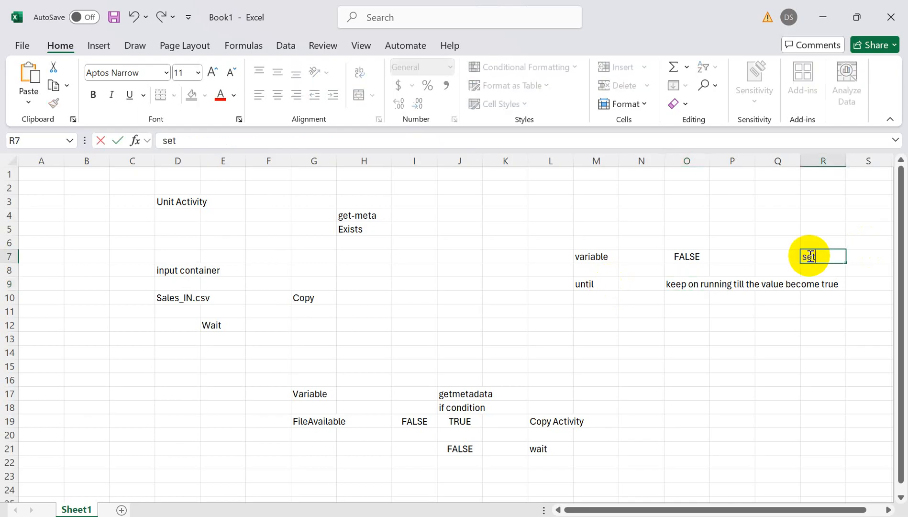
{"action": "type", "text": " variable as true"}
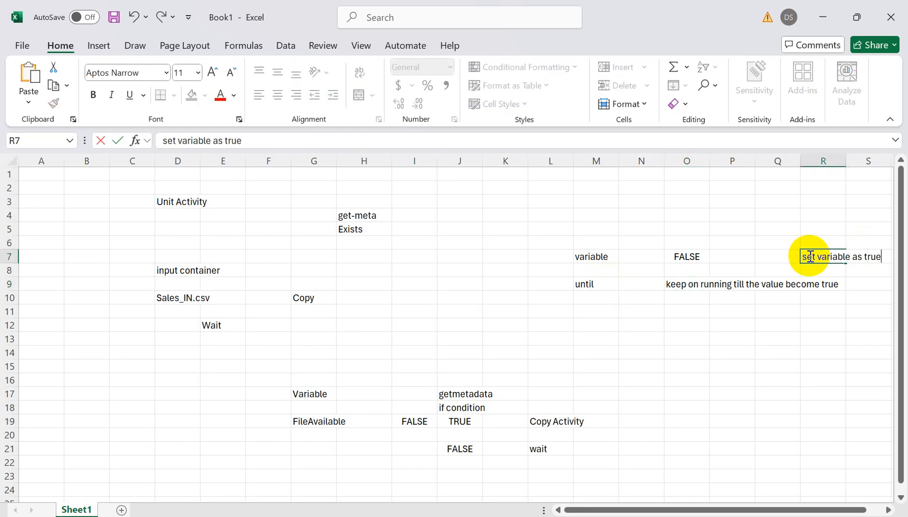
{"action": "left_click", "coordinate": [600, 283]}
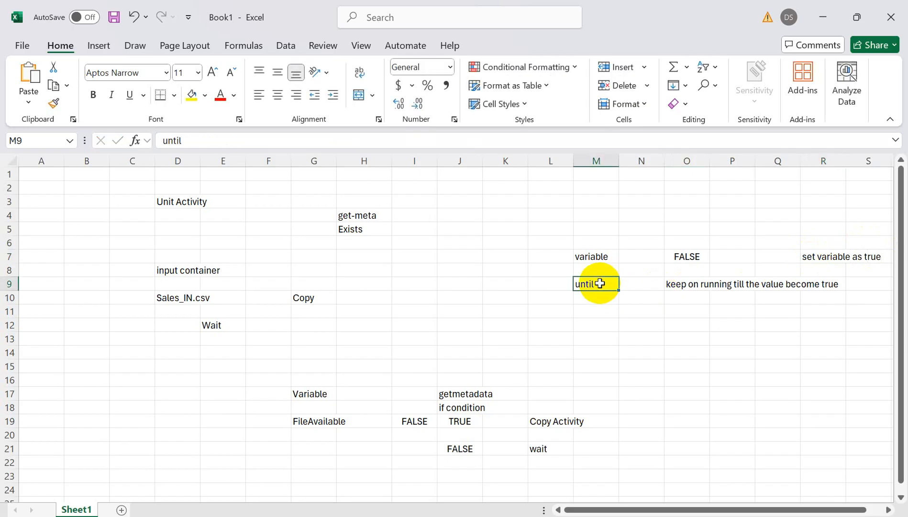
- Add a set-variable note to the if condition's TRUE branch, with "set variable" in K19 and "true" in K20
{"action": "left_click", "coordinate": [830, 256]}
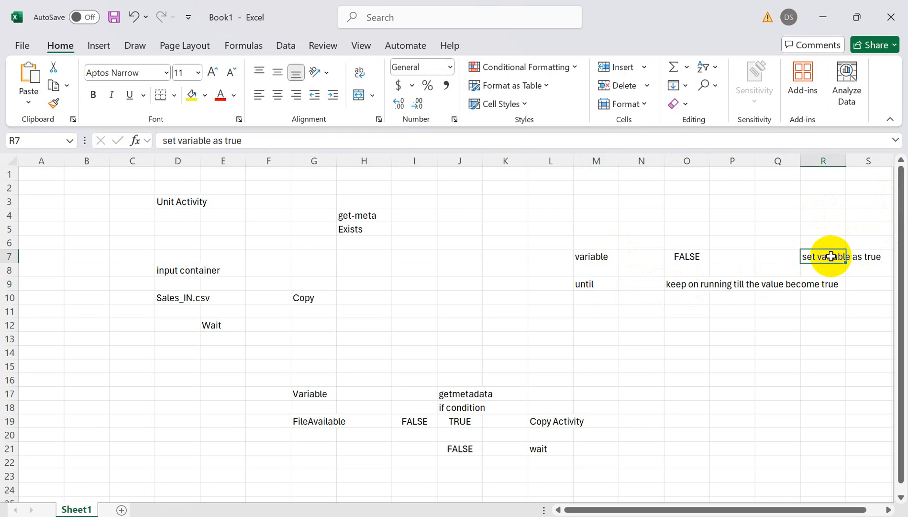
{"action": "left_click", "coordinate": [468, 422]}
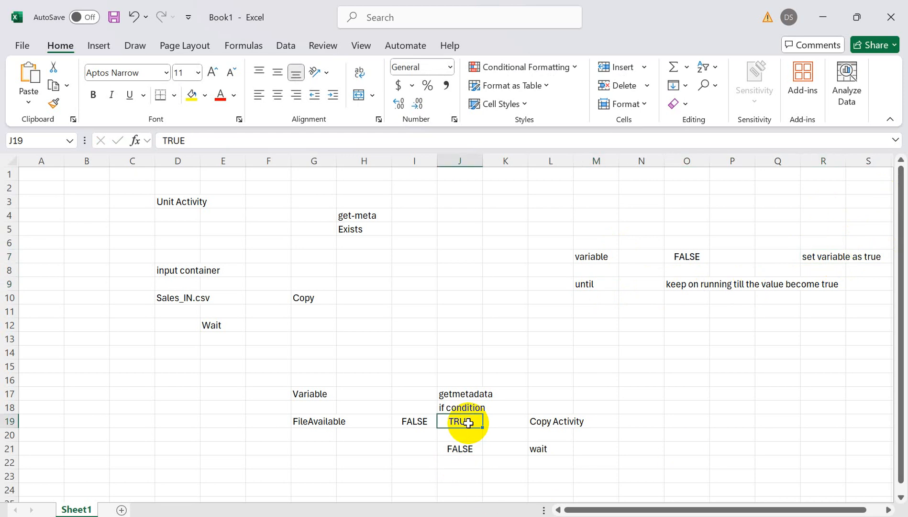
{"action": "left_click", "coordinate": [826, 255]}
{"action": "left_click", "coordinate": [499, 419]}
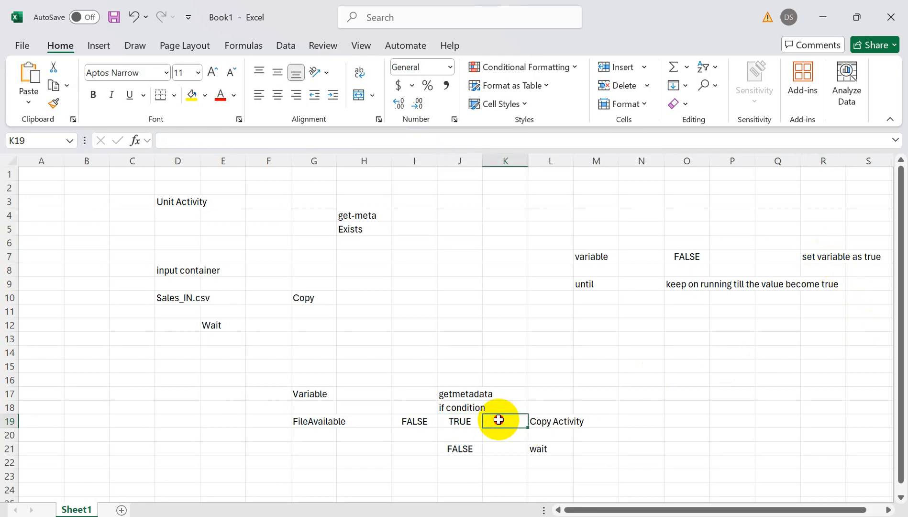
{"action": "type", "text": "set"}
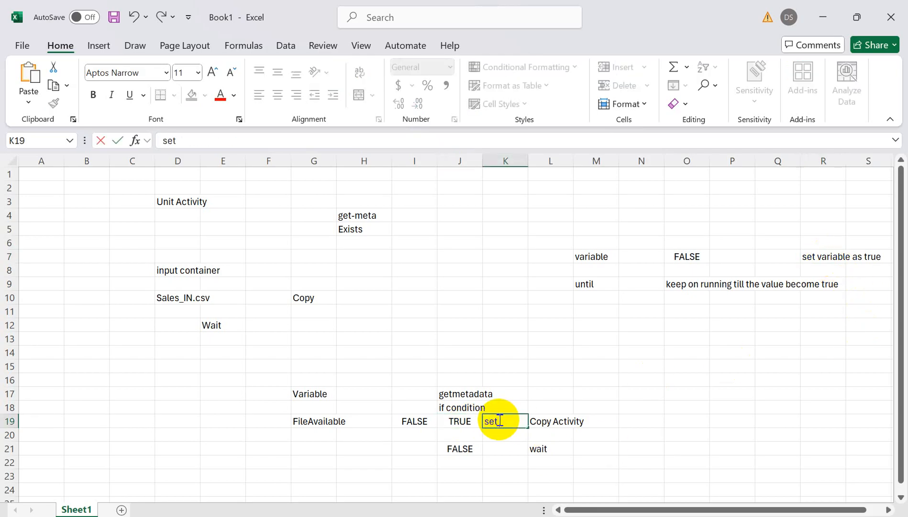
{"action": "type", "text": " variabl"}
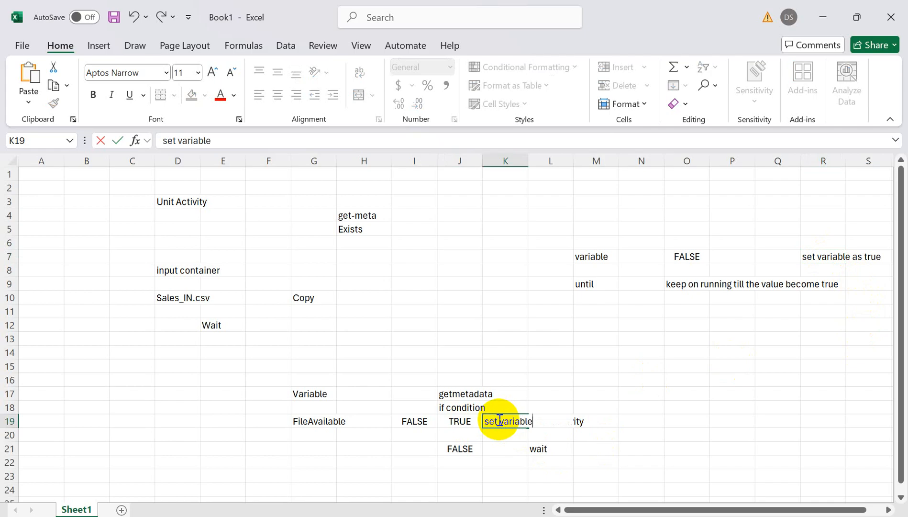
{"action": "type", "text": "e"}
{"action": "left_click", "coordinate": [499, 433]}
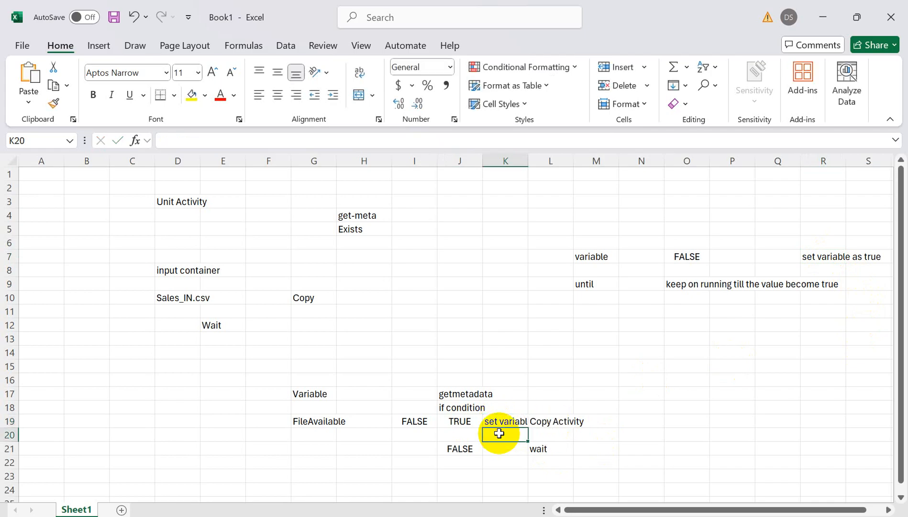
{"action": "type", "text": "true"}
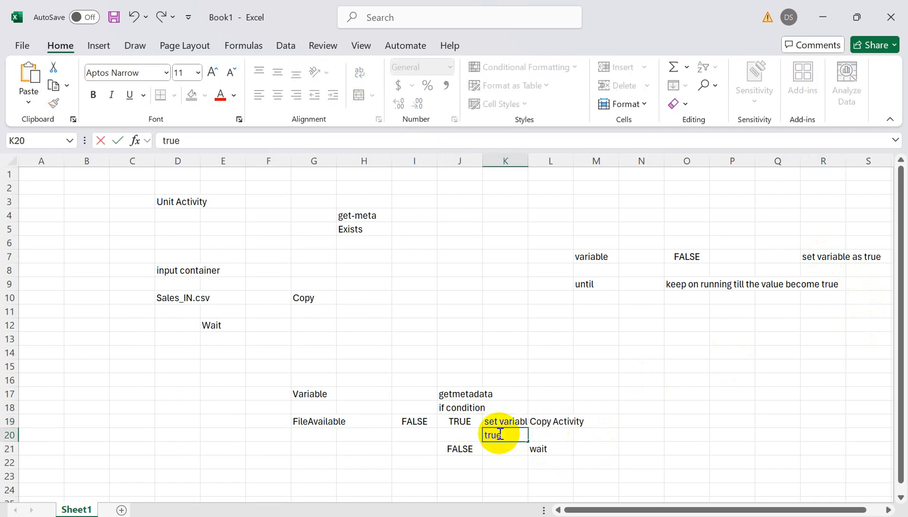
{"action": "left_click", "coordinate": [505, 421]}
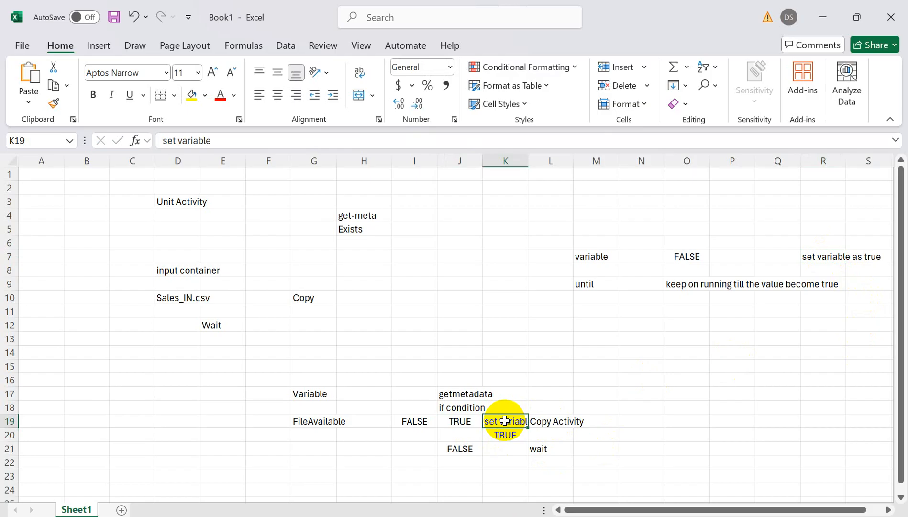
- Review the if condition's TRUE and FALSE branches in the notes, including the set variable and copy entries, and return to Data Factory
{"action": "left_click", "coordinate": [414, 383]}
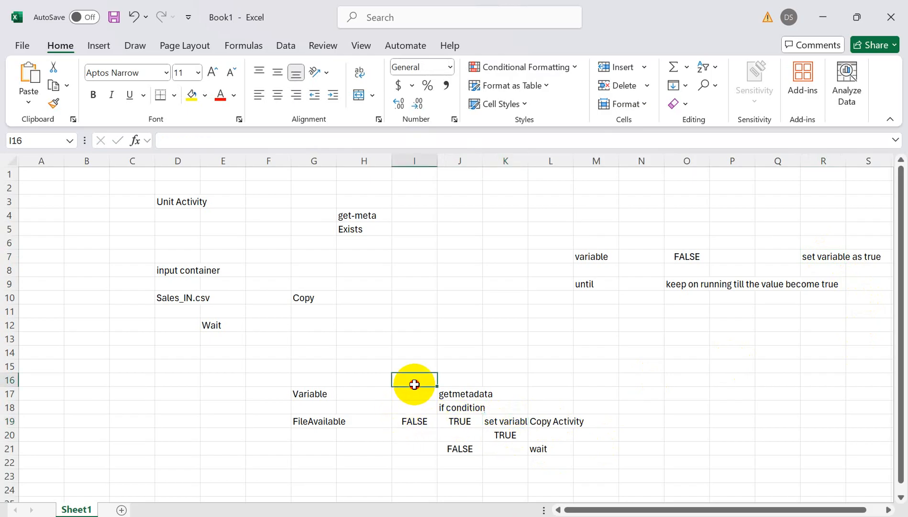
{"action": "left_click_drag", "start_coordinate": [414, 383], "coordinate": [507, 461]}
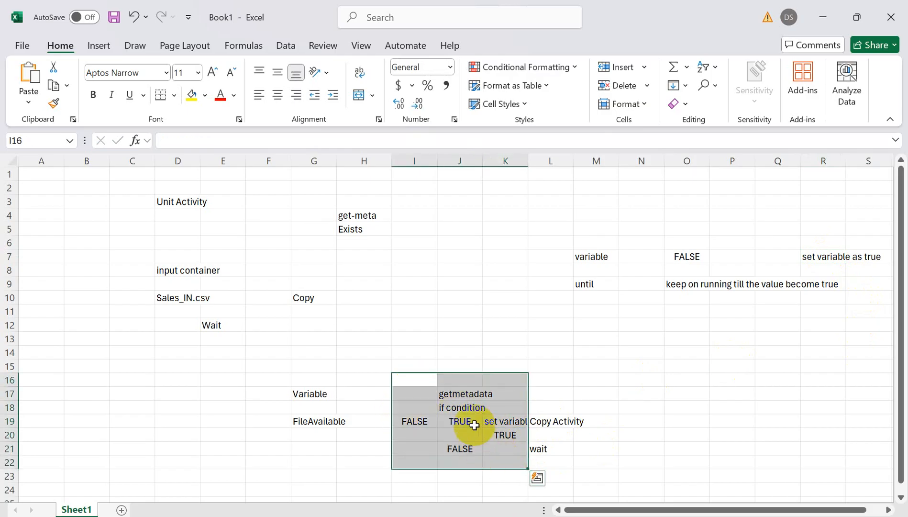
{"action": "left_click", "coordinate": [494, 448]}
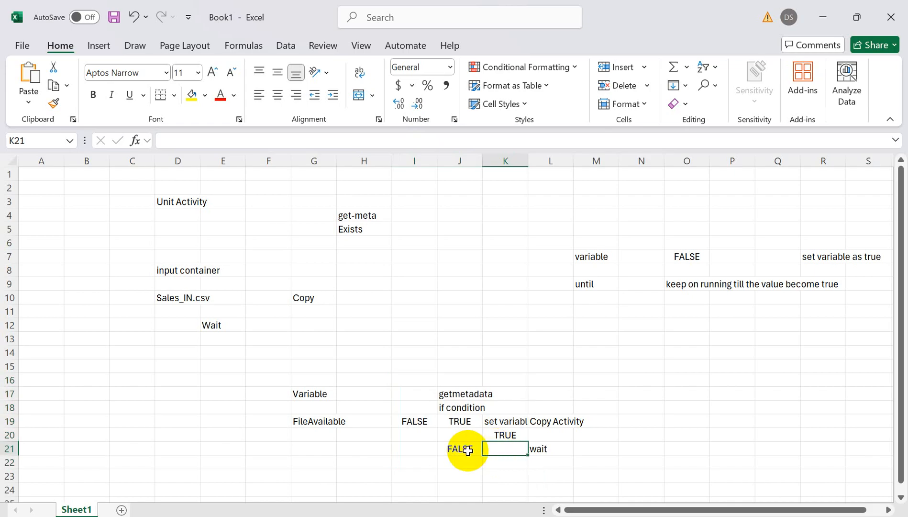
{"action": "left_click", "coordinate": [506, 421]}
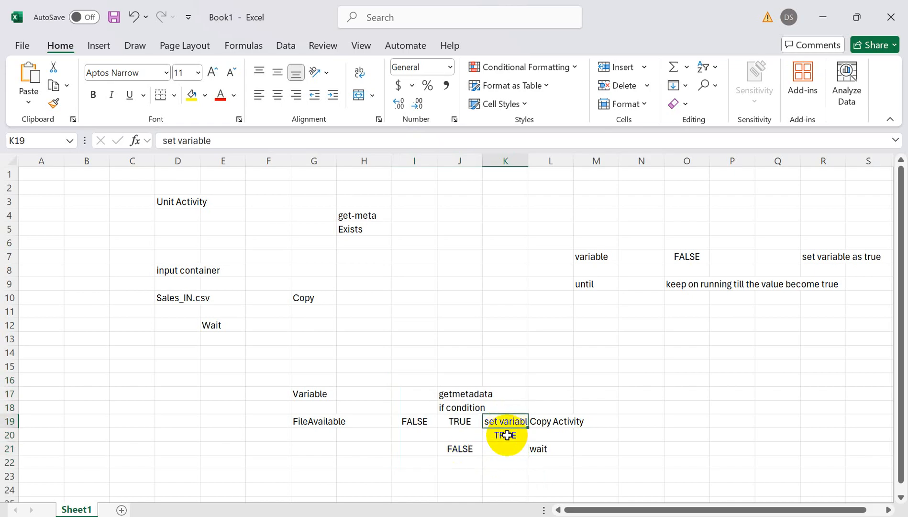
{"action": "left_click", "coordinate": [506, 435]}
{"action": "left_click", "coordinate": [547, 421]}
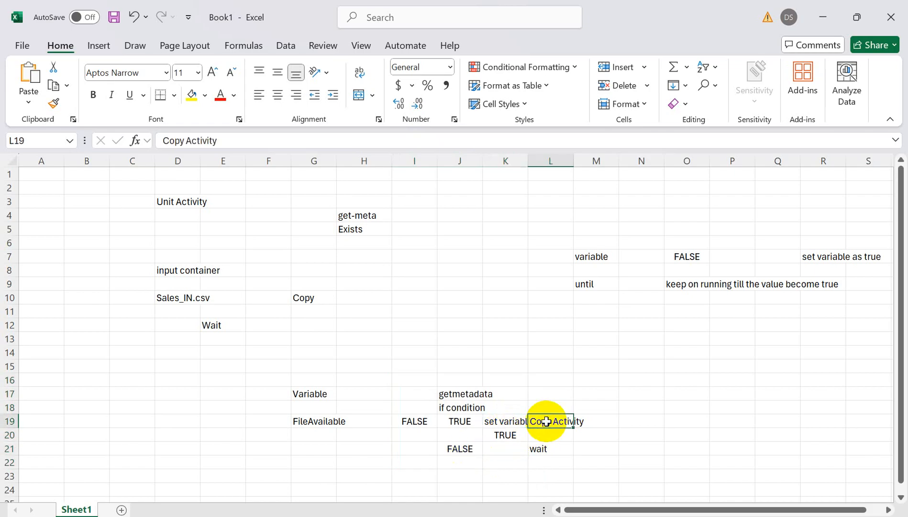
{"action": "left_click", "coordinate": [460, 421]}
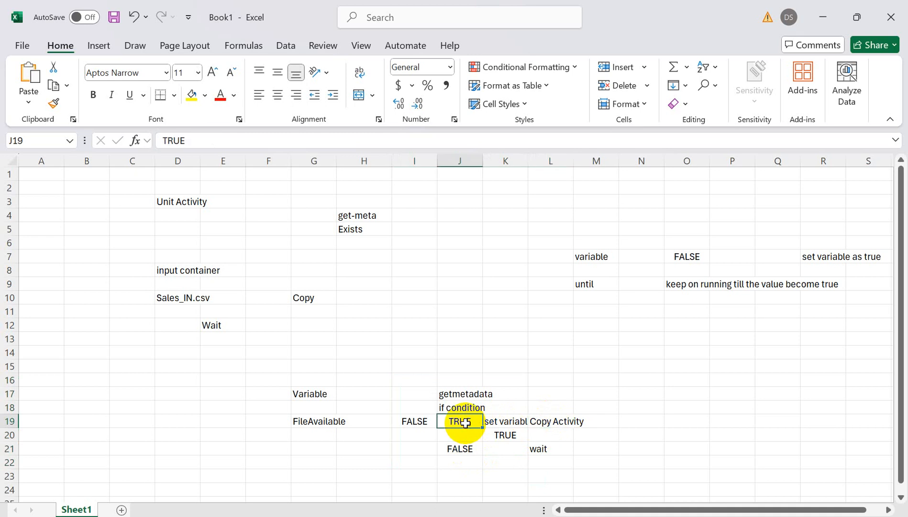
{"action": "key", "text": "alt+Tab"}
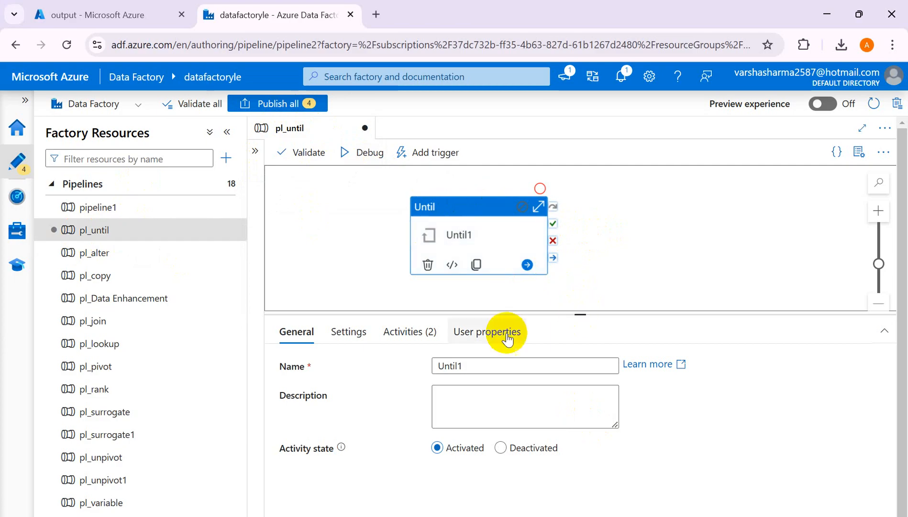
- Review the Until1 loop's expression and the variables defined for pl_until
{"action": "left_click", "coordinate": [348, 333]}
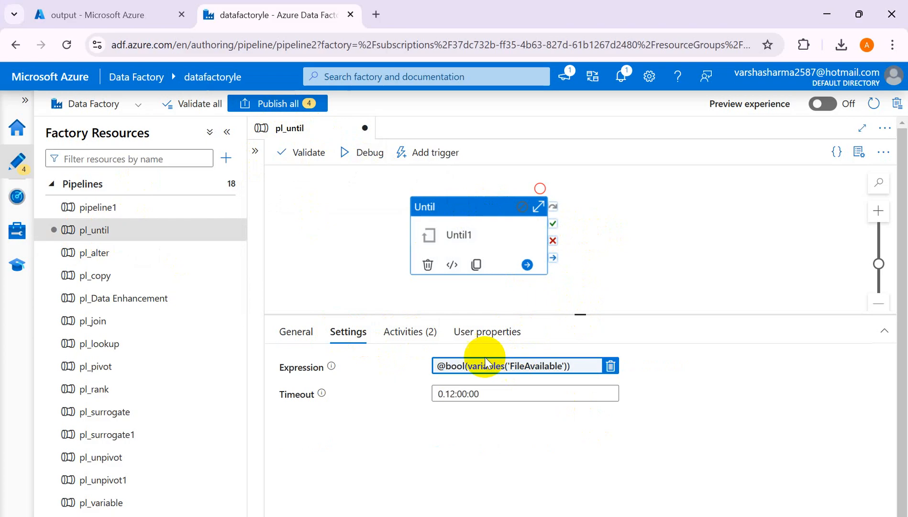
{"action": "left_click", "coordinate": [322, 274]}
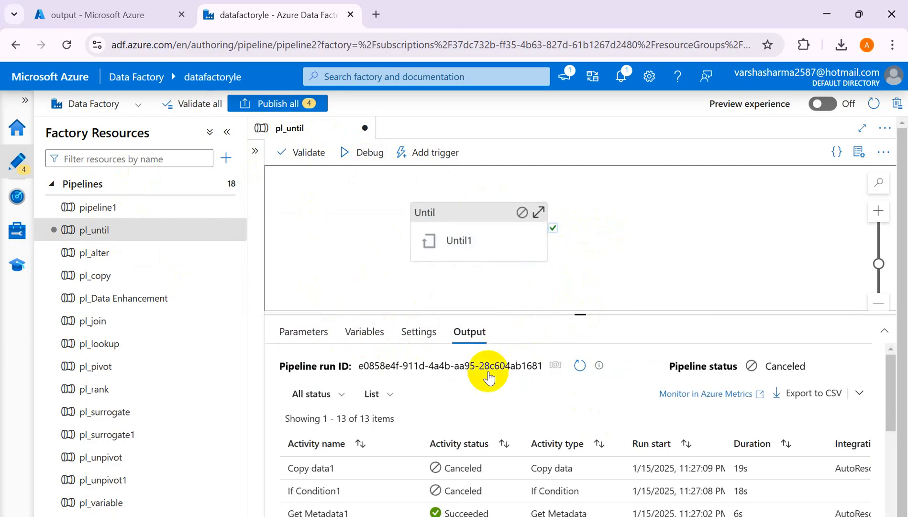
{"action": "left_click", "coordinate": [354, 333]}
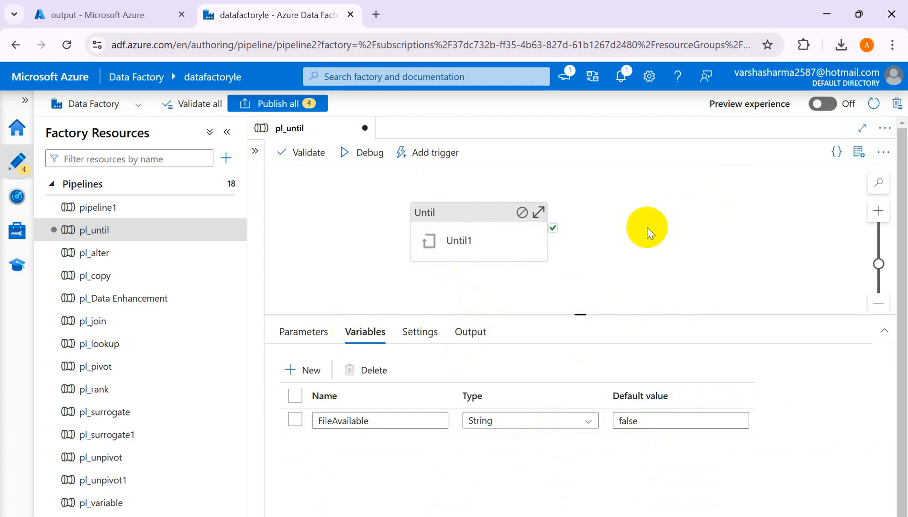
- Copy the Copy data1 activity from If Condition1's True branch inside Until1 to the clipboard, and delete it from that branch
{"action": "left_click", "coordinate": [469, 220]}
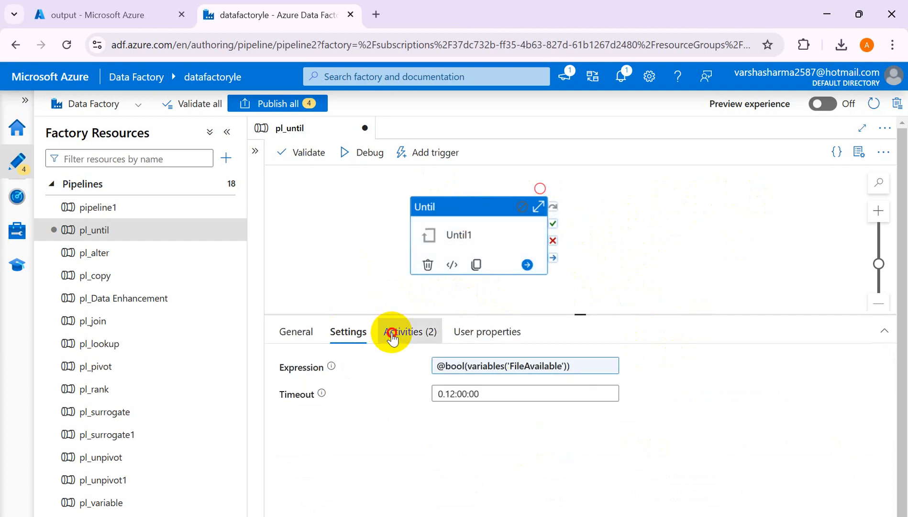
{"action": "left_click", "coordinate": [391, 335]}
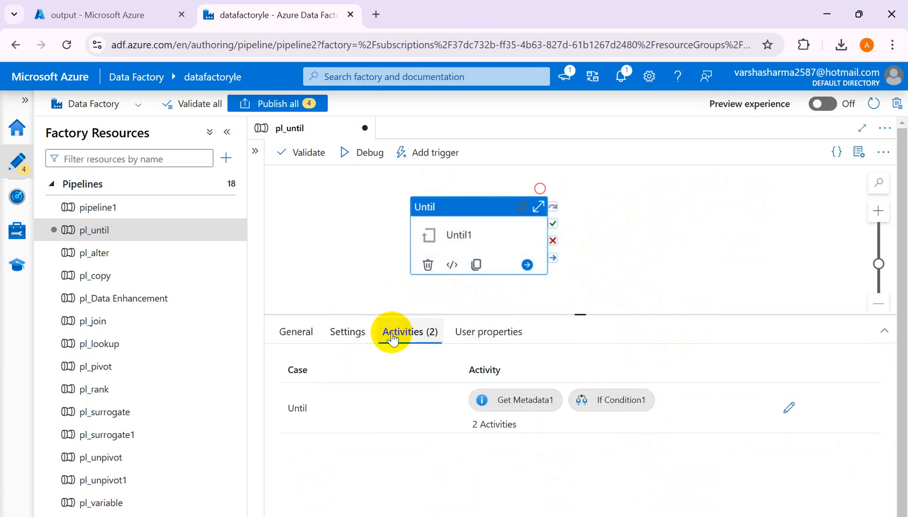
{"action": "left_click", "coordinate": [789, 410]}
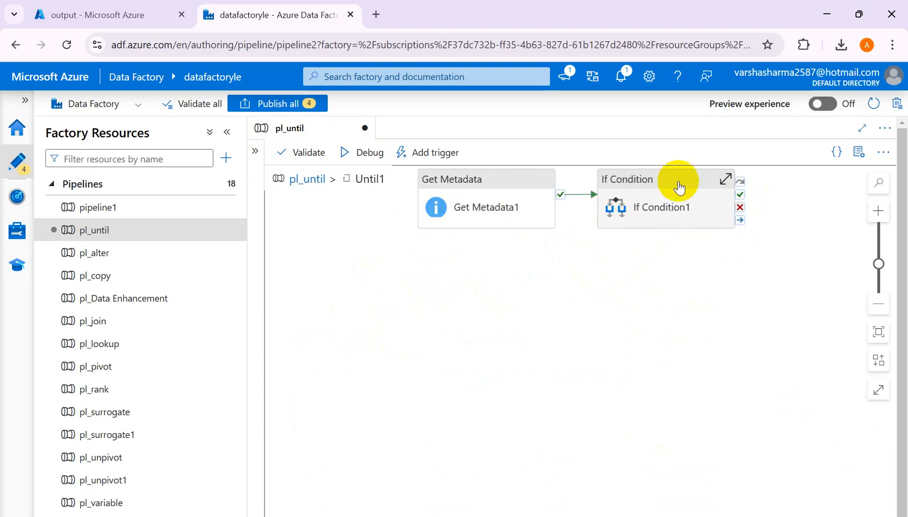
{"action": "left_click", "coordinate": [654, 187]}
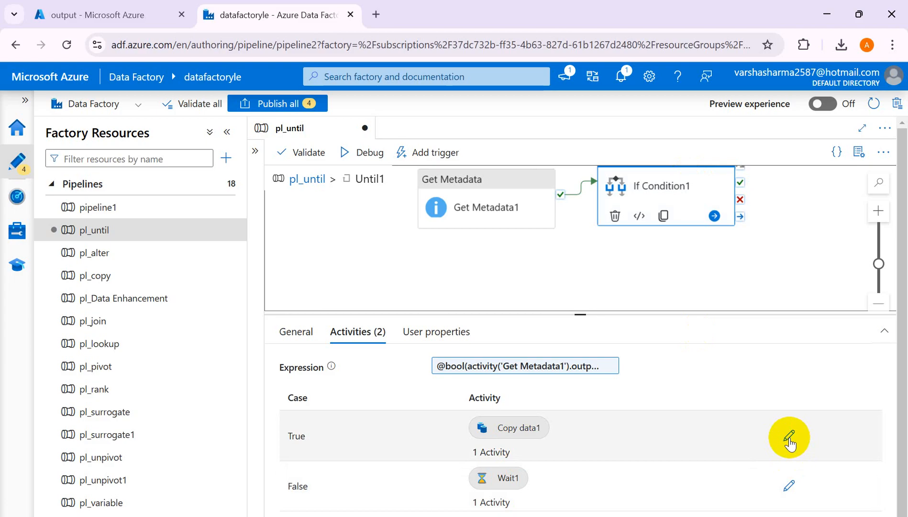
{"action": "left_click", "coordinate": [789, 437]}
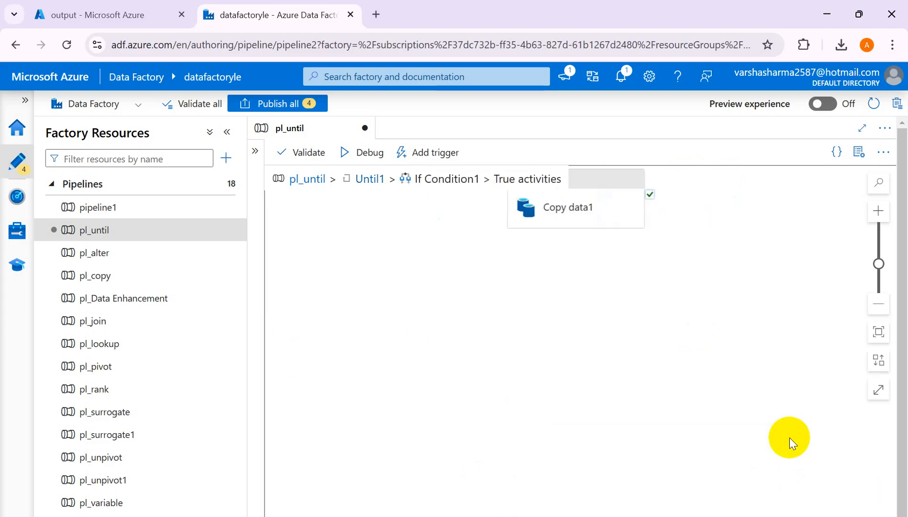
{"action": "left_click", "coordinate": [628, 182]}
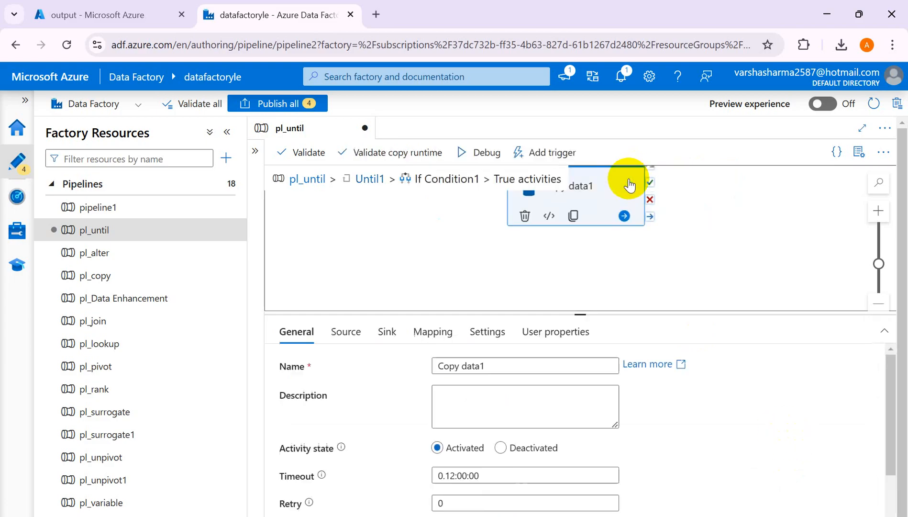
{"action": "right_click", "coordinate": [629, 183]}
{"action": "left_click", "coordinate": [659, 209]}
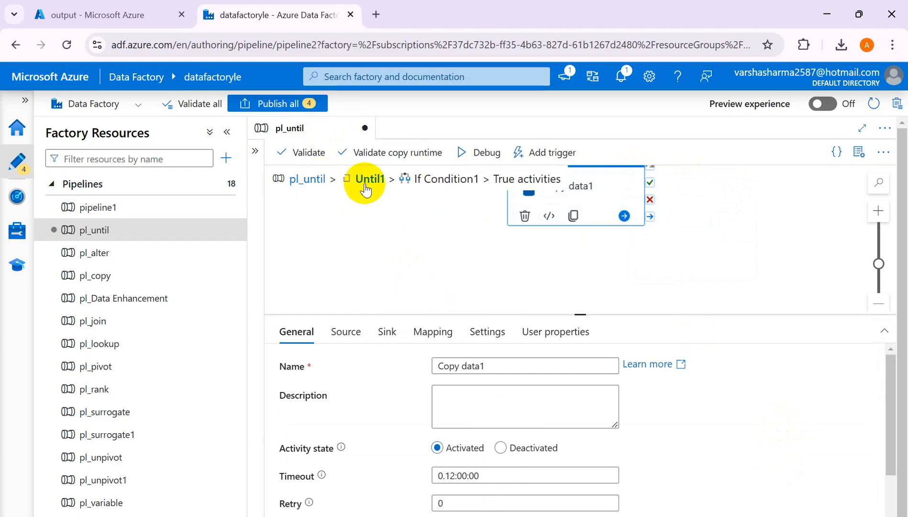
{"action": "right_click", "coordinate": [610, 183]}
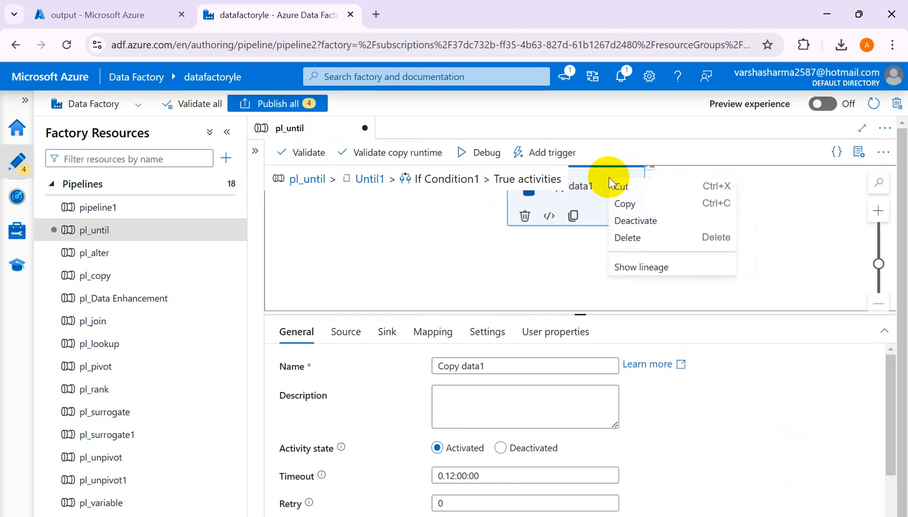
{"action": "left_click", "coordinate": [629, 235]}
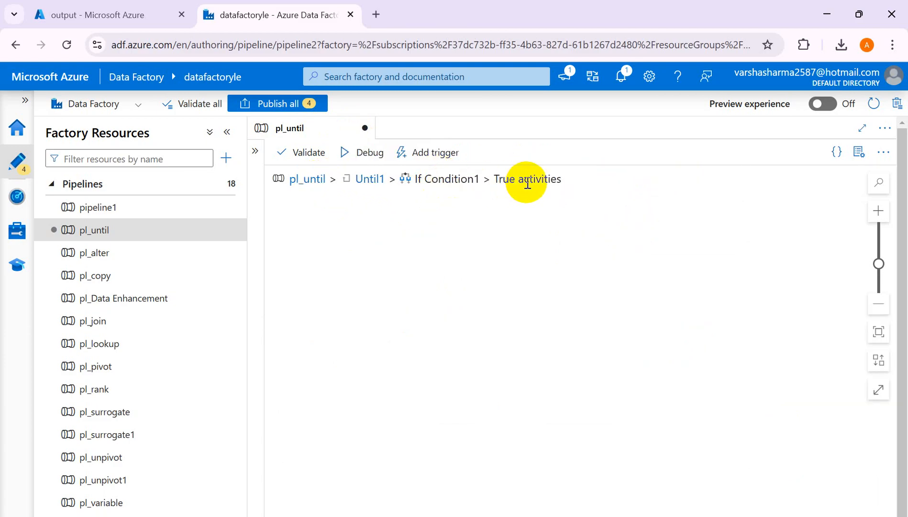
{"action": "left_click", "coordinate": [371, 180]}
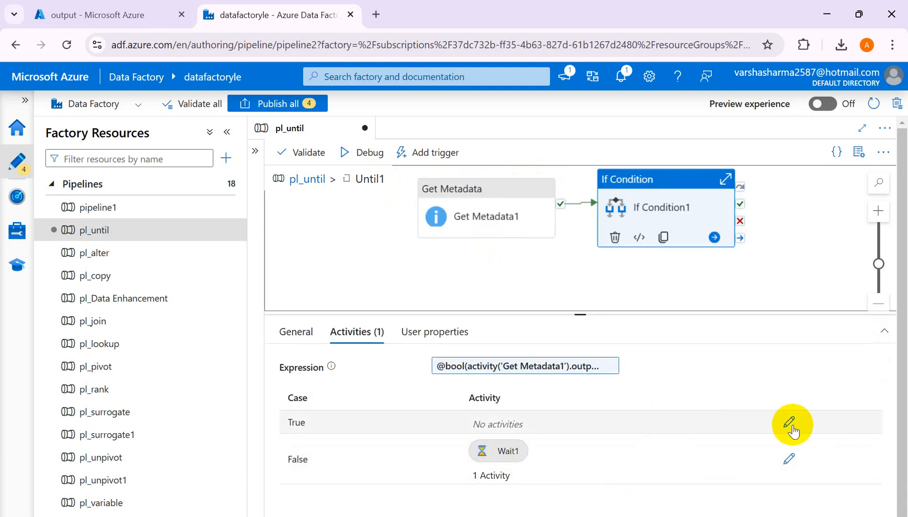
{"action": "left_click", "coordinate": [789, 423]}
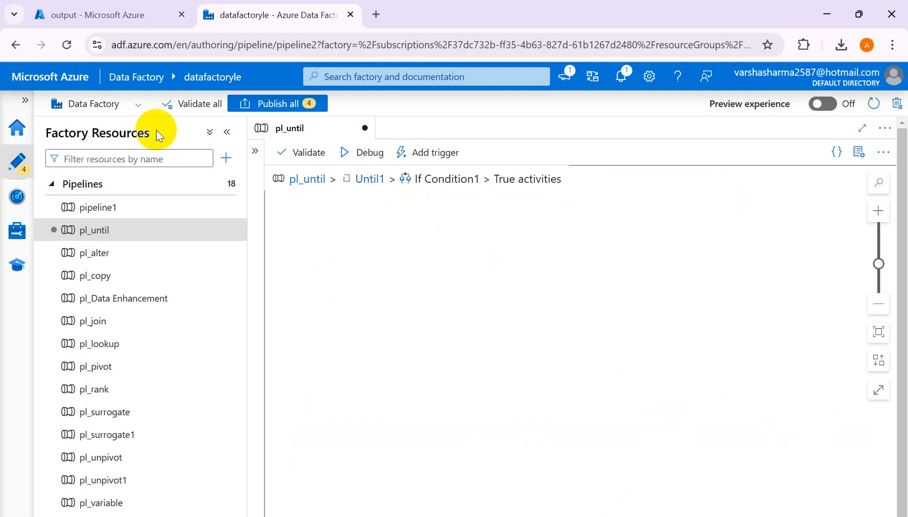
{"action": "left_click", "coordinate": [132, 159]}
{"action": "type", "text": "set"}
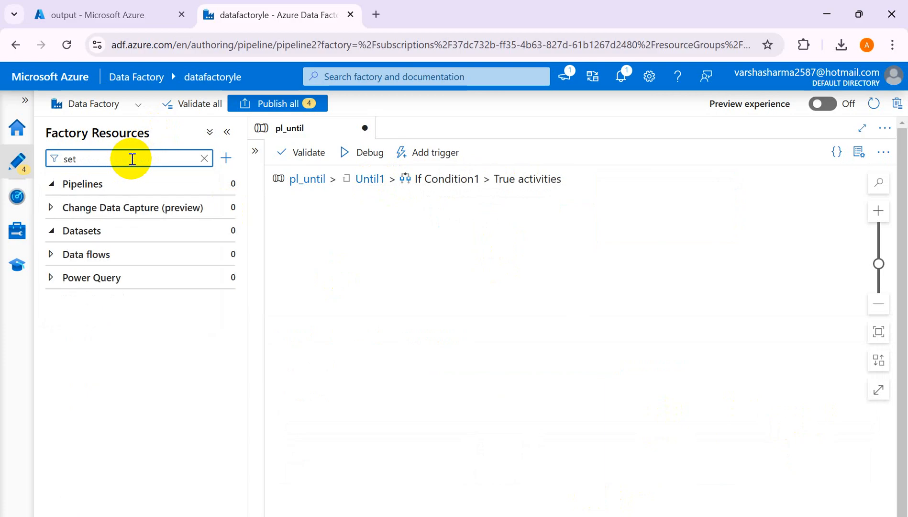
{"action": "type", "text": "e"}
{"action": "key", "text": "BackSpace"}
{"action": "key", "text": "BackSpace"}
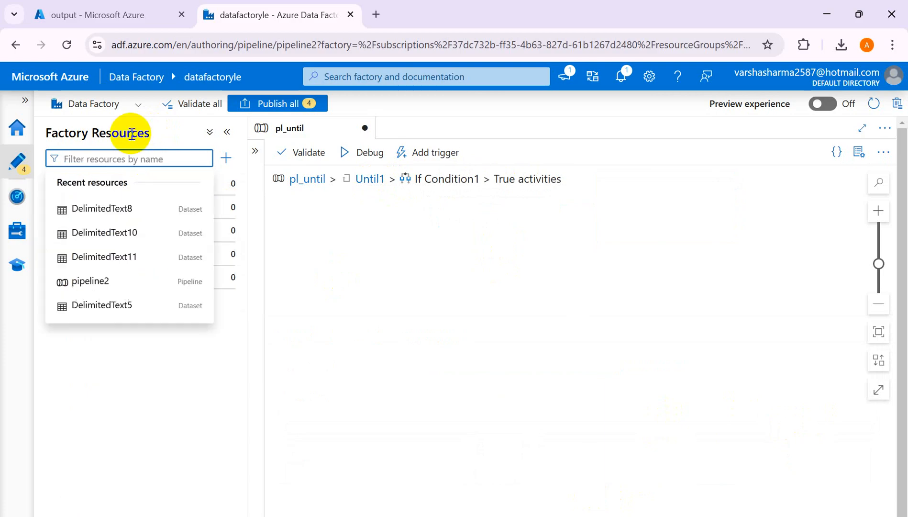
- Find the Set variable activity by searching activities for "set" and add it to If Condition1's True branch
{"action": "left_click", "coordinate": [230, 134]}
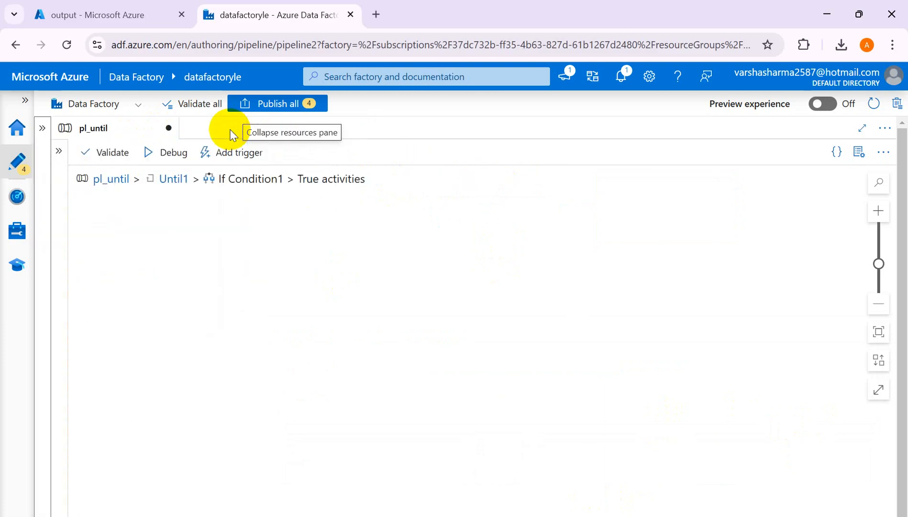
{"action": "left_click", "coordinate": [58, 151]}
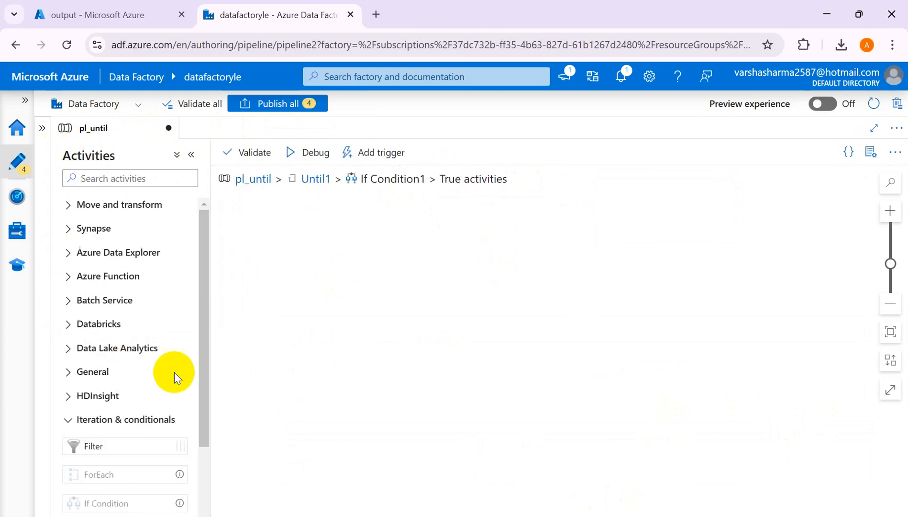
{"action": "left_click", "coordinate": [95, 178]}
{"action": "type", "text": "set"}
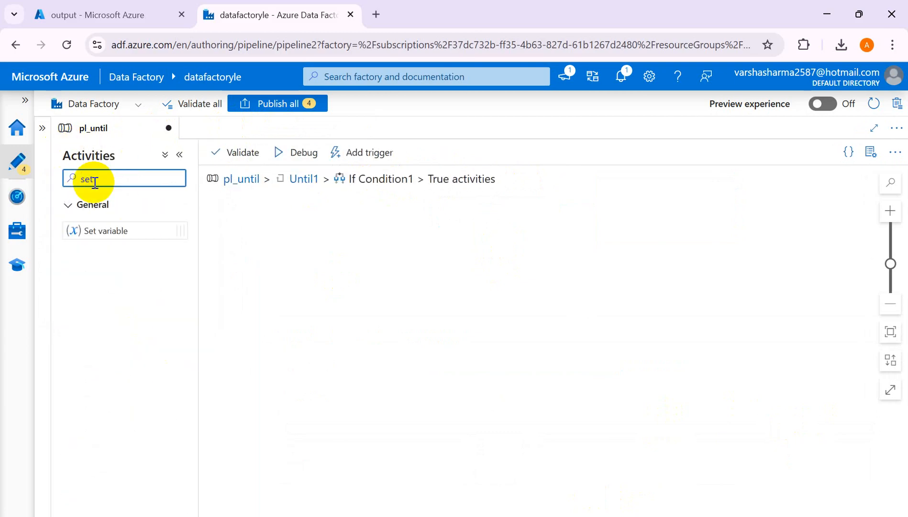
{"action": "left_click_drag", "start_coordinate": [101, 235], "coordinate": [483, 252]}
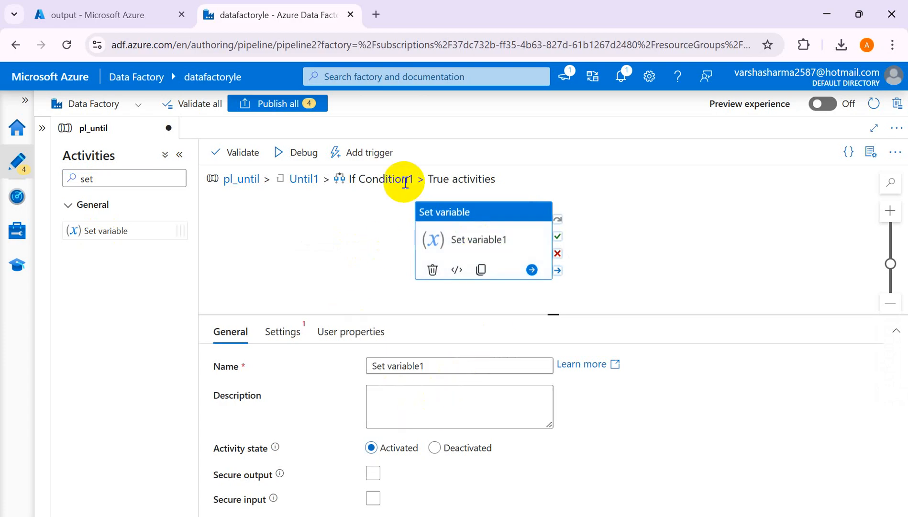
- Configure the Set variable activity to assign the value true to the pipeline variable FileAvailable
{"action": "left_click", "coordinate": [283, 334]}
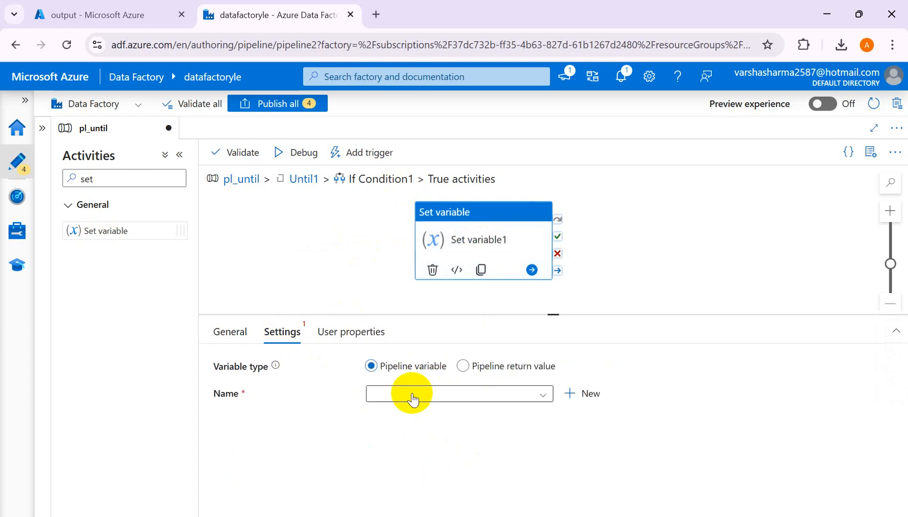
{"action": "left_click", "coordinate": [412, 398]}
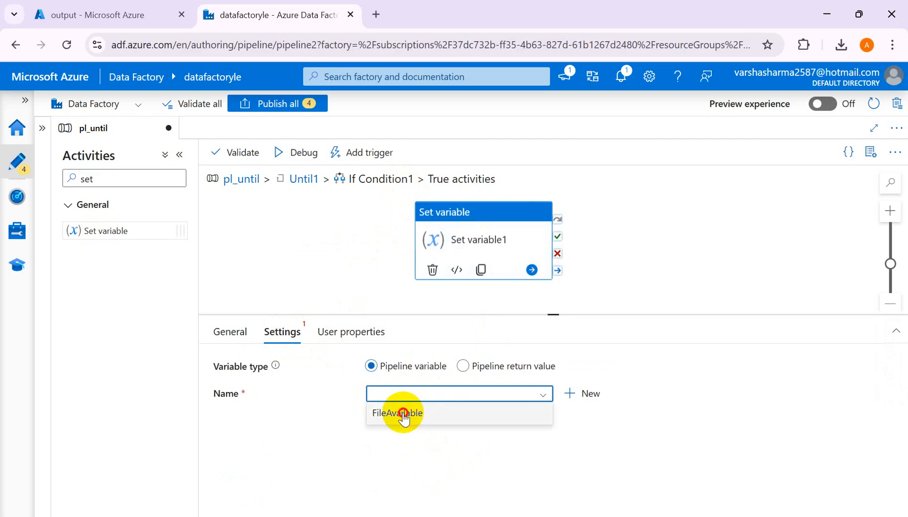
{"action": "left_click", "coordinate": [405, 414]}
{"action": "left_click", "coordinate": [398, 427]}
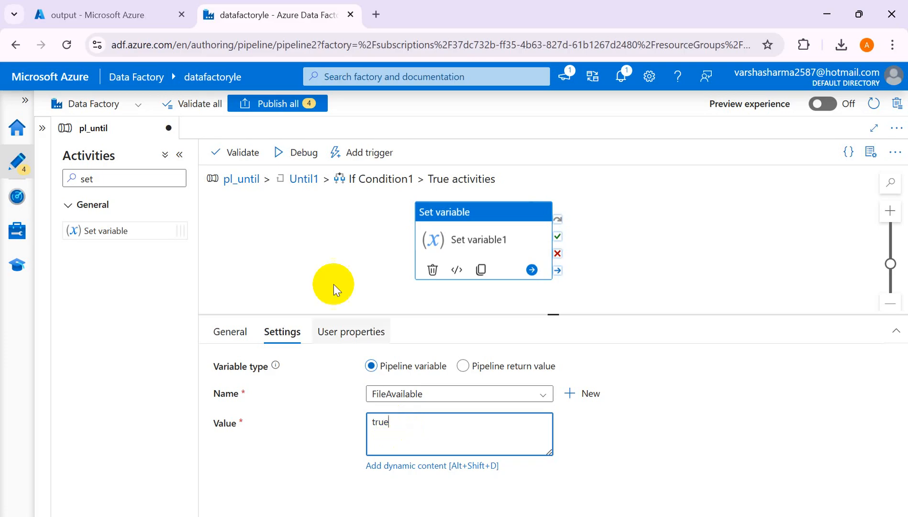
- Paste Copy data1 onto pl_until's main canvas beside Until1 and connect Until1's success output to it
{"action": "left_click", "coordinate": [301, 179]}
{"action": "left_click", "coordinate": [233, 180]}
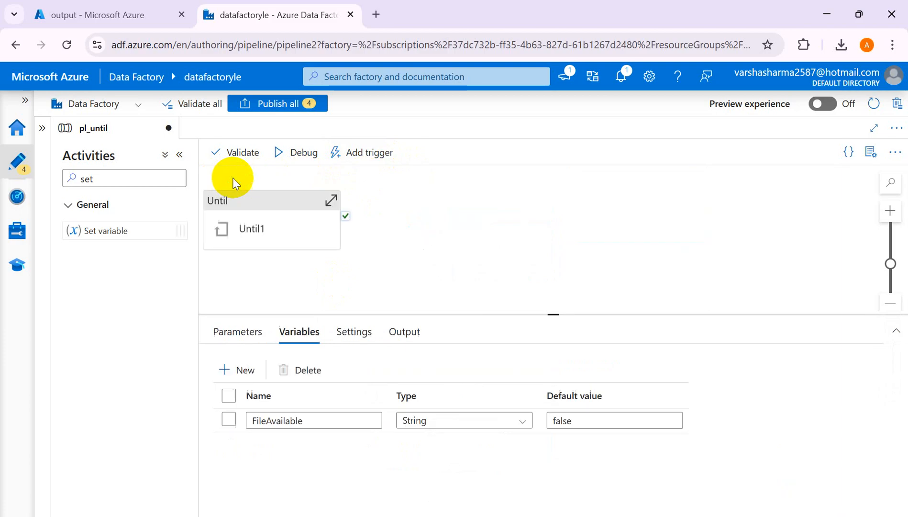
{"action": "left_click", "coordinate": [442, 237]}
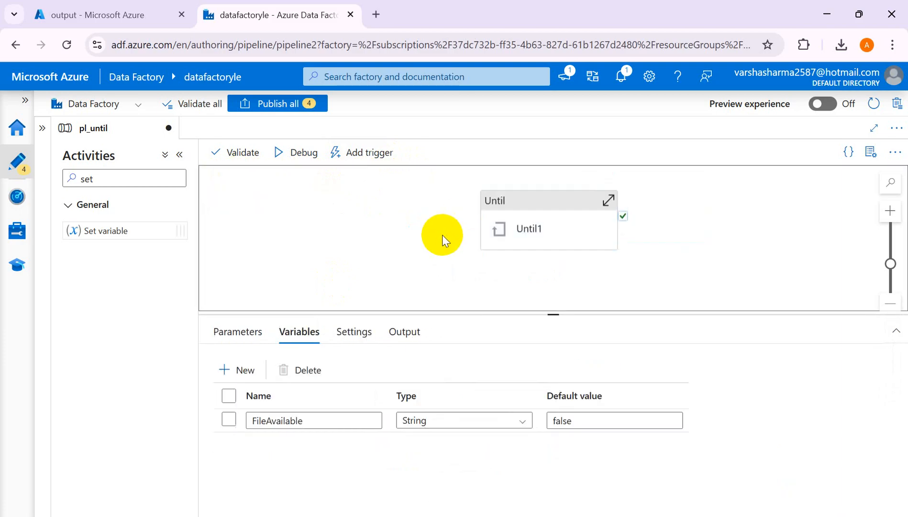
{"action": "right_click", "coordinate": [715, 236]}
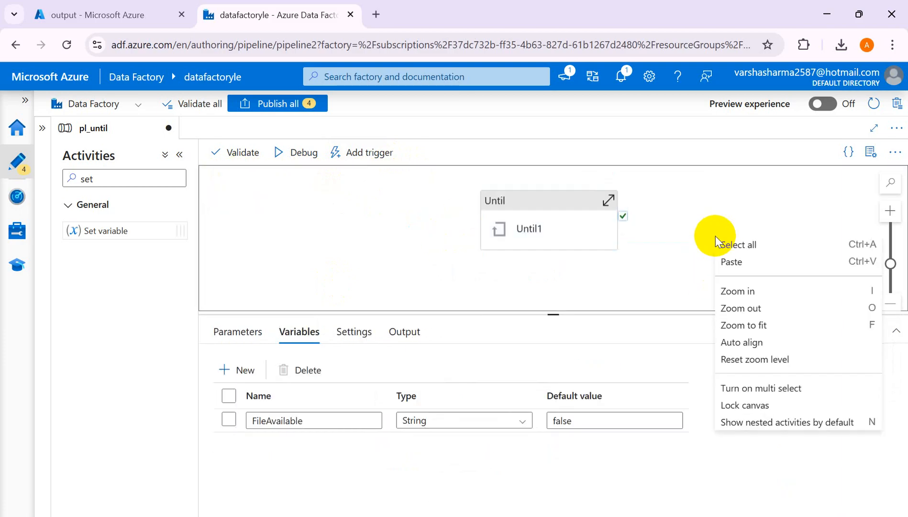
{"action": "left_click", "coordinate": [736, 263]}
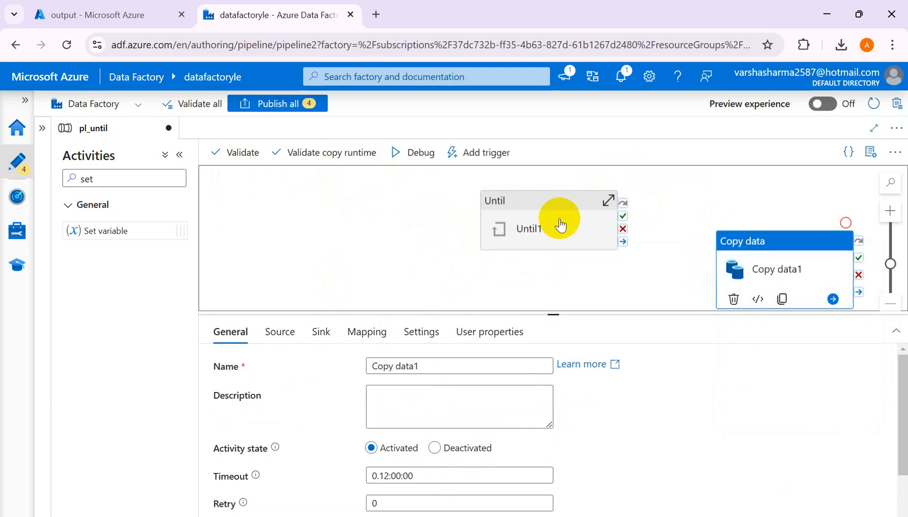
{"action": "left_click_drag", "start_coordinate": [755, 245], "coordinate": [759, 201]}
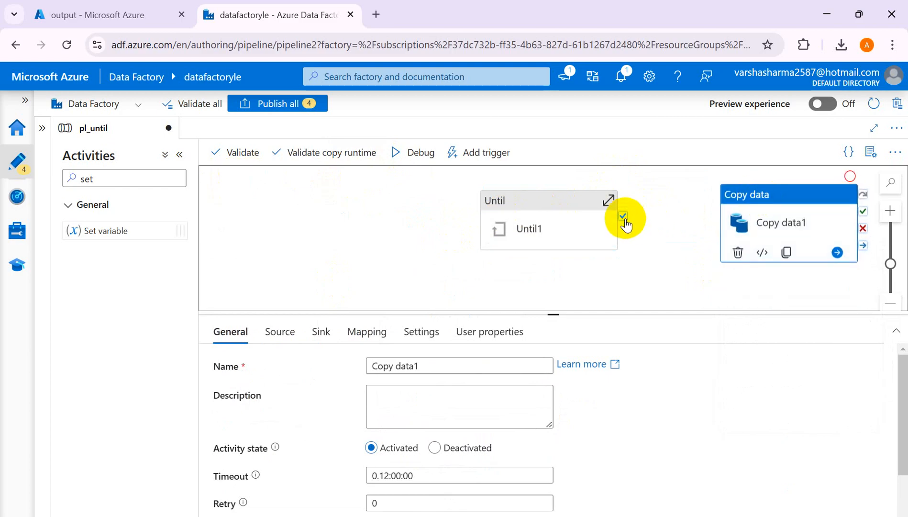
{"action": "left_click_drag", "start_coordinate": [622, 216], "coordinate": [747, 229]}
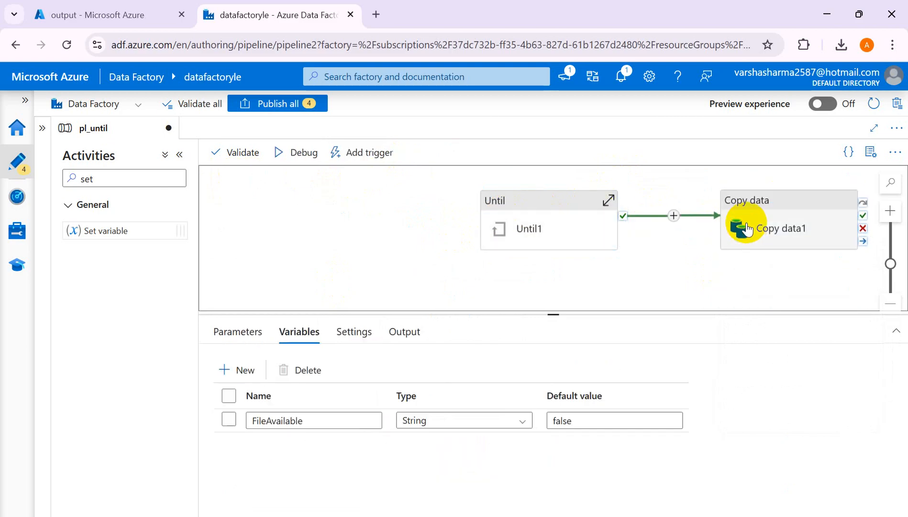
- Start a debug run of pl_until, refresh its status and enlarge the run output area
{"action": "left_click", "coordinate": [287, 150]}
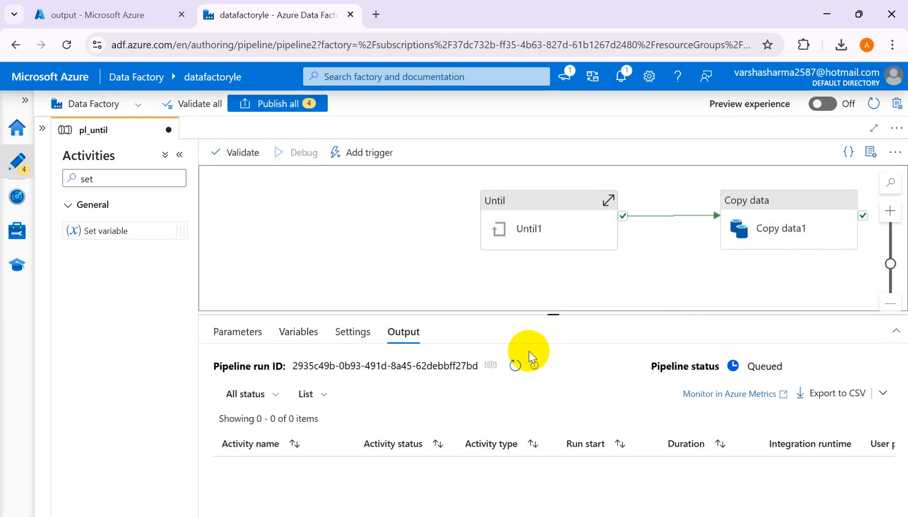
{"action": "left_click", "coordinate": [516, 366]}
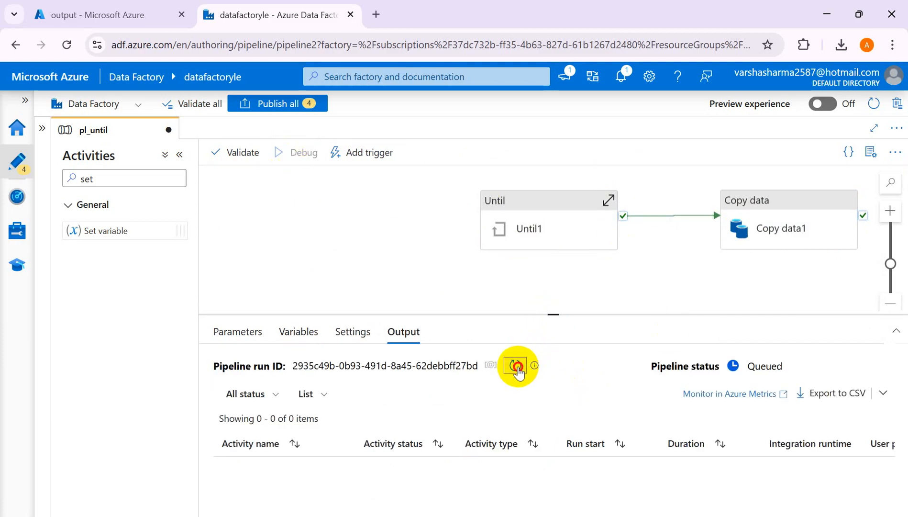
{"action": "left_click_drag", "start_coordinate": [554, 316], "coordinate": [553, 280]}
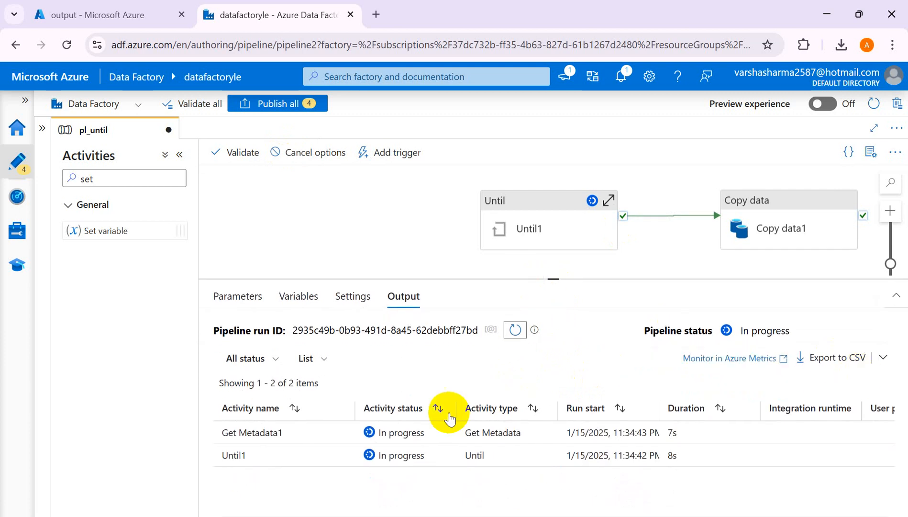
- Refresh the debug run's activity list and inspect the output of Get Metadata1
{"action": "left_click", "coordinate": [515, 330]}
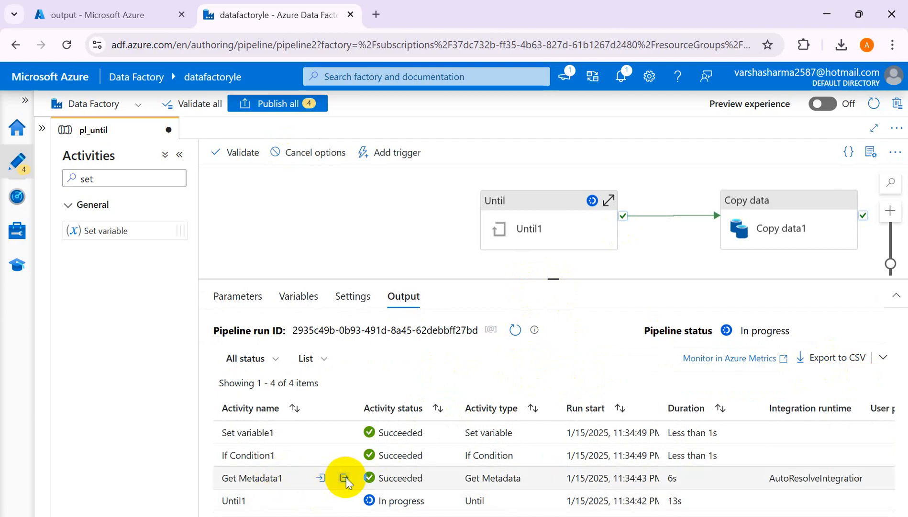
{"action": "left_click", "coordinate": [345, 478]}
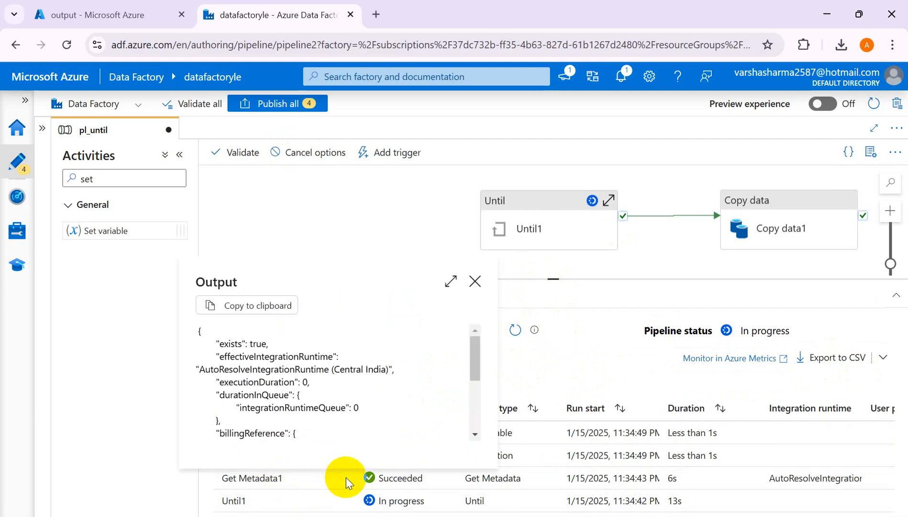
{"action": "left_click", "coordinate": [479, 285]}
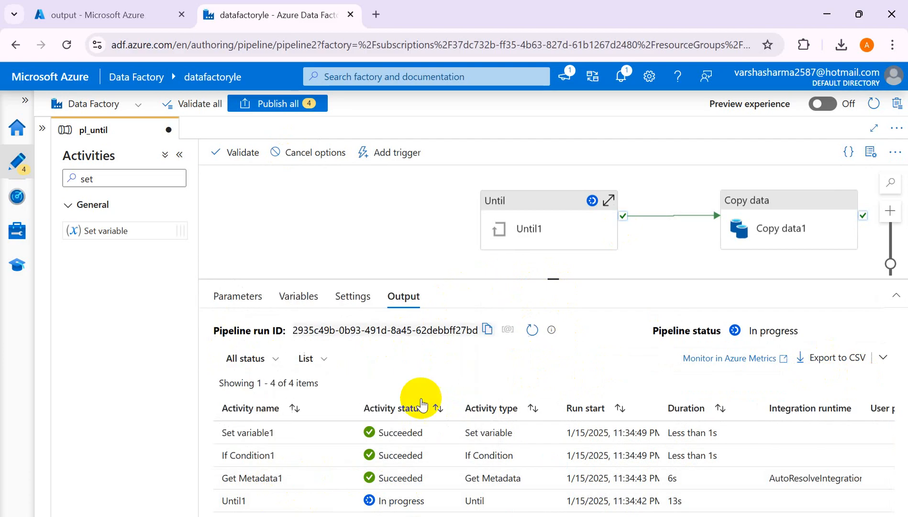
- Inspect the debug run's outputs of If Condition1 and Set variable1 and the copy details of Copy data1
{"action": "left_click", "coordinate": [347, 455]}
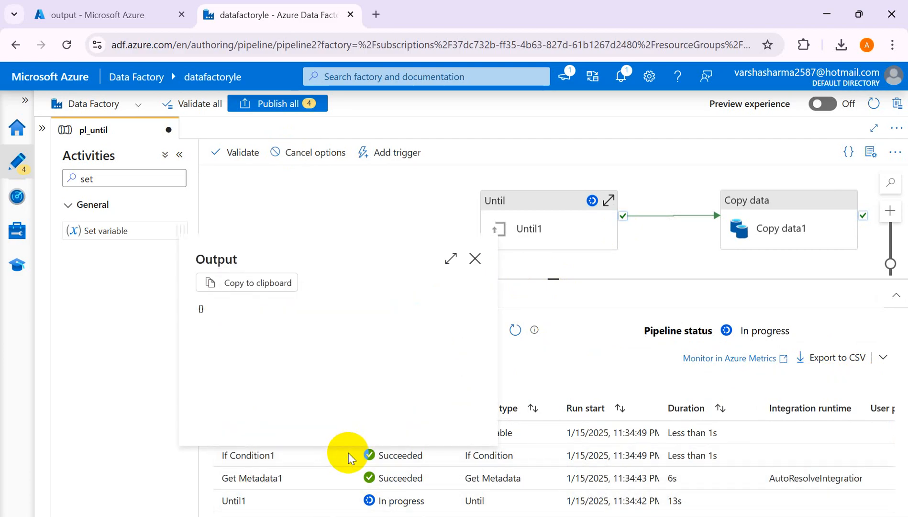
{"action": "left_click", "coordinate": [474, 258]}
{"action": "mouse_move", "coordinate": [285, 432]}
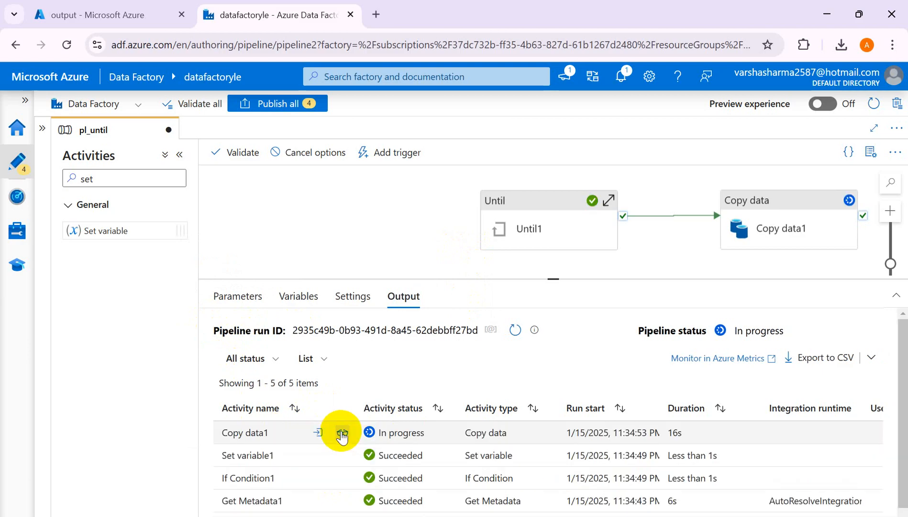
{"action": "left_click", "coordinate": [342, 432]}
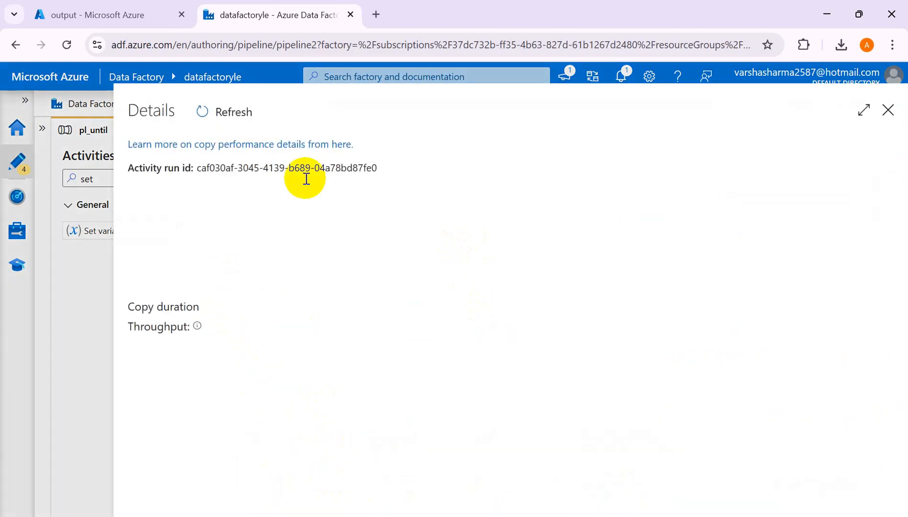
{"action": "left_click", "coordinate": [888, 112]}
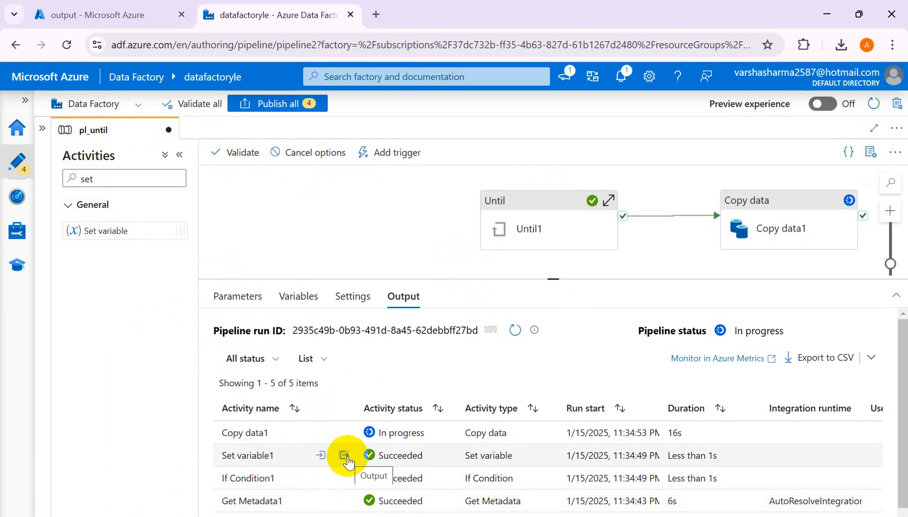
{"action": "left_click", "coordinate": [344, 456]}
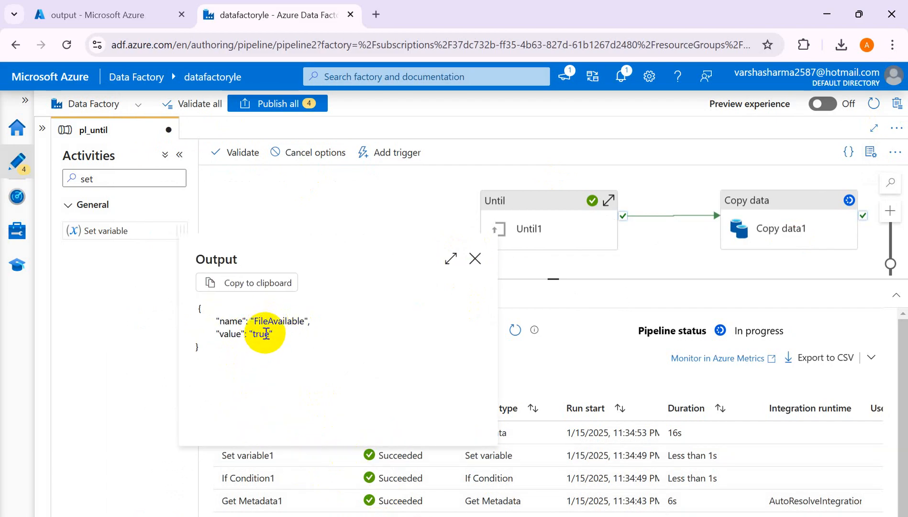
{"action": "left_click", "coordinate": [476, 260]}
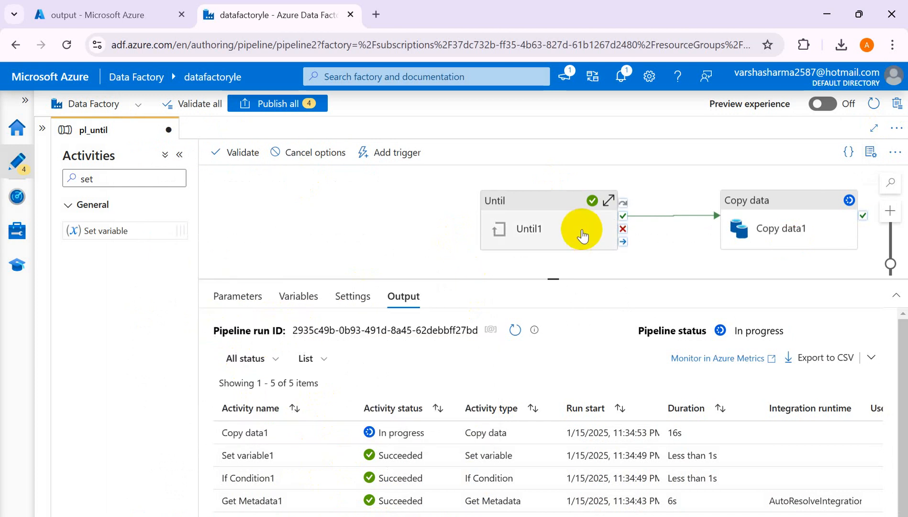
- Refresh the debug run to check the final status of Copy data1 and the pipeline
{"action": "left_click_drag", "start_coordinate": [899, 364], "coordinate": [900, 473]}
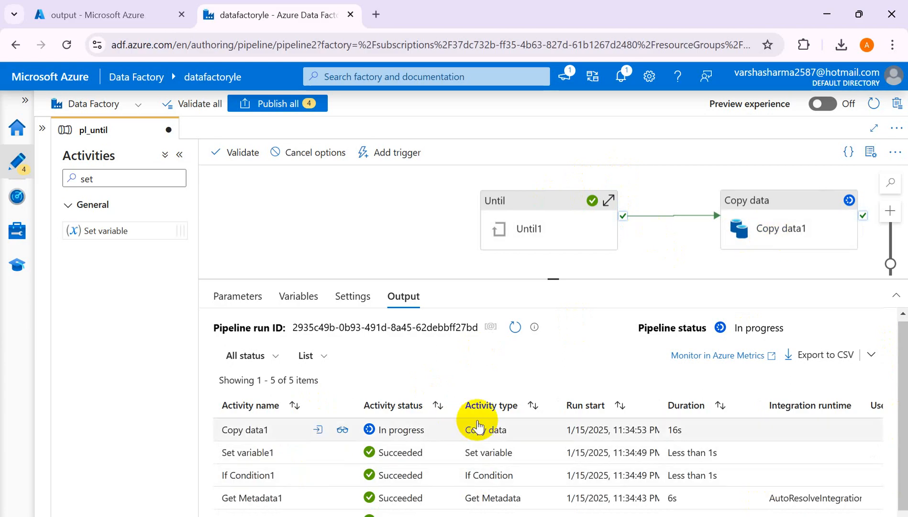
{"action": "left_click", "coordinate": [515, 328]}
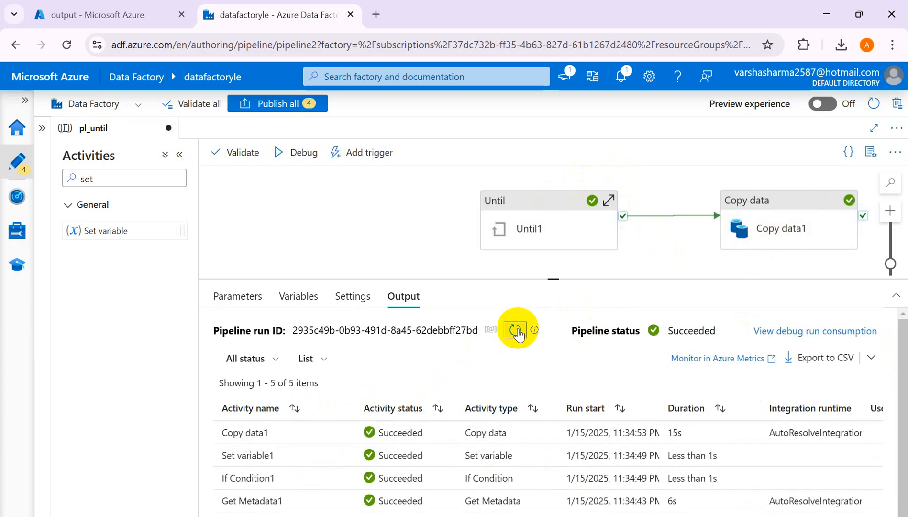
{"action": "left_click", "coordinate": [517, 329]}
{"action": "left_click", "coordinate": [516, 329]}
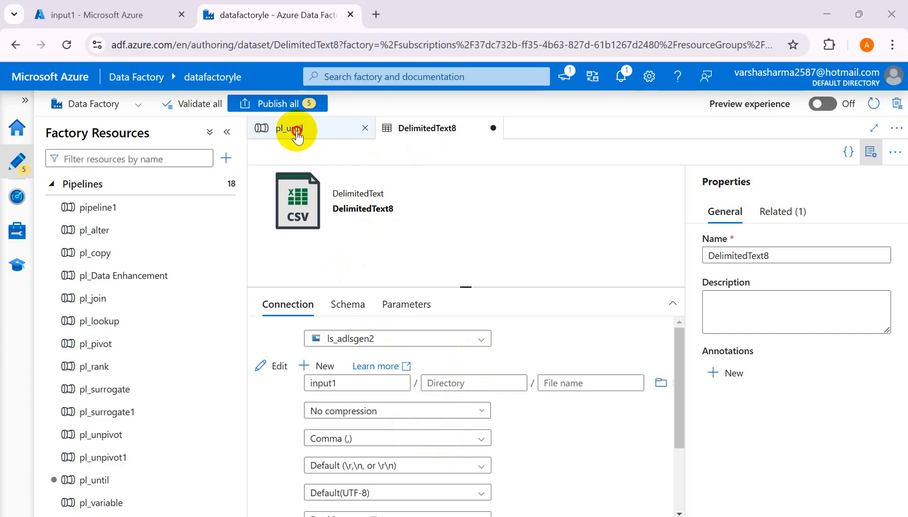
- Open Get Metadata1's dataset DelimitedText8, and upload Sales_IN.csv to the input1 container in the Azure portal
{"action": "left_click", "coordinate": [310, 123]}
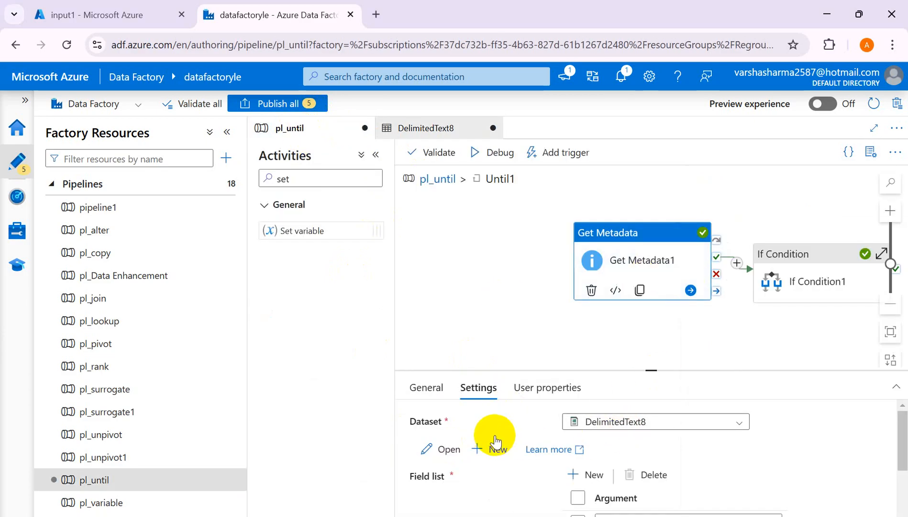
{"action": "left_click", "coordinate": [439, 452]}
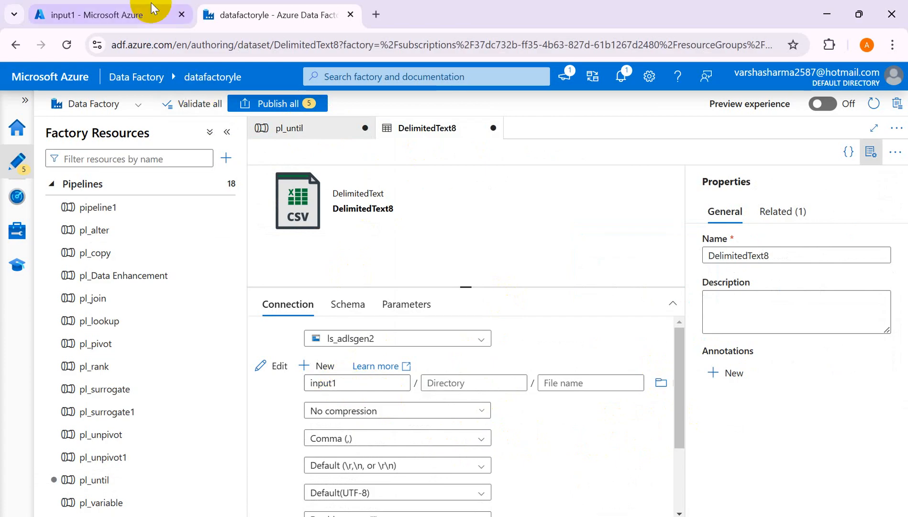
{"action": "left_click", "coordinate": [134, 16]}
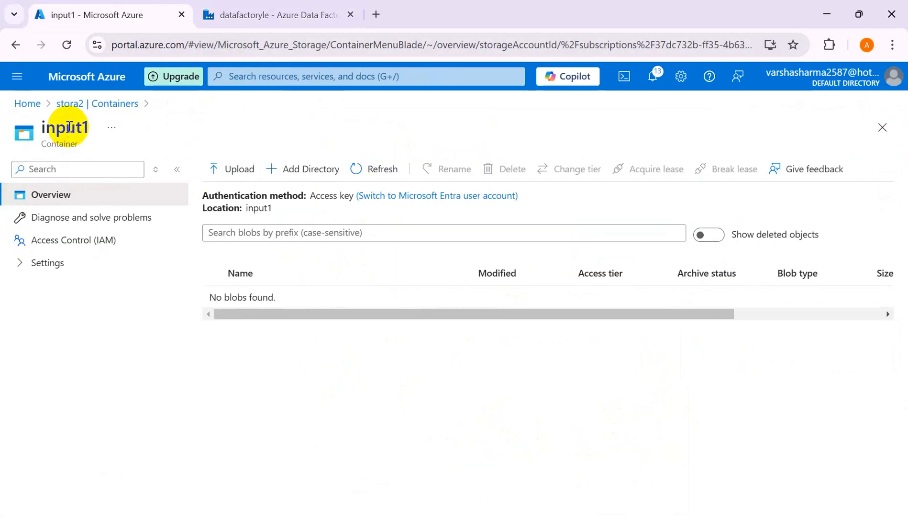
{"action": "left_click", "coordinate": [247, 174]}
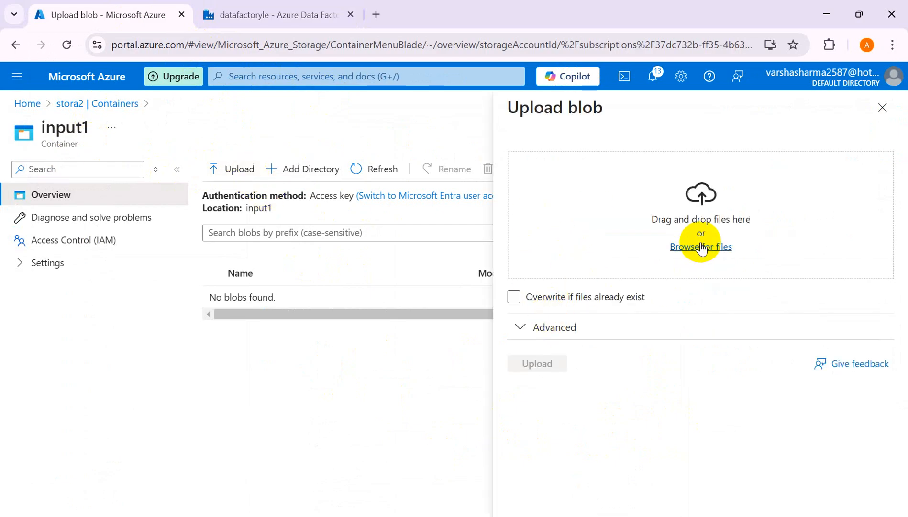
{"action": "left_click", "coordinate": [701, 247]}
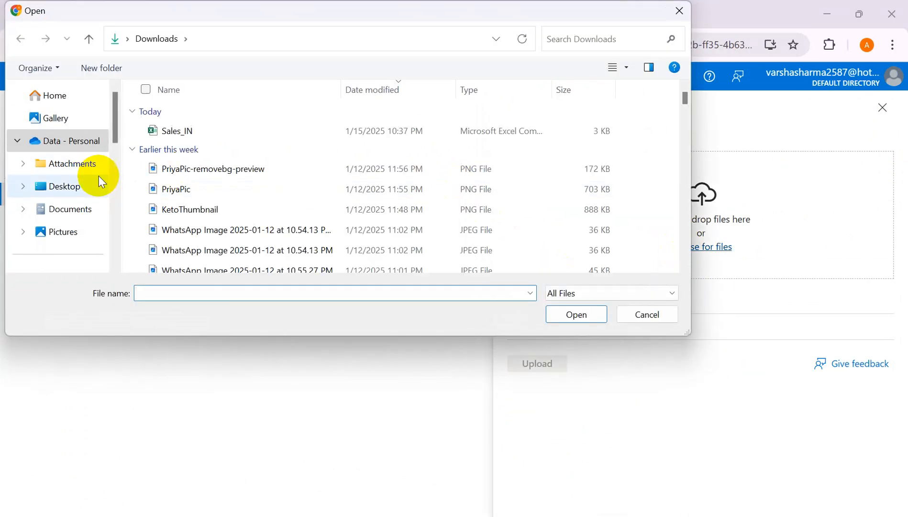
{"action": "left_click", "coordinate": [153, 137]}
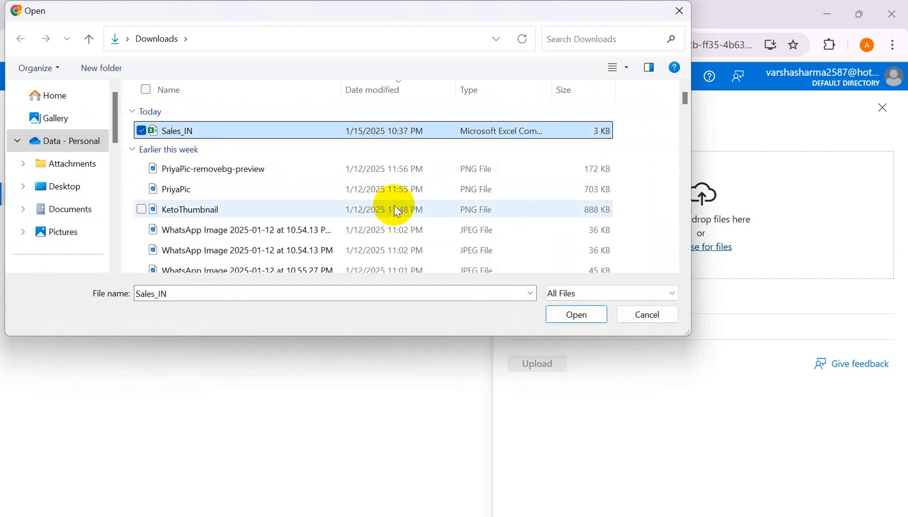
{"action": "left_click", "coordinate": [585, 316]}
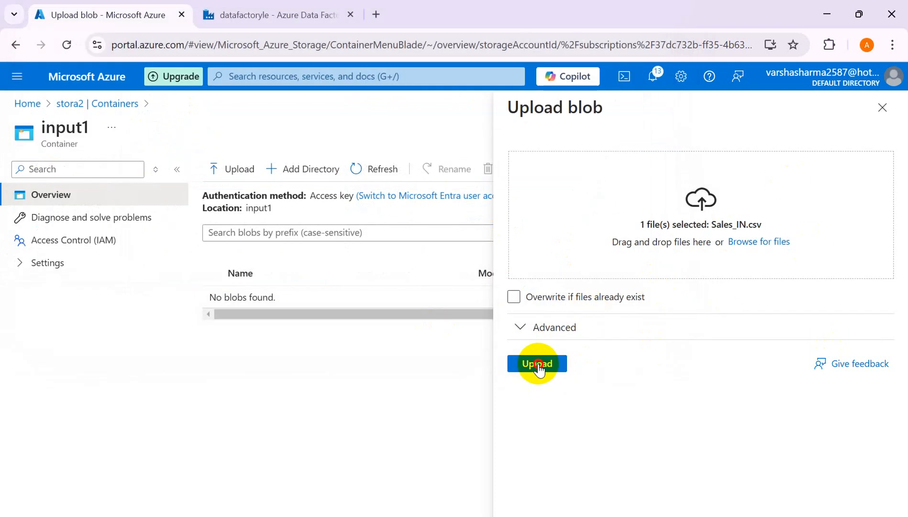
{"action": "left_click", "coordinate": [538, 364]}
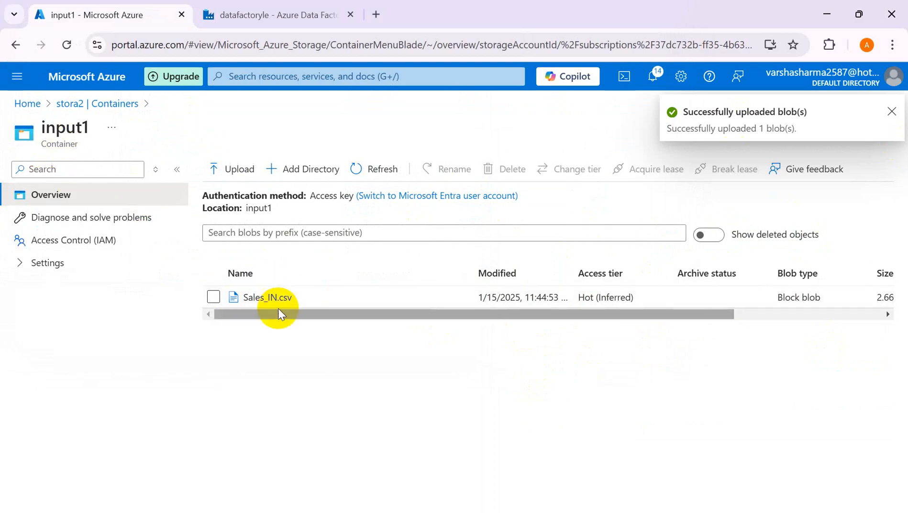
- Switch to Data Factory, point the DelimitedText8 dataset to the file Sales_IN.csv in input1, and hide the dataset's properties
{"action": "left_click", "coordinate": [290, 14]}
{"action": "left_click", "coordinate": [582, 380]}
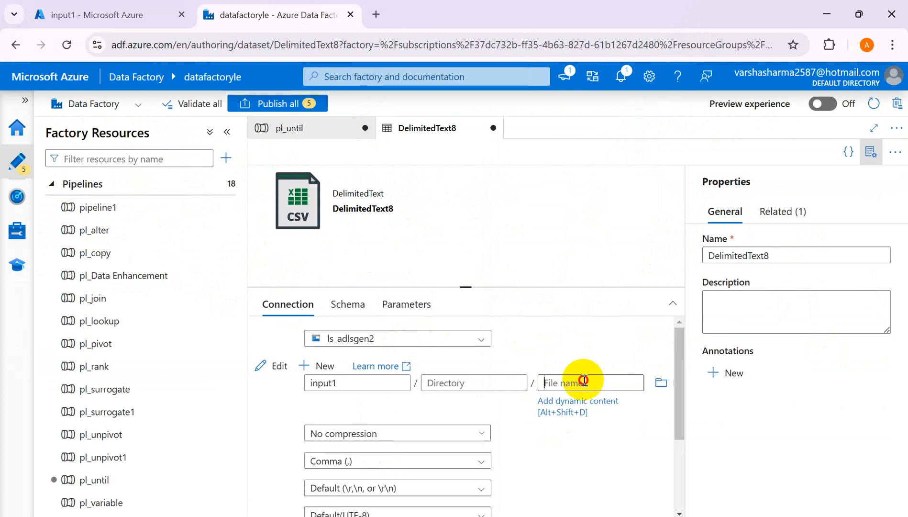
{"action": "left_click", "coordinate": [662, 382]}
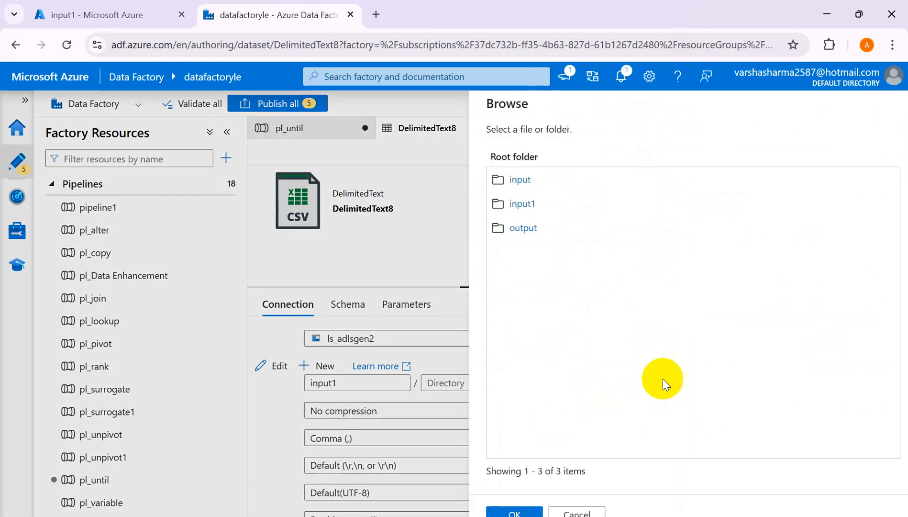
{"action": "left_click", "coordinate": [503, 205]}
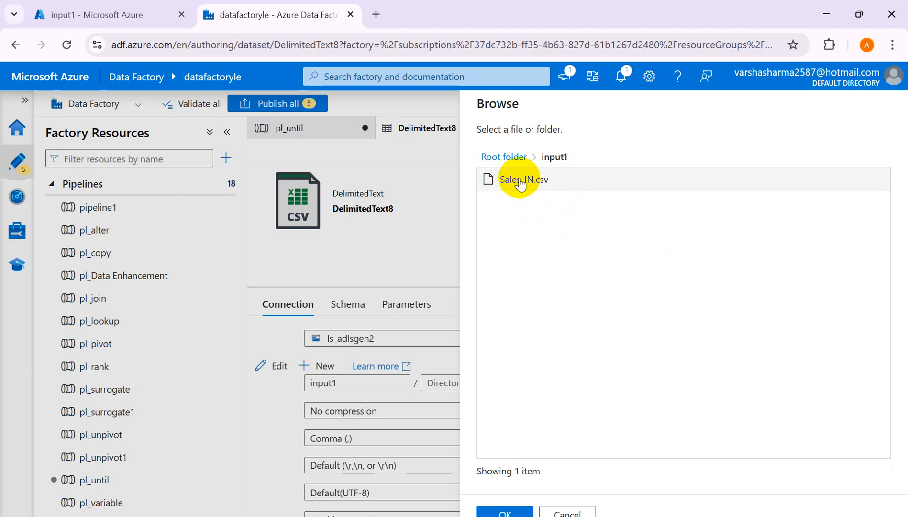
{"action": "left_click", "coordinate": [520, 184]}
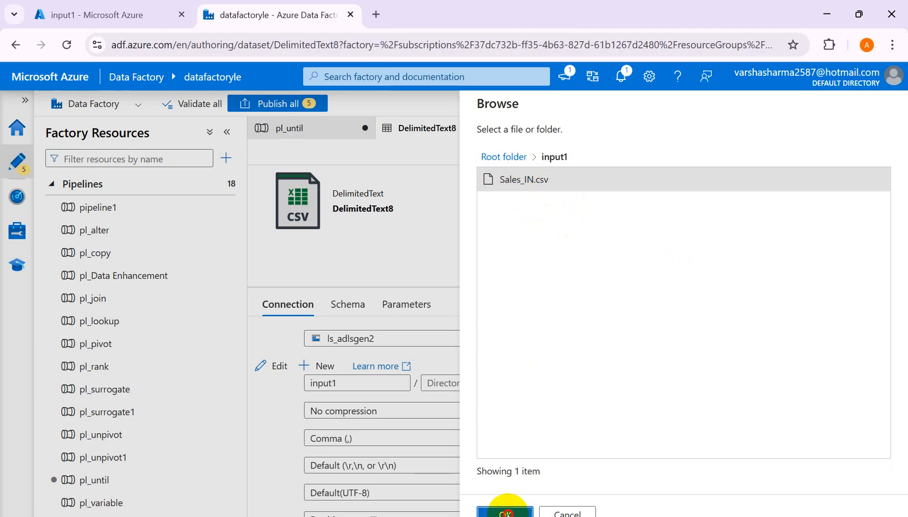
{"action": "left_click", "coordinate": [506, 513]}
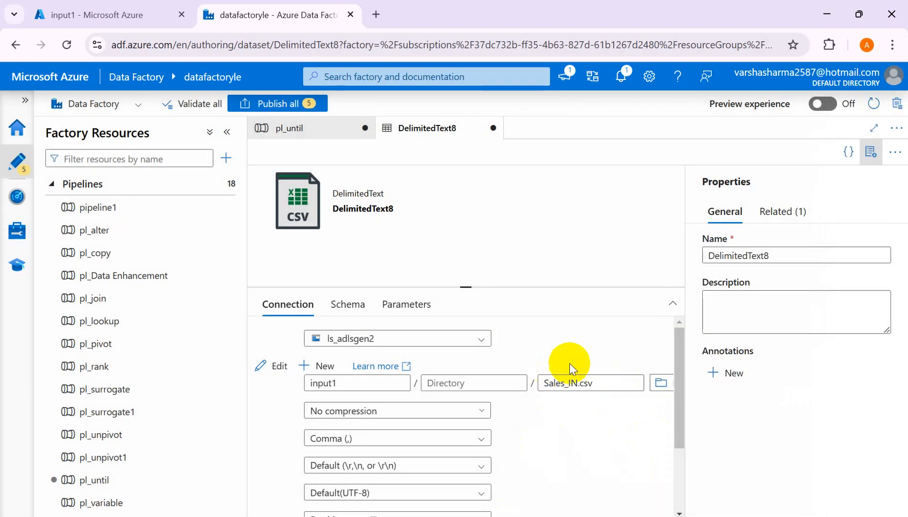
{"action": "left_click", "coordinate": [870, 154]}
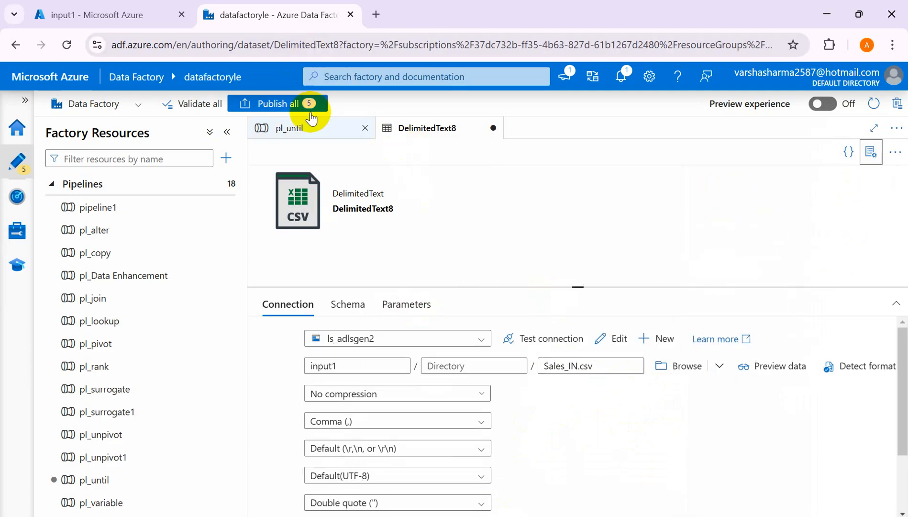
- Return to pl_until, switch to the Azure portal and delete Sales_IN.csv from the input1 container
{"action": "left_click", "coordinate": [292, 129]}
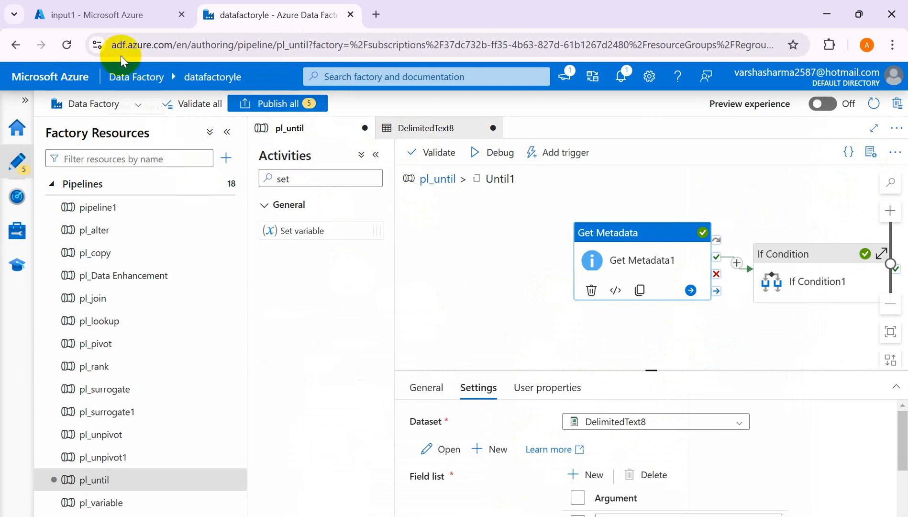
{"action": "left_click", "coordinate": [107, 16]}
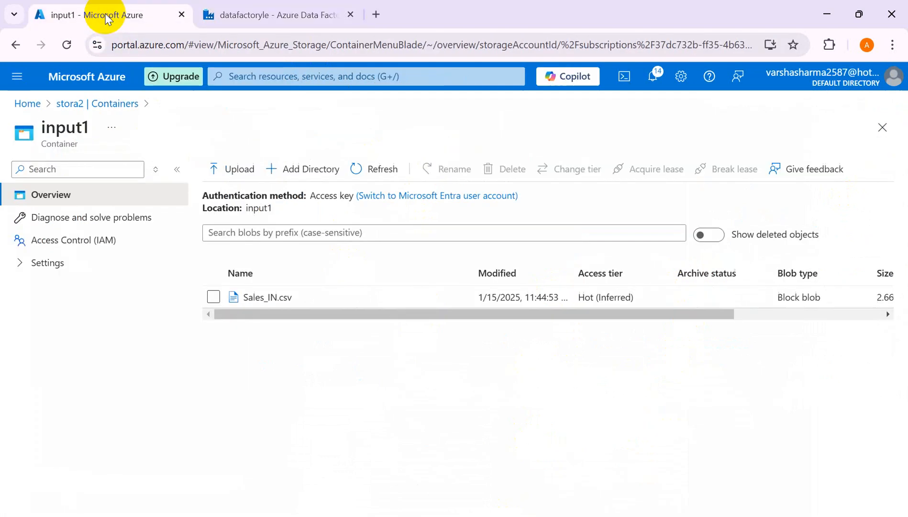
{"action": "left_click", "coordinate": [216, 297]}
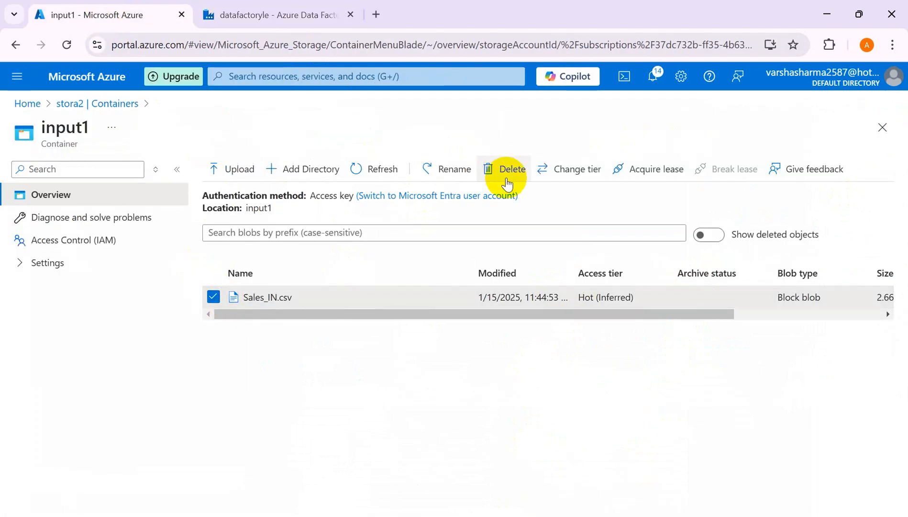
{"action": "left_click", "coordinate": [506, 173]}
{"action": "left_click", "coordinate": [449, 399]}
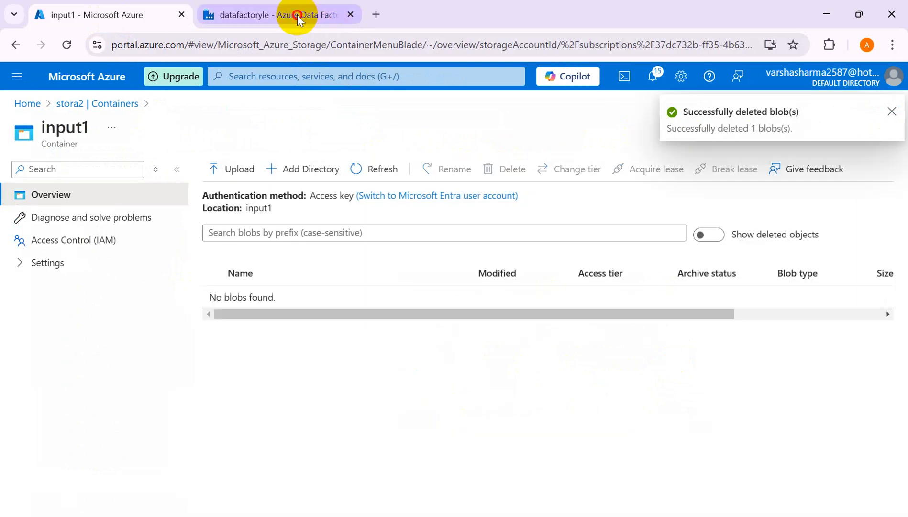
- Switch to Data Factory and check the file path set in the DelimitedText8 dataset
{"action": "left_click", "coordinate": [310, 18]}
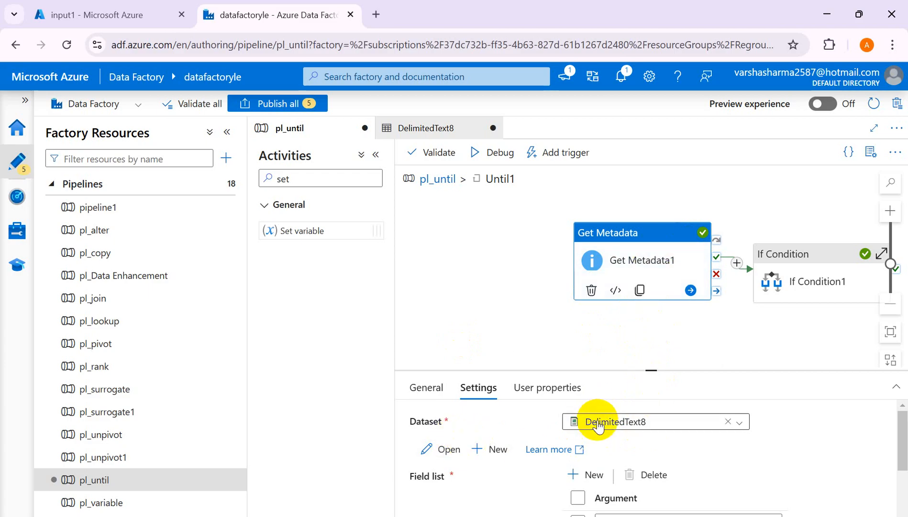
{"action": "left_click", "coordinate": [433, 127]}
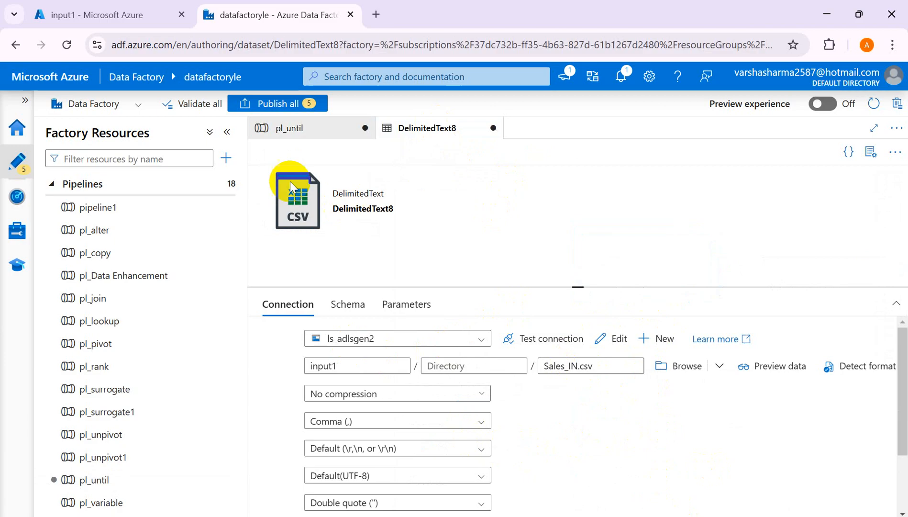
{"action": "left_click", "coordinate": [302, 129]}
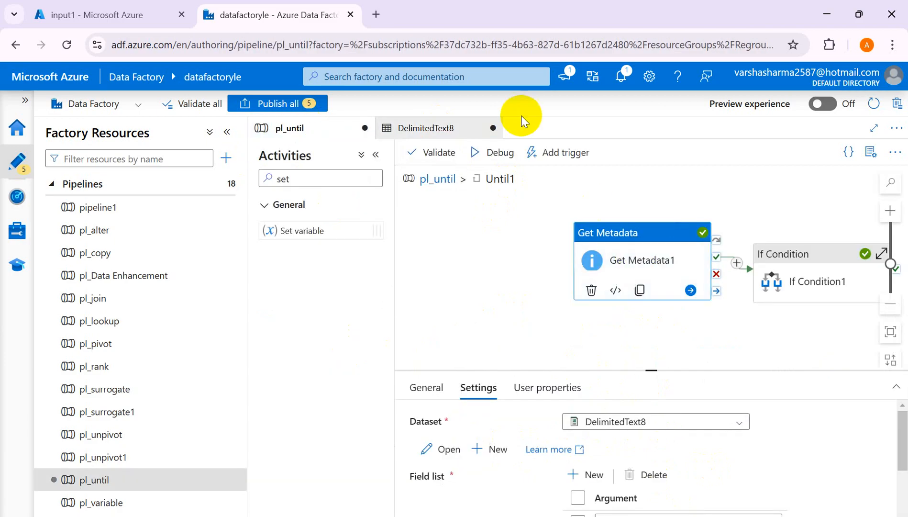
- Start a debug run of pl_until with the input file missing, show its main canvas, enlarge the output area and refresh the status
{"action": "left_click", "coordinate": [485, 159]}
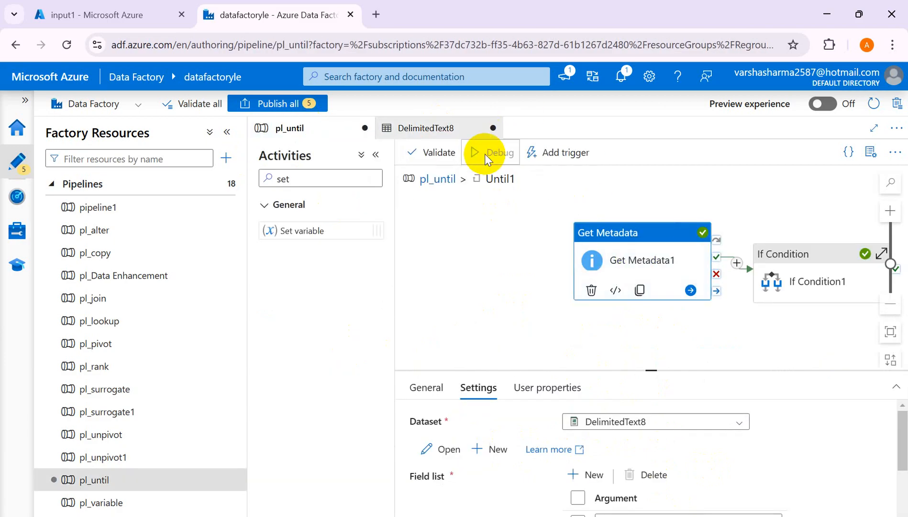
{"action": "left_click", "coordinate": [435, 179]}
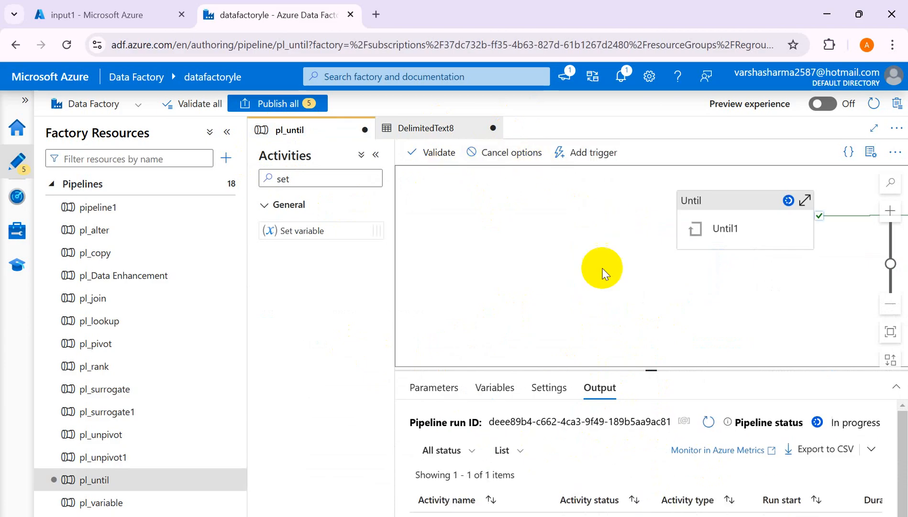
{"action": "left_click", "coordinate": [375, 154]}
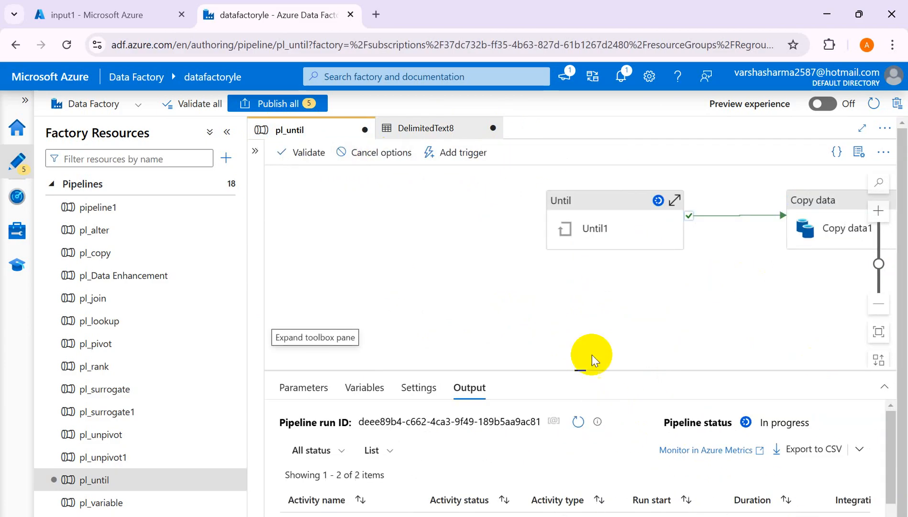
{"action": "left_click_drag", "start_coordinate": [581, 368], "coordinate": [578, 309]}
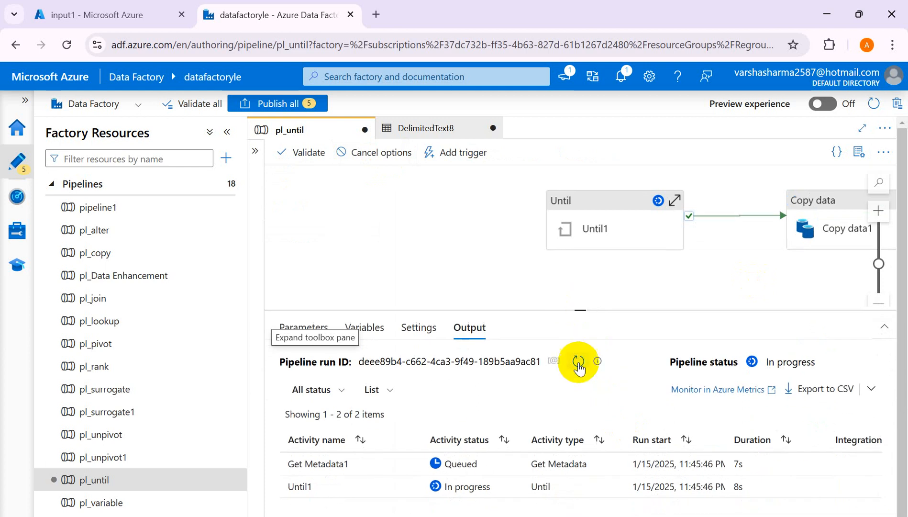
{"action": "left_click", "coordinate": [578, 363]}
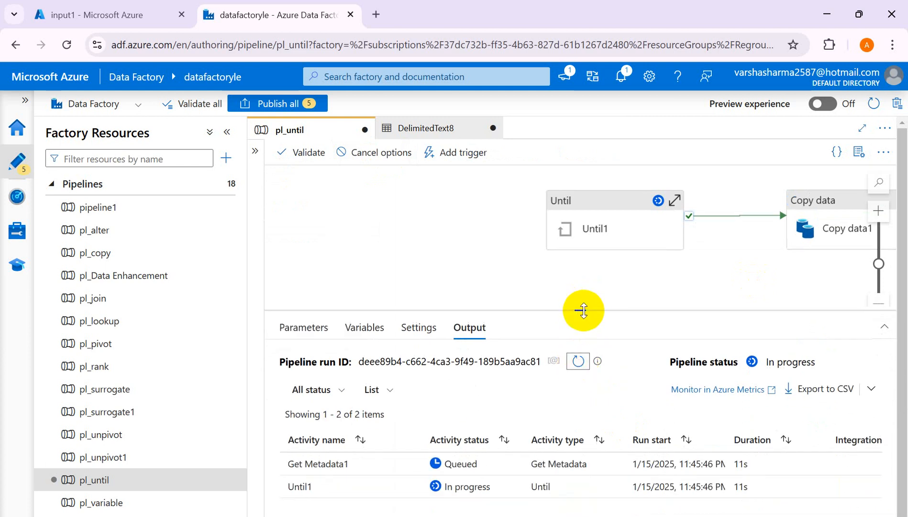
- Enlarge the output area, refresh the debug run's status and view the input of the Get Metadata1 activity
{"action": "left_click_drag", "start_coordinate": [580, 310], "coordinate": [581, 266]}
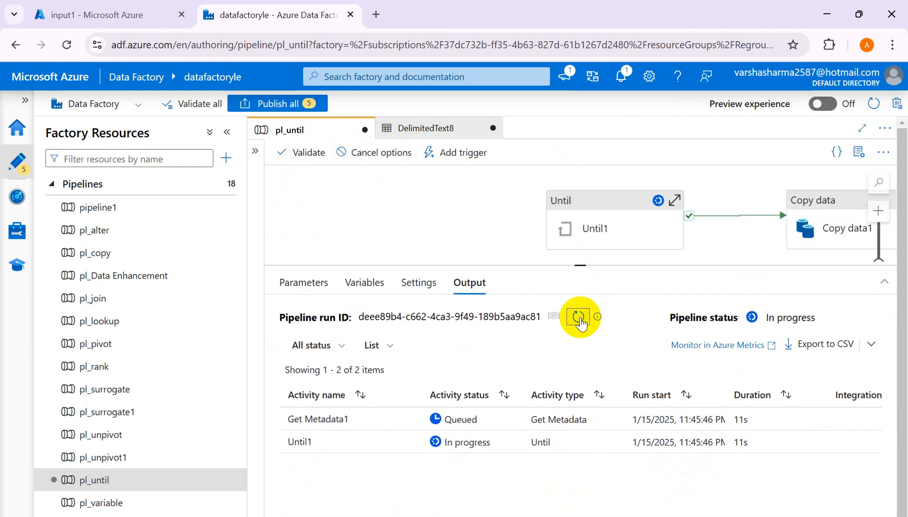
{"action": "left_click", "coordinate": [579, 317]}
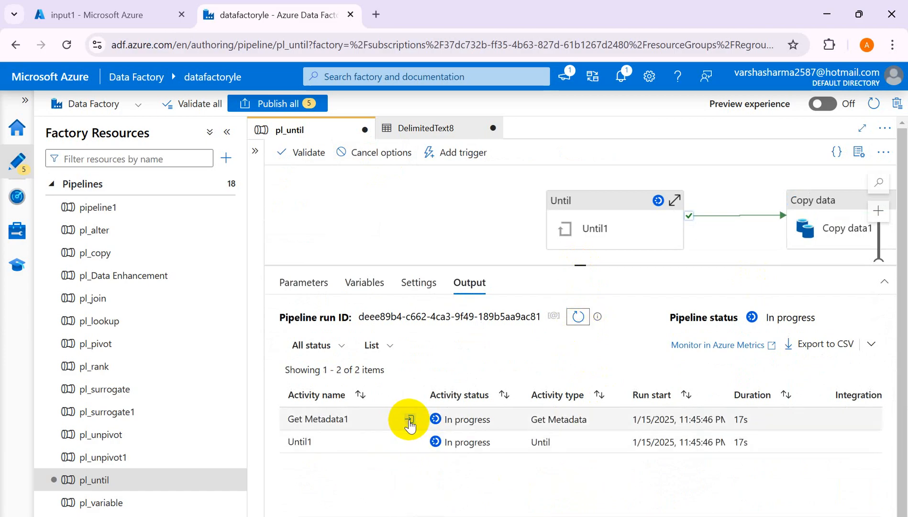
{"action": "left_click", "coordinate": [409, 419]}
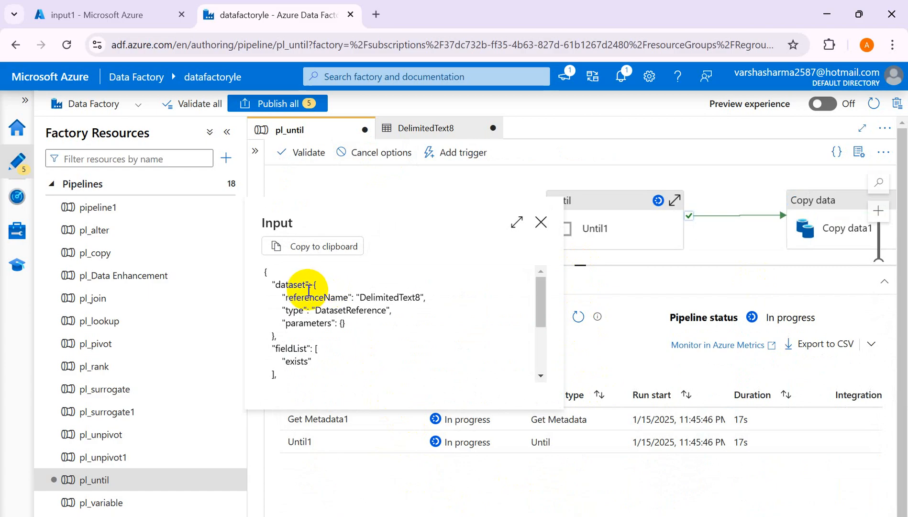
{"action": "left_click", "coordinate": [541, 223]}
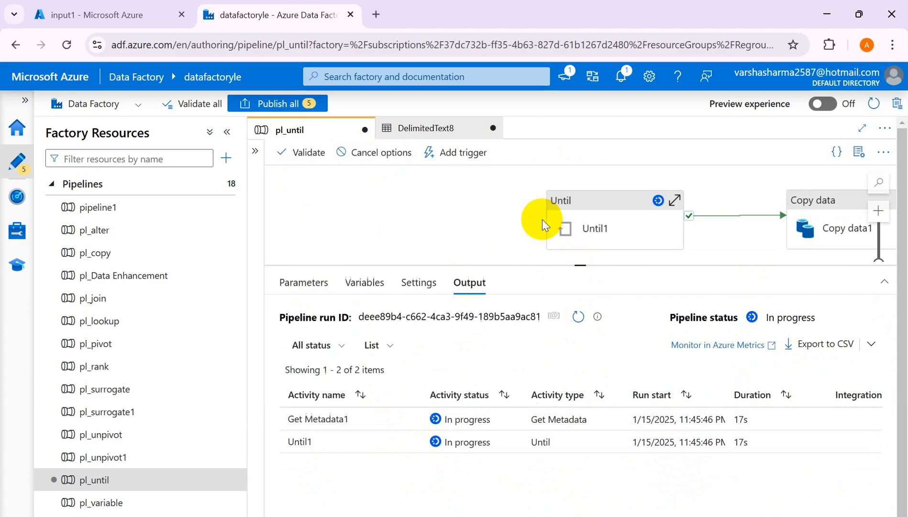
- Refresh the activity runs and inspect the output of Get Metadata1 and the input of Wait1
{"action": "left_click", "coordinate": [579, 316]}
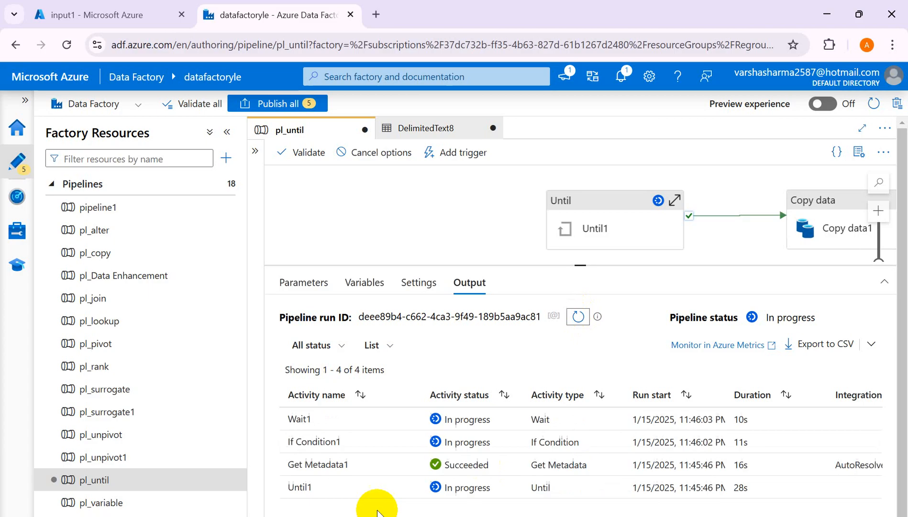
{"action": "left_click", "coordinate": [411, 465]}
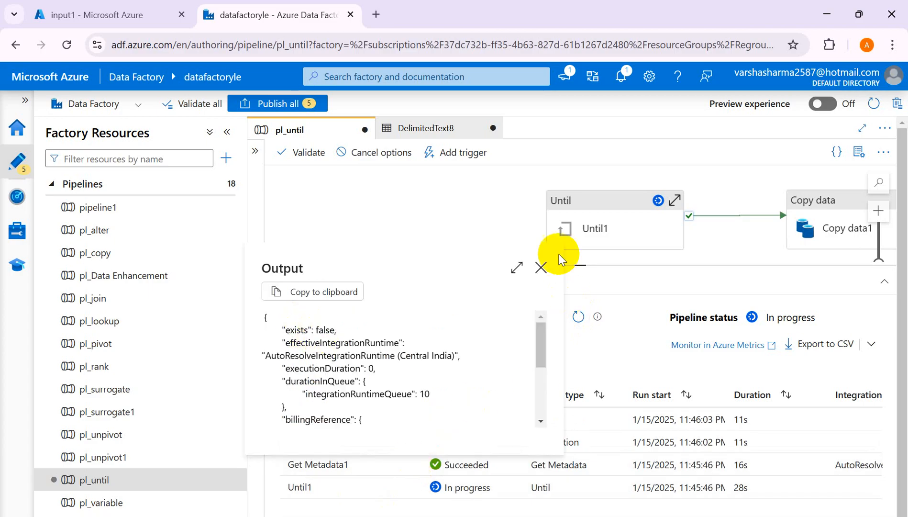
{"action": "left_click", "coordinate": [541, 267]}
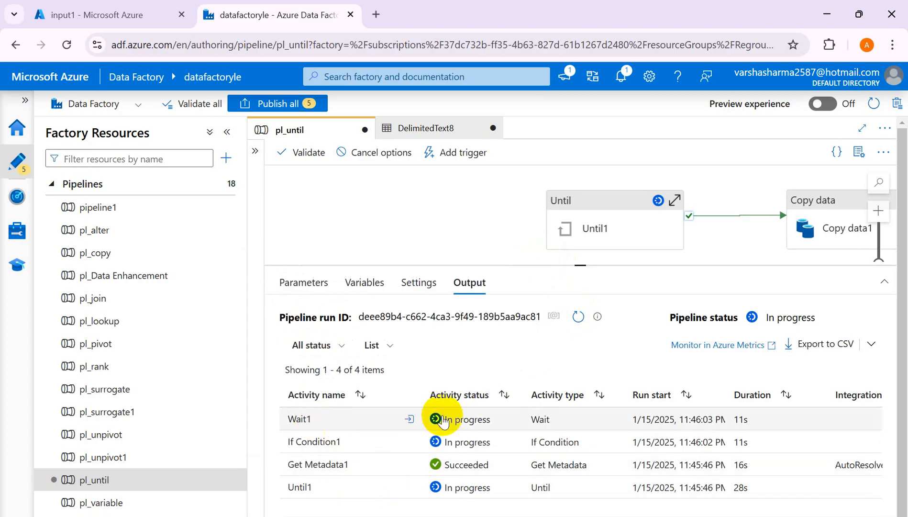
{"action": "left_click", "coordinate": [408, 419]}
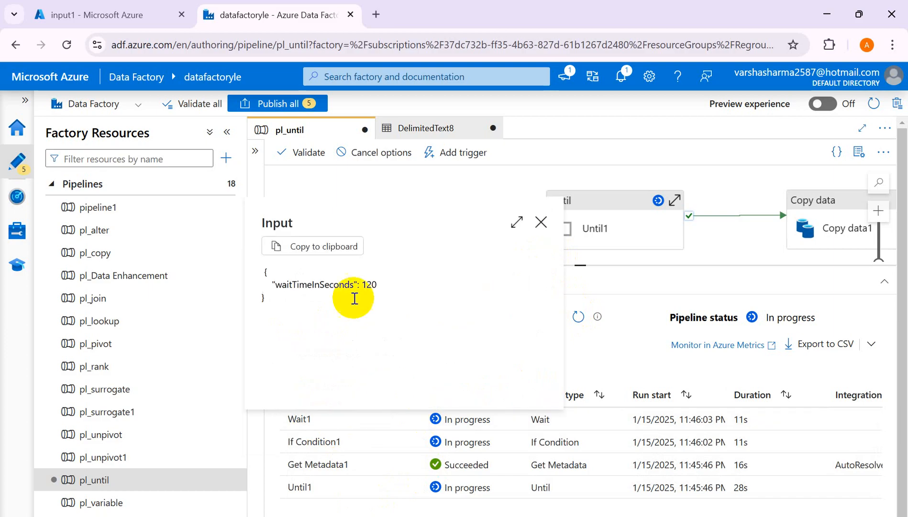
{"action": "left_click", "coordinate": [541, 224]}
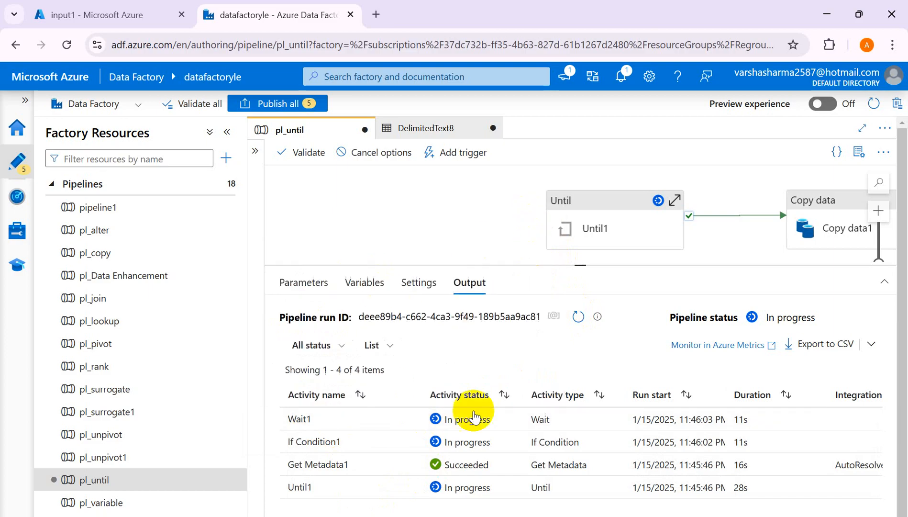
- Switch to the Azure portal and upload Sales_IN.csv from the Downloads folder to the input1 container
{"action": "left_click", "coordinate": [137, 19]}
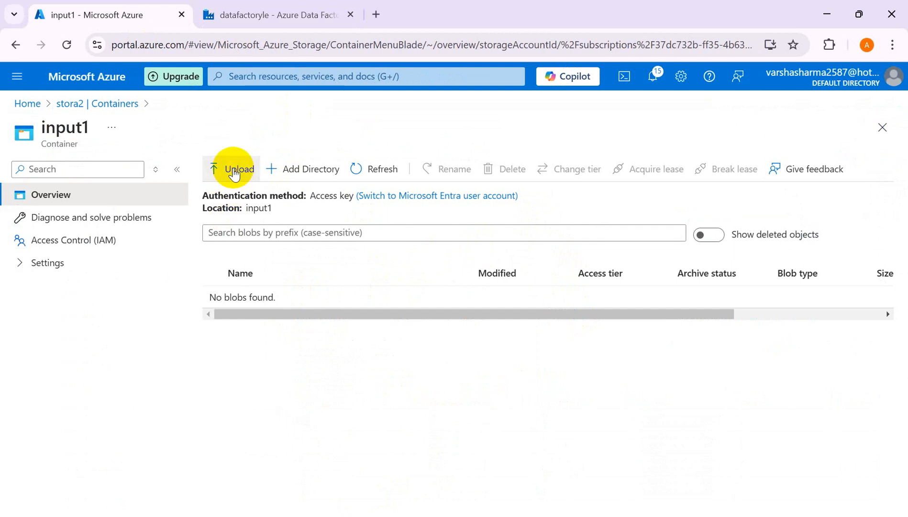
{"action": "left_click", "coordinate": [234, 171]}
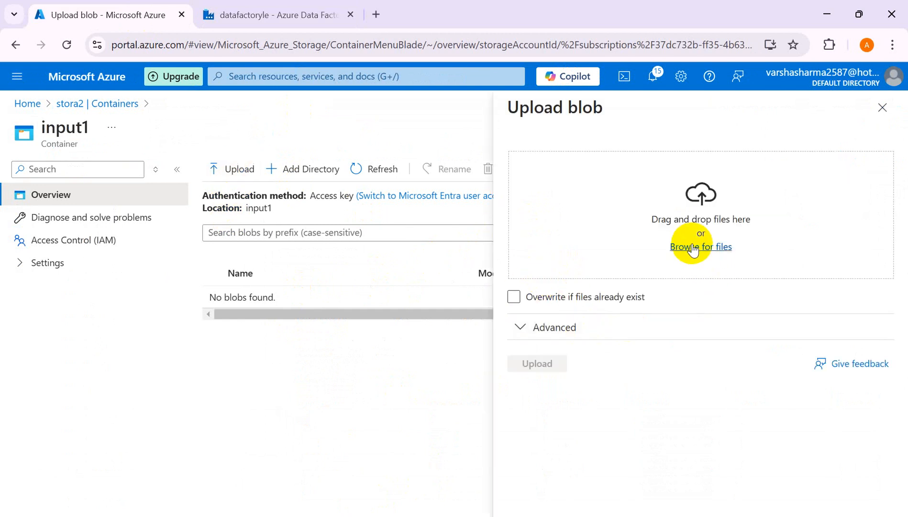
{"action": "left_click", "coordinate": [569, 214]}
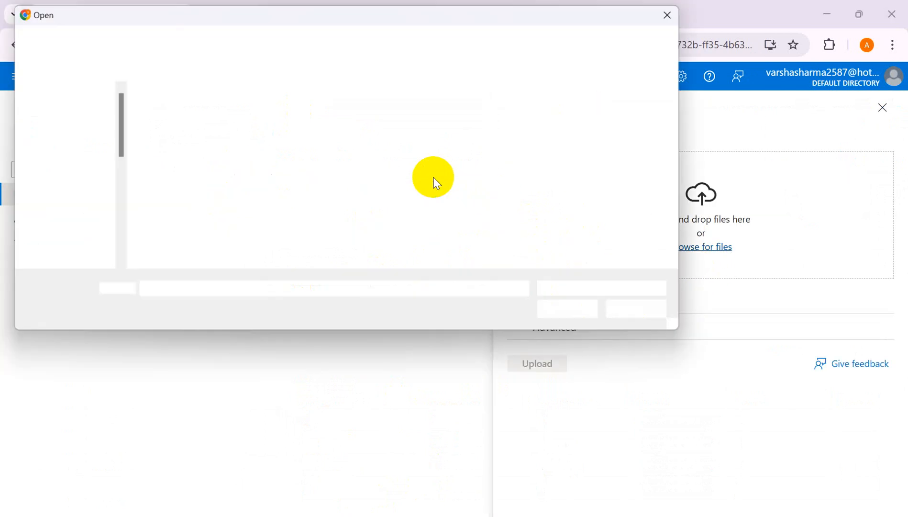
{"action": "left_click", "coordinate": [196, 132]}
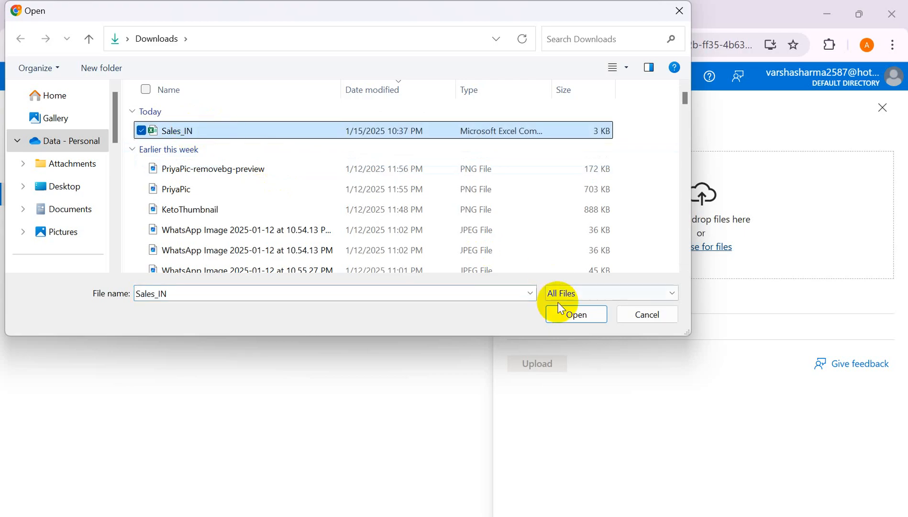
{"action": "left_click", "coordinate": [566, 316]}
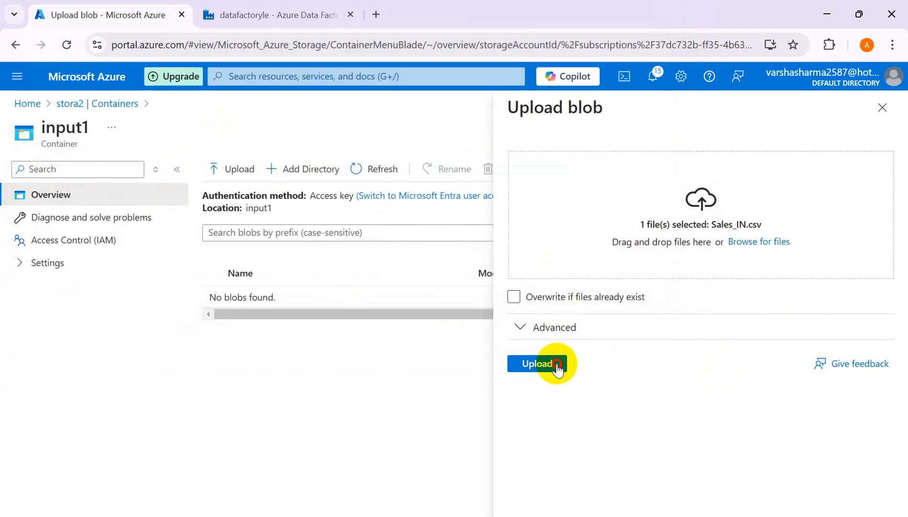
{"action": "left_click", "coordinate": [556, 365]}
- Switch to Data Factory and keep refreshing the pl_until debug run's status while the Wait1 activity runs
{"action": "left_click", "coordinate": [260, 15]}
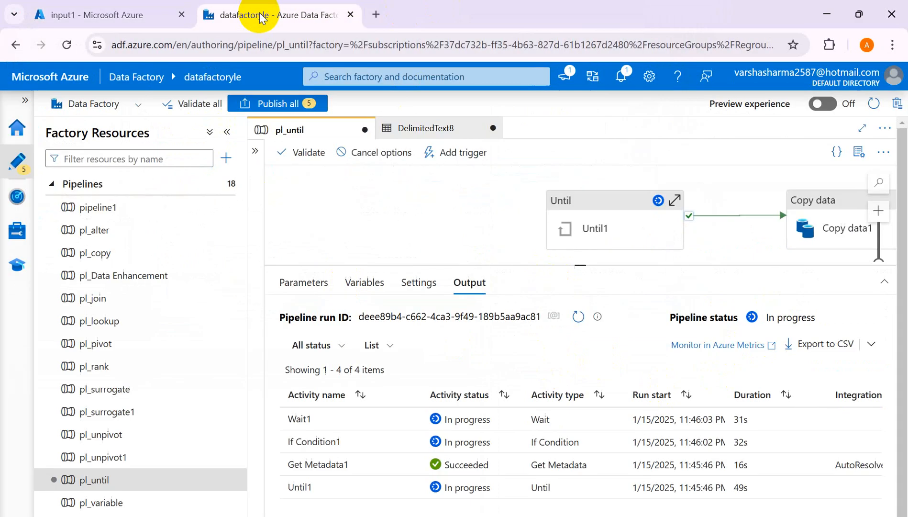
{"action": "left_click", "coordinate": [577, 317]}
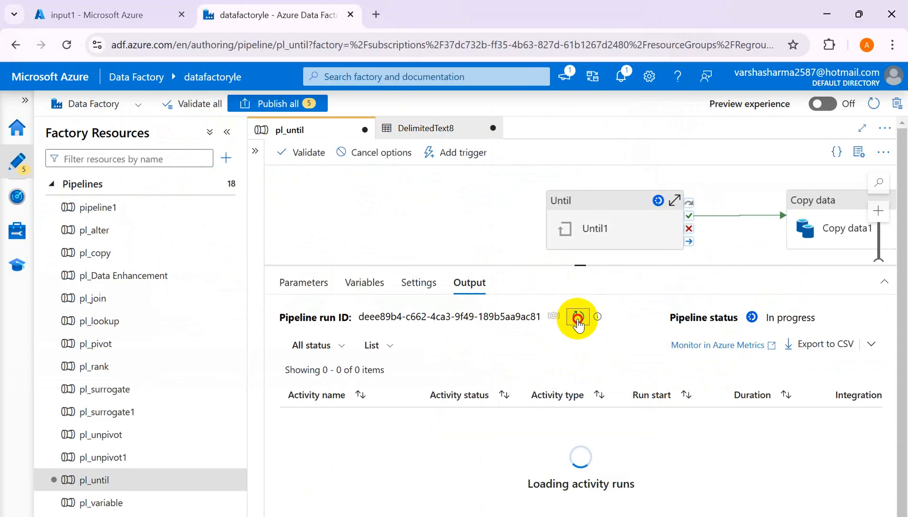
{"action": "left_click", "coordinate": [578, 317]}
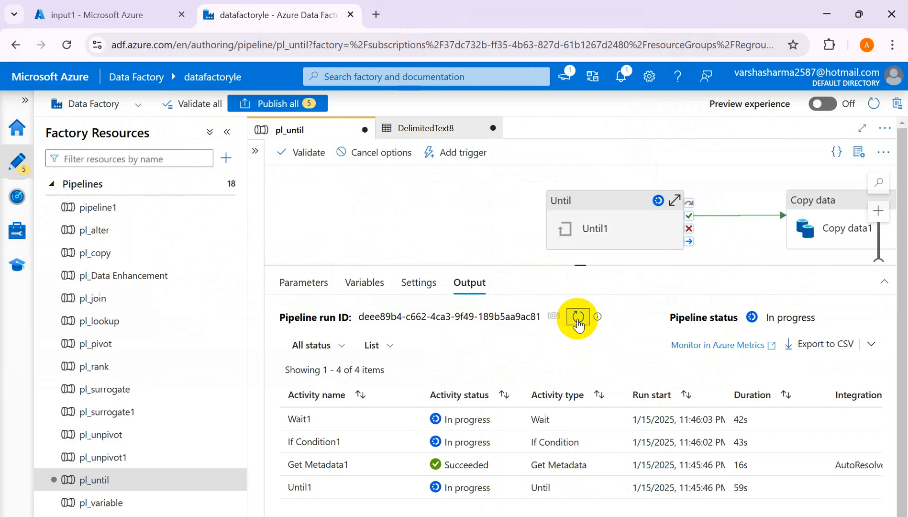
{"action": "left_click", "coordinate": [578, 317]}
{"action": "left_click", "coordinate": [578, 318]}
{"action": "left_click", "coordinate": [578, 317]}
{"action": "left_click", "coordinate": [577, 317]}
{"action": "left_click", "coordinate": [578, 317]}
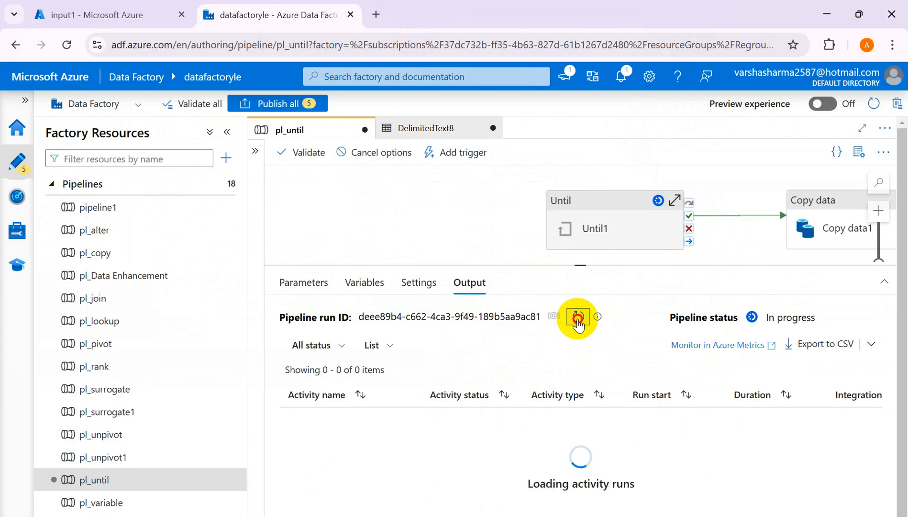
{"action": "left_click", "coordinate": [577, 317]}
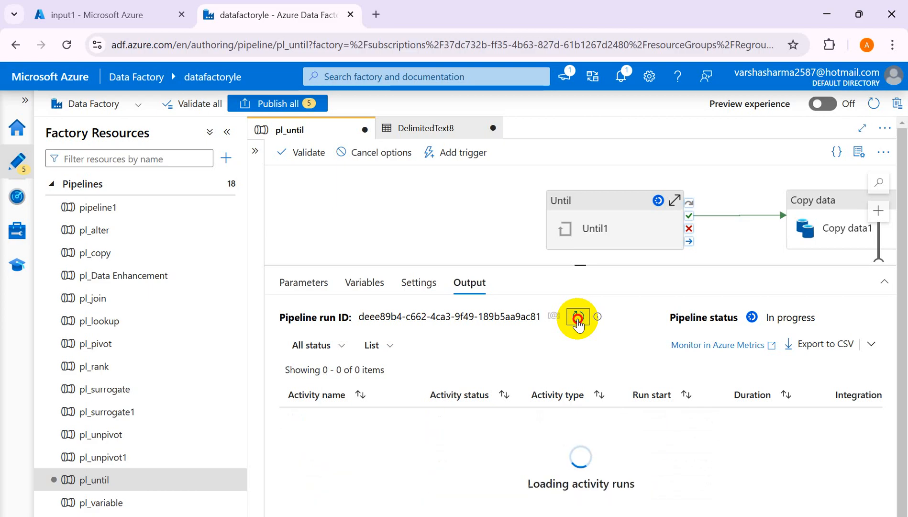
{"action": "left_click", "coordinate": [578, 317]}
{"action": "left_click", "coordinate": [577, 317]}
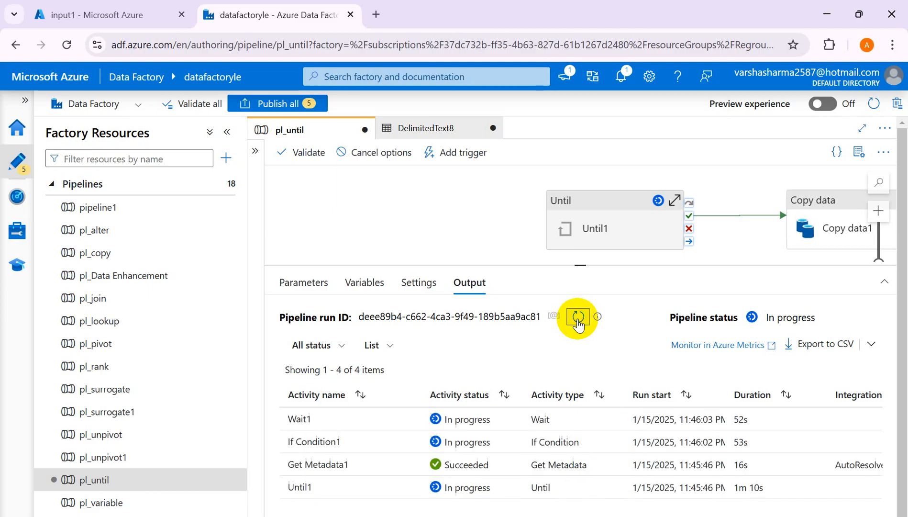
{"action": "left_click", "coordinate": [577, 317]}
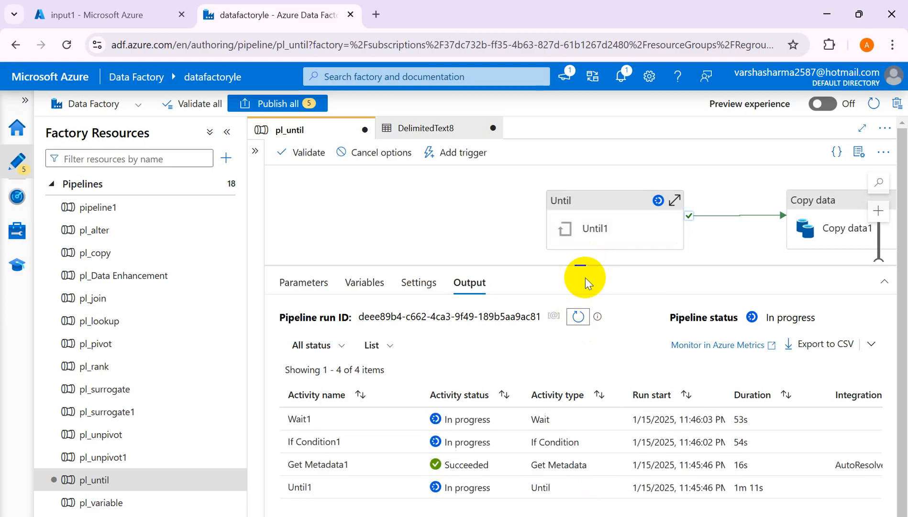
{"action": "mouse_move", "coordinate": [325, 438]}
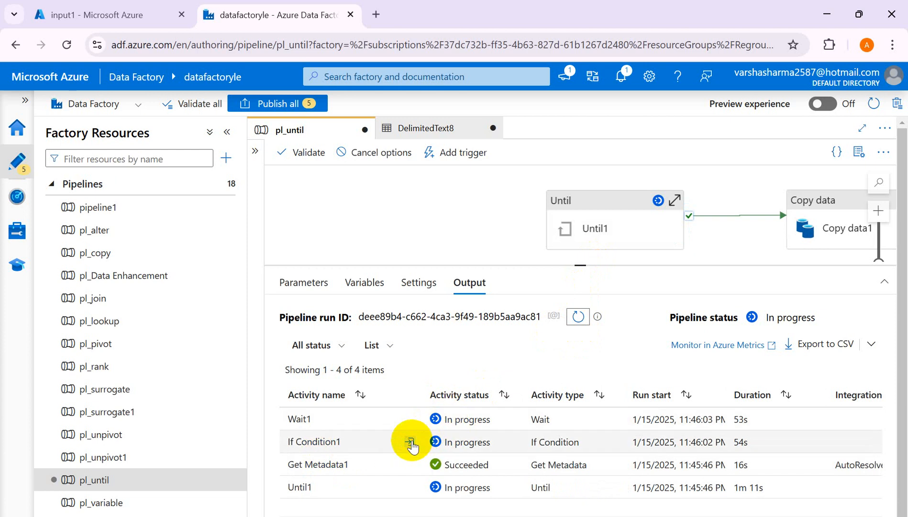
{"action": "left_click", "coordinate": [579, 317]}
{"action": "left_click", "coordinate": [578, 317]}
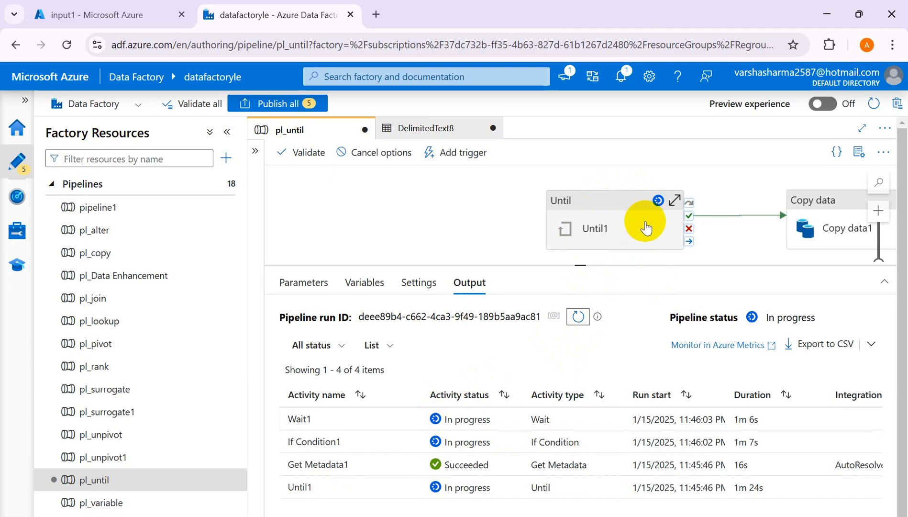
{"action": "left_click", "coordinate": [576, 317]}
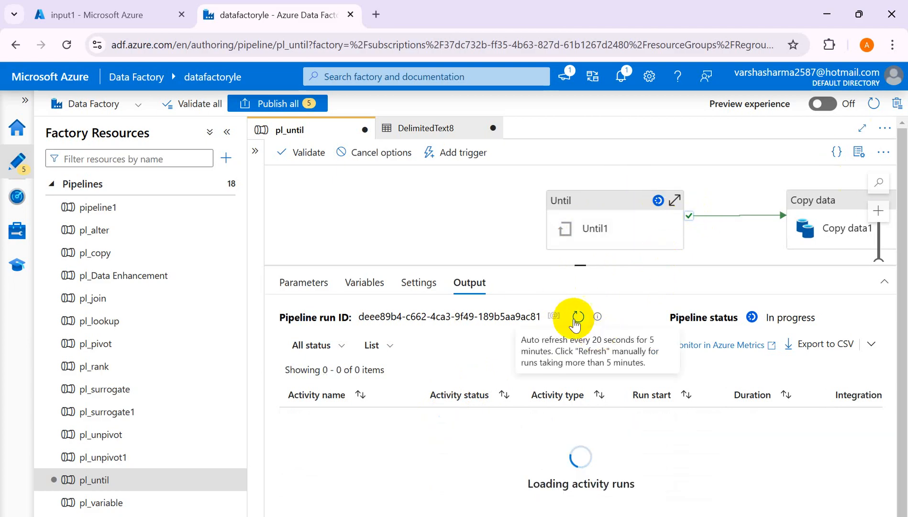
{"action": "left_click", "coordinate": [576, 317]}
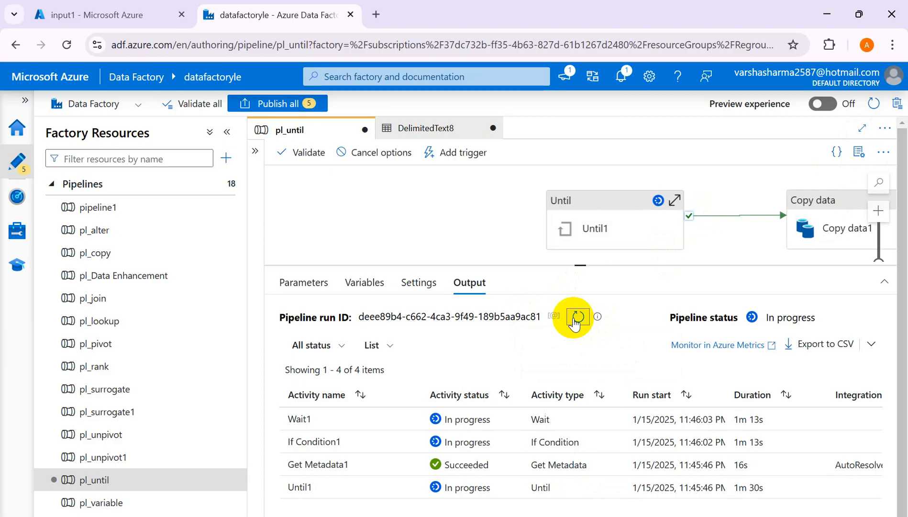
{"action": "left_click", "coordinate": [576, 317]}
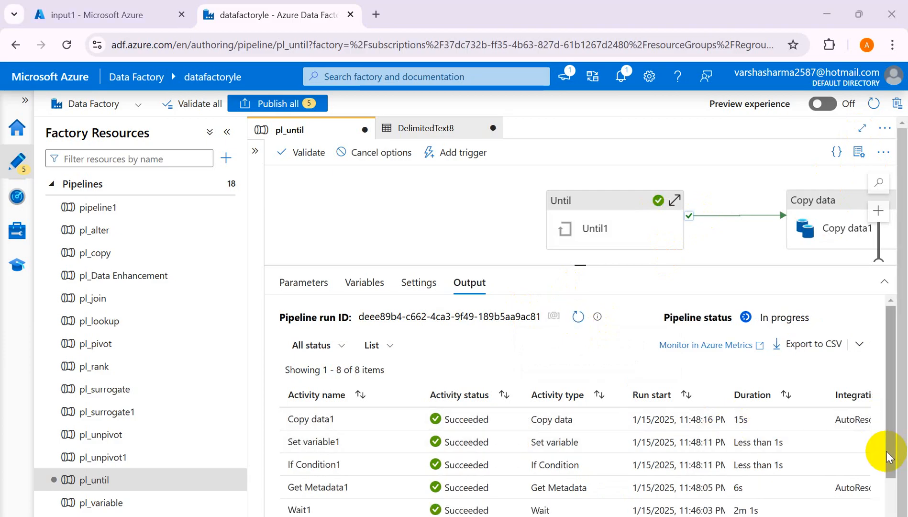
- Inspect the outputs of the latest Get Metadata1 and If Condition1 runs in the pl_until debug run
{"action": "left_click_drag", "start_coordinate": [886, 454], "coordinate": [885, 484]}
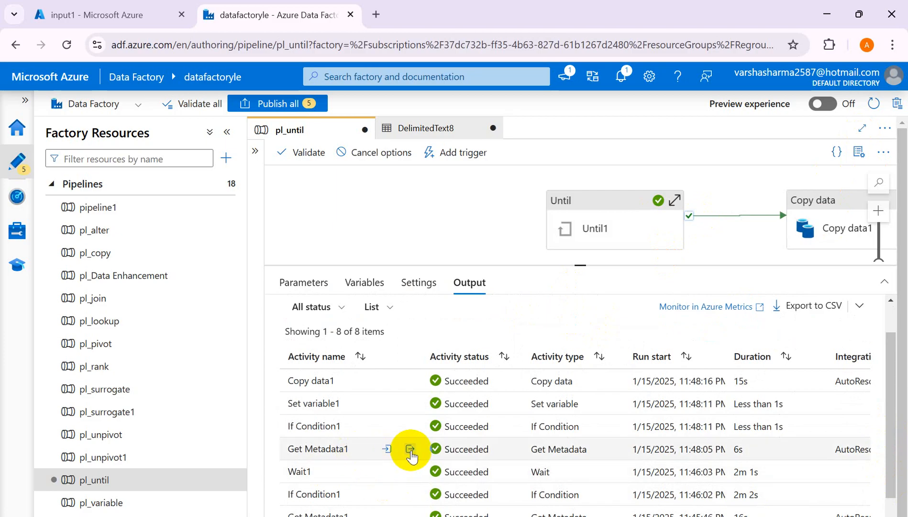
{"action": "left_click", "coordinate": [411, 450]}
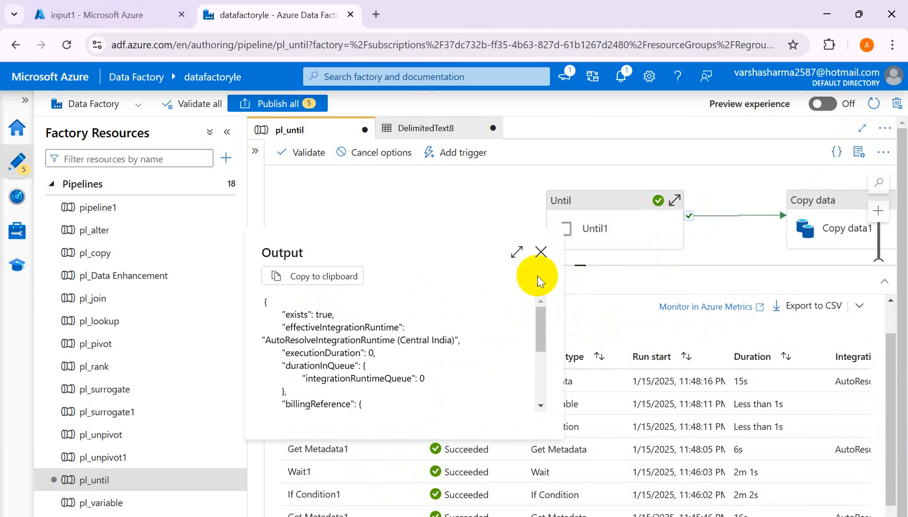
{"action": "left_click", "coordinate": [540, 251]}
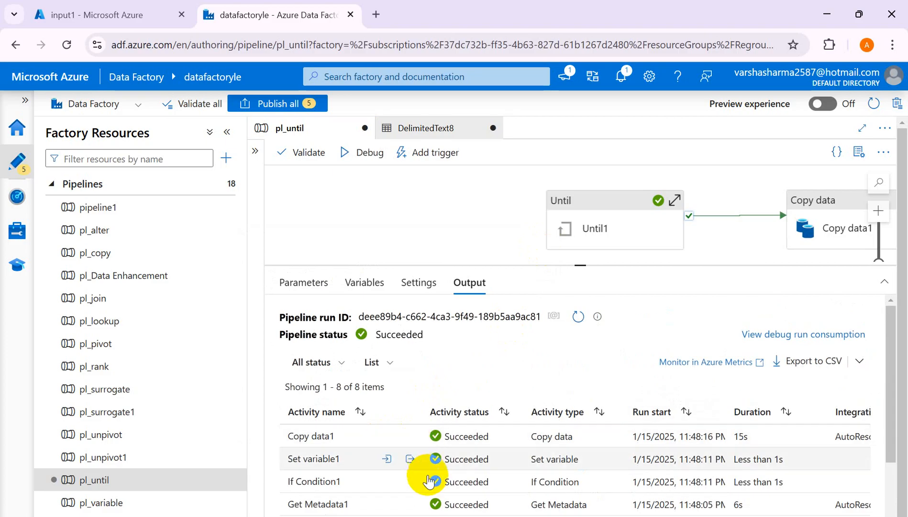
{"action": "left_click", "coordinate": [411, 481]}
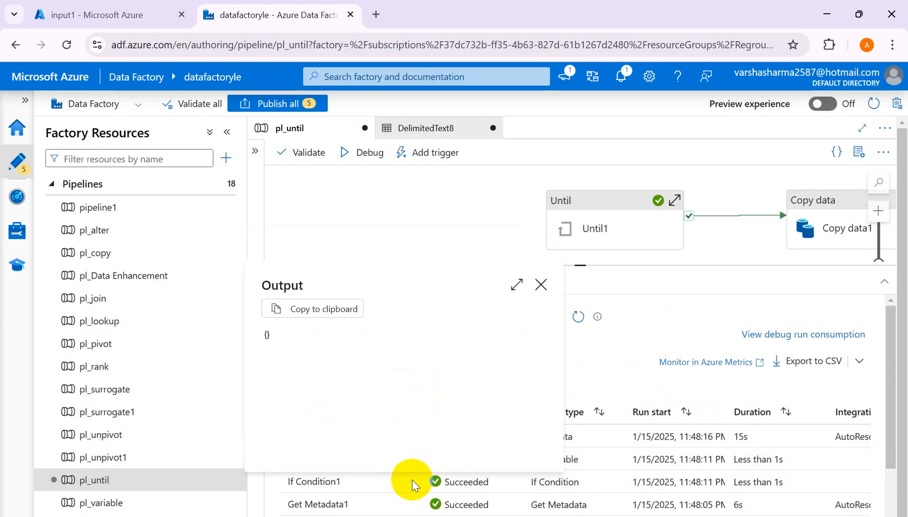
{"action": "left_click", "coordinate": [539, 286]}
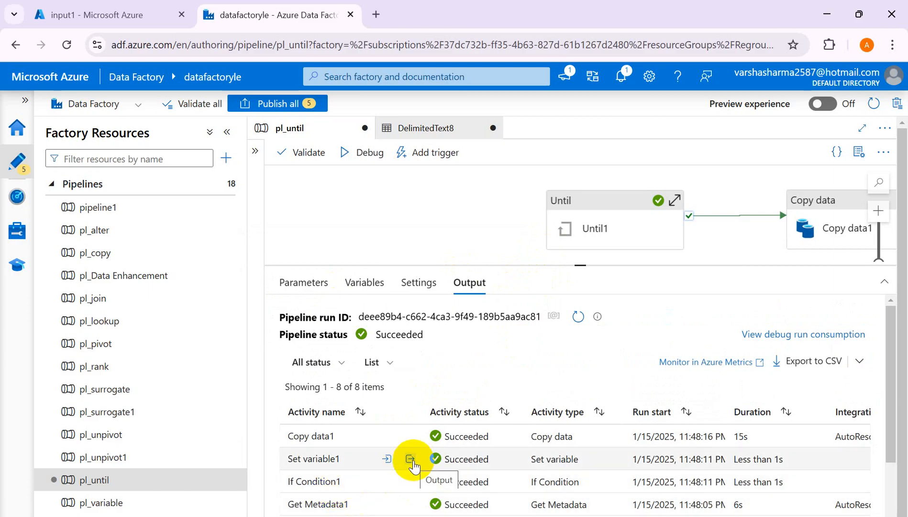
- Check the FileAvailable variable in the Set variable1 output, and enlarge the output area to review all activity runs
{"action": "left_click", "coordinate": [412, 459]}
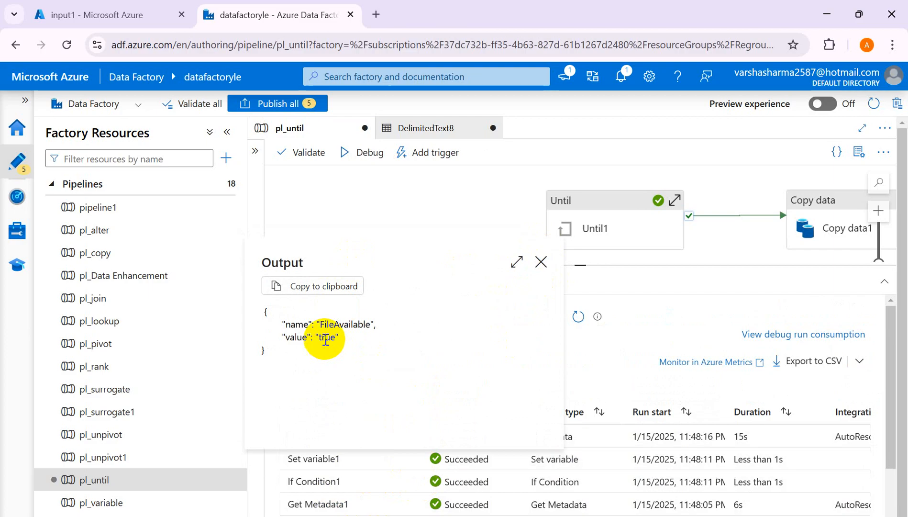
{"action": "left_click_drag", "start_coordinate": [333, 324], "coordinate": [371, 325]}
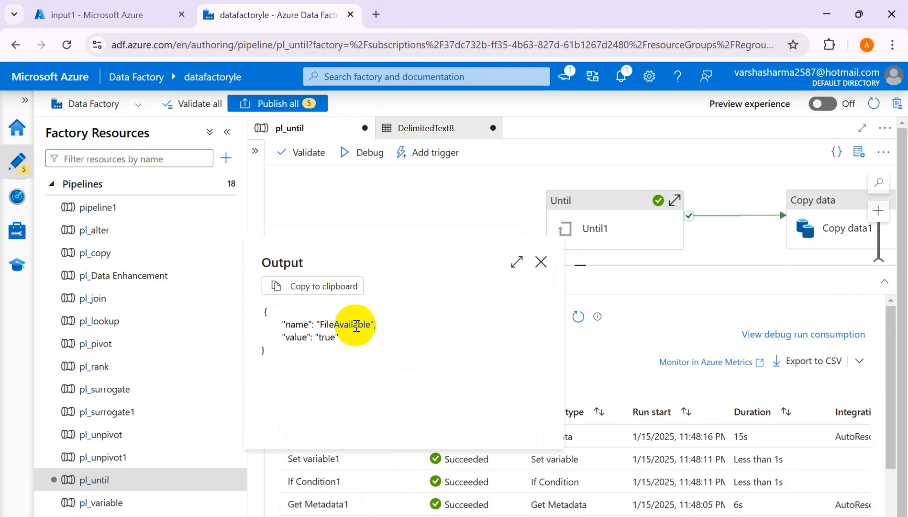
{"action": "left_click", "coordinate": [548, 269]}
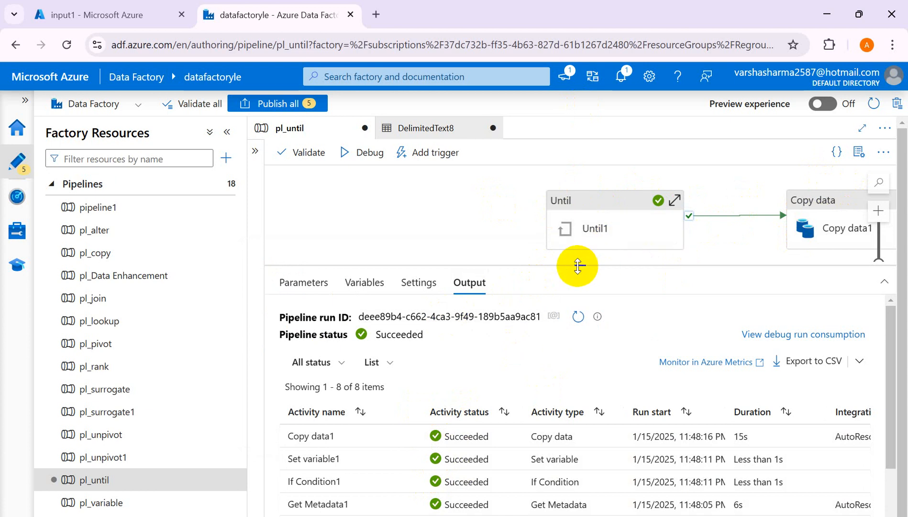
{"action": "mouse_move", "coordinate": [578, 265]}
{"action": "left_mouse_down"}
{"action": "mouse_move", "coordinate": [582, 203]}
{"action": "mouse_move", "coordinate": [577, 269]}
{"action": "mouse_move", "coordinate": [580, 252]}
{"action": "left_mouse_up"}
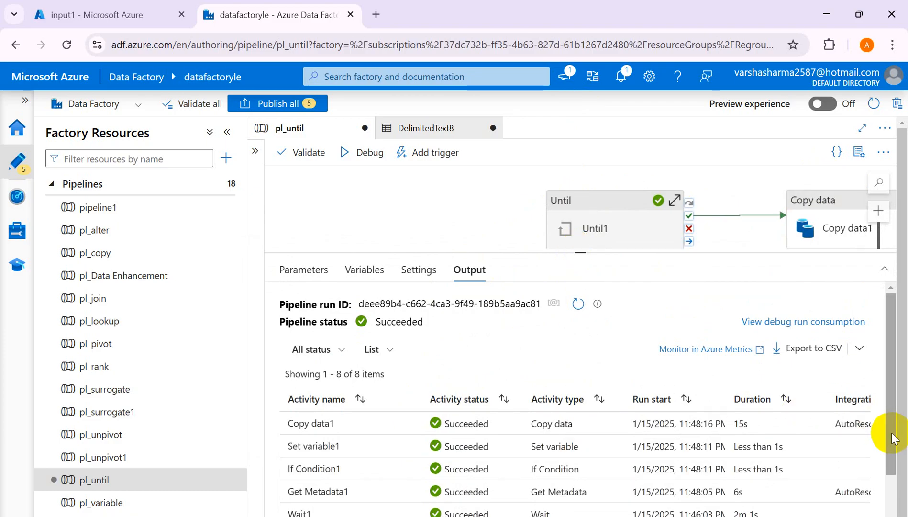
{"action": "left_click_drag", "start_coordinate": [892, 438], "coordinate": [878, 497]}
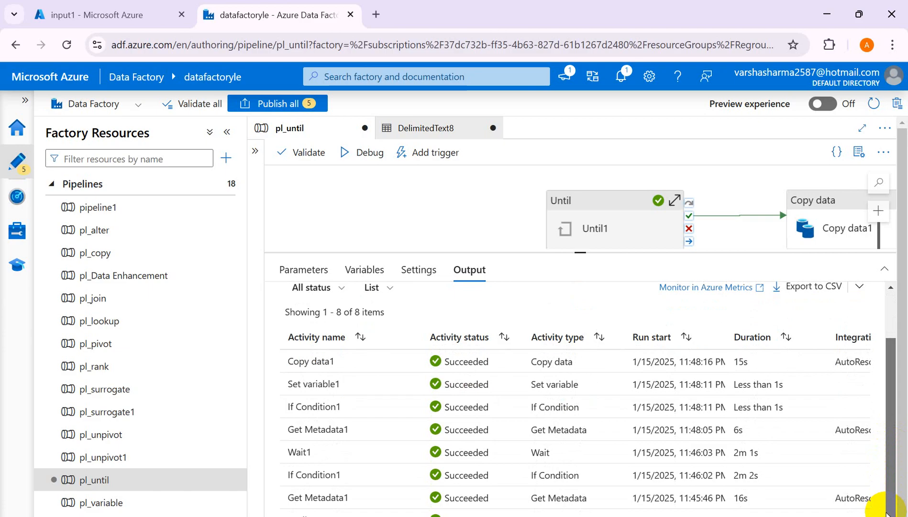